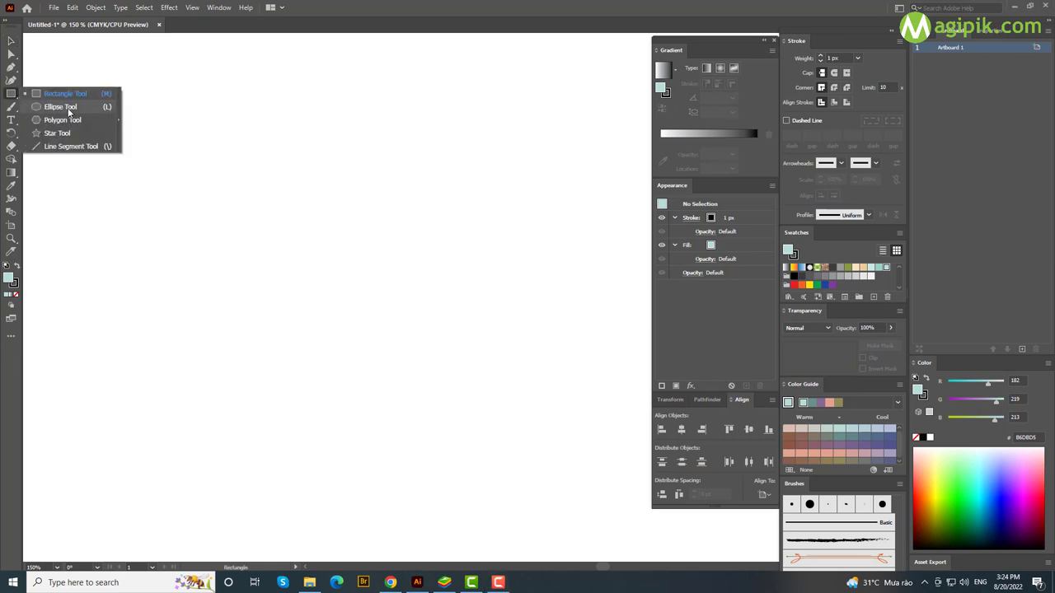
# Draw a wide ellipse near the top with dark grey fill and no outline.
pyautogui.moveTo(16, 98); pyautogui.dragTo(71, 112)
pyautogui.moveTo(294, 163); pyautogui.dragTo(465, 216)
pyautogui.press('v')
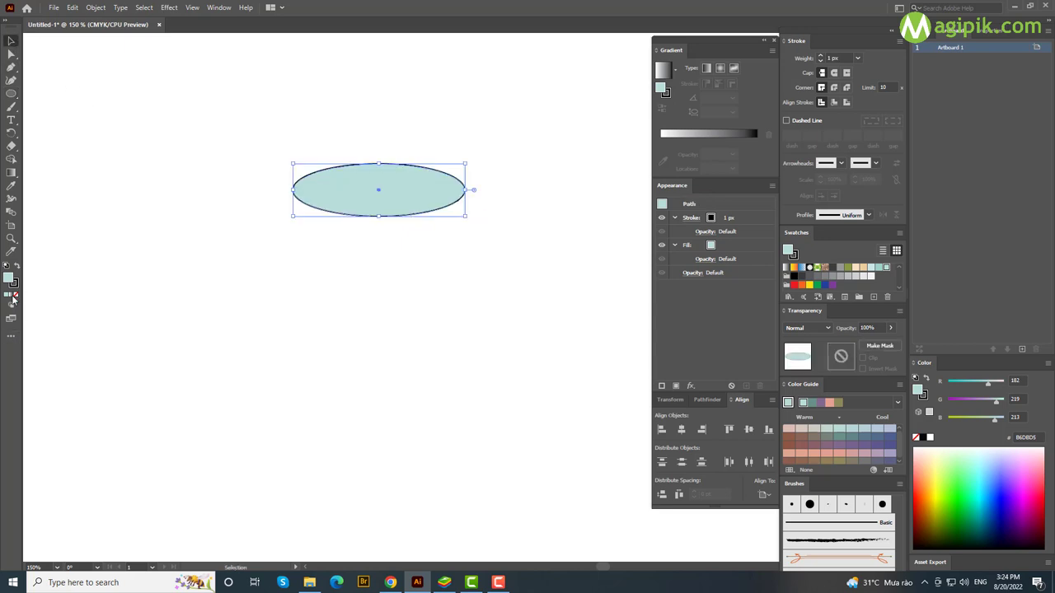
pyautogui.click(16, 296)
pyautogui.press('x')
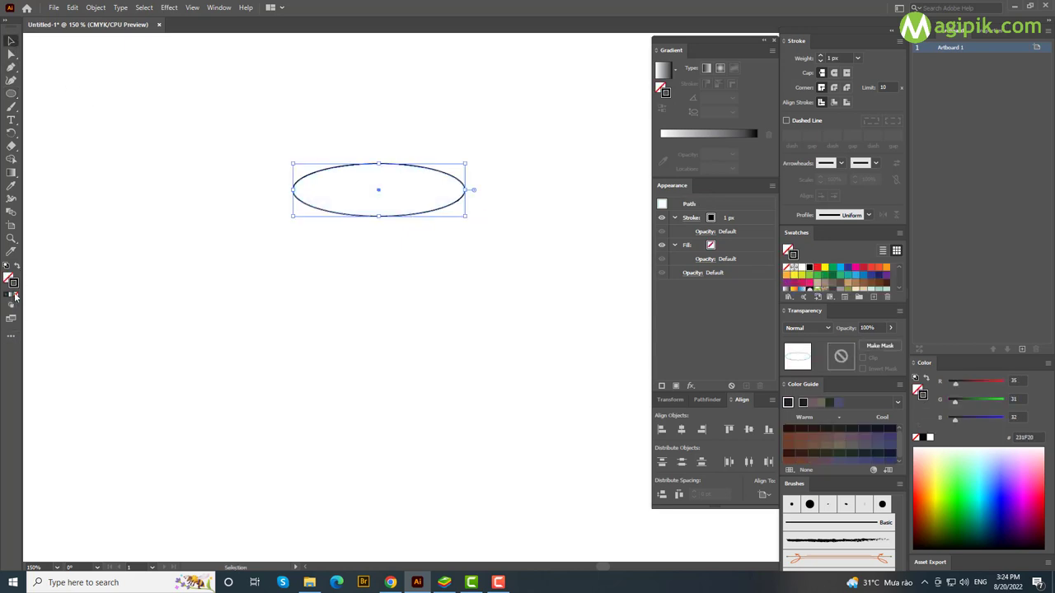
pyautogui.click(16, 295)
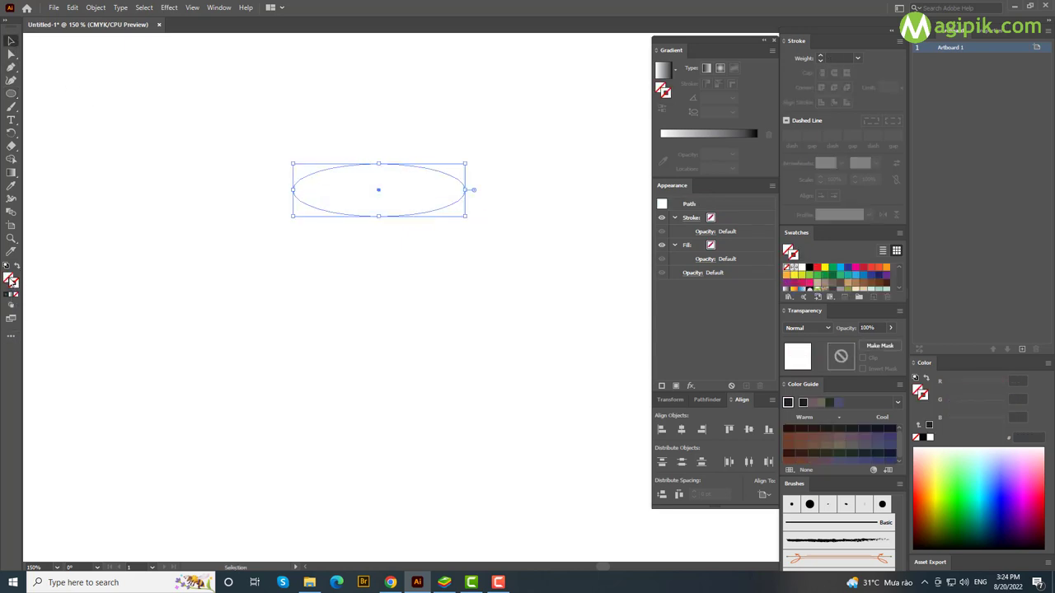
pyautogui.scroll(-2, 852, 285)
pyautogui.click(832, 269)
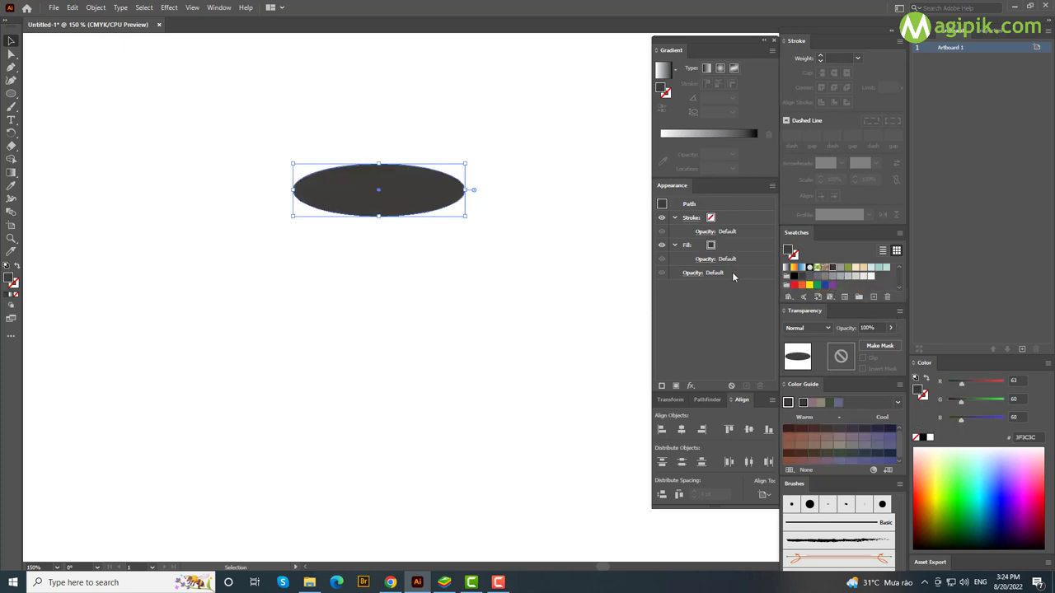
pyautogui.click(389, 264)
pyautogui.click(401, 196)
# Paste a copy in front, nudge it lower, recolour it lighter grey and send it behind.
pyautogui.press('a')
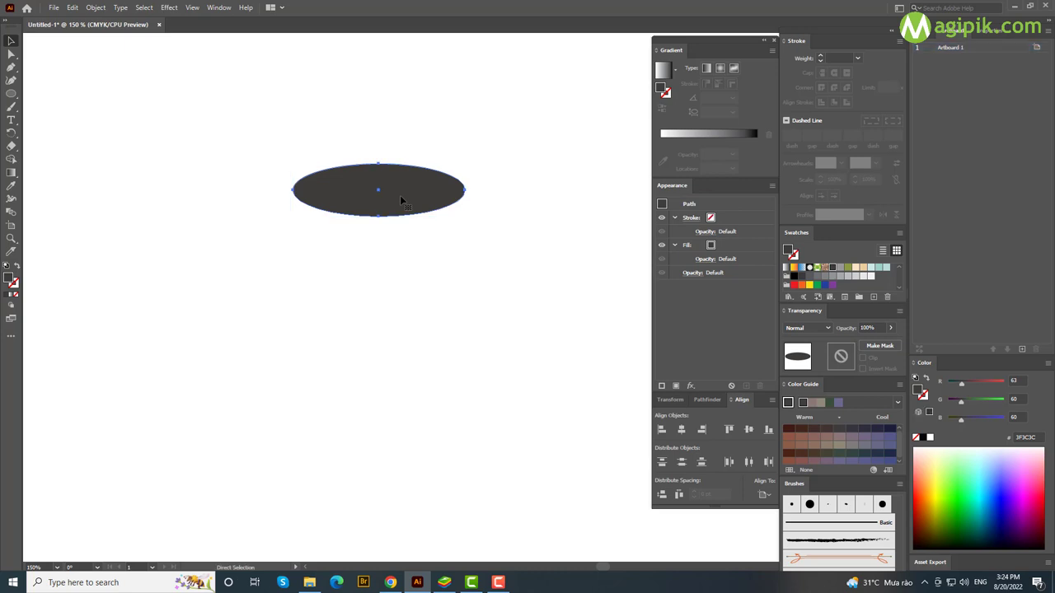
pyautogui.hotkey('ctrl', 'c')
pyautogui.hotkey('ctrl', 'f')
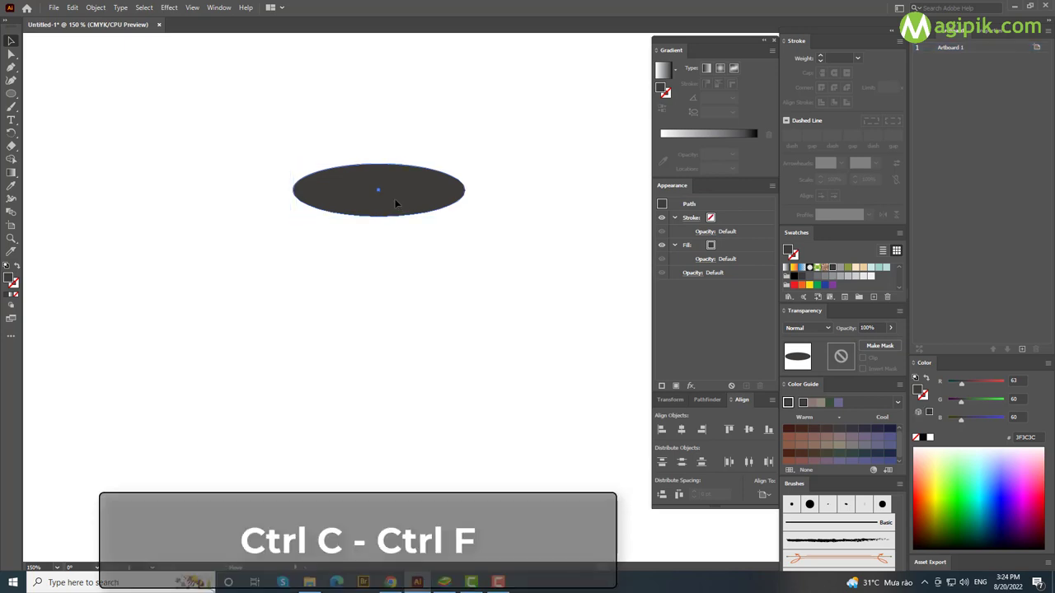
pyautogui.press('v')
pyautogui.moveTo(405, 199); pyautogui.dragTo(408, 202)
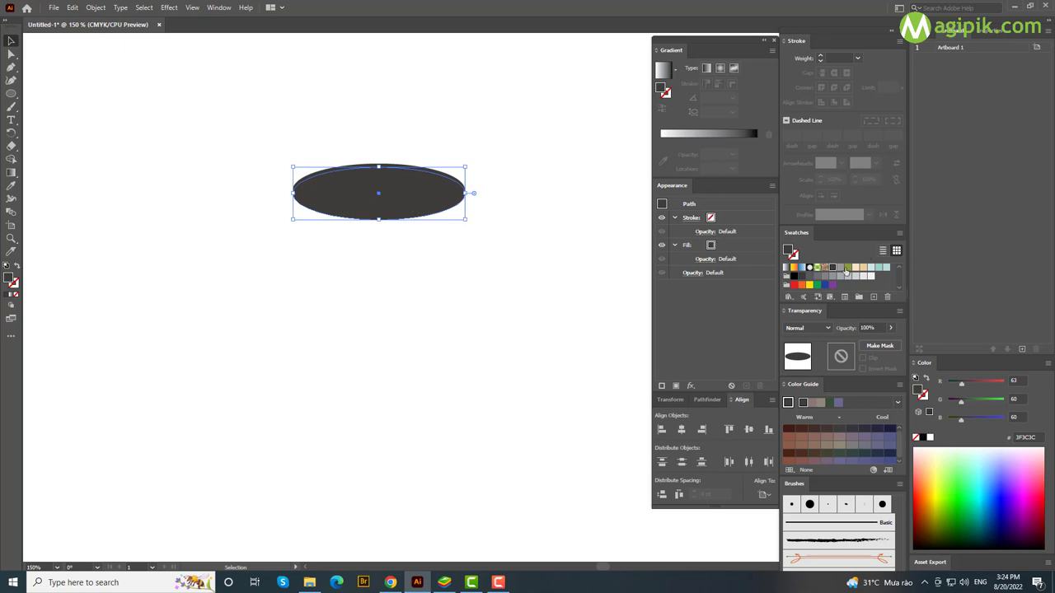
pyautogui.click(834, 267)
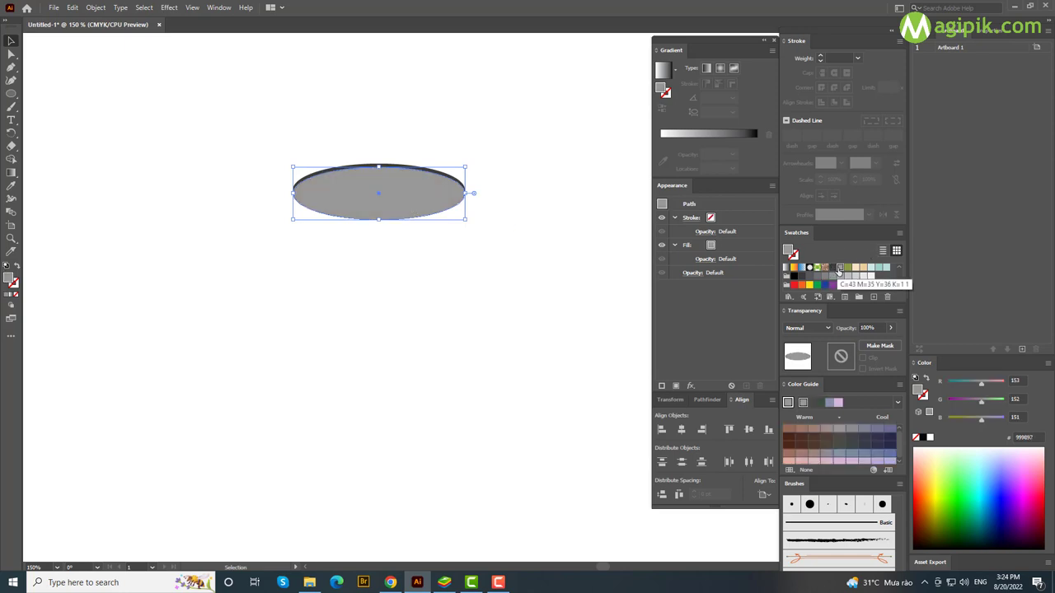
pyautogui.hotkey('ctrl', '[')
pyautogui.click(384, 306)
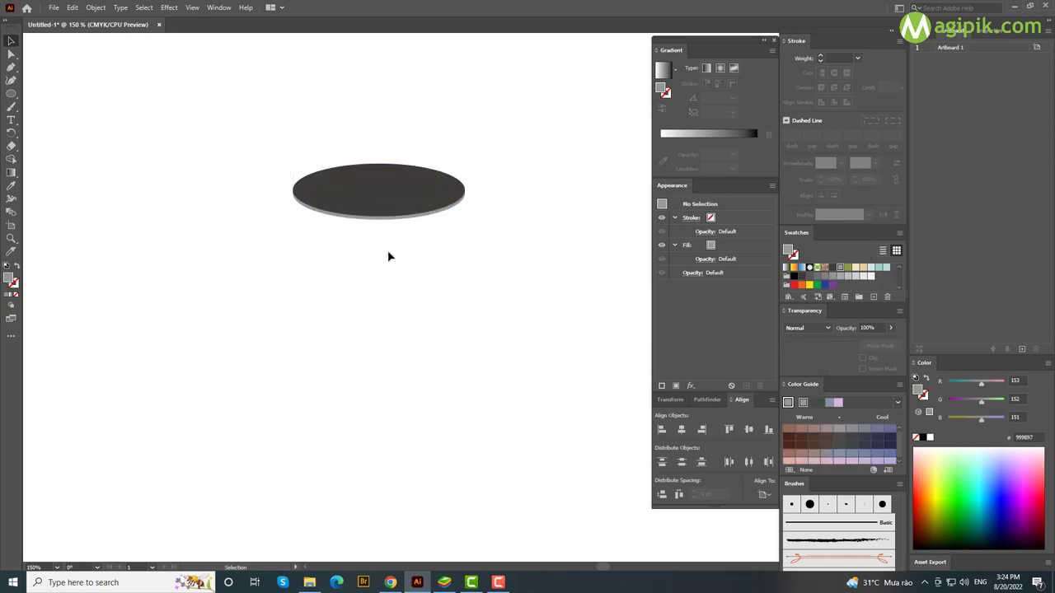
# Select both ellipses and stretch them wider to the right.
pyautogui.scroll(-2, 278, 136)
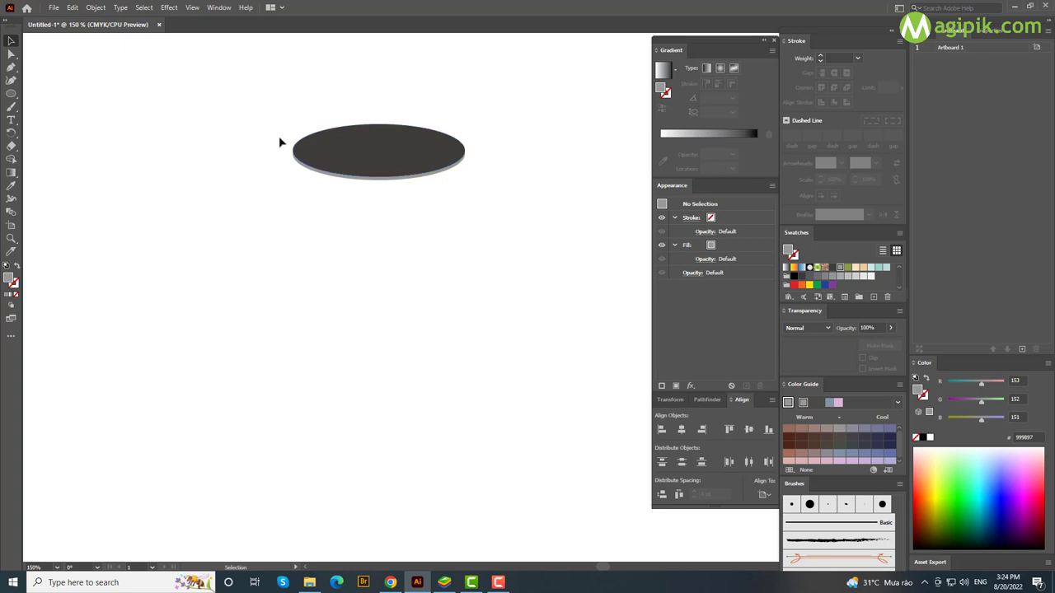
pyautogui.scroll(-1, 264, 147)
pyautogui.moveTo(253, 83); pyautogui.dragTo(502, 185)
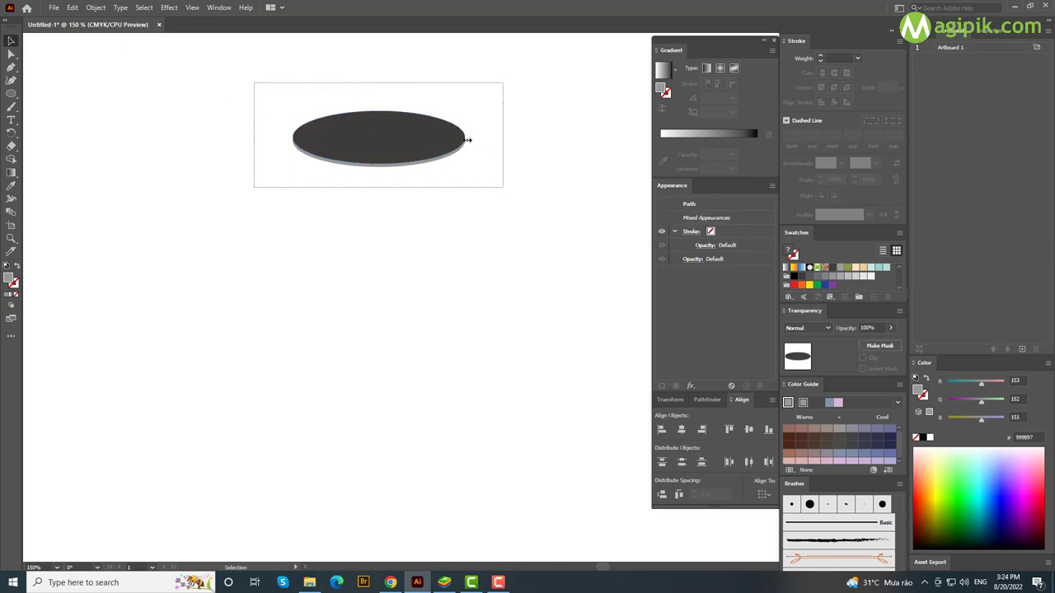
pyautogui.moveTo(467, 140); pyautogui.dragTo(478, 139)
pyautogui.click(523, 146)
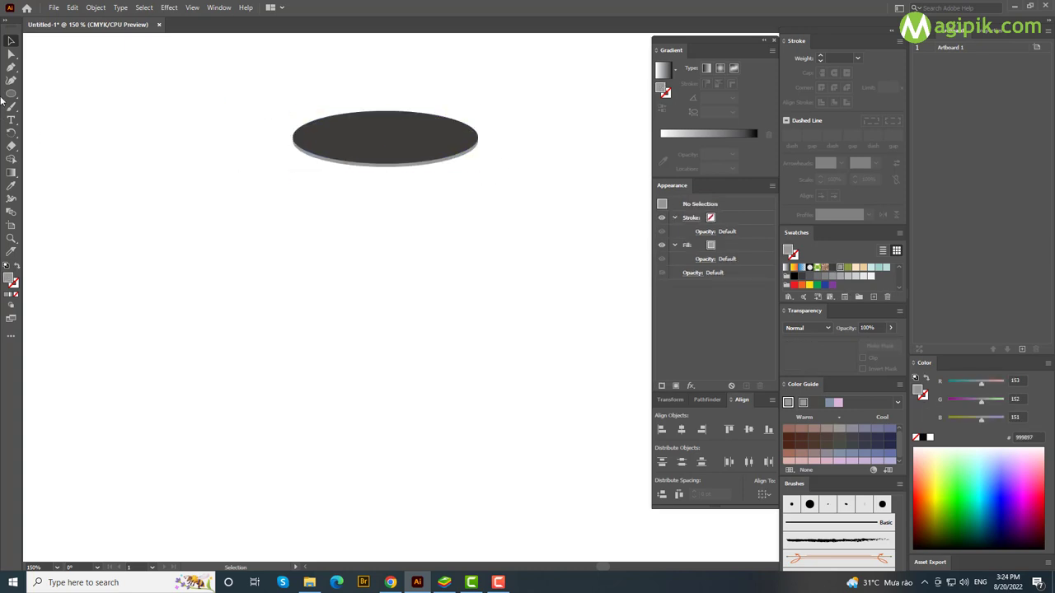
pyautogui.moveTo(8, 93); pyautogui.dragTo(50, 97)
# Draw a dark grey rectangle down from the ellipse and send it behind the ellipse.
pyautogui.moveTo(310, 141)
pyautogui.mouseDown()
pyautogui.moveTo(460, 274)
pyautogui.moveTo(461, 323)
pyautogui.mouseUp()
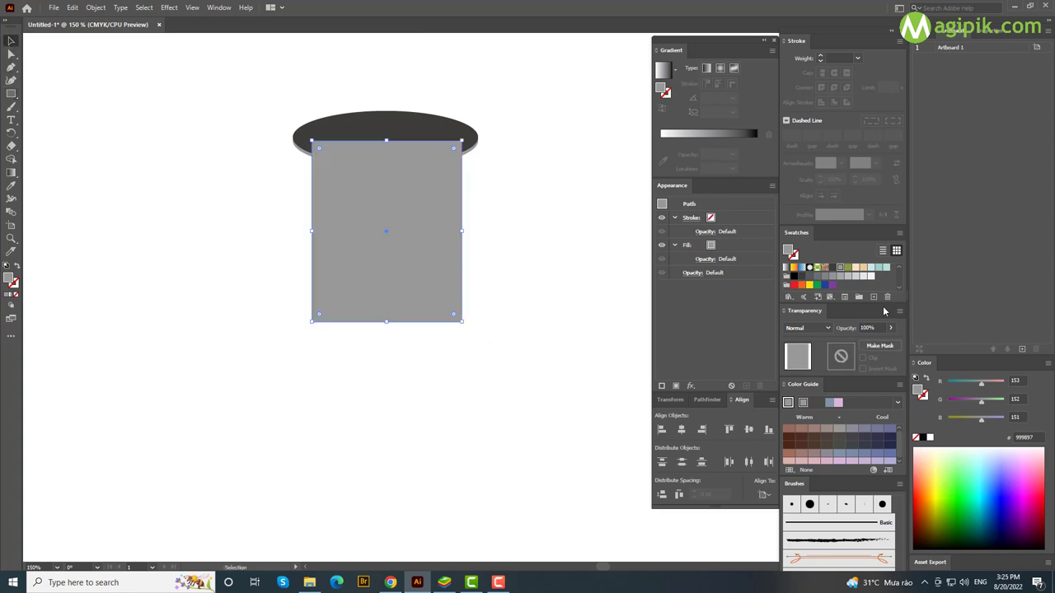
pyautogui.hotkey('ctrl', 'shift', '[')
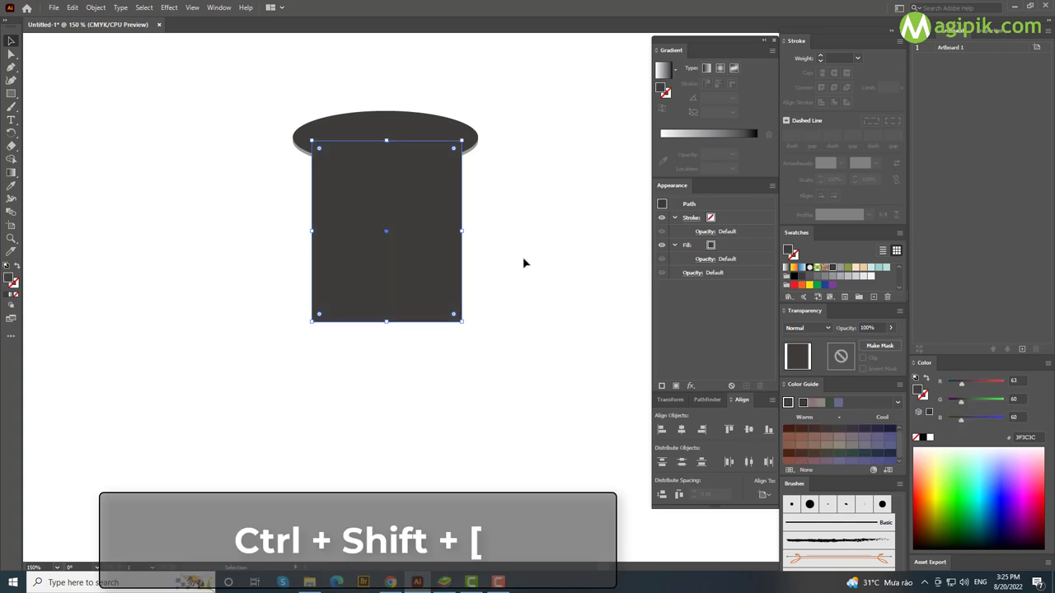
pyautogui.hotkey('ctrl', 'shift', '[')
pyautogui.click(468, 364)
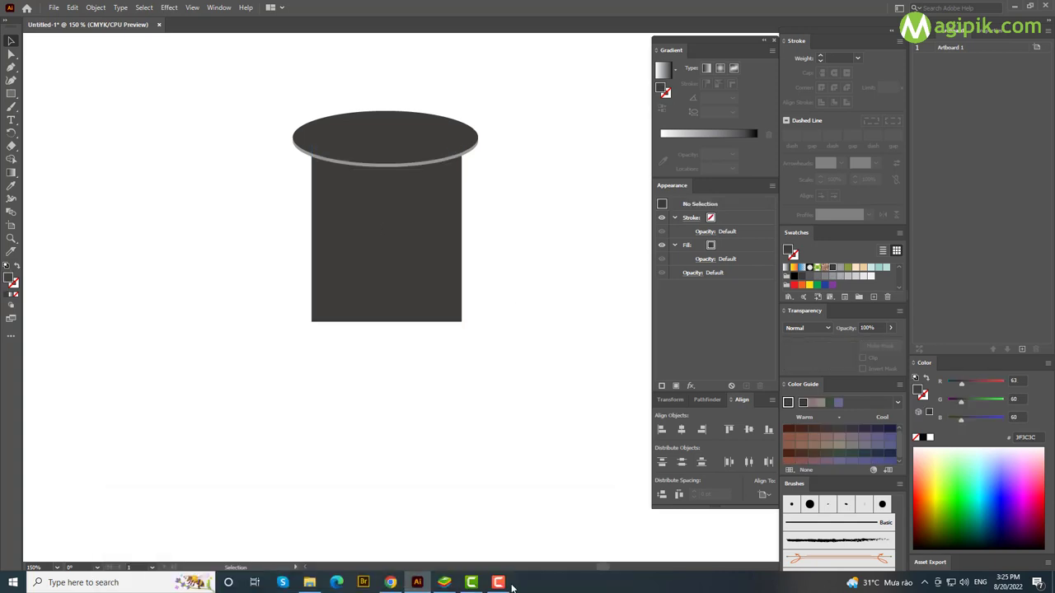
pyautogui.click(399, 260)
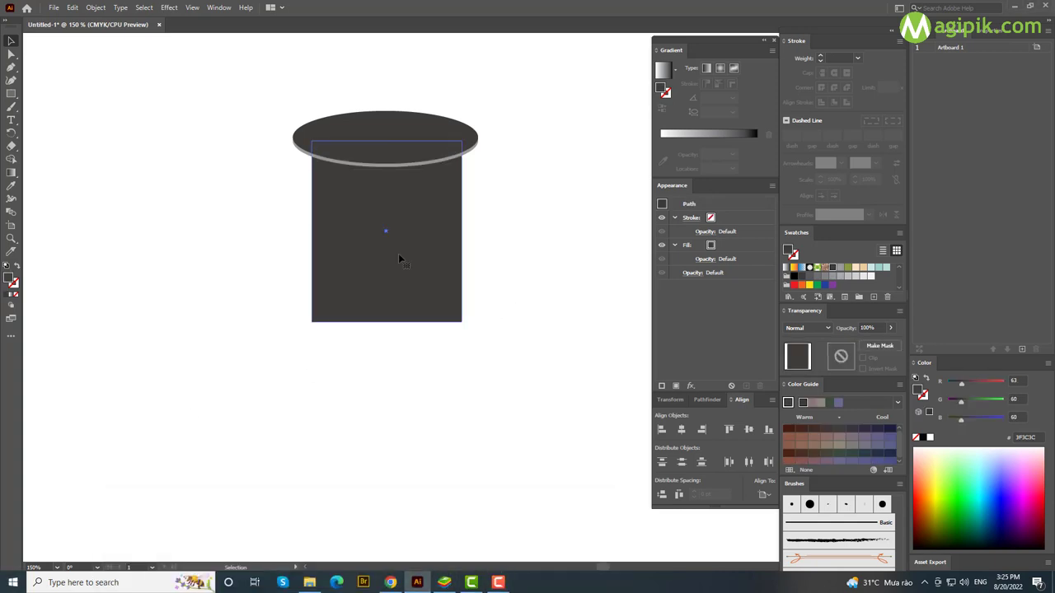
# Apply a vertical Bulge warp with -25% bend to pinch the rectangle's sides.
pyautogui.click(169, 8)
pyautogui.moveTo(182, 149)
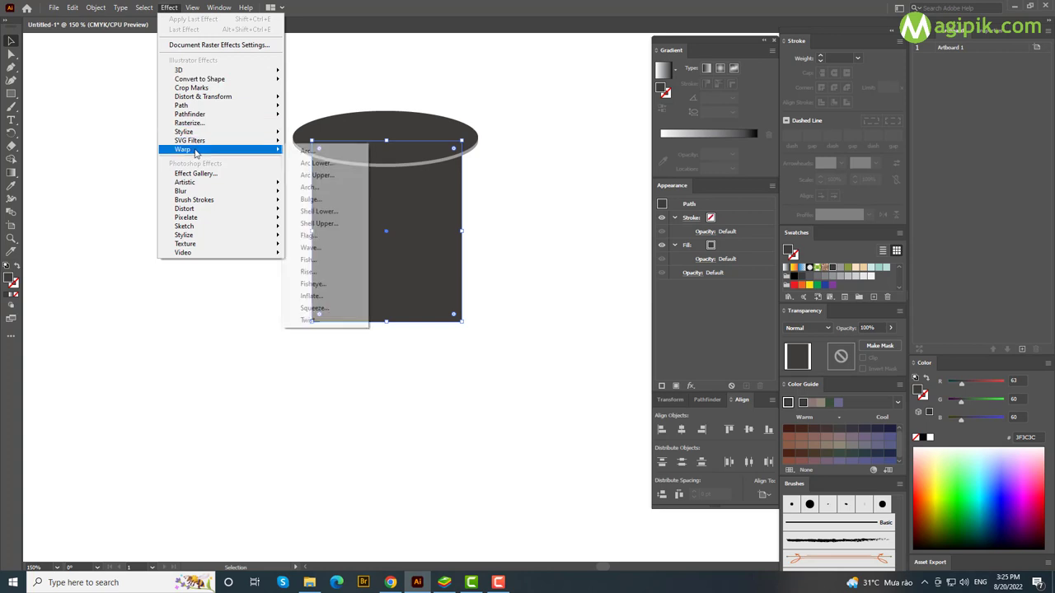
pyautogui.click(336, 200)
pyautogui.click(521, 109)
pyautogui.write('-25')
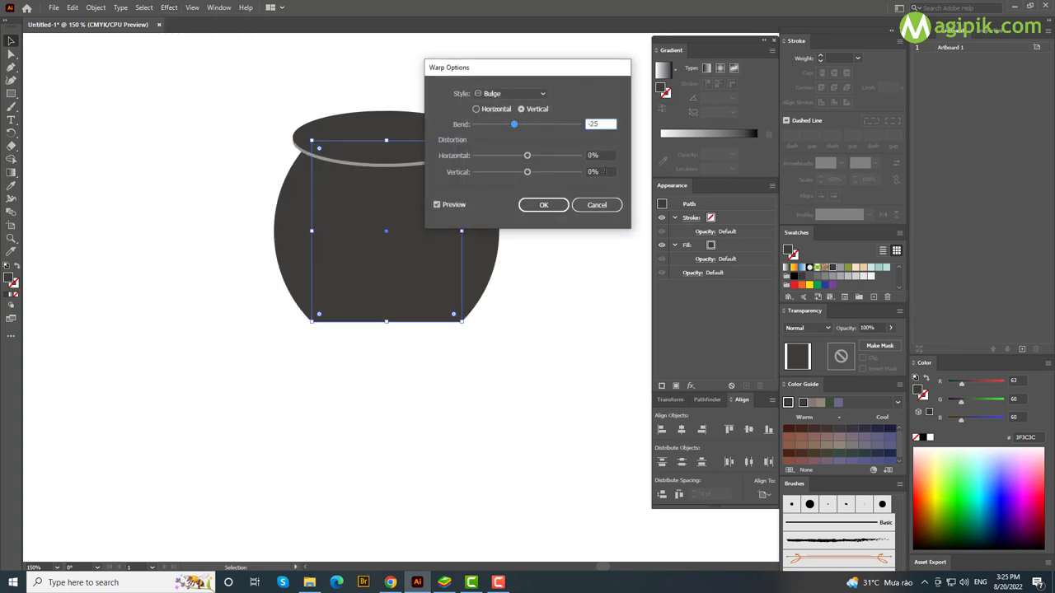
pyautogui.click(590, 172)
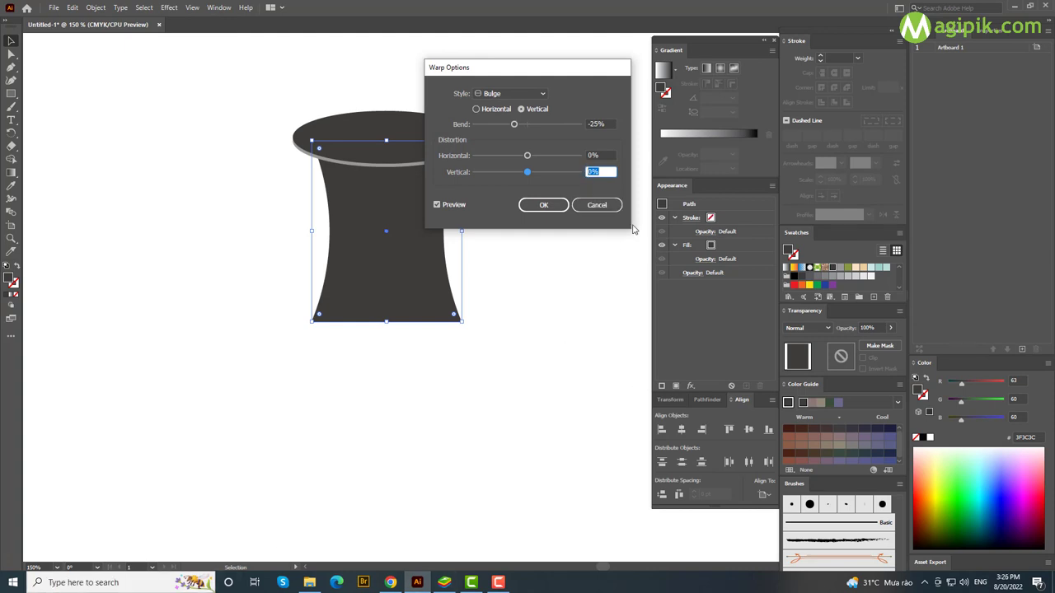
pyautogui.write('-20')
pyautogui.click(543, 204)
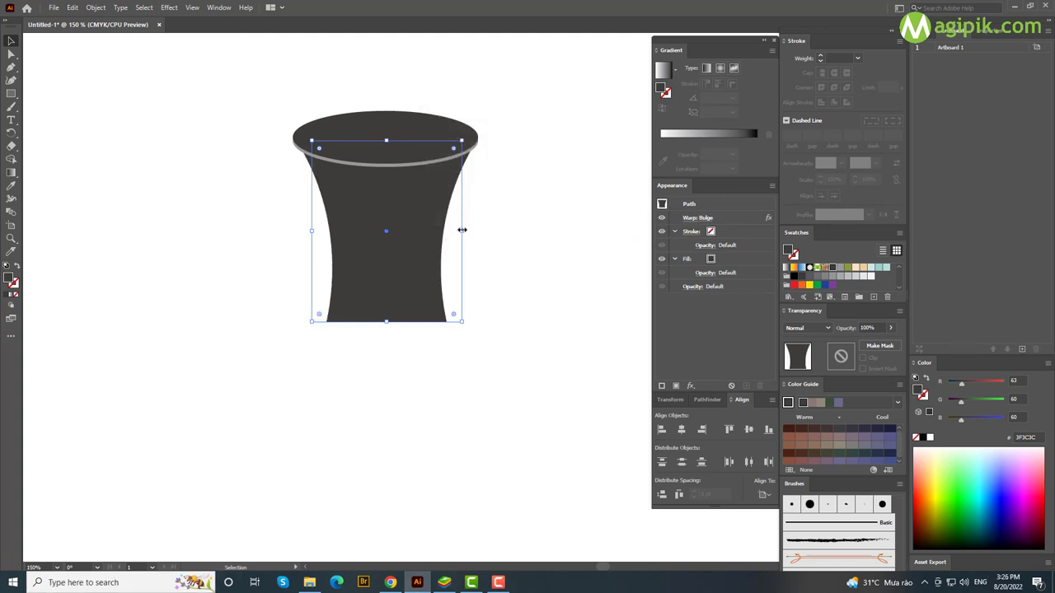
# Scale the warped body, expand its appearance, centre it under the ellipse and nudge it down.
pyautogui.moveTo(463, 229); pyautogui.dragTo(469, 231)
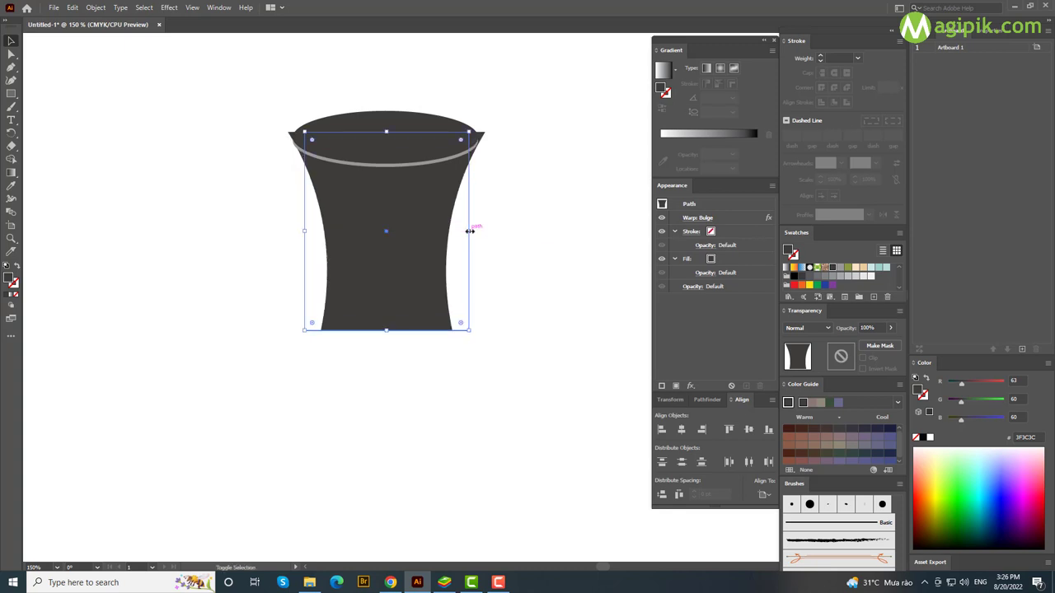
pyautogui.moveTo(470, 233); pyautogui.dragTo(467, 231)
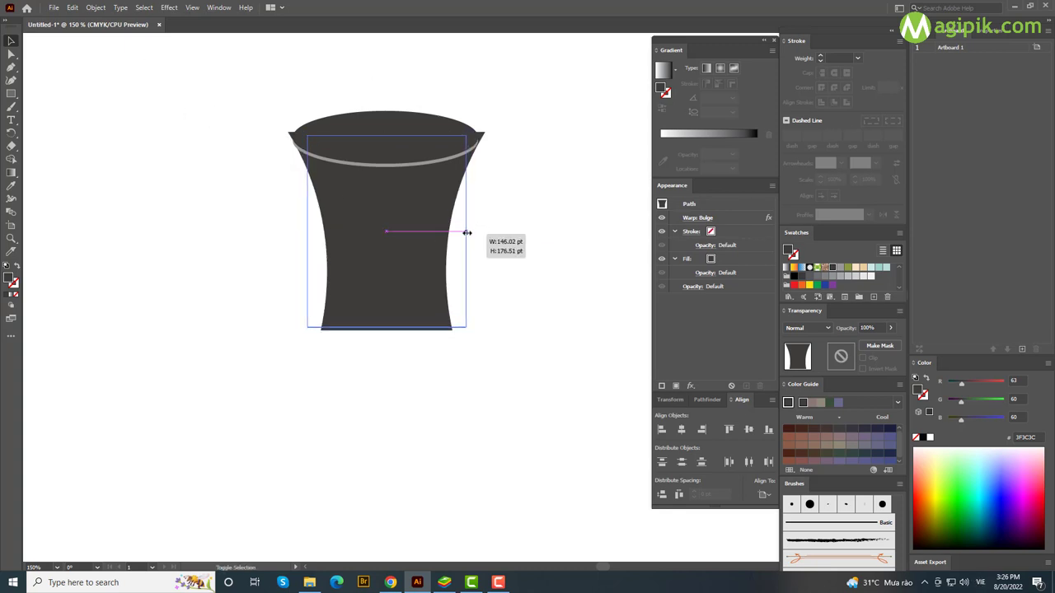
pyautogui.click(96, 8)
pyautogui.click(156, 149)
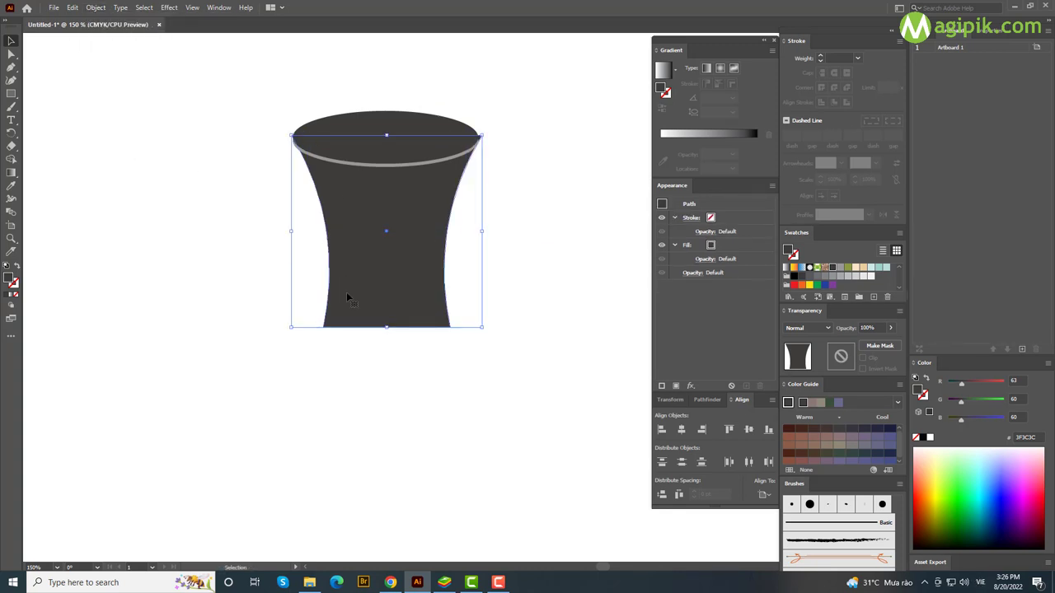
pyautogui.click(684, 433)
pyautogui.click(390, 257)
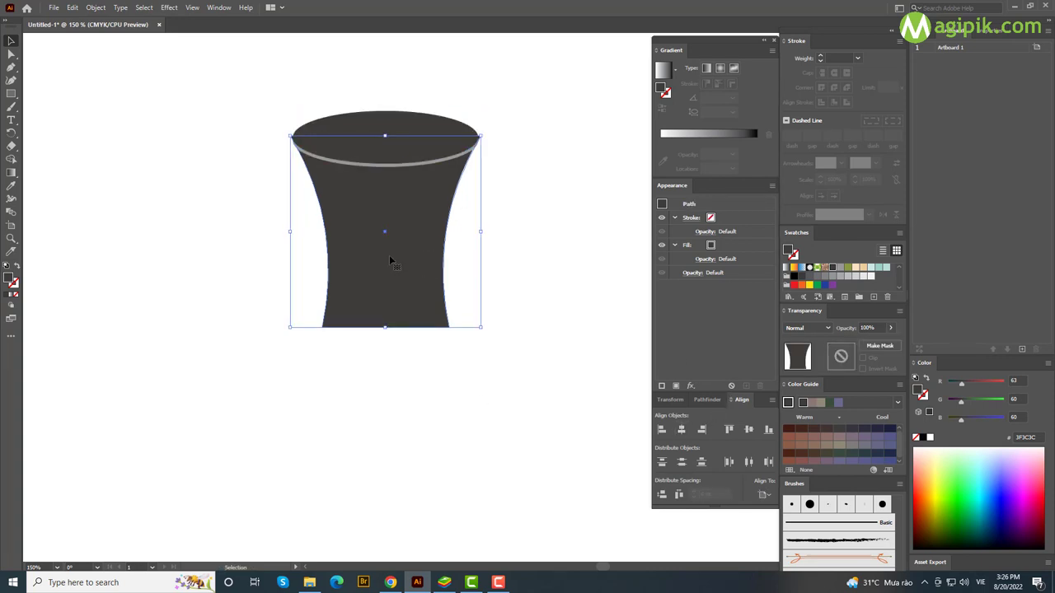
pyautogui.press('Down')
pyautogui.press('Down')
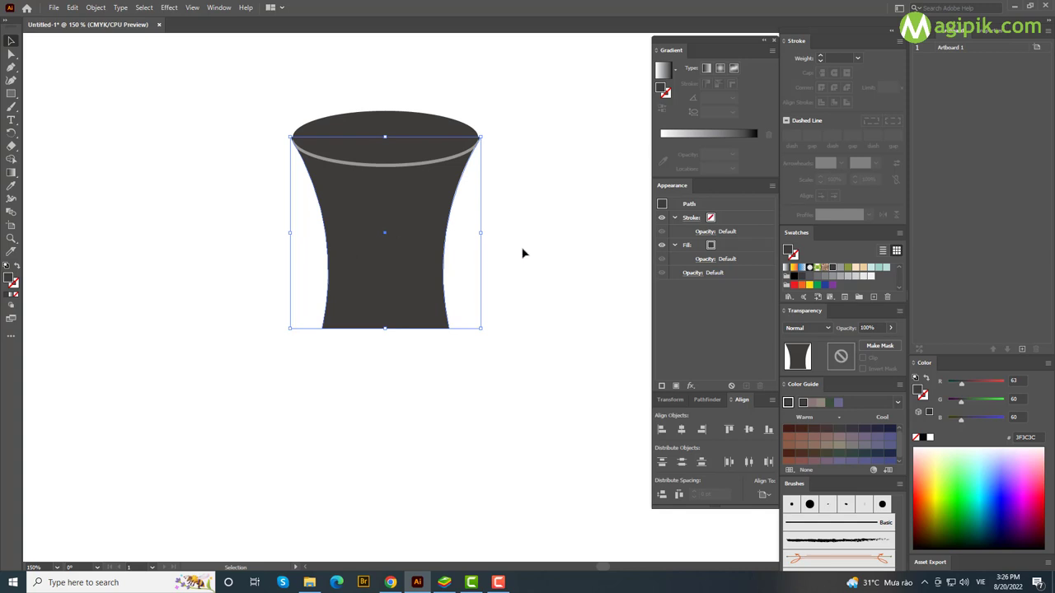
pyautogui.click(522, 253)
# Match the body's width to the ellipse and adjust its bottom edge to a shorter height.
pyautogui.click(445, 249)
pyautogui.moveTo(397, 259); pyautogui.dragTo(398, 258)
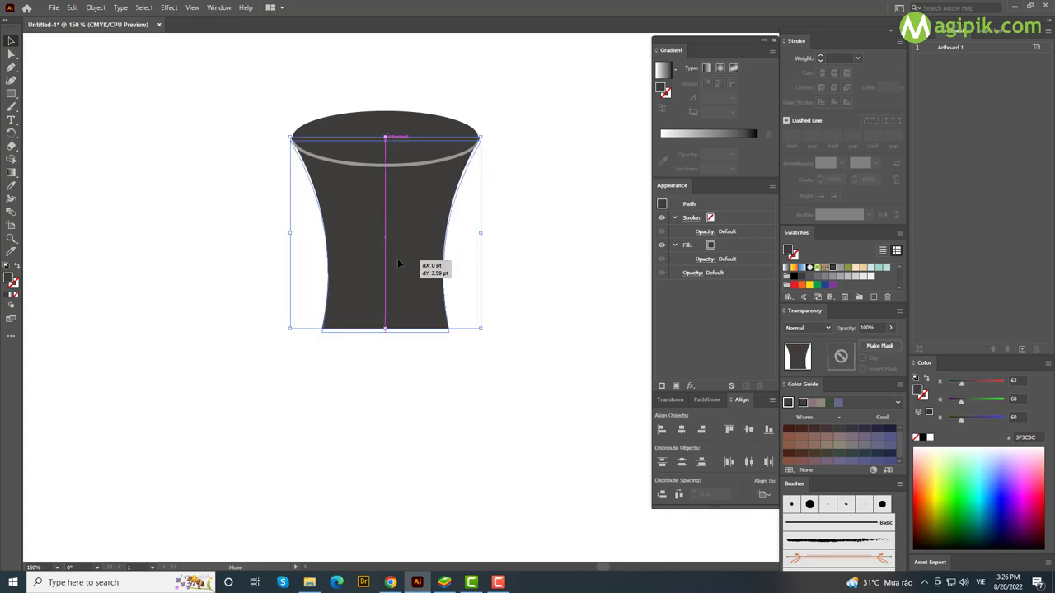
pyautogui.moveTo(482, 233); pyautogui.dragTo(481, 233)
pyautogui.click(502, 264)
pyautogui.click(377, 317)
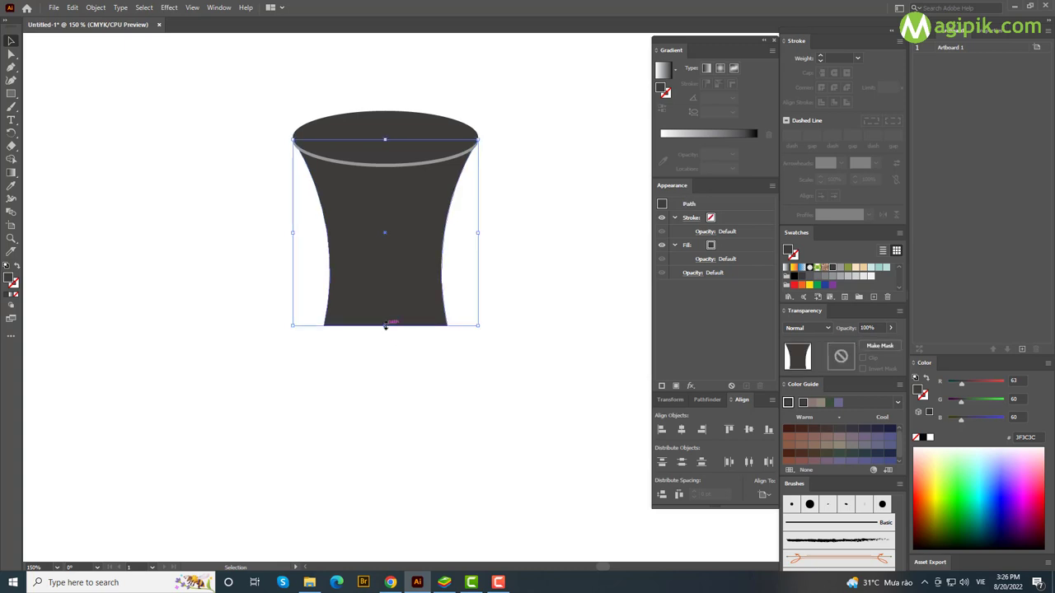
pyautogui.moveTo(385, 326); pyautogui.dragTo(385, 354)
pyautogui.click(452, 469)
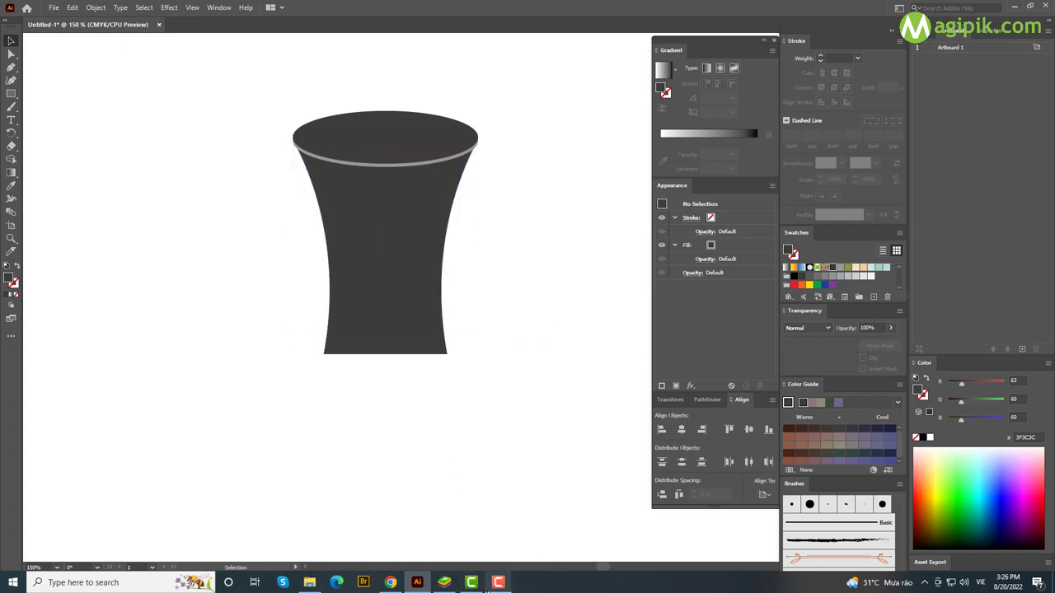
pyautogui.click(389, 354)
pyautogui.moveTo(386, 354); pyautogui.dragTo(383, 311)
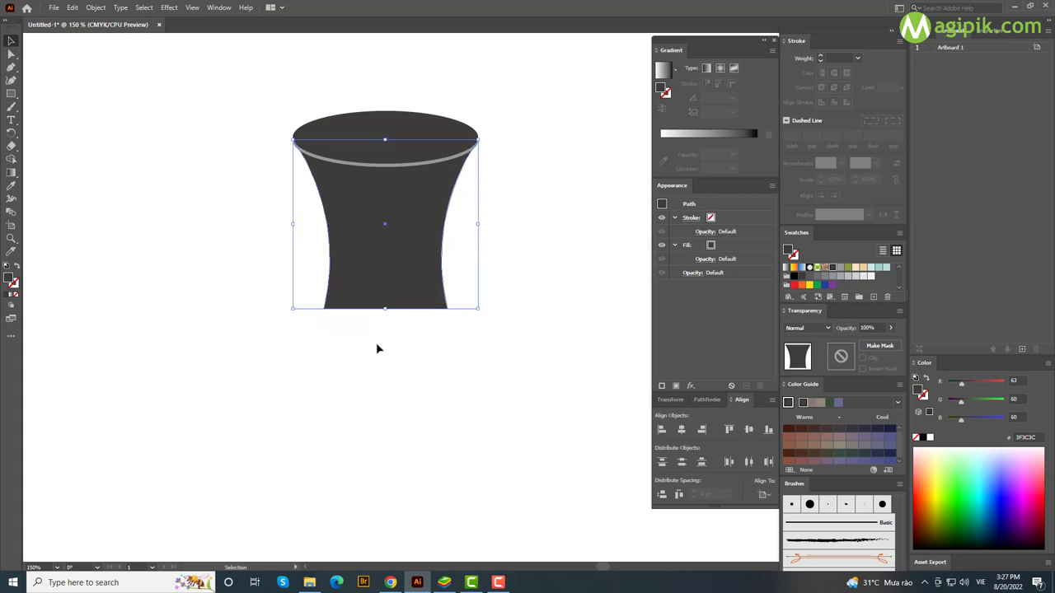
# Duplicate the top ellipse down as a wider brim and draw a band rectangle across the crown's base.
pyautogui.click(377, 344)
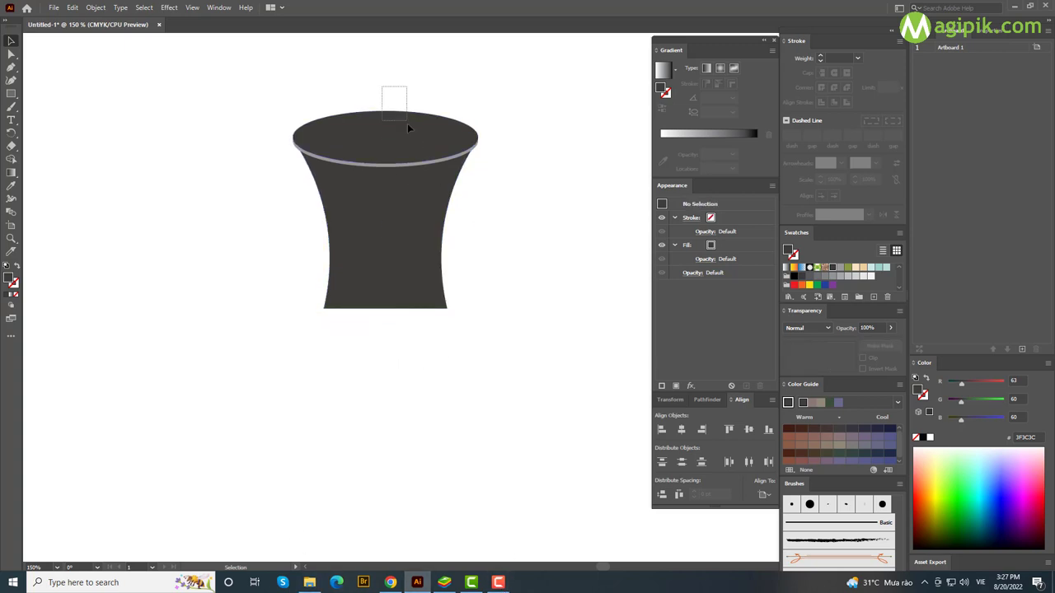
pyautogui.moveTo(408, 128); pyautogui.dragTo(411, 305)
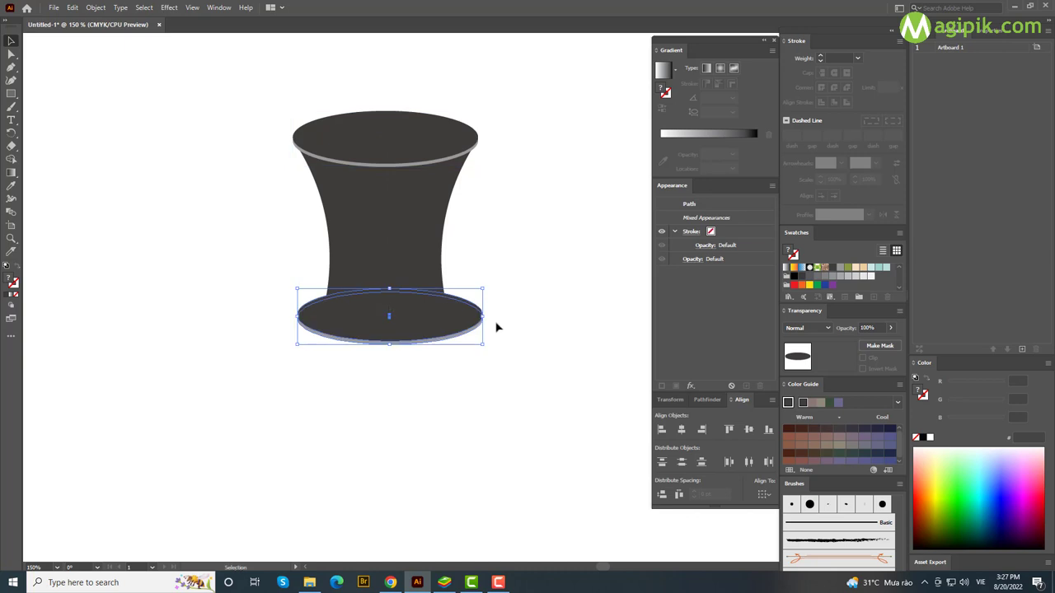
pyautogui.moveTo(483, 316); pyautogui.dragTo(516, 310)
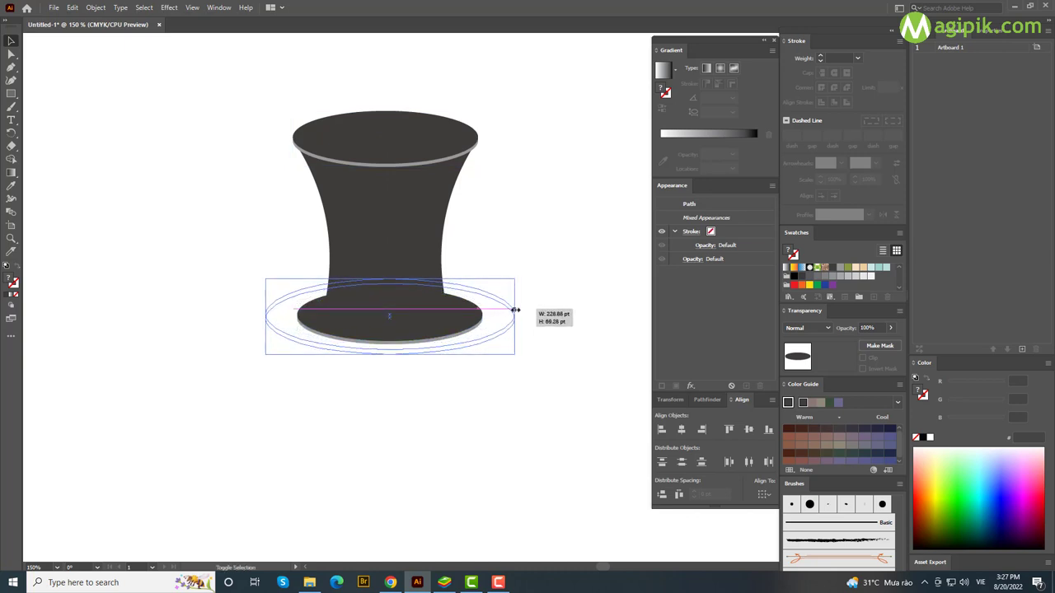
pyautogui.click(566, 304)
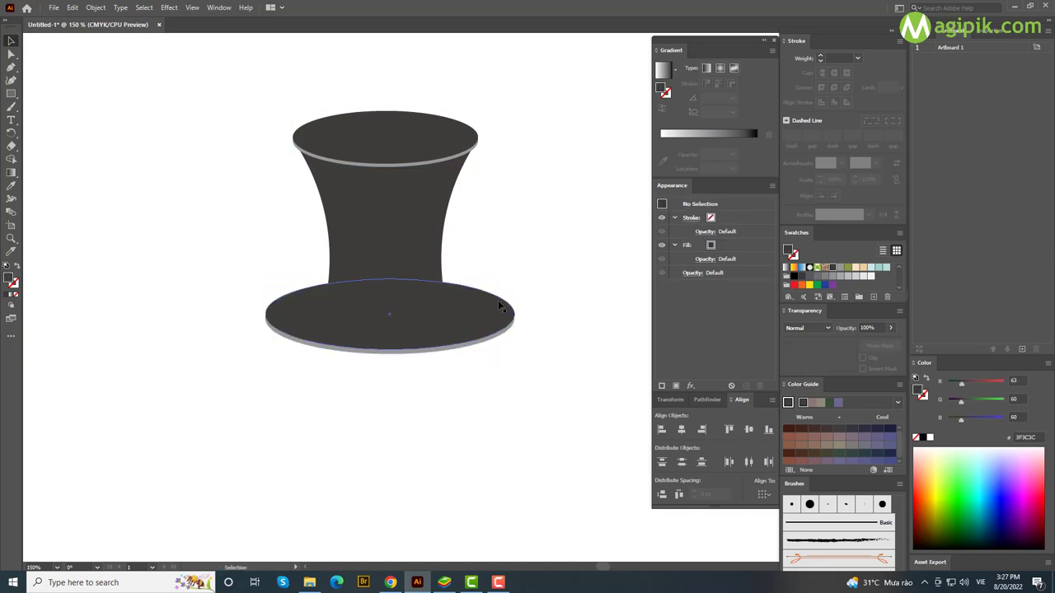
pyautogui.click(498, 305)
pyautogui.moveTo(515, 315); pyautogui.dragTo(527, 313)
pyautogui.click(551, 272)
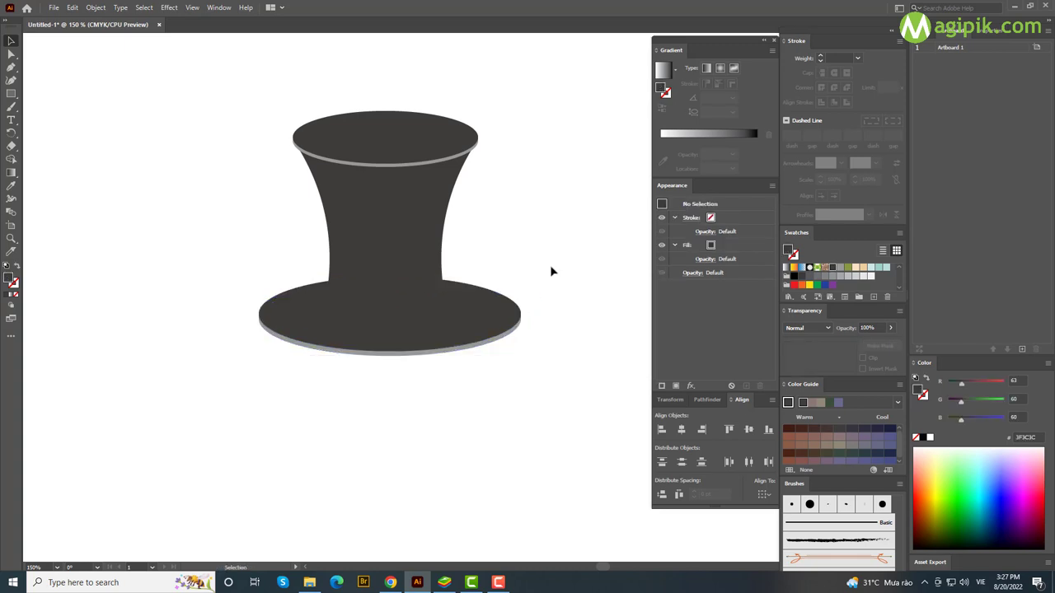
pyautogui.click(11, 93)
pyautogui.moveTo(325, 261); pyautogui.dragTo(443, 287)
# Fill the band olive green, apply a horizontal Arc warp at -15% bend, and expand it.
pyautogui.press('v')
pyautogui.click(847, 268)
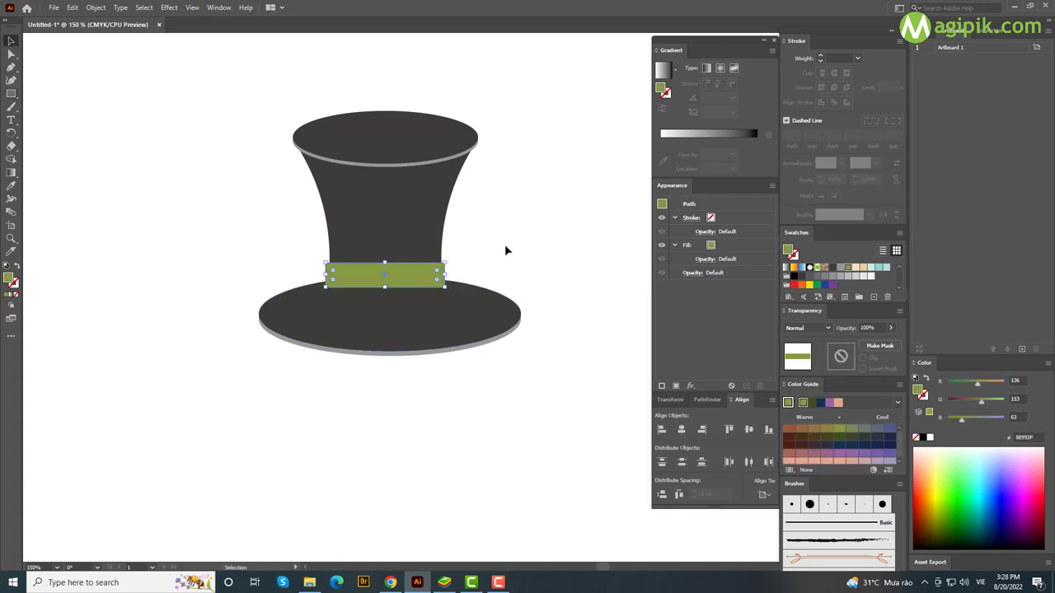
pyautogui.keyDown('shift'); pyautogui.click(395, 293); pyautogui.keyUp('shift')
pyautogui.click(169, 8)
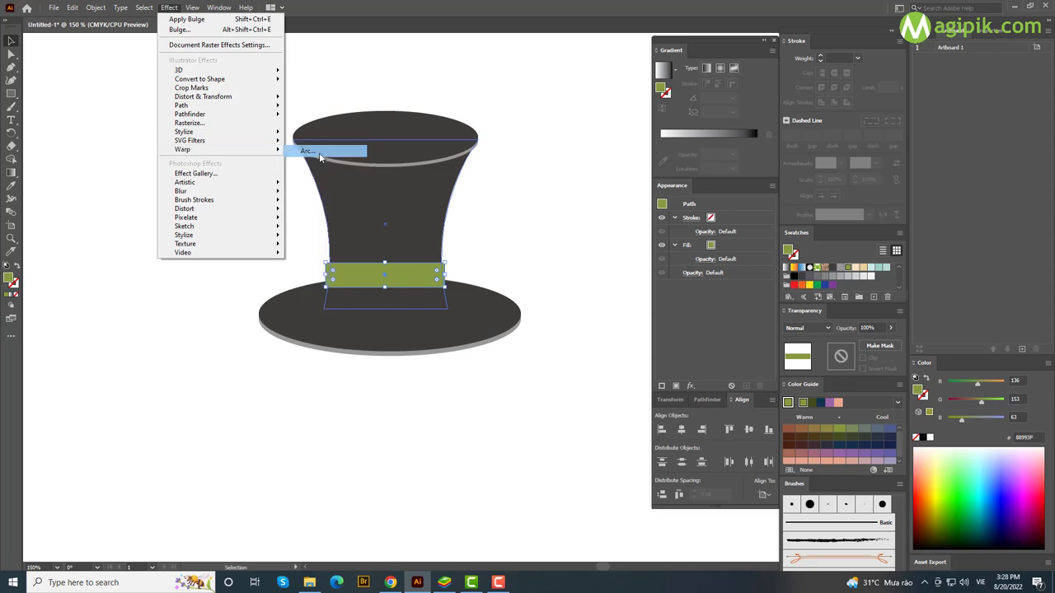
pyautogui.click(319, 155)
pyautogui.click(476, 109)
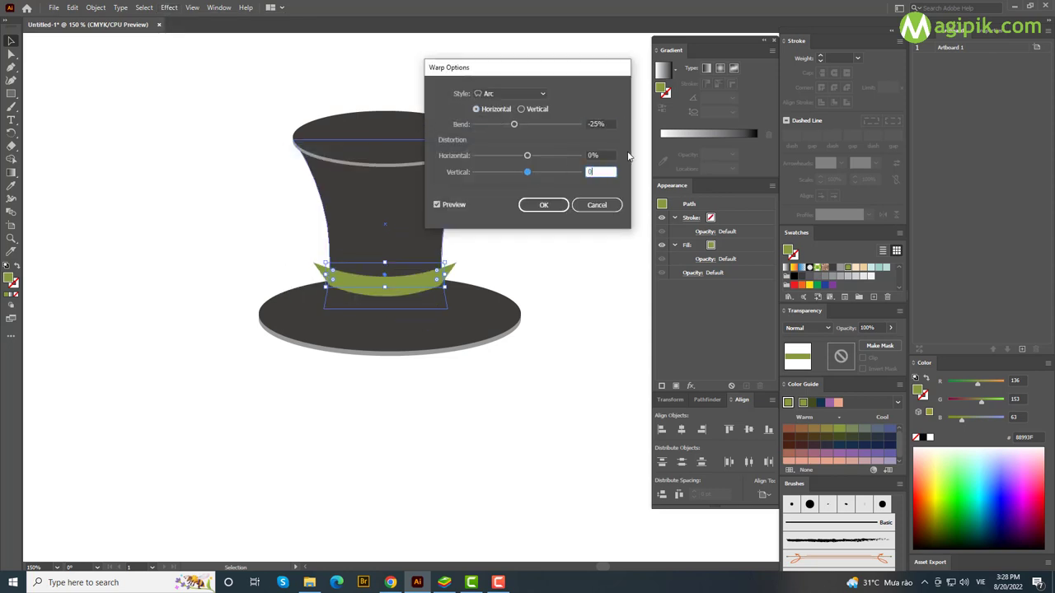
pyautogui.press('Tab')
pyautogui.write('-15')
pyautogui.click(544, 204)
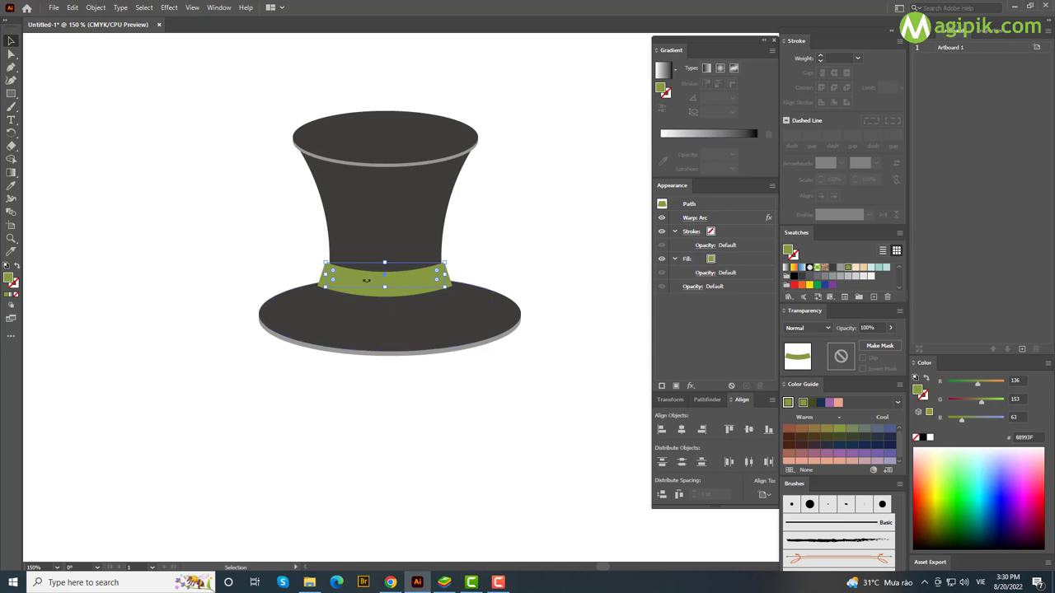
pyautogui.click(96, 8)
pyautogui.click(132, 146)
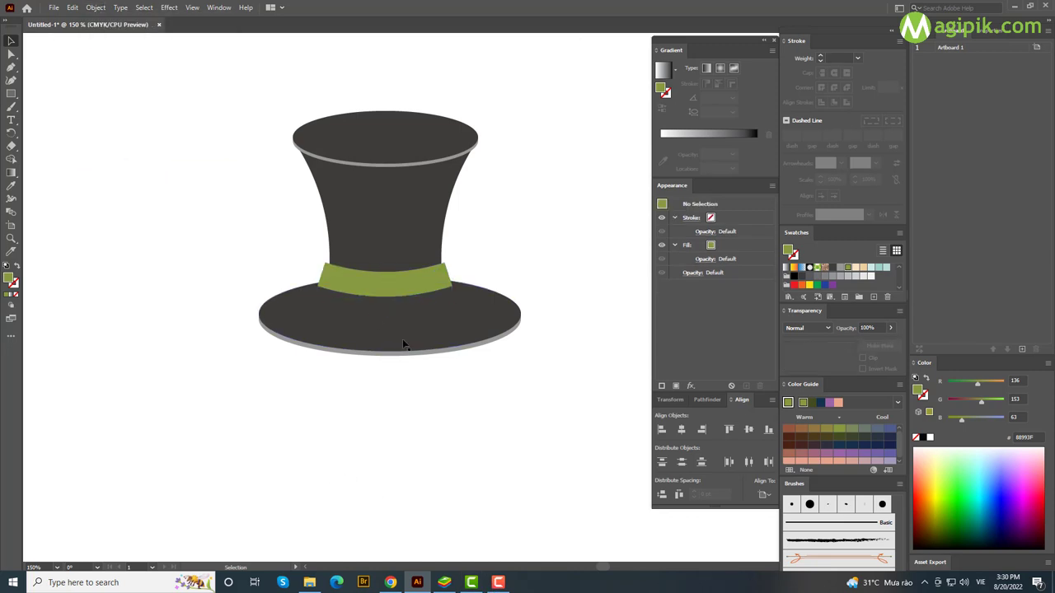
pyautogui.click(415, 288)
# Resize the green band's height and sides to fit across the crown.
pyautogui.keyDown('alt'); pyautogui.scroll(3, 396, 289); pyautogui.keyUp('alt')
pyautogui.scroll(-1, 396, 289)
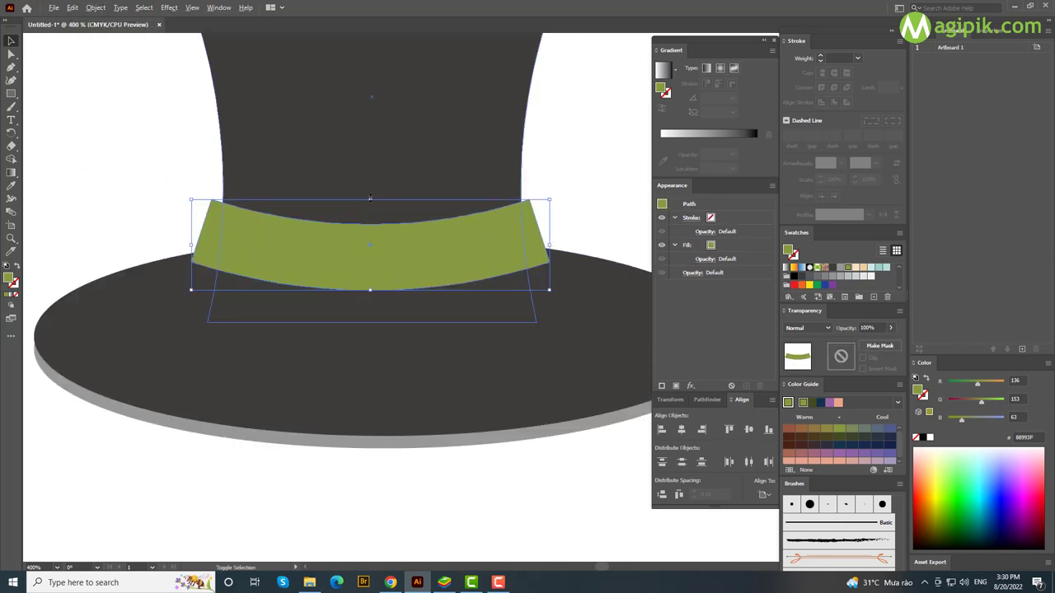
pyautogui.moveTo(370, 198); pyautogui.dragTo(371, 199)
pyautogui.moveTo(541, 245); pyautogui.dragTo(544, 246)
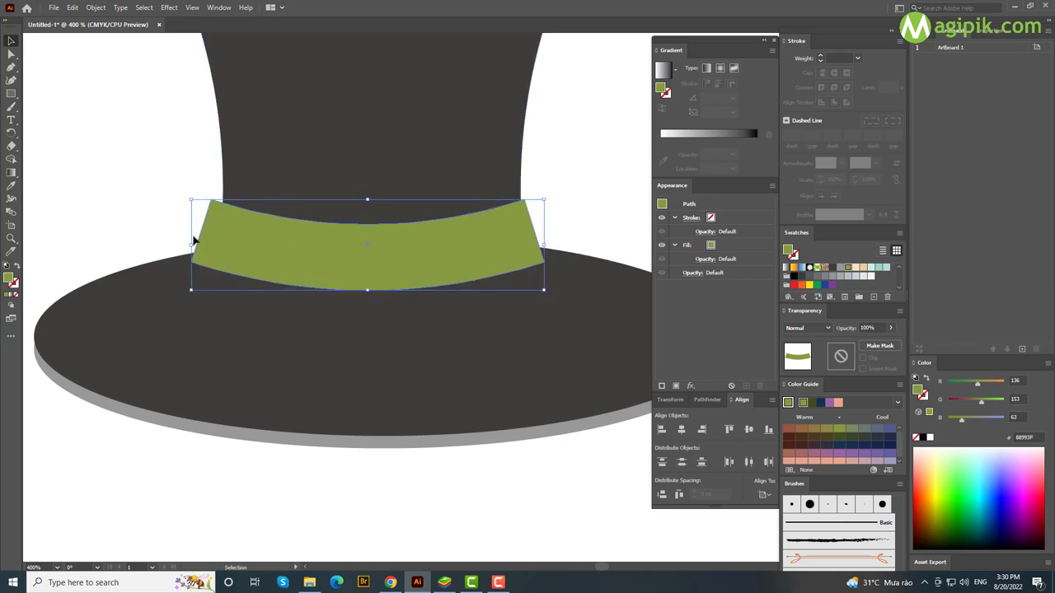
pyautogui.moveTo(192, 246); pyautogui.dragTo(199, 247)
pyautogui.click(569, 201)
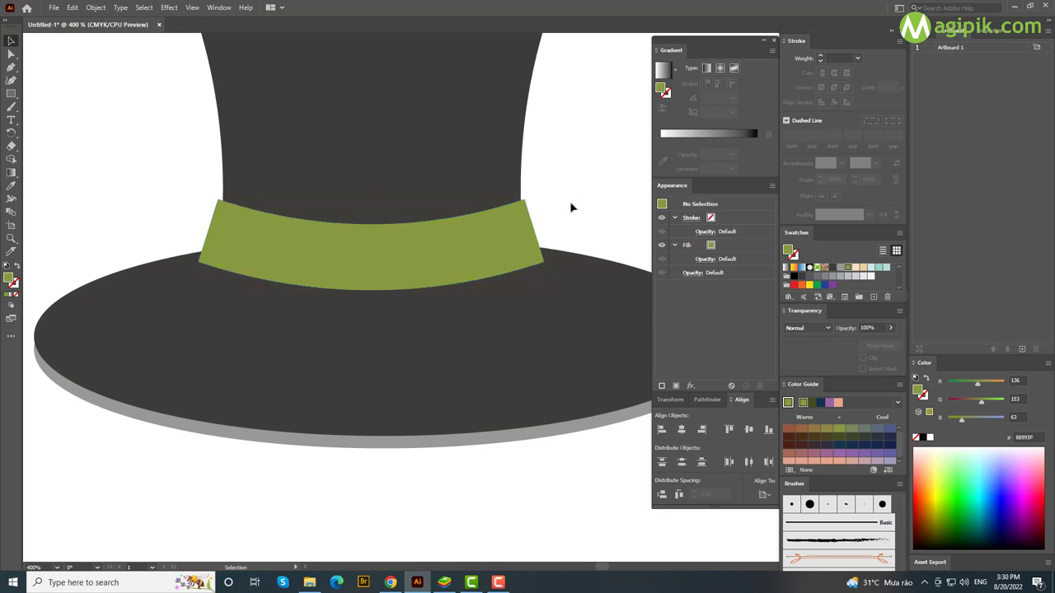
pyautogui.hotkey('ctrl', '-')
pyautogui.hotkey('ctrl', '-')
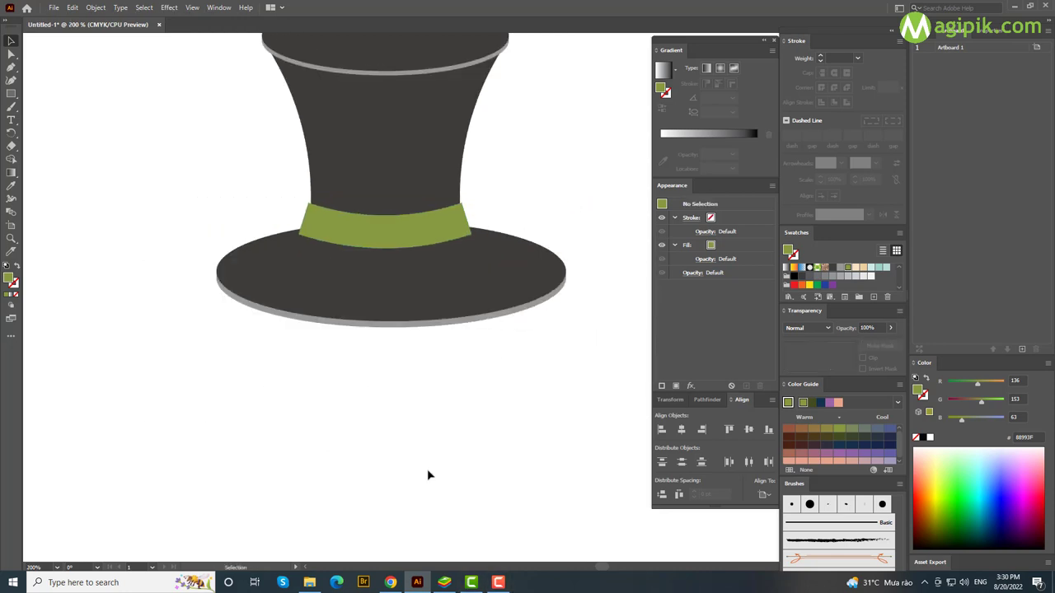
# Nudge the brim up slightly and select the brim, crown and band together.
pyautogui.click(431, 279)
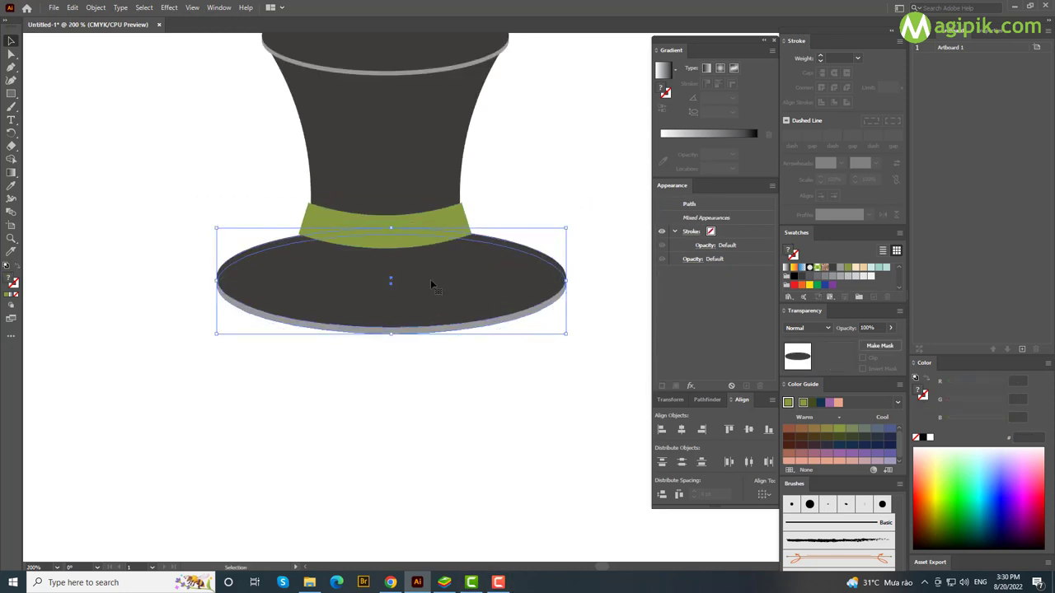
pyautogui.moveTo(430, 280); pyautogui.dragTo(430, 277)
pyautogui.click(460, 360)
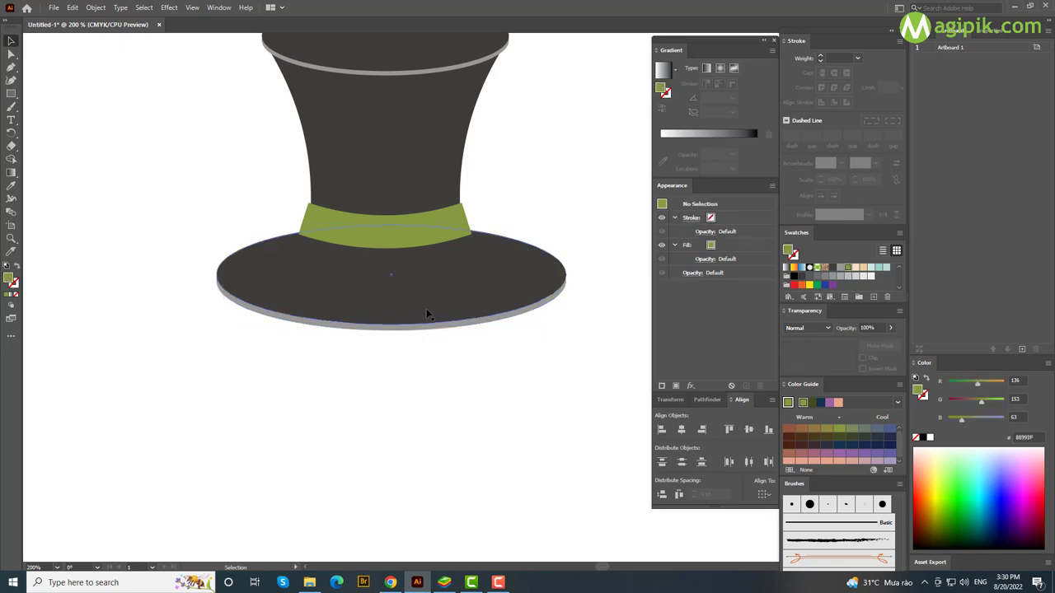
pyautogui.scroll(2, 425, 347)
pyautogui.click(419, 278)
pyautogui.keyDown('shift'); pyautogui.click(390, 213); pyautogui.keyUp('shift')
pyautogui.keyDown('shift'); pyautogui.click(387, 268); pyautogui.keyUp('shift')
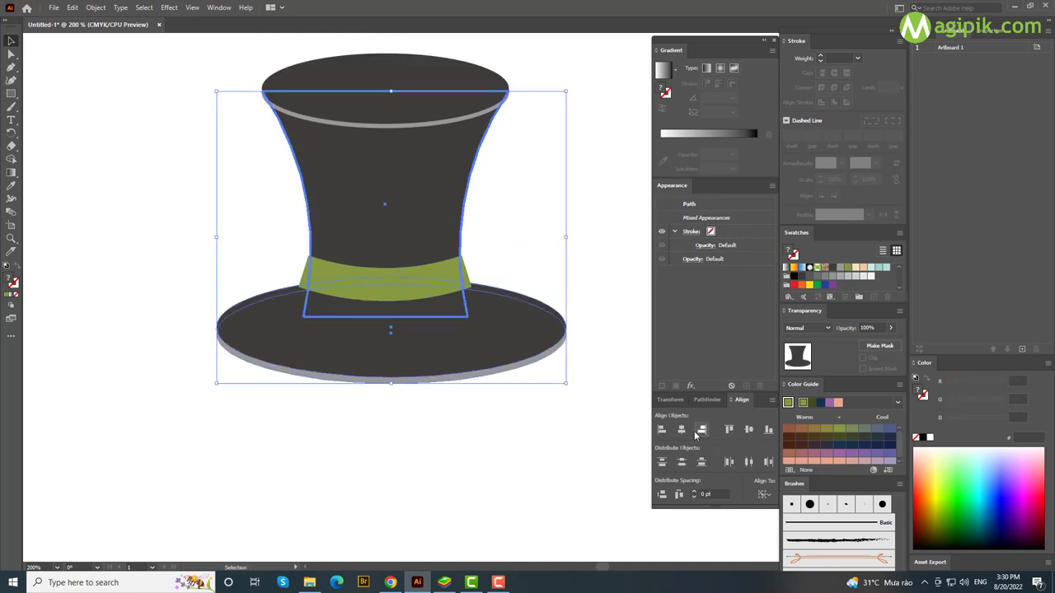
pyautogui.click(538, 436)
# Nudge the brim back down slightly and check the crown's position.
pyautogui.scroll(-1, 419, 405)
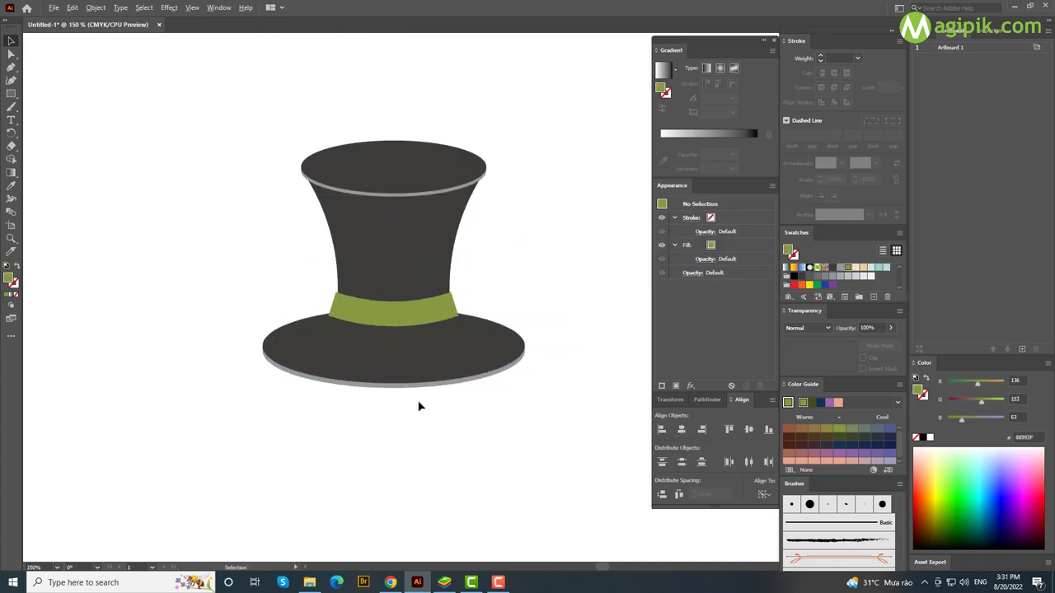
pyautogui.scroll(1, 419, 405)
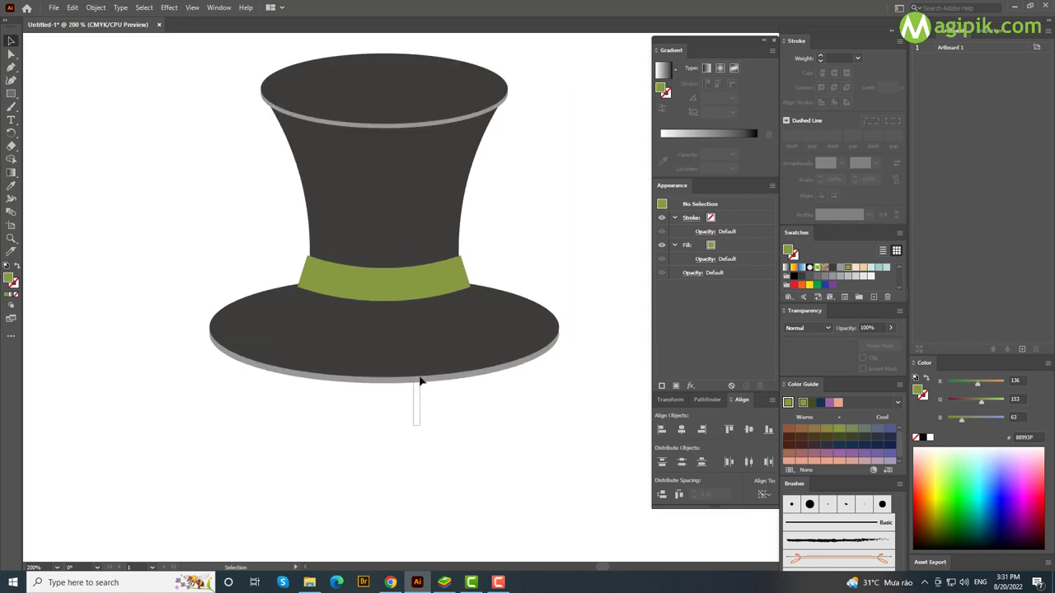
pyautogui.click(402, 370)
pyautogui.moveTo(401, 370); pyautogui.dragTo(401, 373)
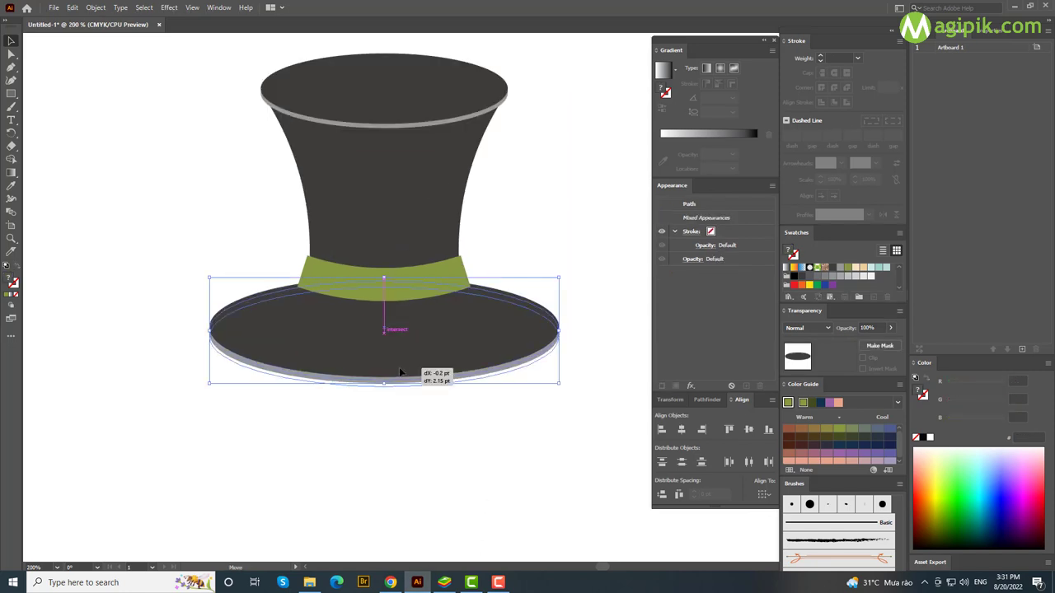
pyautogui.click(419, 441)
pyautogui.click(408, 218)
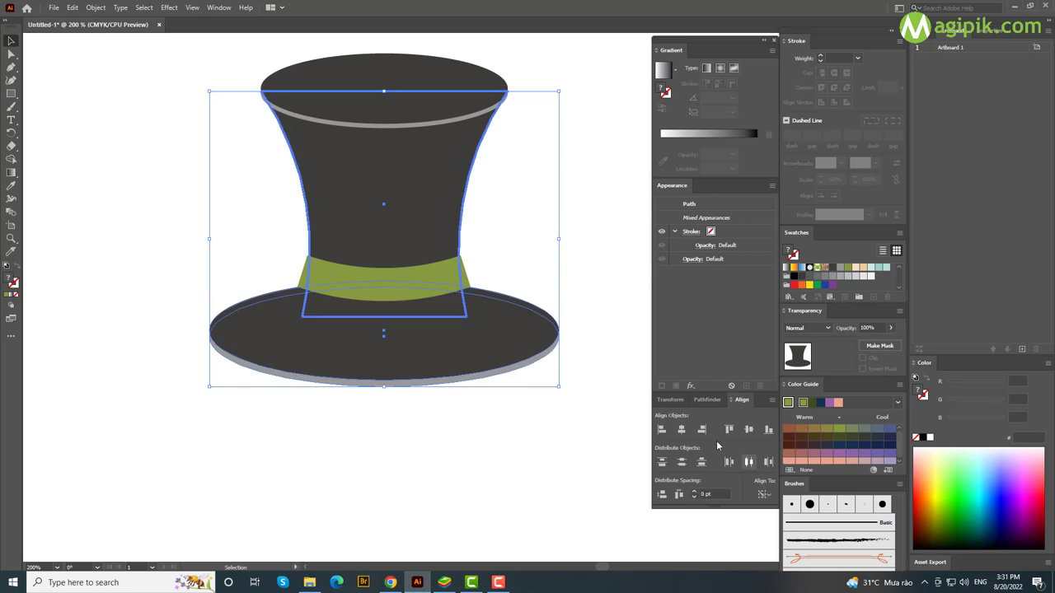
pyautogui.click(532, 449)
pyautogui.scroll(1, 532, 449)
pyautogui.scroll(-1, 365, 313)
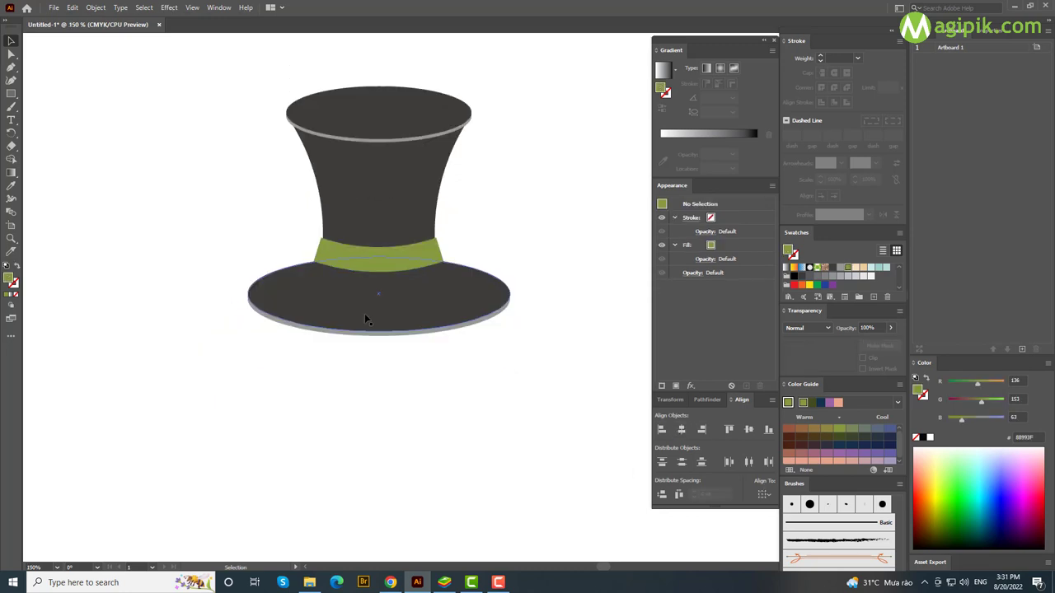
pyautogui.scroll(-1, 458, 377)
pyautogui.scroll(-1, 457, 377)
pyautogui.scroll(1, 229, 336)
# Draw a tall peach ellipse left of the hat with sharp top and bottom points.
pyautogui.moveTo(12, 93); pyautogui.dragTo(58, 114)
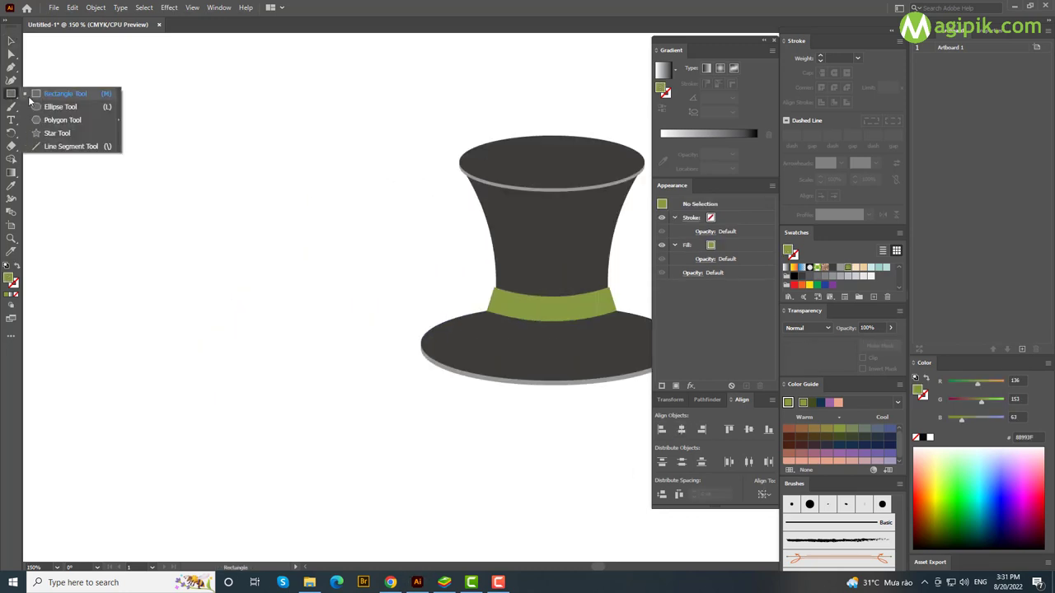
pyautogui.moveTo(246, 117)
pyautogui.mouseDown()
pyautogui.moveTo(338, 354)
pyautogui.moveTo(324, 369)
pyautogui.mouseUp()
pyautogui.press('v')
pyautogui.click(855, 268)
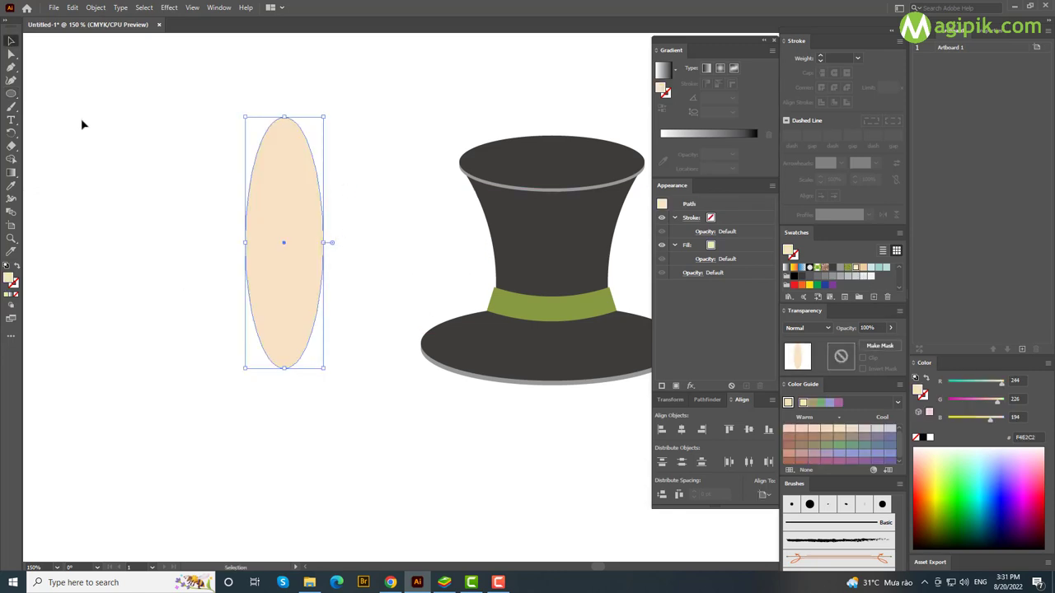
pyautogui.hotkey('shift', 'c')
pyautogui.click(284, 117)
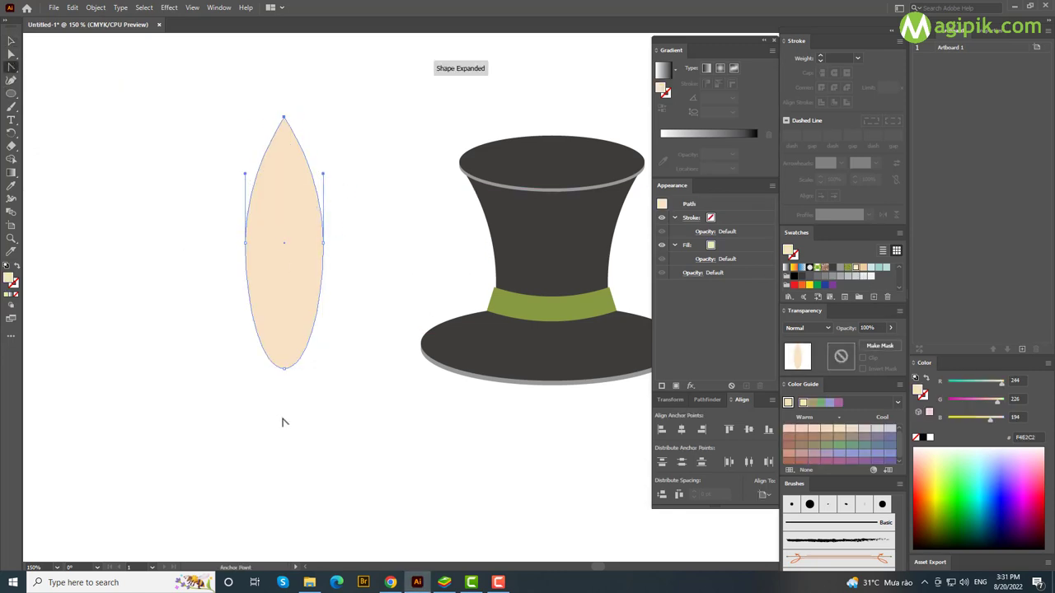
pyautogui.click(284, 369)
pyautogui.press('v')
pyautogui.click(346, 397)
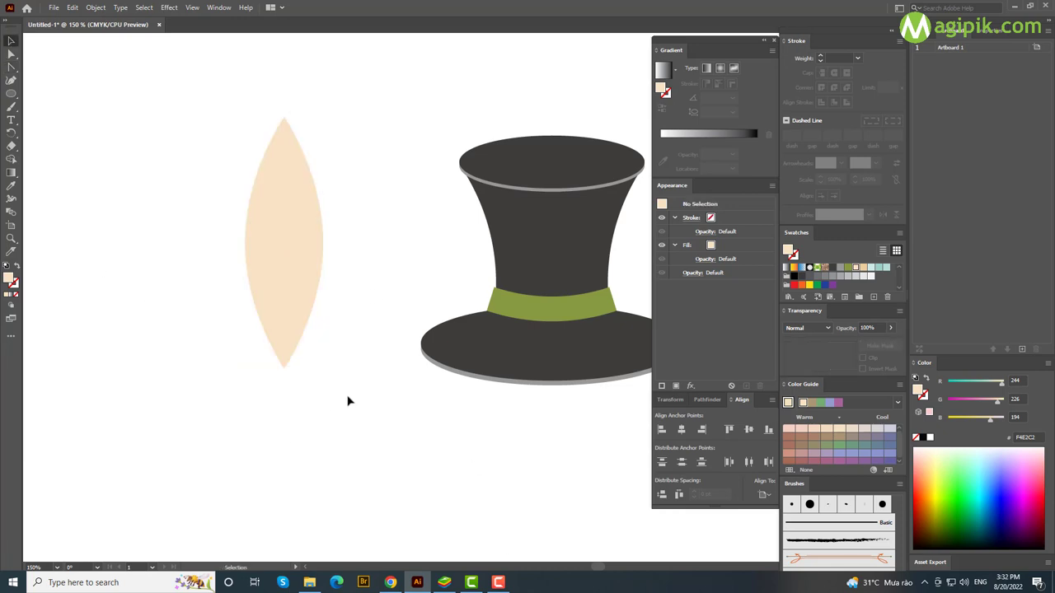
# Add a thin darker tan vein up the feather, extending below its tip as a quill.
pyautogui.click(10, 95)
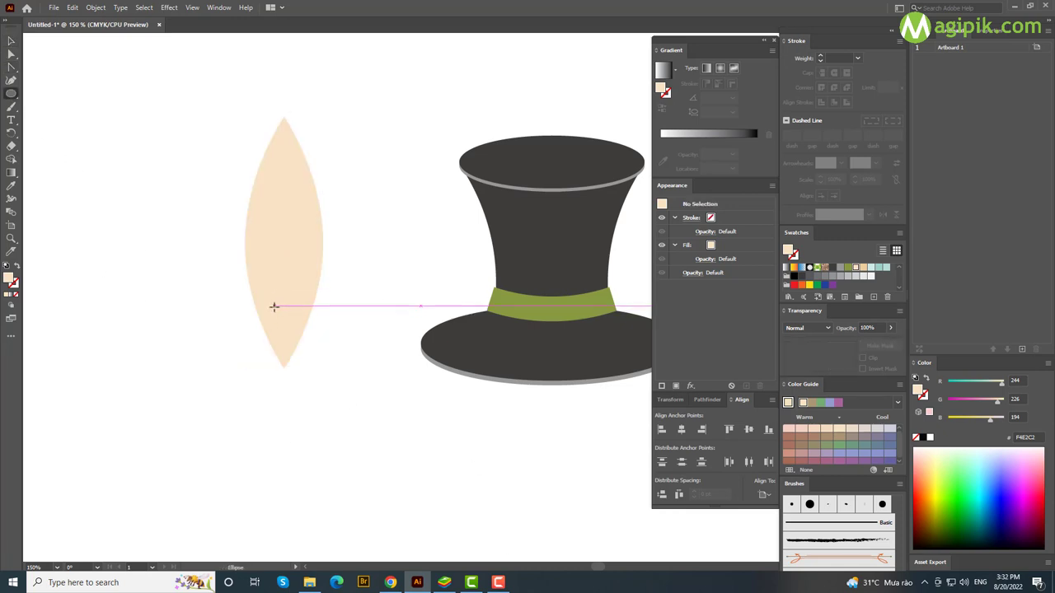
pyautogui.moveTo(274, 305)
pyautogui.mouseDown()
pyautogui.moveTo(294, 314)
pyautogui.moveTo(282, 387)
pyautogui.mouseUp()
pyautogui.press('v')
pyautogui.click(862, 272)
pyautogui.press('a')
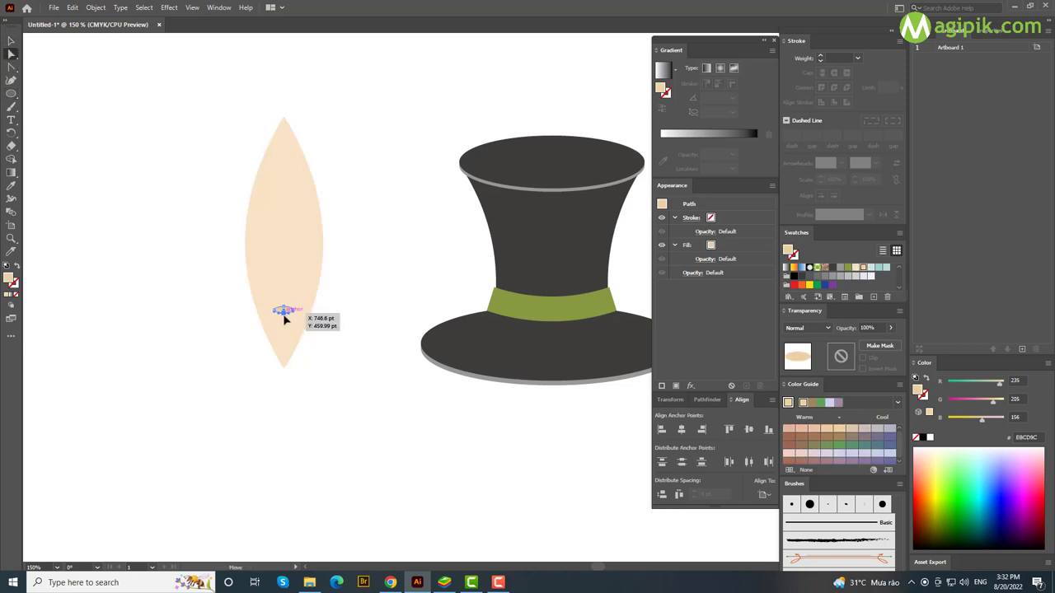
pyautogui.moveTo(283, 311); pyautogui.dragTo(283, 138)
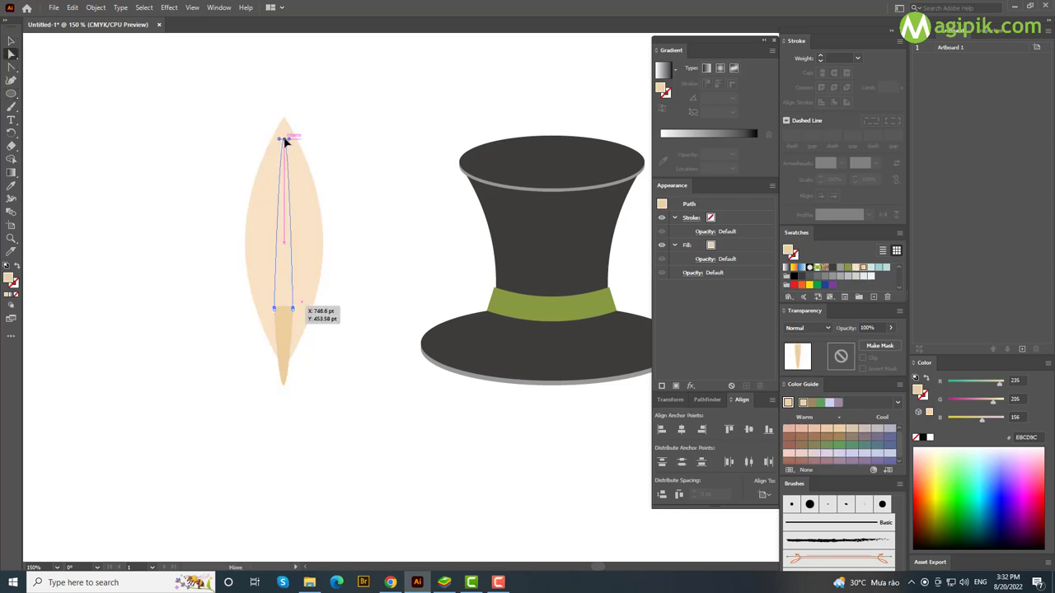
pyautogui.press('v')
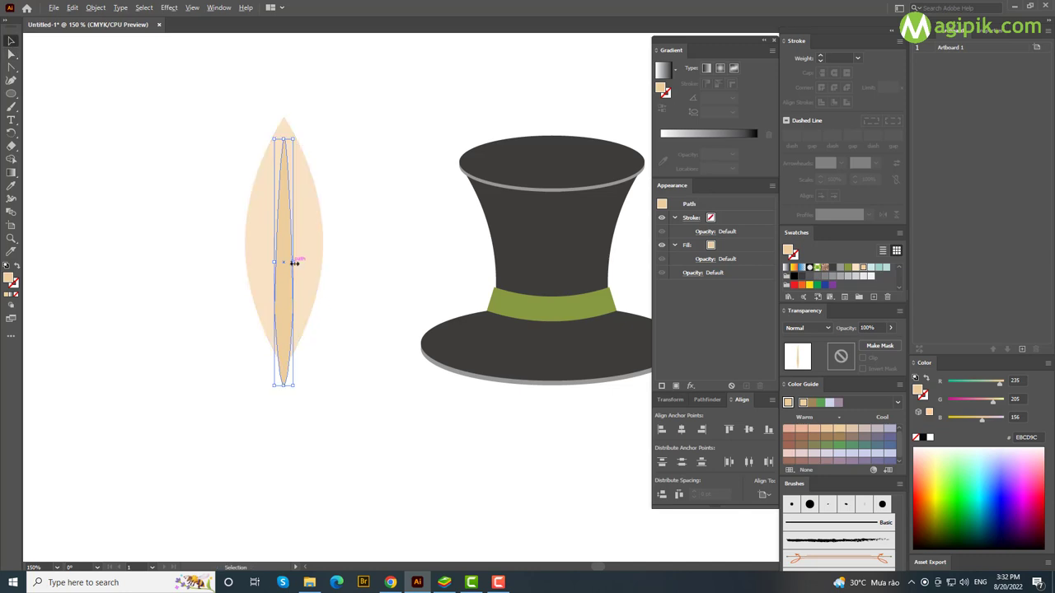
pyautogui.moveTo(294, 262); pyautogui.dragTo(288, 264)
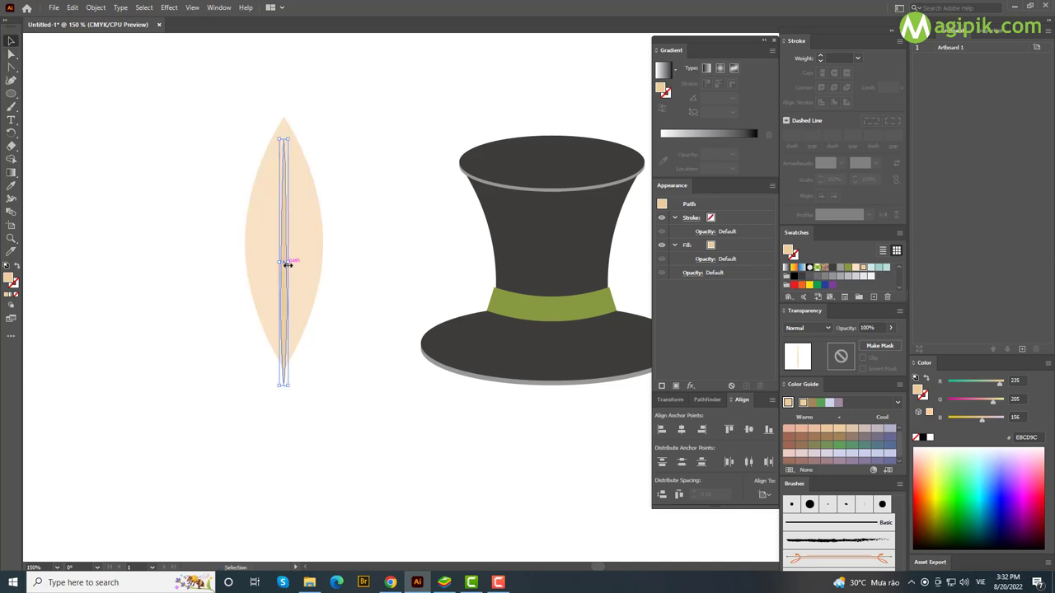
pyautogui.press('a')
pyautogui.moveTo(284, 385); pyautogui.dragTo(284, 423)
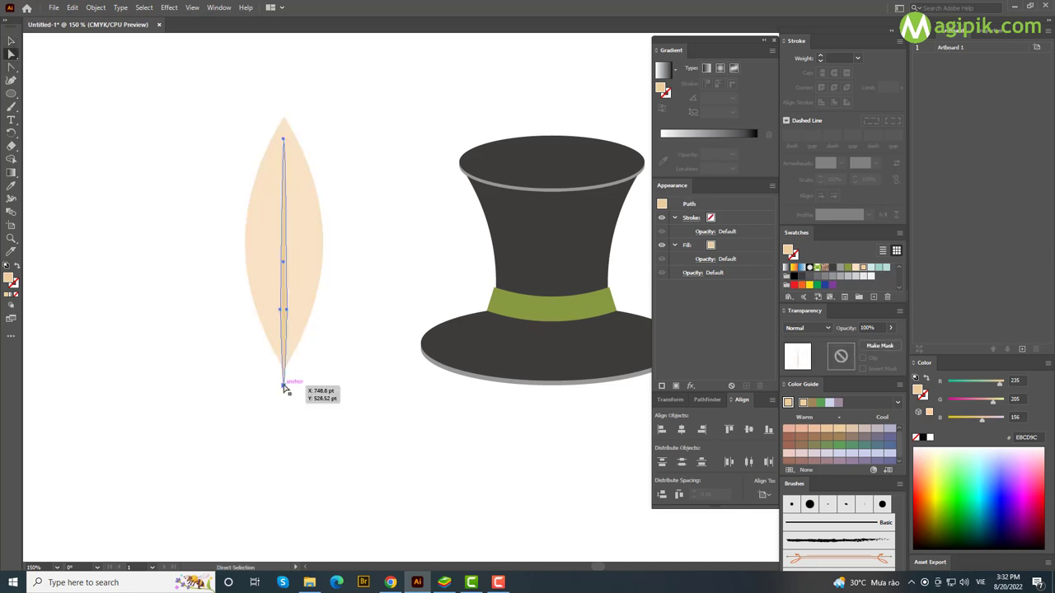
pyautogui.click(336, 375)
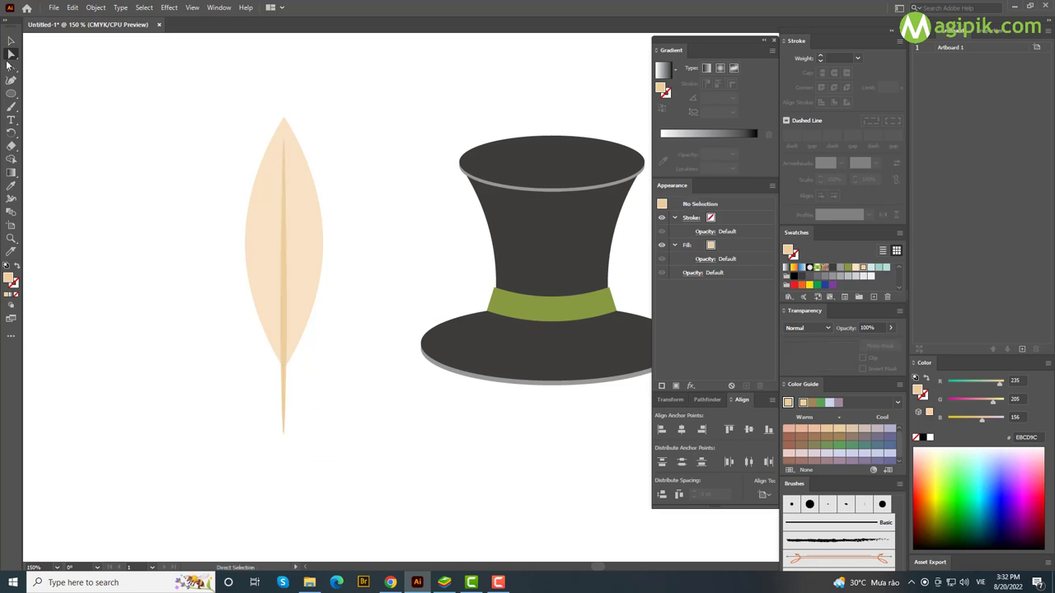
# Add anchor points on the feather's left, upper-right and lower-right edges.
pyautogui.hotkey('ctrl', '=')
pyautogui.click(12, 67)
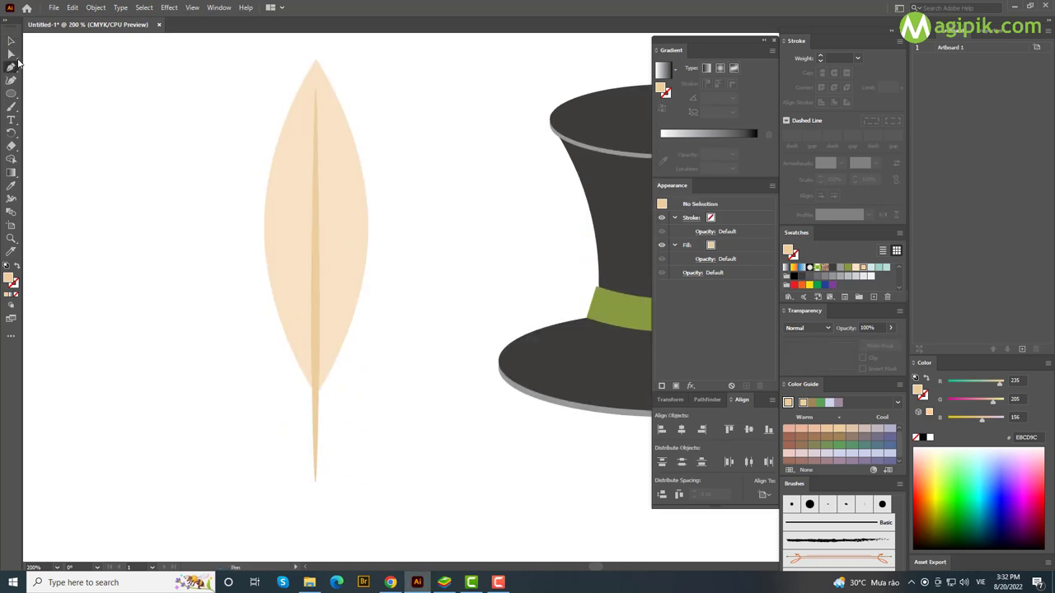
pyautogui.keyDown('ctrl'); pyautogui.click(278, 228); pyautogui.keyUp('ctrl')
pyautogui.click(267, 269)
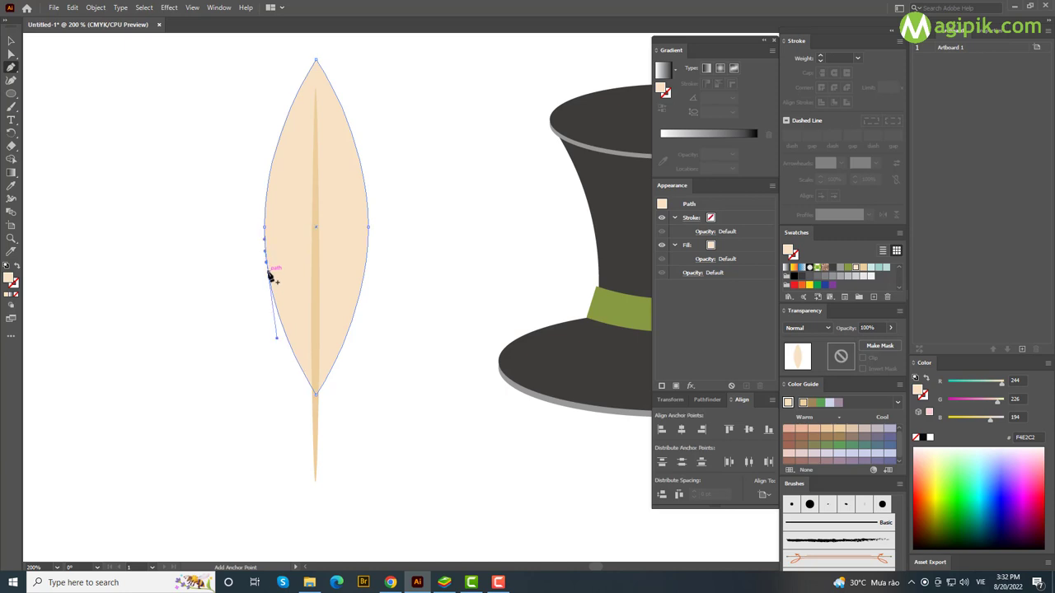
pyautogui.click(362, 167)
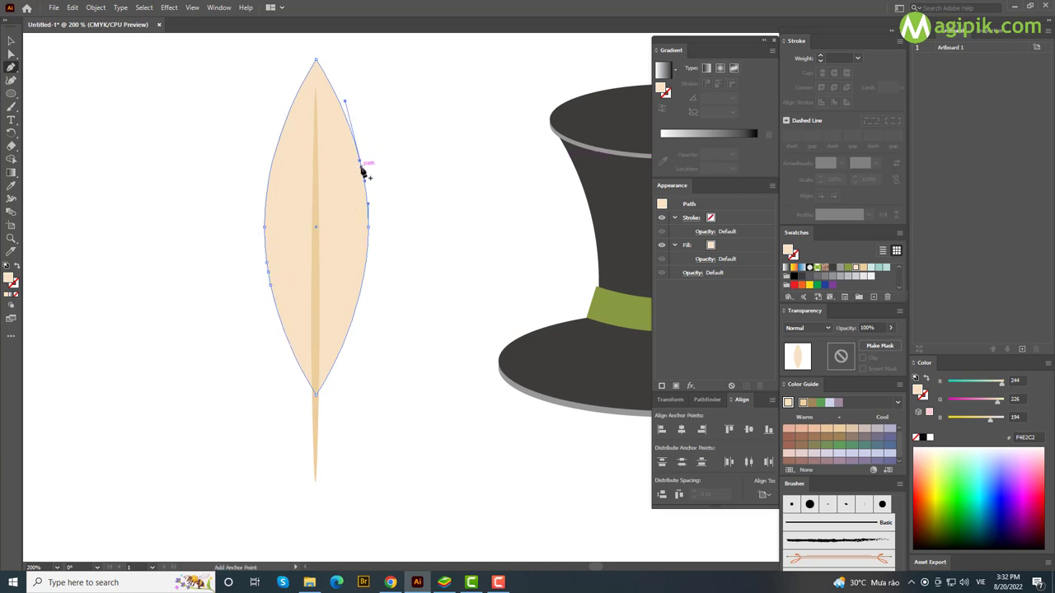
pyautogui.click(346, 335)
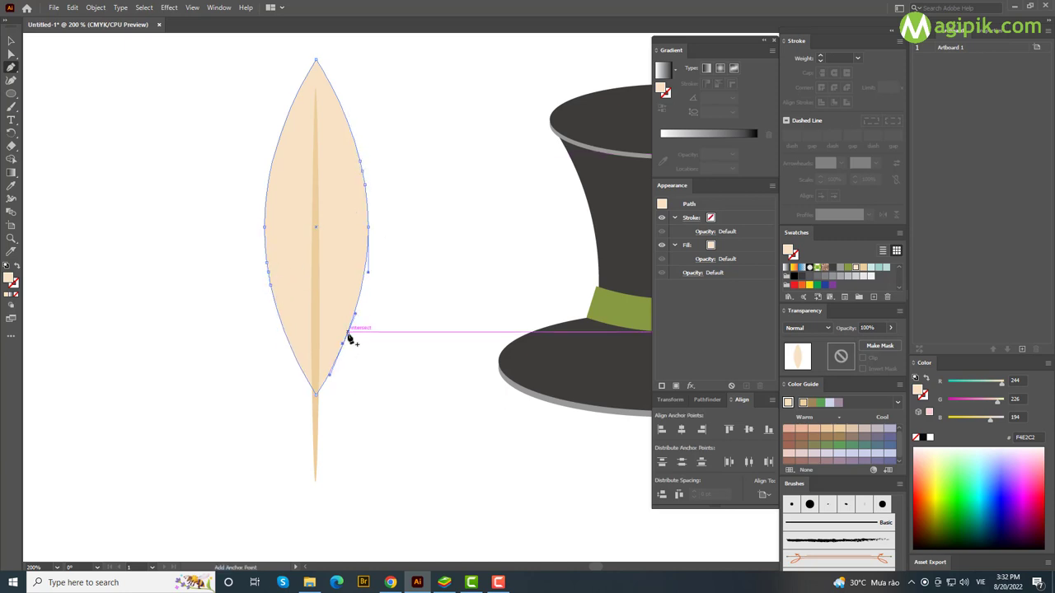
# Drag the new points inward to cut three notches into the feather's edges.
pyautogui.press('a')
pyautogui.moveTo(276, 284); pyautogui.dragTo(302, 266)
pyautogui.moveTo(349, 331); pyautogui.dragTo(326, 322)
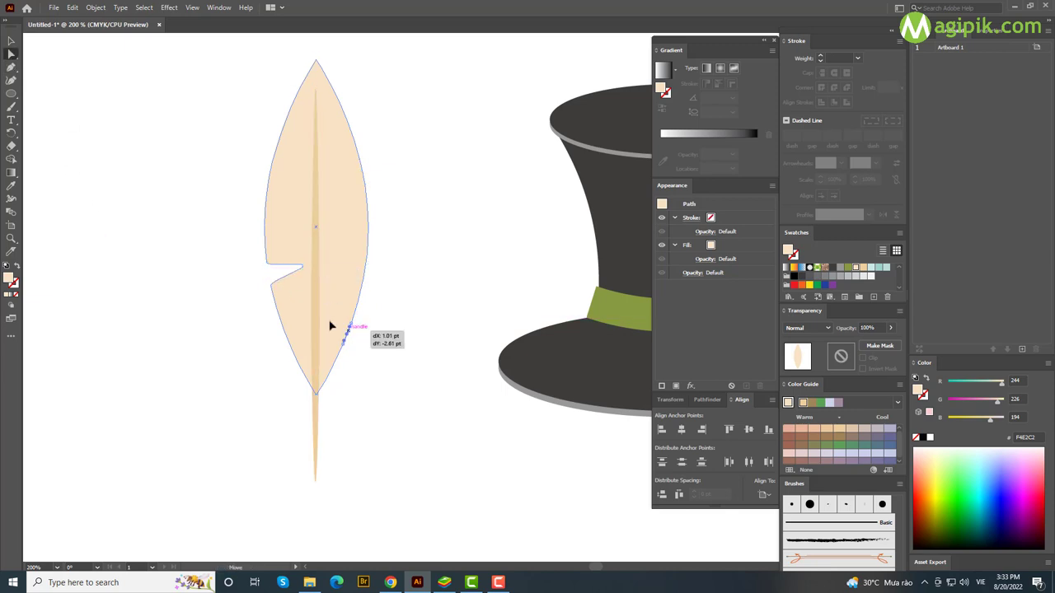
pyautogui.moveTo(362, 170); pyautogui.dragTo(329, 198)
pyautogui.click(213, 173)
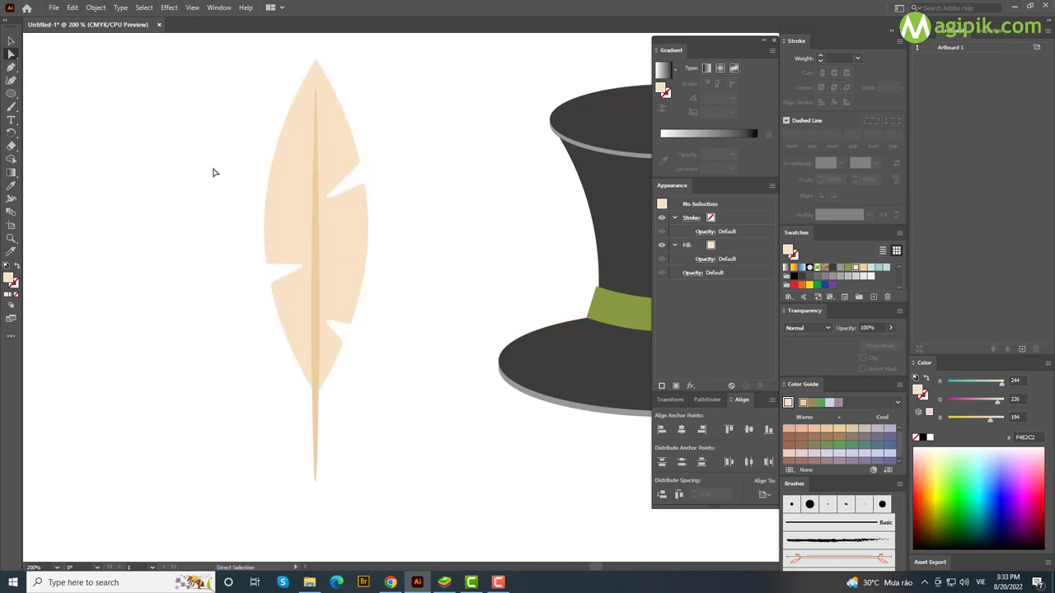
pyautogui.scroll(-2, 256, 182)
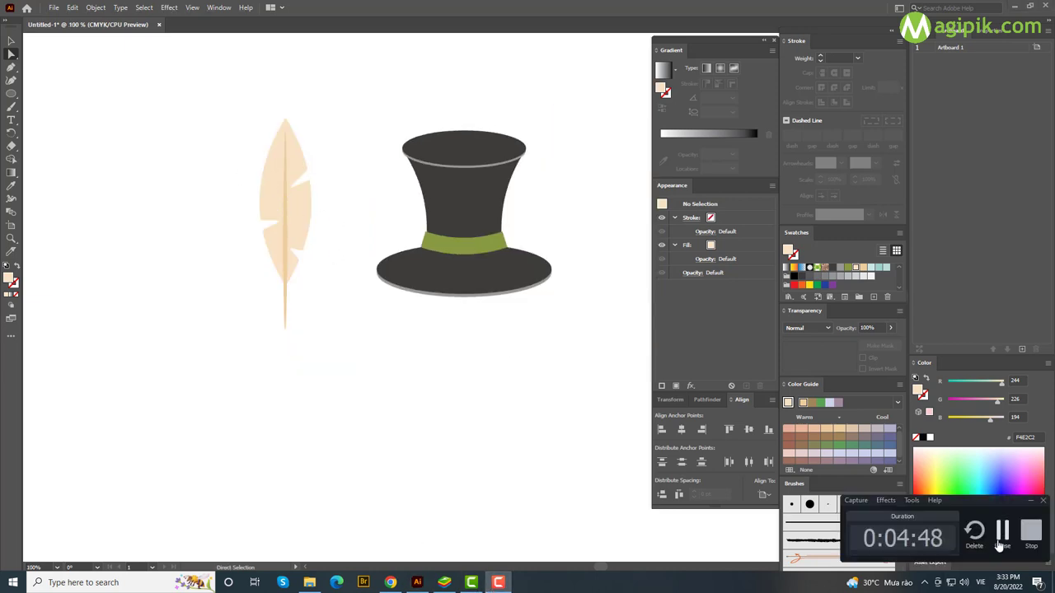
# Bend the peach feather with a vertical Arc warp at -40%.
pyautogui.moveTo(232, 102); pyautogui.dragTo(341, 297)
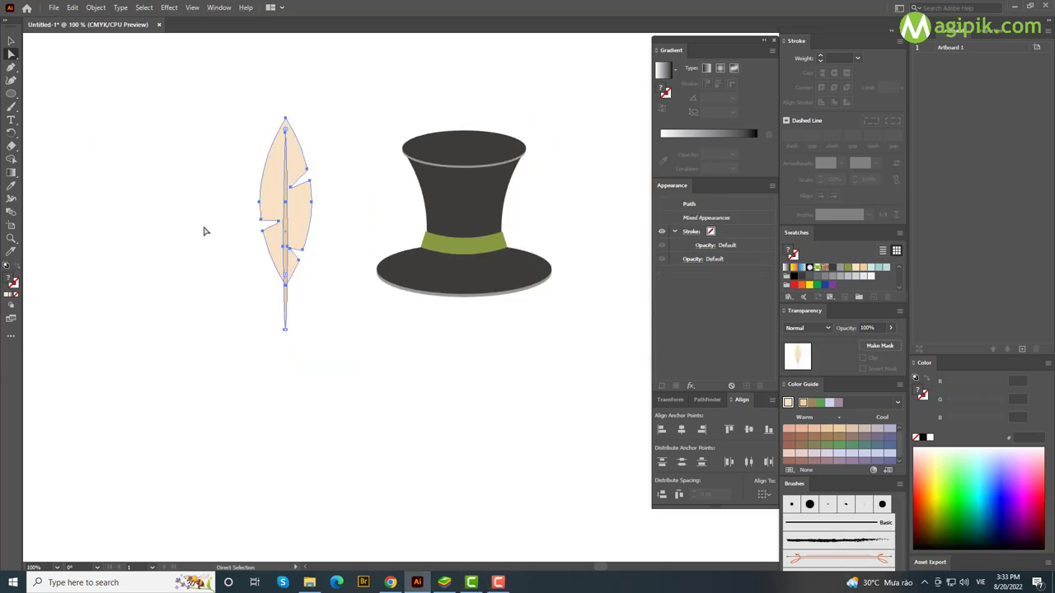
pyautogui.moveTo(285, 133); pyautogui.dragTo(286, 154)
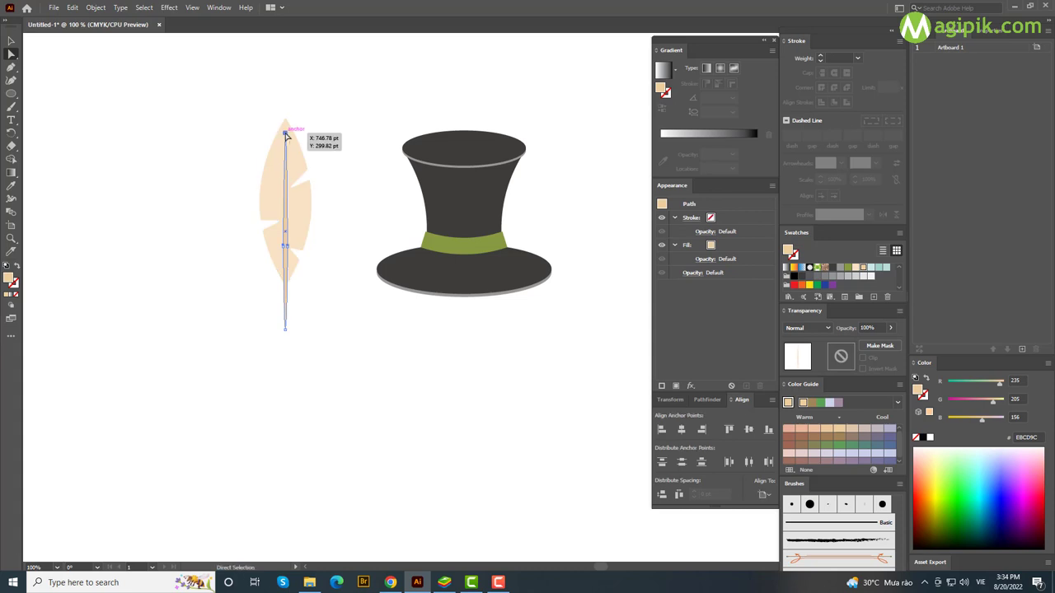
pyautogui.press('v')
pyautogui.moveTo(200, 113); pyautogui.dragTo(314, 231)
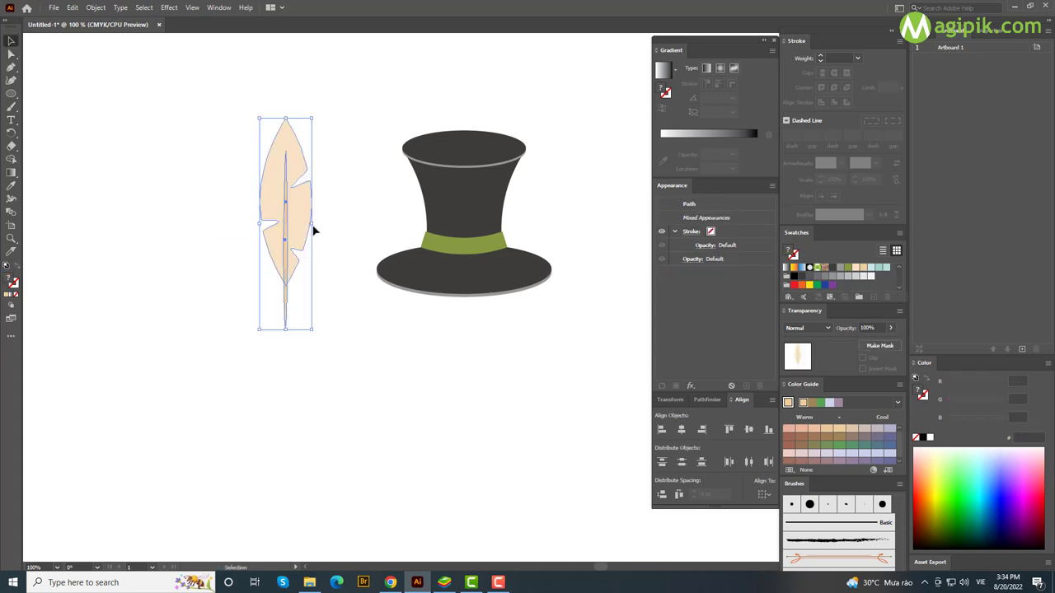
pyautogui.click(145, 8)
pyautogui.moveTo(218, 149)
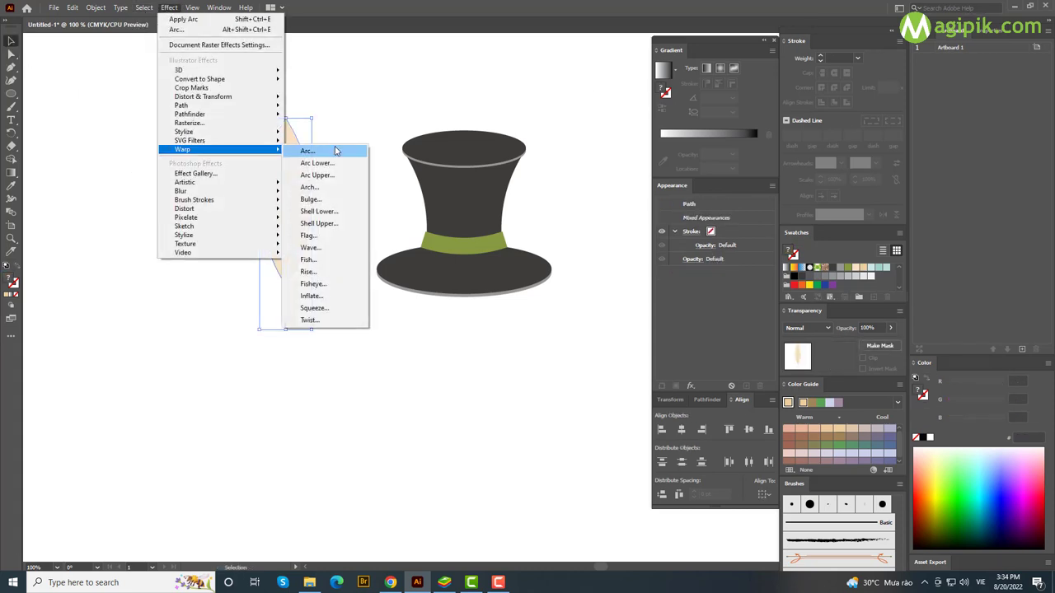
pyautogui.click(337, 149)
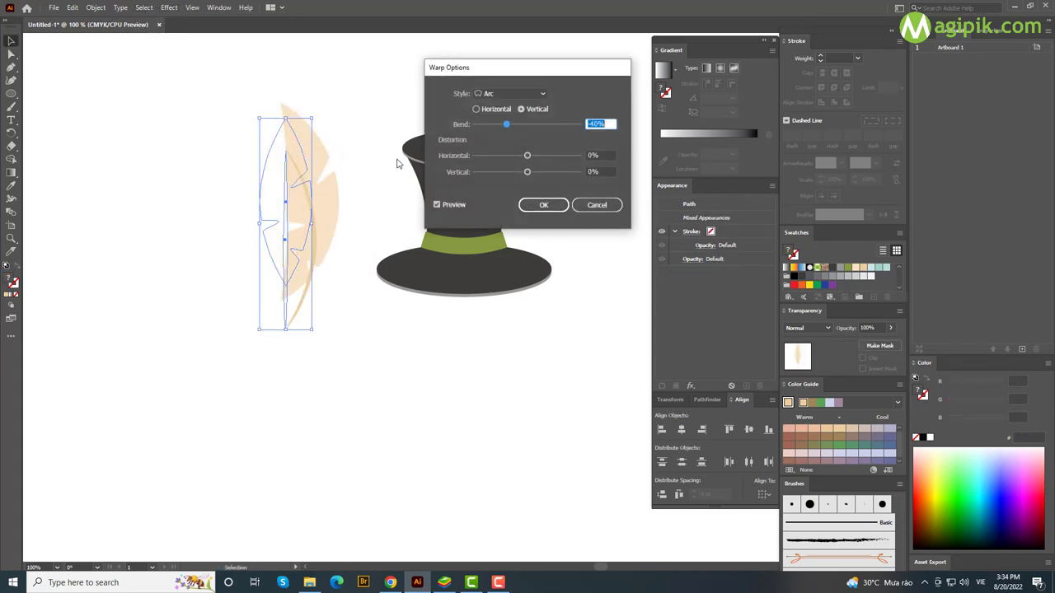
pyautogui.click(543, 204)
pyautogui.hotkey('ctrl', 'shift', 'a')
# Rotate, expand and fit the stem onto the feather, then Alt-drag a copy left.
pyautogui.moveTo(314, 250); pyautogui.dragTo(302, 250)
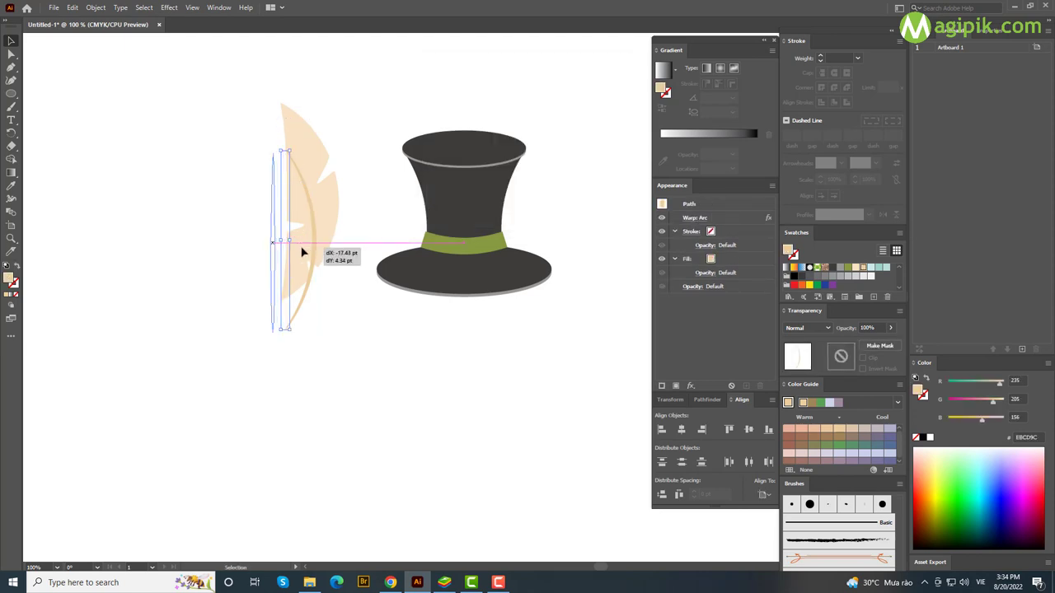
pyautogui.moveTo(280, 336); pyautogui.dragTo(254, 343)
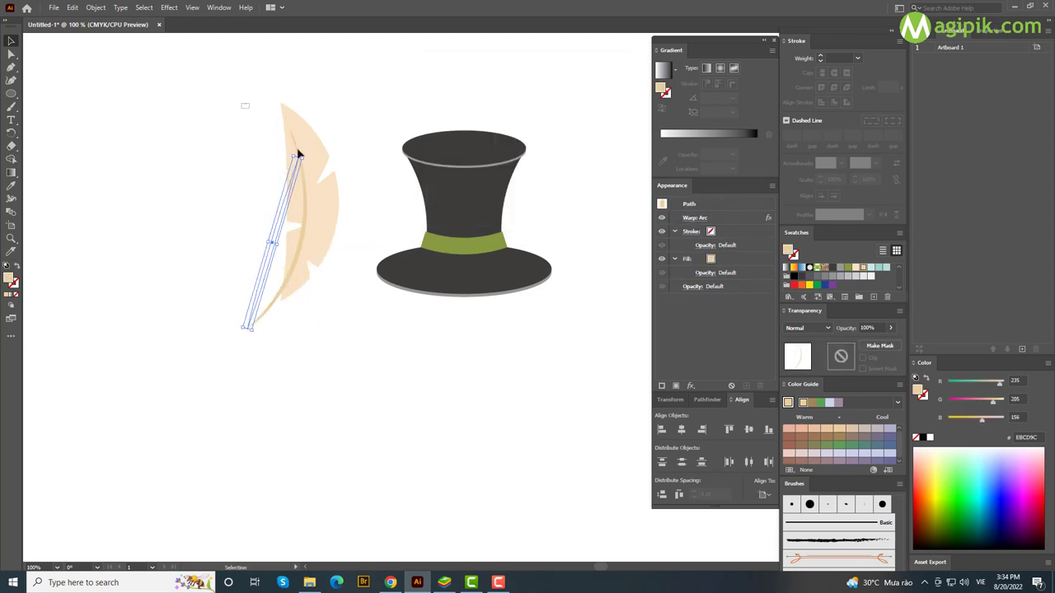
pyautogui.click(95, 8)
pyautogui.click(188, 207)
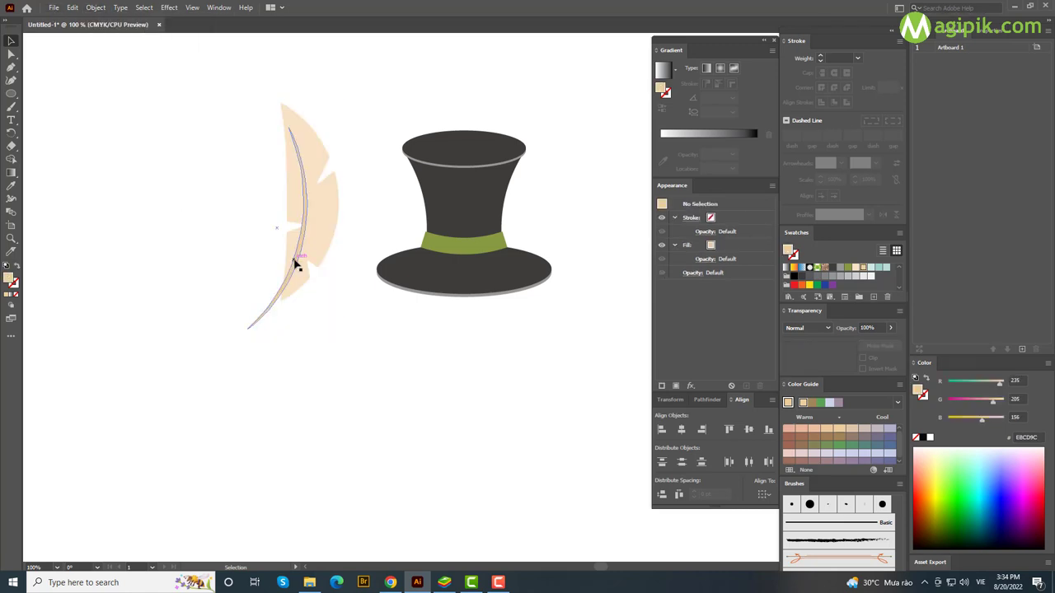
pyautogui.moveTo(296, 262); pyautogui.dragTo(302, 262)
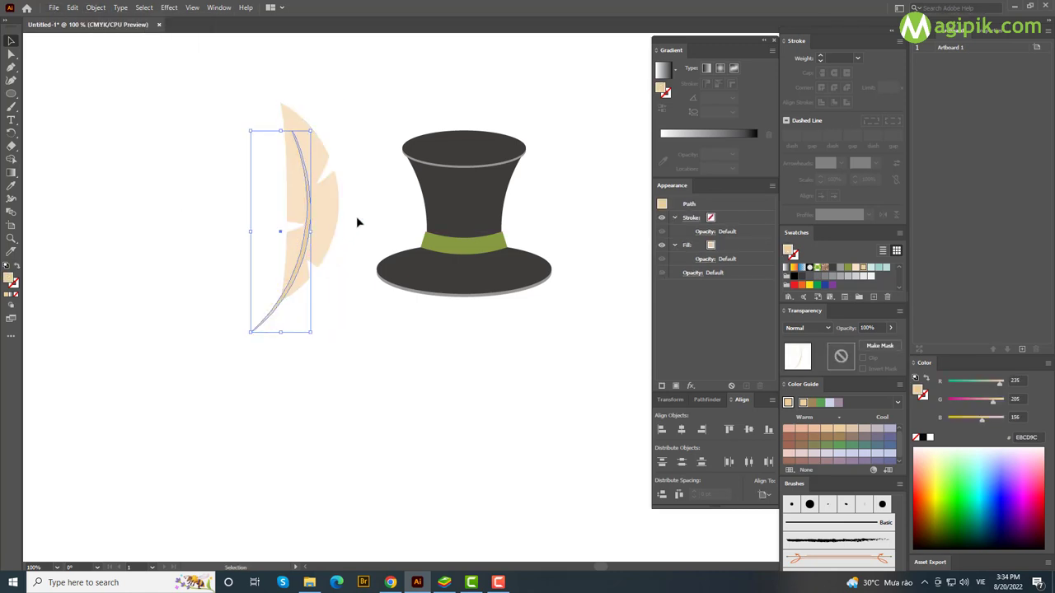
pyautogui.moveTo(309, 223); pyautogui.dragTo(313, 220)
pyautogui.click(233, 112)
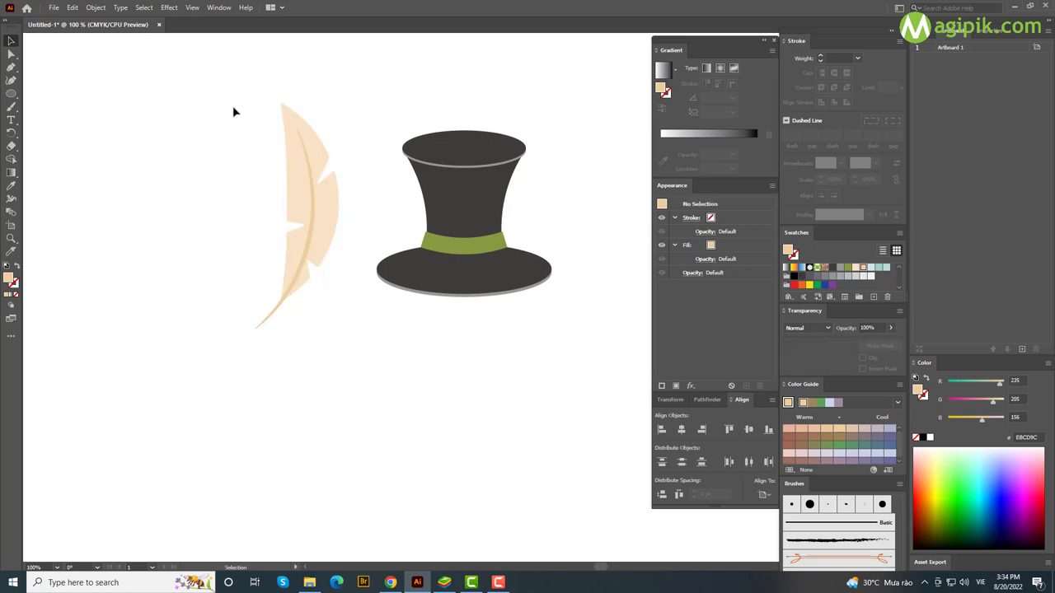
pyautogui.moveTo(234, 111)
pyautogui.mouseDown()
pyautogui.moveTo(330, 236)
pyautogui.moveTo(229, 223)
pyautogui.moveTo(207, 156)
pyautogui.mouseUp()
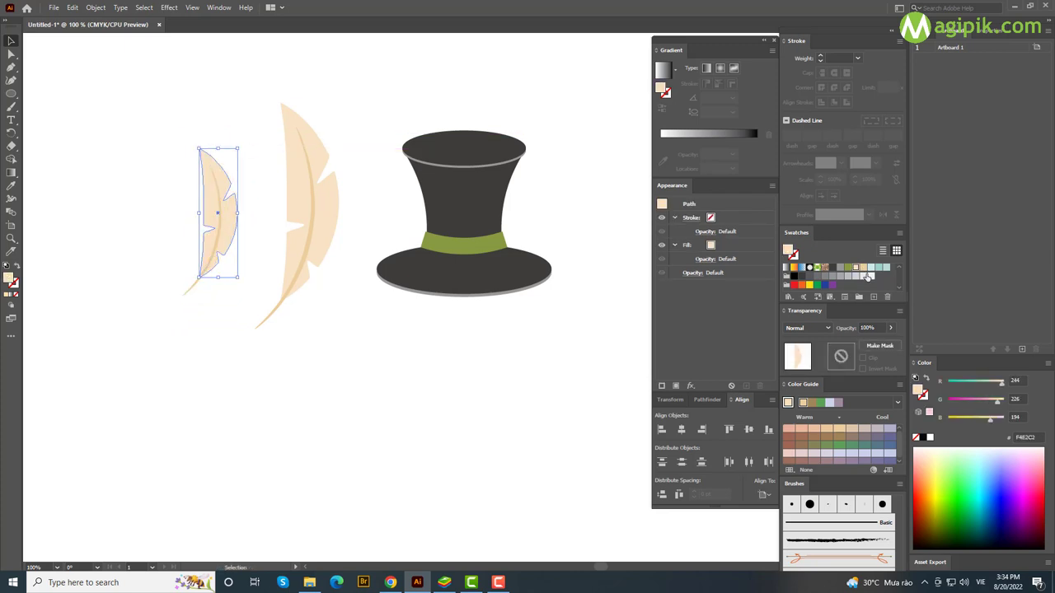
# Give the feather copy a light blue fill.
pyautogui.click(876, 268)
pyautogui.click(187, 291)
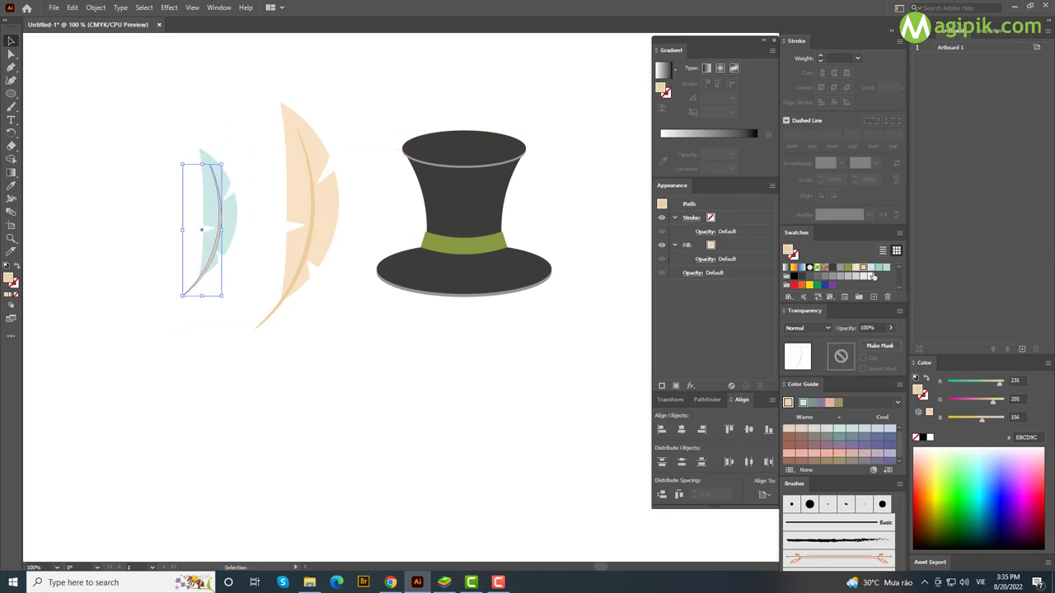
pyautogui.click(359, 391)
pyautogui.moveTo(258, 99); pyautogui.dragTo(349, 231)
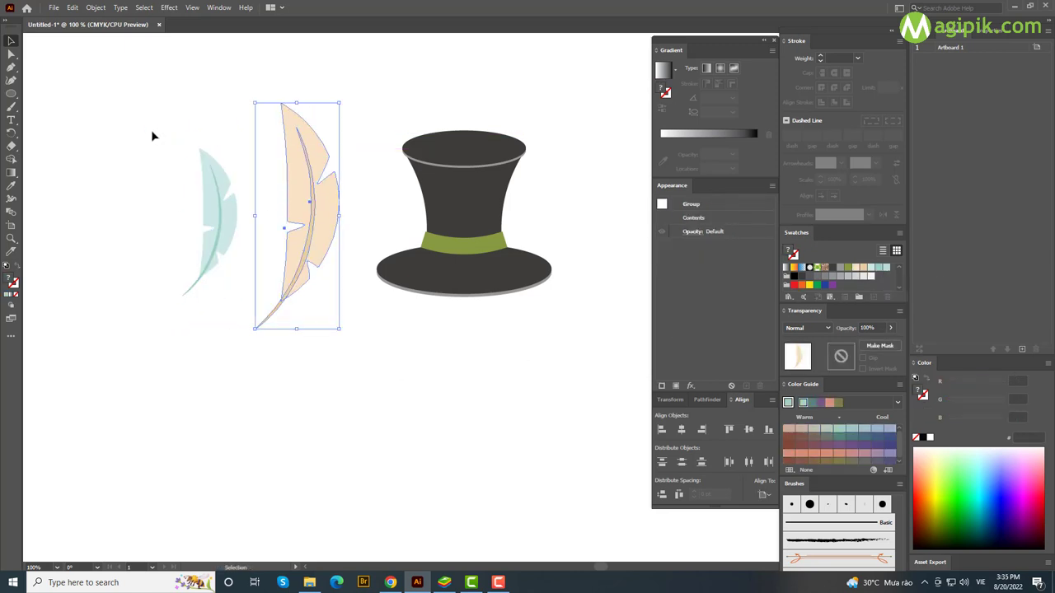
pyautogui.press('a')
pyautogui.moveTo(151, 129); pyautogui.dragTo(244, 252)
pyautogui.click(244, 251)
pyautogui.press('v')
pyautogui.hotkey('ctrl', '=')
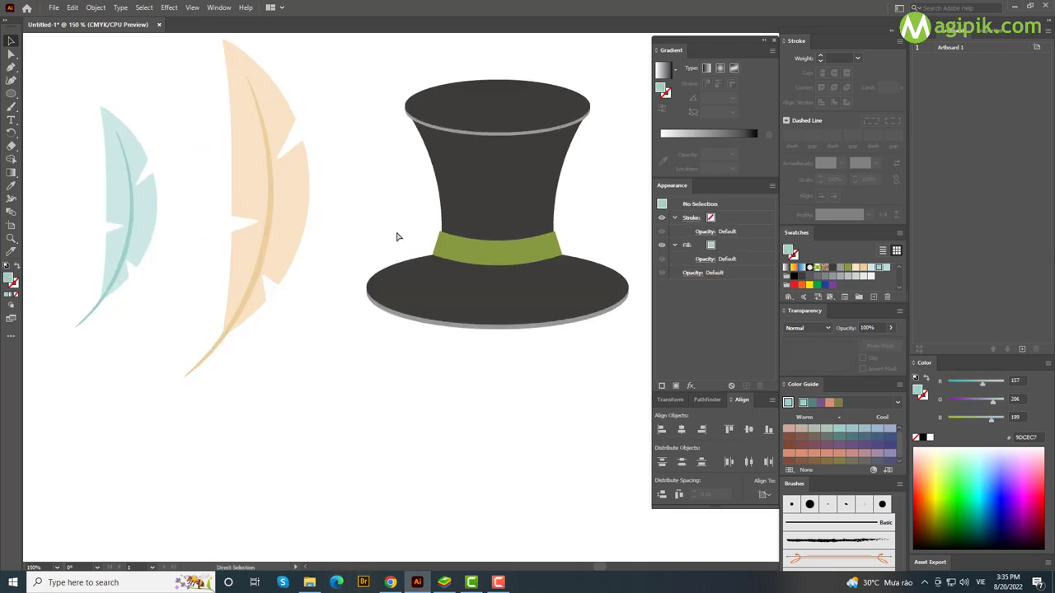
# Shrink the peach feather and place it on the hat's band.
pyautogui.moveTo(146, 125); pyautogui.dragTo(259, 200)
pyautogui.moveTo(255, 35); pyautogui.dragTo(223, 160)
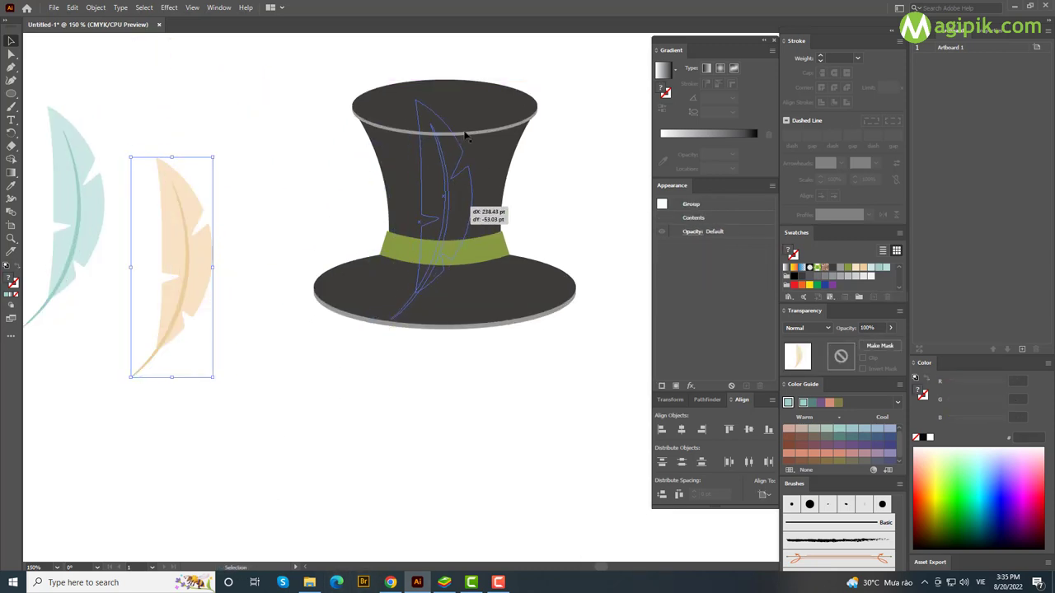
pyautogui.moveTo(196, 254); pyautogui.dragTo(455, 247)
pyautogui.moveTo(451, 153)
pyautogui.mouseDown()
pyautogui.moveTo(443, 151)
pyautogui.moveTo(451, 179)
pyautogui.moveTo(362, 136)
pyautogui.mouseUp()
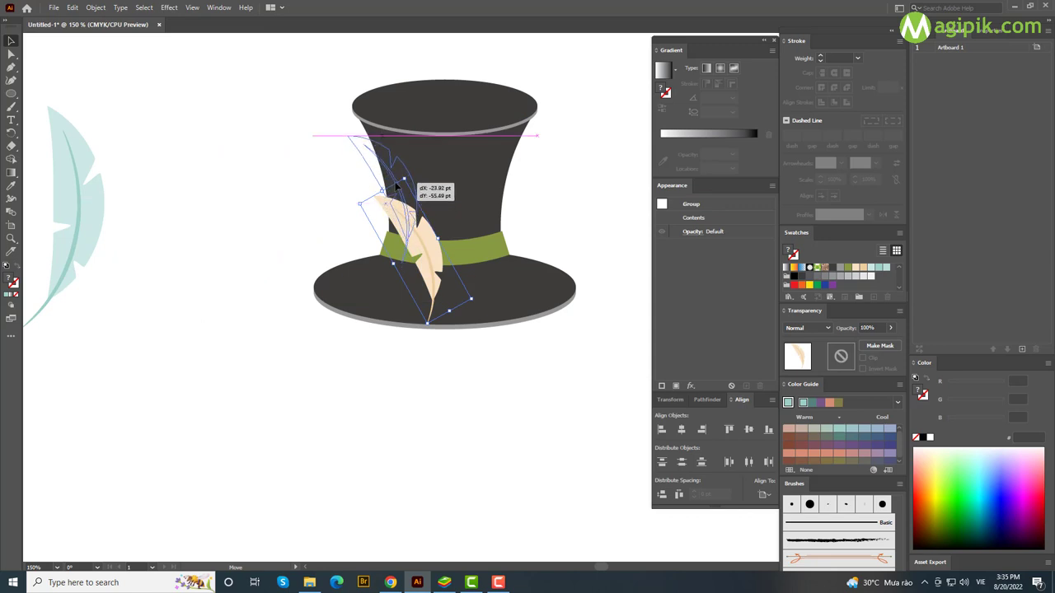
# Shrink the blue feather, move it onto the band and tilt it left.
pyautogui.click(106, 231)
pyautogui.moveTo(105, 106); pyautogui.dragTo(92, 169)
pyautogui.moveTo(62, 239); pyautogui.dragTo(405, 233)
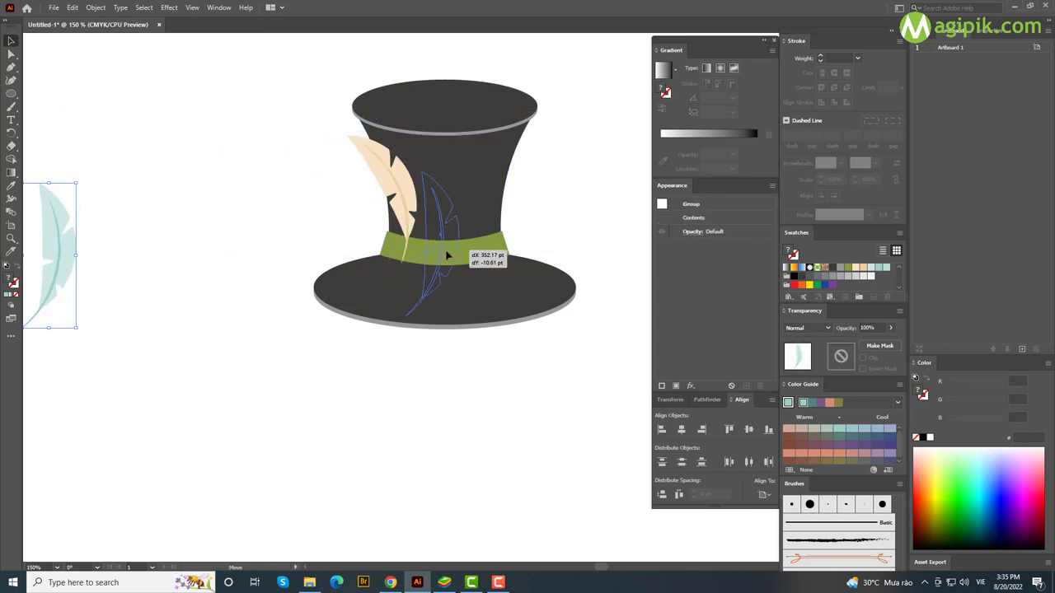
pyautogui.keyDown('shift'); pyautogui.click(428, 154); pyautogui.keyUp('shift')
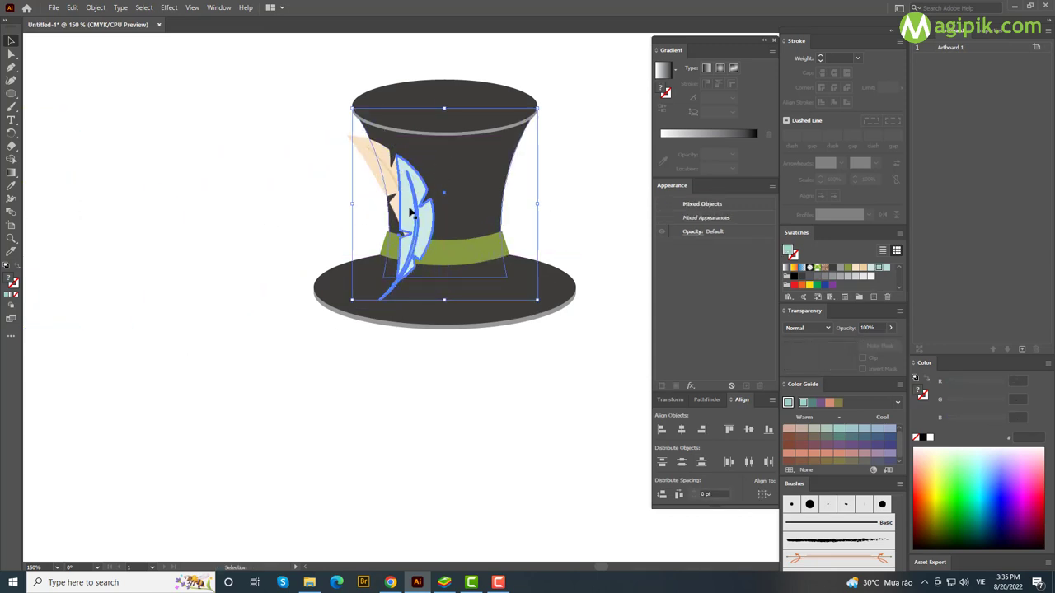
pyautogui.keyDown('shift'); pyautogui.click(435, 156); pyautogui.keyUp('shift')
pyautogui.moveTo(435, 155)
pyautogui.mouseDown()
pyautogui.moveTo(418, 224)
pyautogui.moveTo(446, 243)
pyautogui.mouseUp()
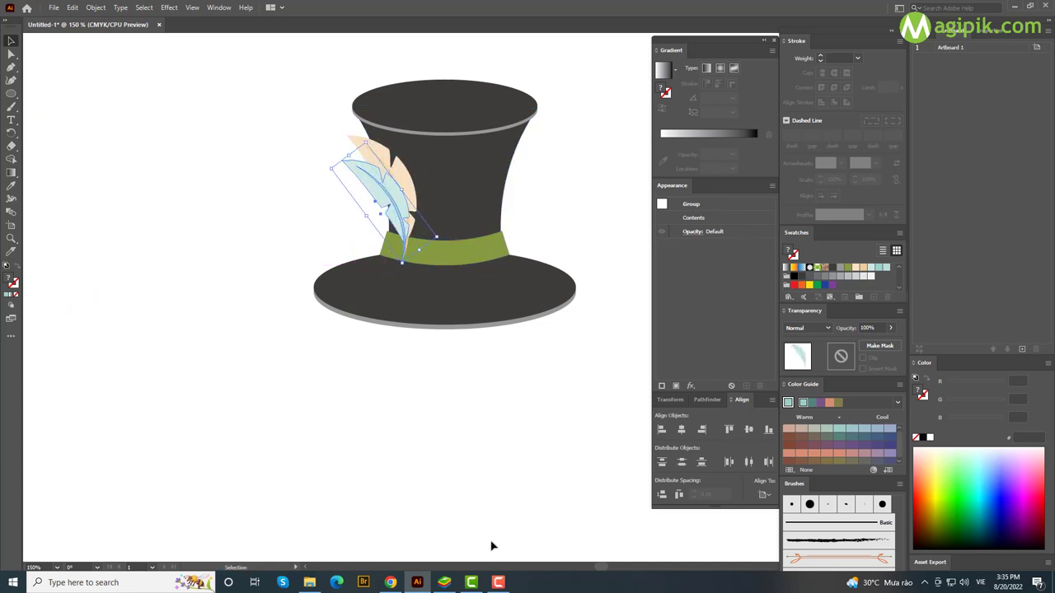
pyautogui.click(498, 582)
pyautogui.click(1004, 545)
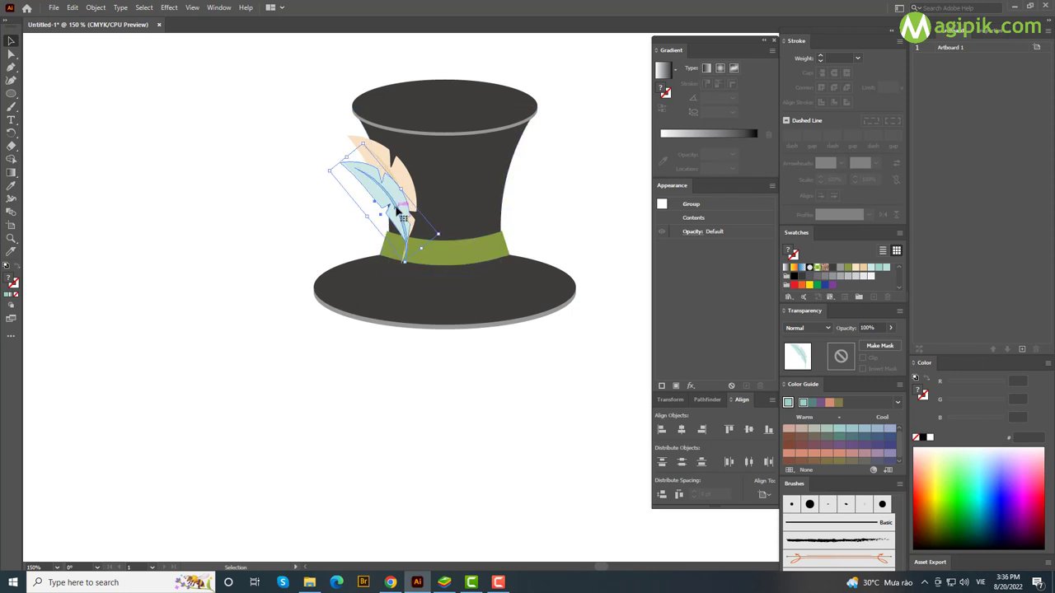
# Fine-tune both feathers' positions beside the crown and clear the selection.
pyautogui.moveTo(399, 210); pyautogui.dragTo(394, 204)
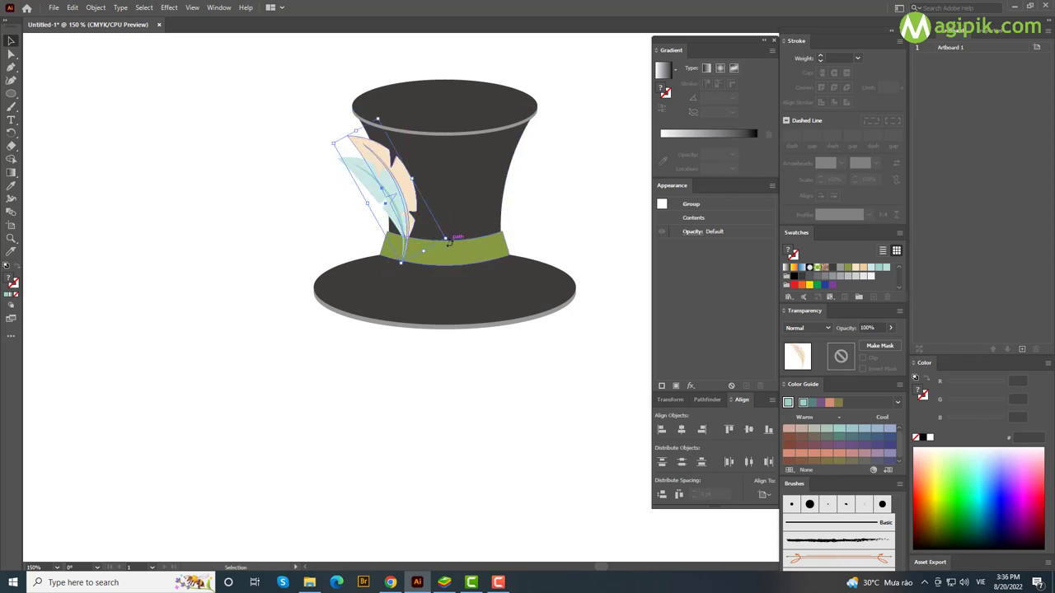
pyautogui.moveTo(390, 166); pyautogui.dragTo(407, 159)
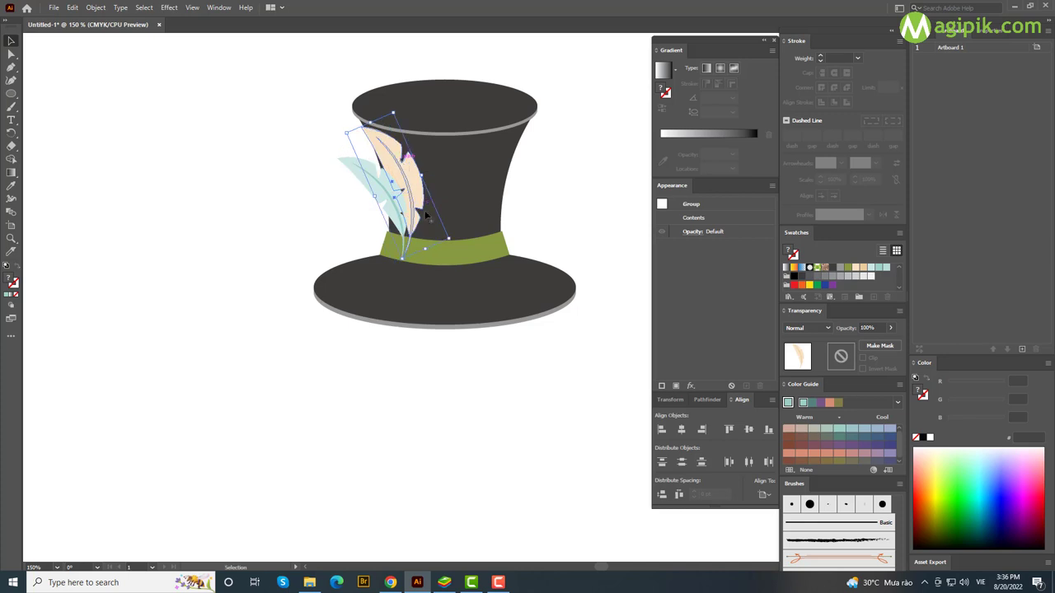
pyautogui.click(363, 177)
pyautogui.moveTo(412, 198); pyautogui.dragTo(408, 196)
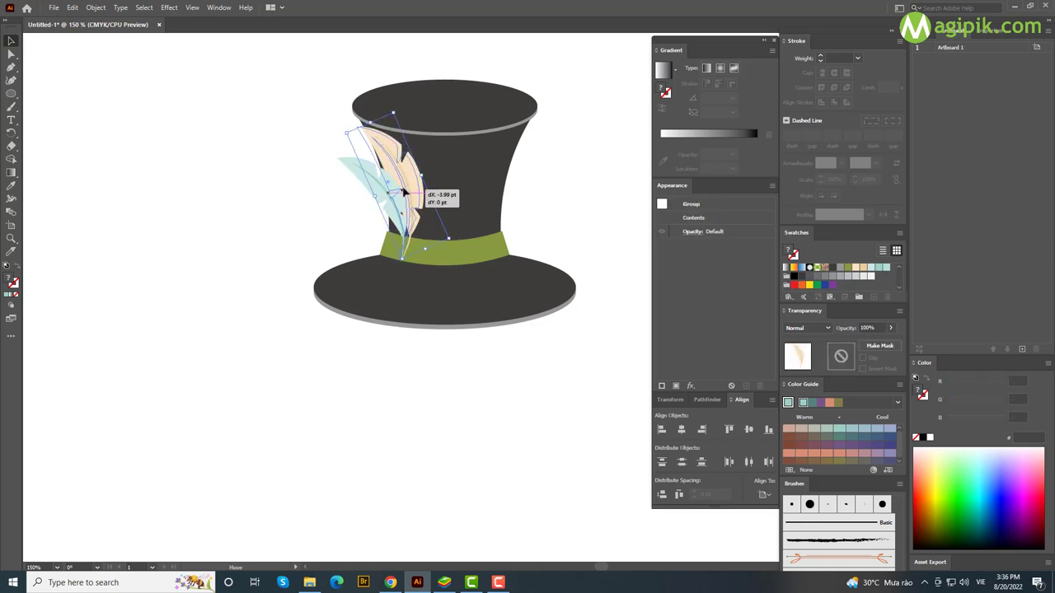
pyautogui.click(442, 256)
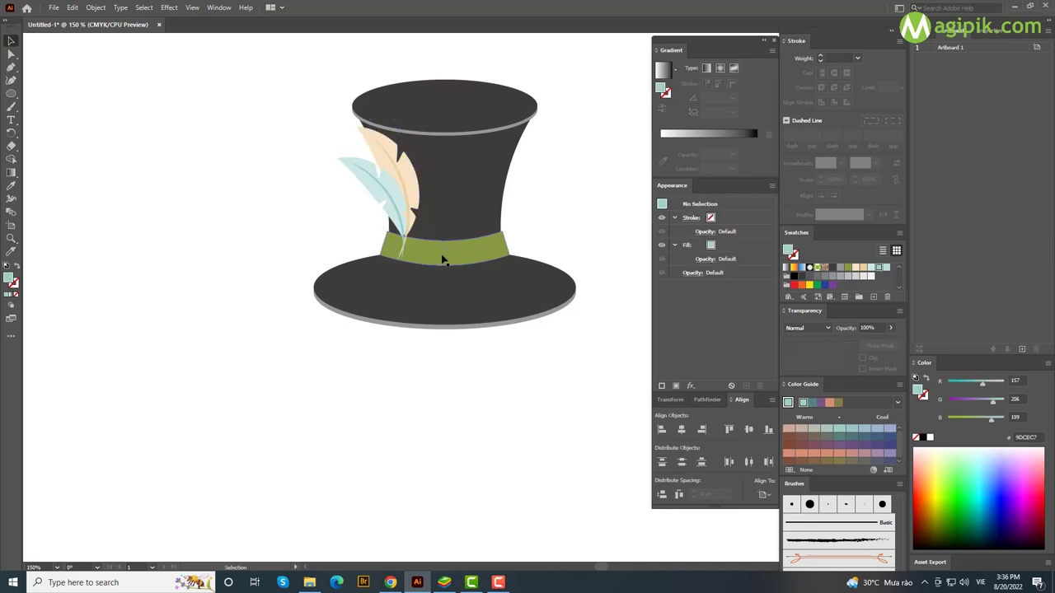
pyautogui.click(416, 419)
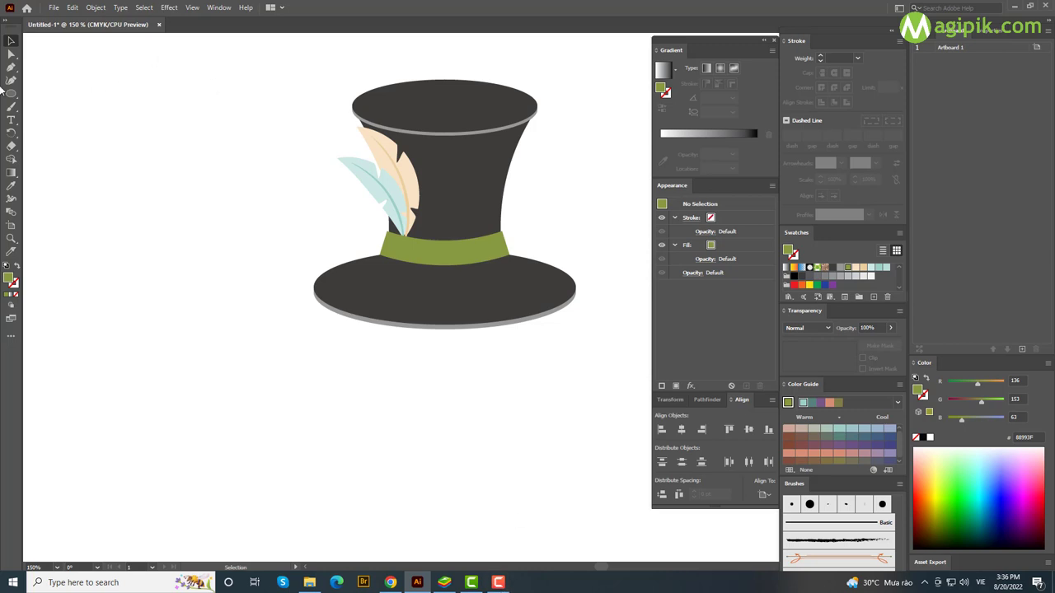
# Draw a light blue rectangle over the hat's right side.
pyautogui.moveTo(14, 96); pyautogui.dragTo(57, 95)
pyautogui.moveTo(449, 161); pyautogui.dragTo(516, 275)
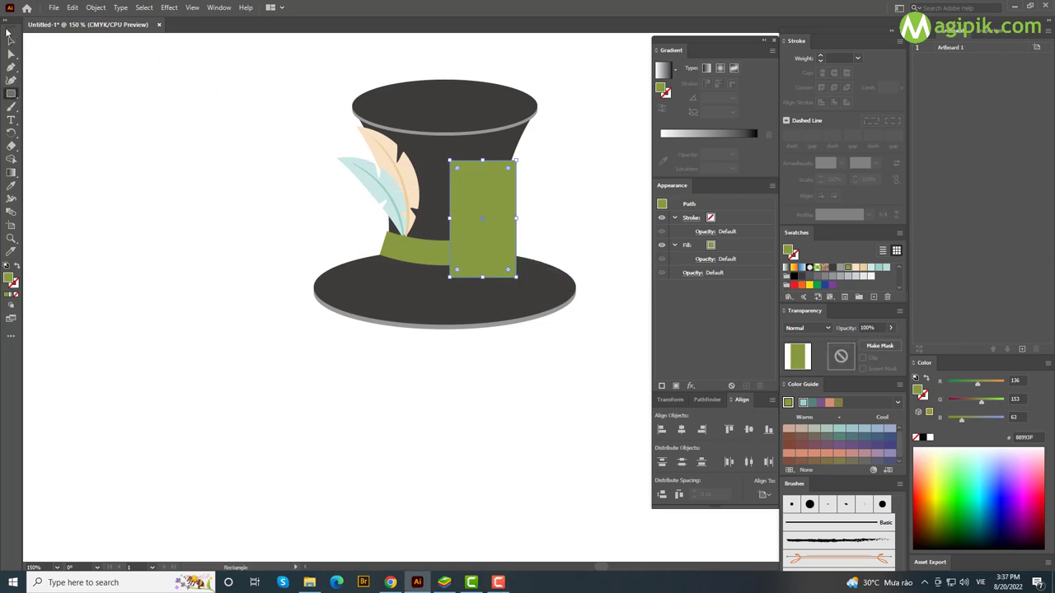
pyautogui.click(885, 268)
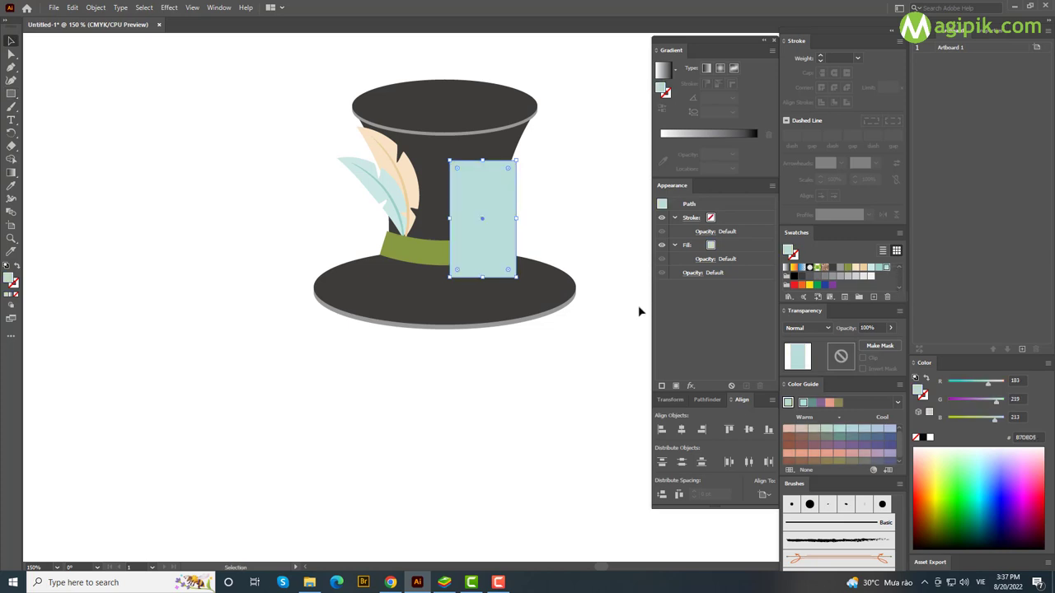
# Warp the rectangle with a vertical Arc: 30% bend, -30% vertical distortion.
pyautogui.click(169, 7)
pyautogui.moveTo(182, 149)
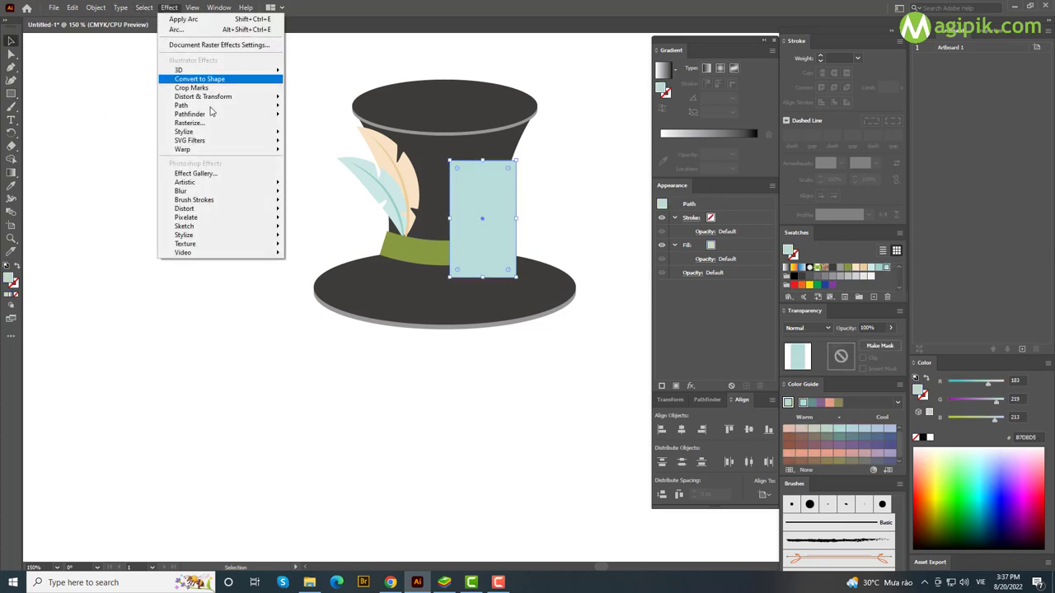
pyautogui.click(305, 152)
pyautogui.click(478, 110)
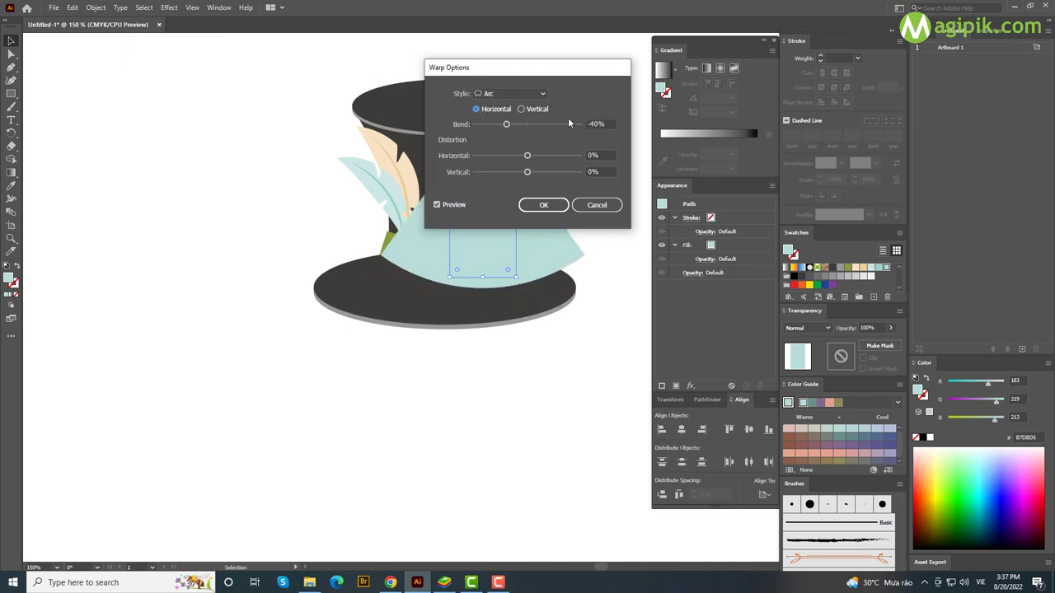
pyautogui.click(532, 114)
pyautogui.click(588, 123)
pyautogui.write('20')
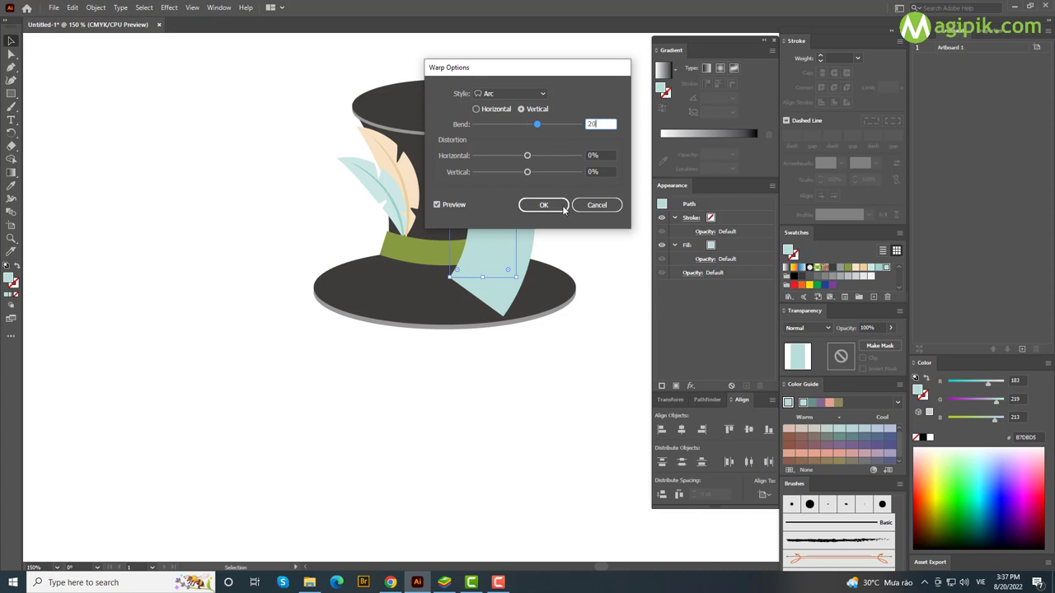
pyautogui.click(608, 124)
pyautogui.write('30')
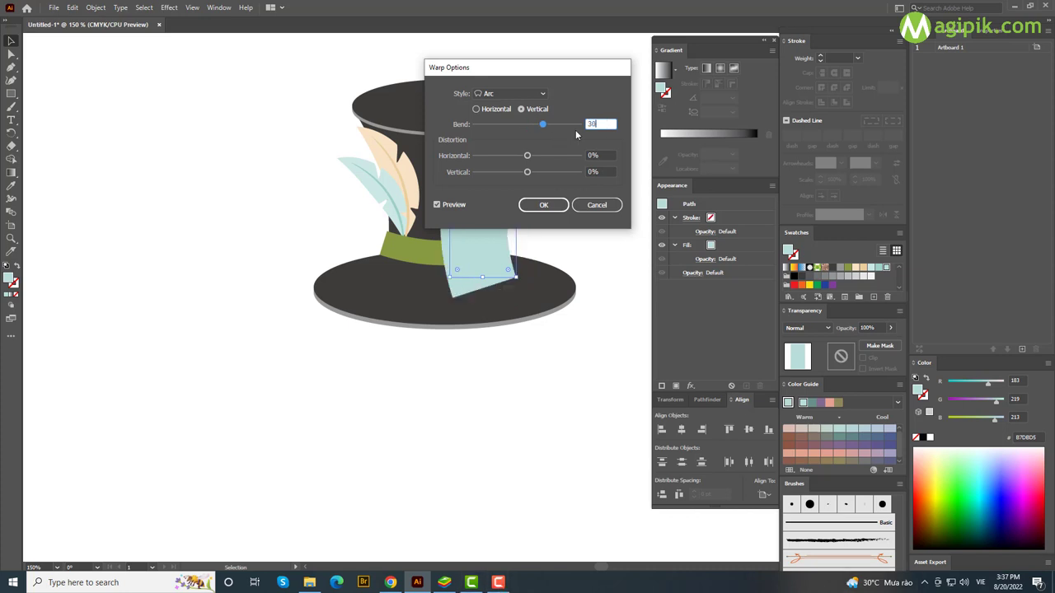
pyautogui.moveTo(524, 70); pyautogui.dragTo(248, 66)
pyautogui.click(328, 169)
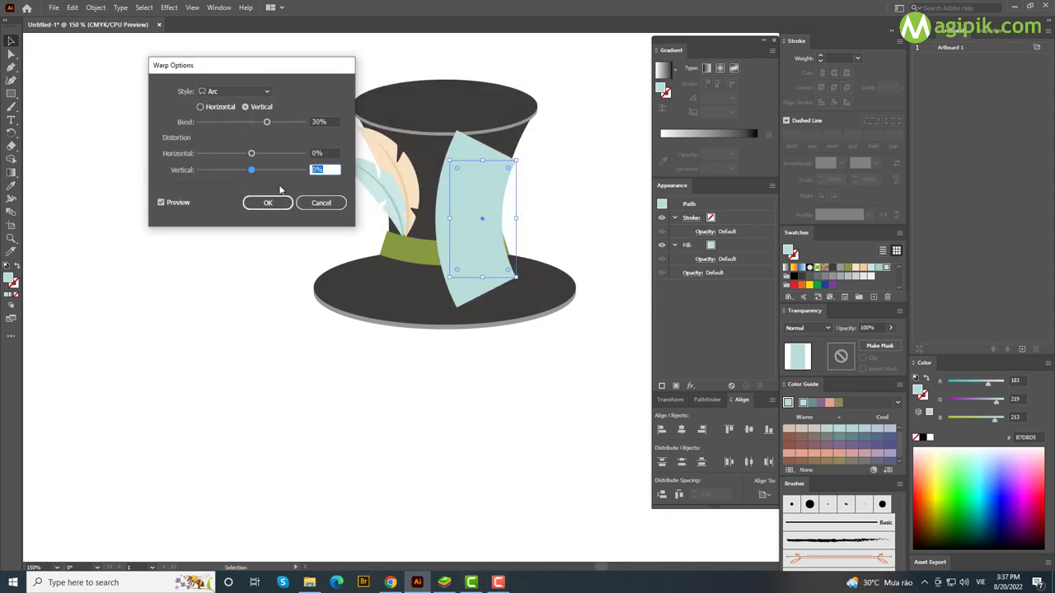
pyautogui.write('-30')
pyautogui.click(332, 152)
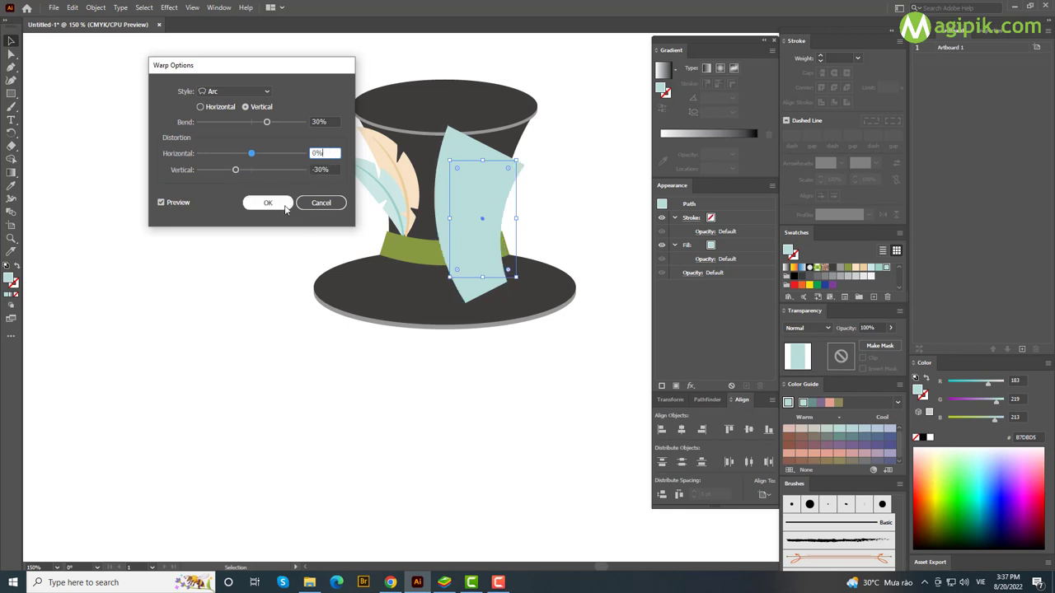
pyautogui.click(285, 207)
# Expand the warped card, stretch it taller and lower it on the hat.
pyautogui.click(96, 7)
pyautogui.click(107, 147)
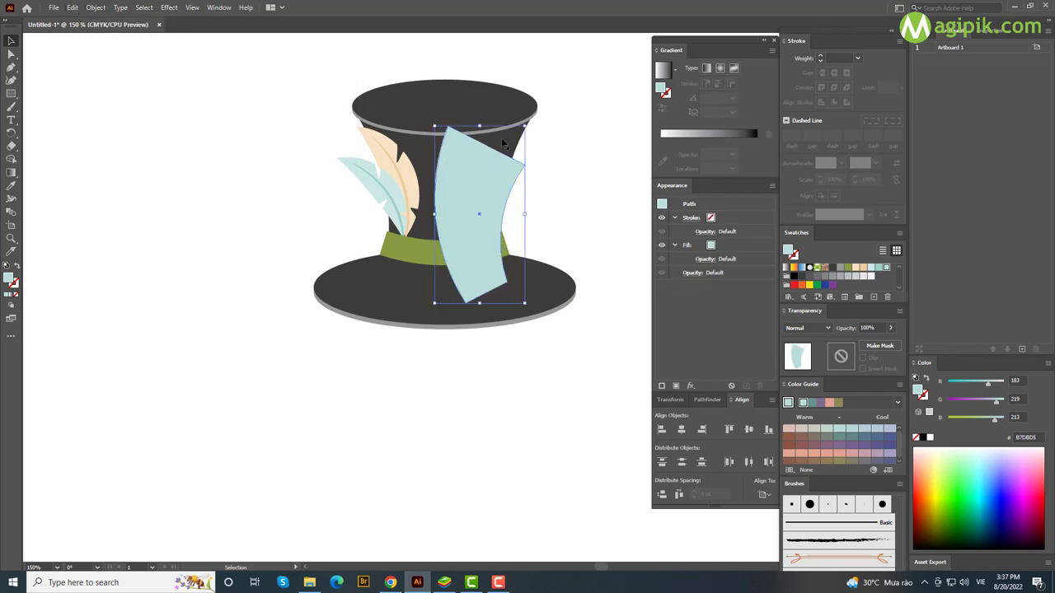
pyautogui.moveTo(482, 177)
pyautogui.mouseDown()
pyautogui.moveTo(478, 212)
pyautogui.moveTo(480, 194)
pyautogui.mouseUp()
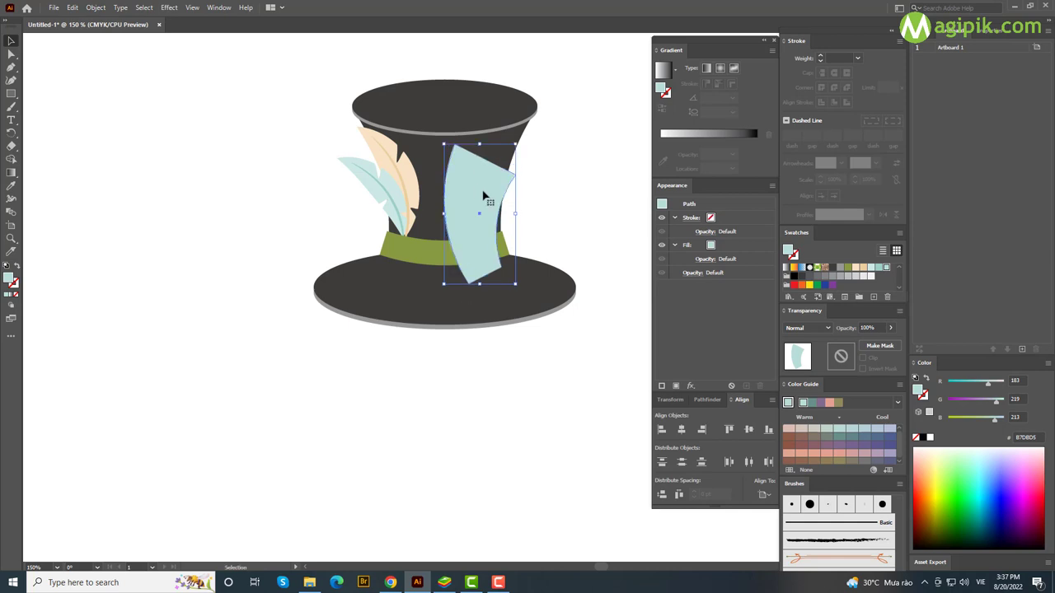
pyautogui.click(518, 385)
pyautogui.moveTo(459, 234); pyautogui.dragTo(471, 247)
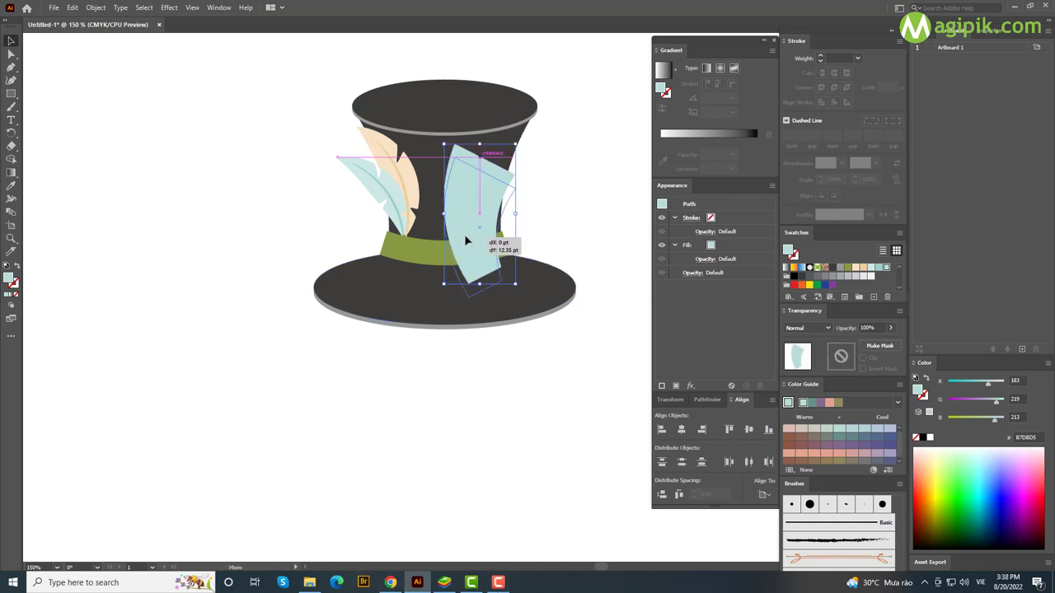
pyautogui.click(542, 222)
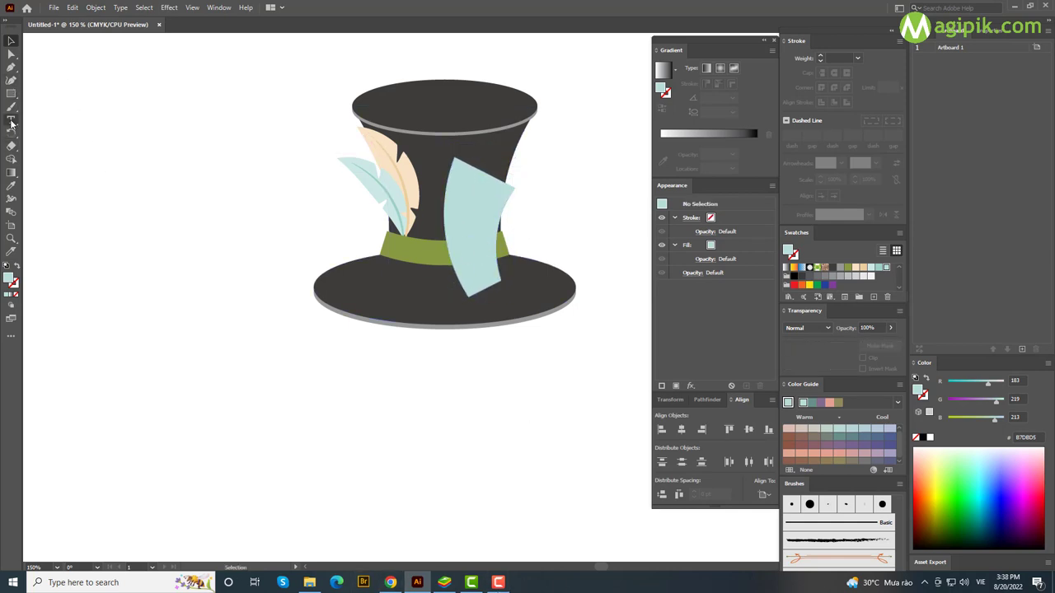
# Type '10/6' on the card at 20 px in the Anton font.
pyautogui.moveTo(456, 190); pyautogui.dragTo(497, 218)
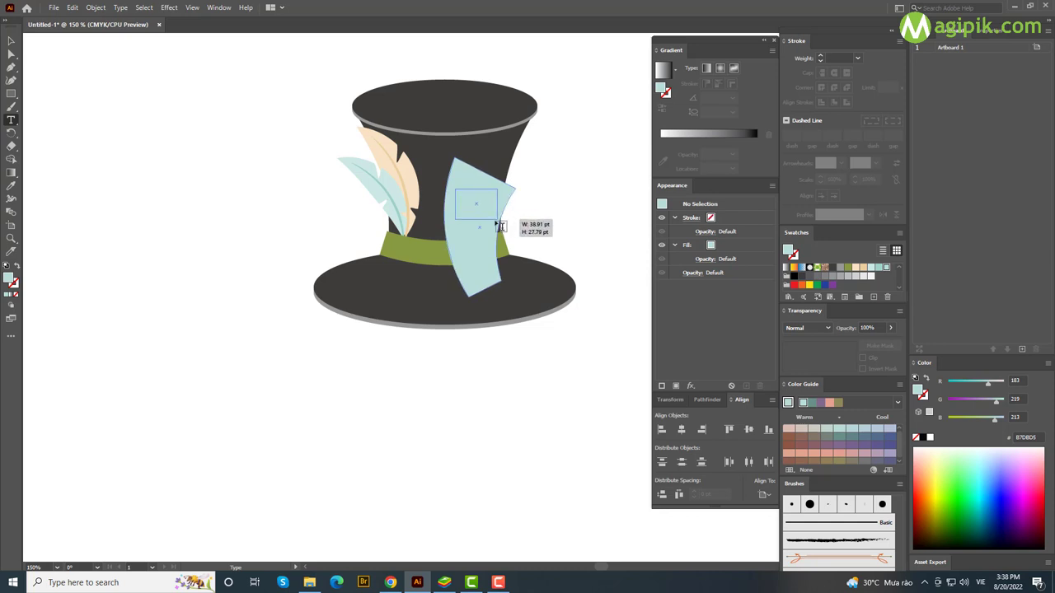
pyautogui.write('10/6')
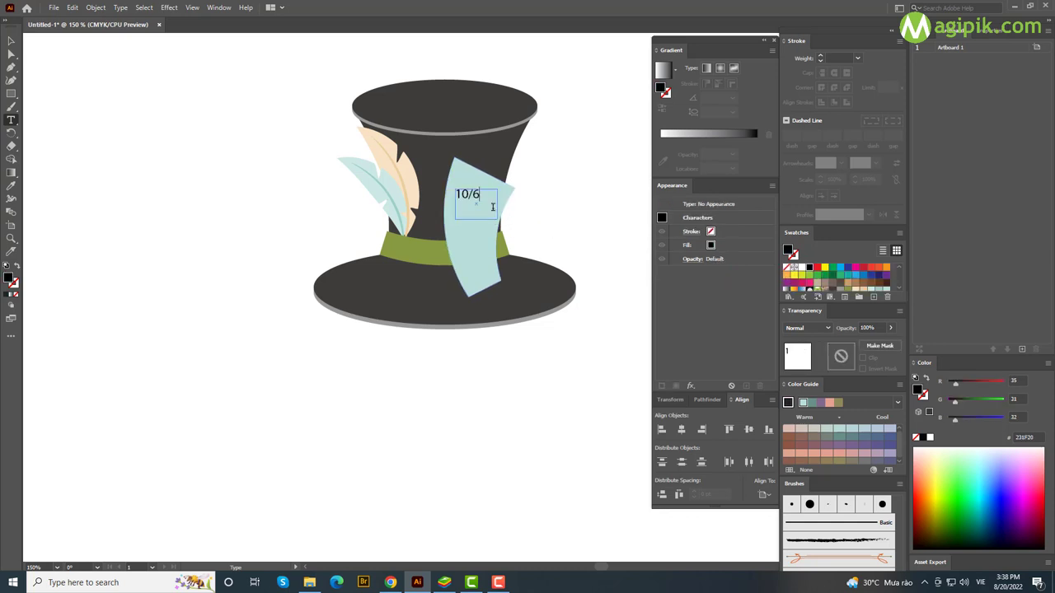
pyautogui.click(10, 41)
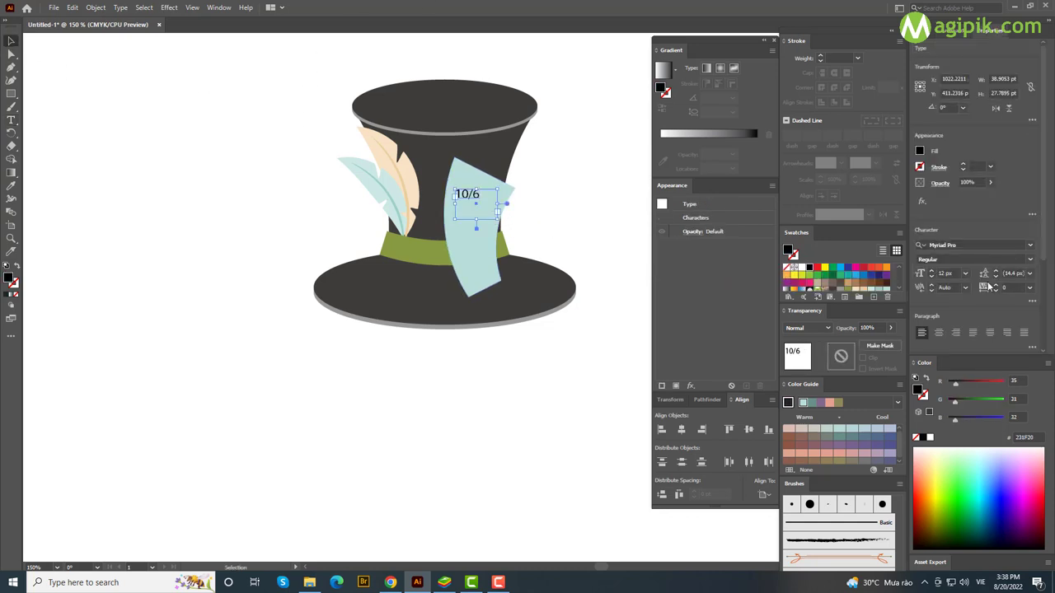
pyautogui.click(932, 272)
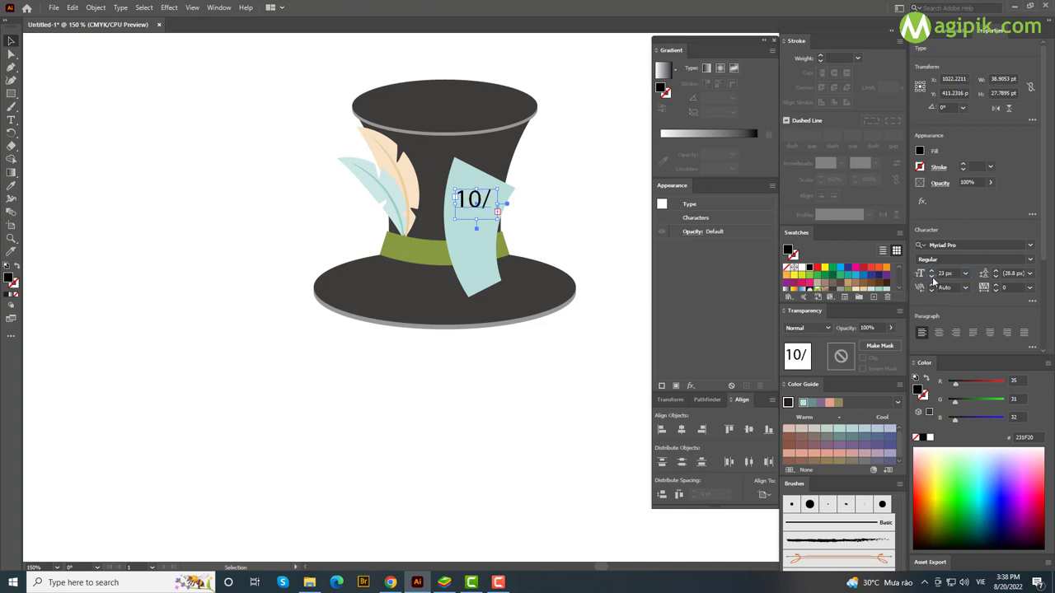
pyautogui.click(931, 277)
pyautogui.click(931, 277)
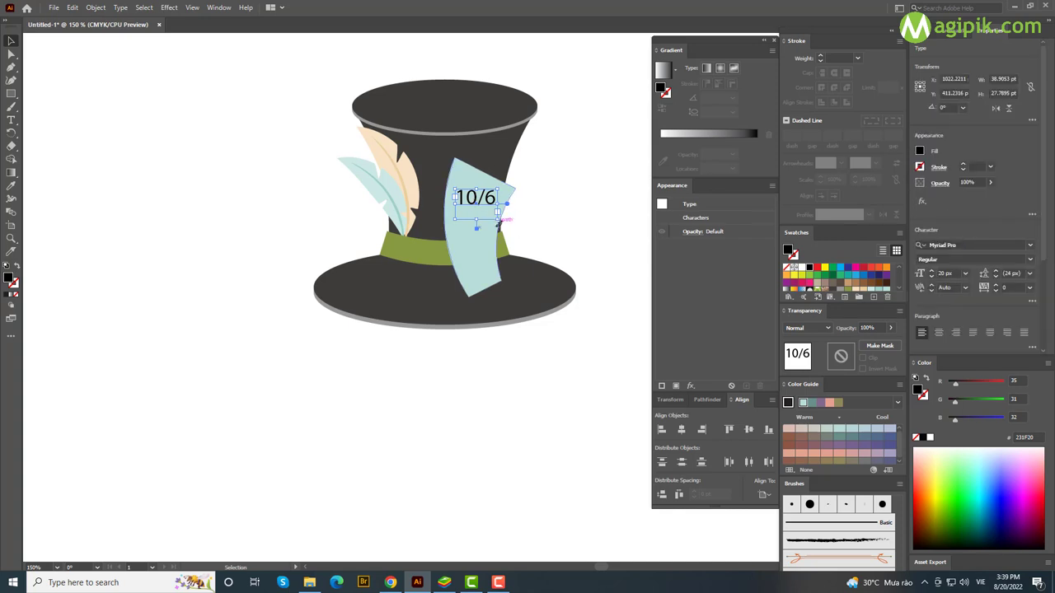
pyautogui.moveTo(488, 205); pyautogui.dragTo(493, 197)
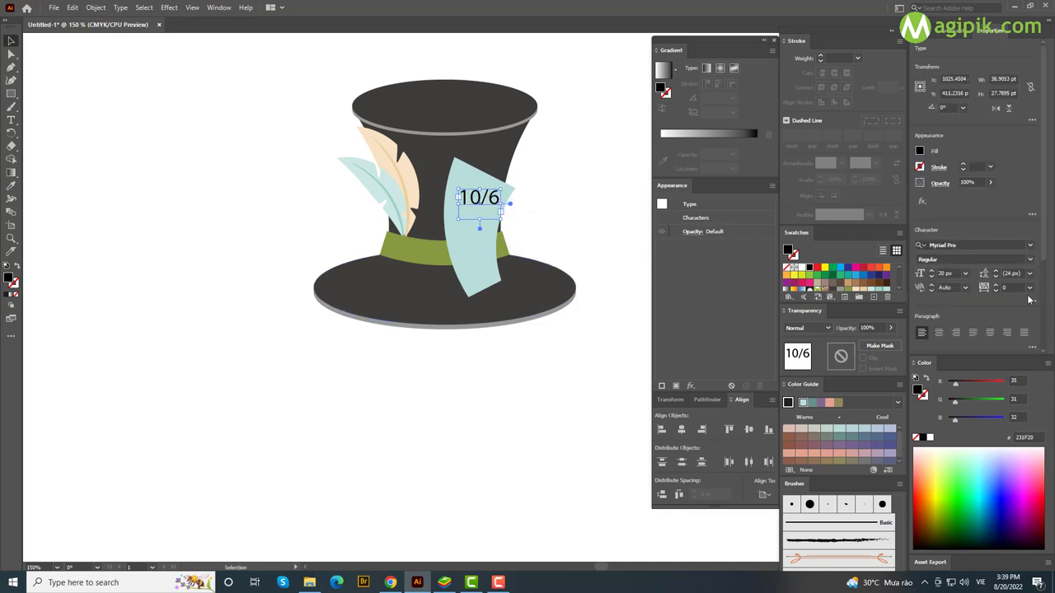
pyautogui.click(1030, 245)
pyautogui.scroll(-3, 907, 396)
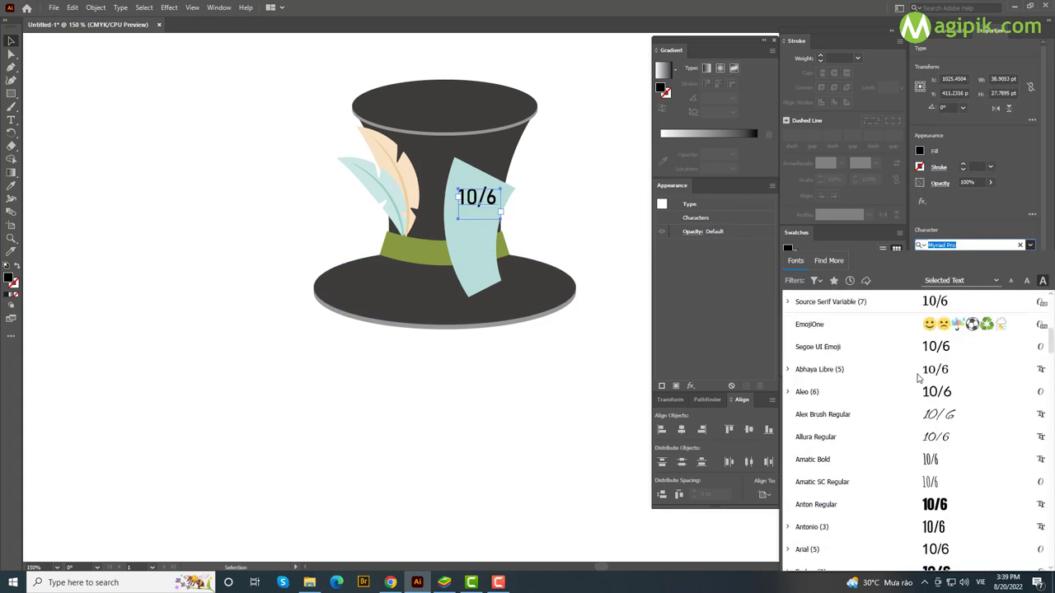
pyautogui.click(943, 505)
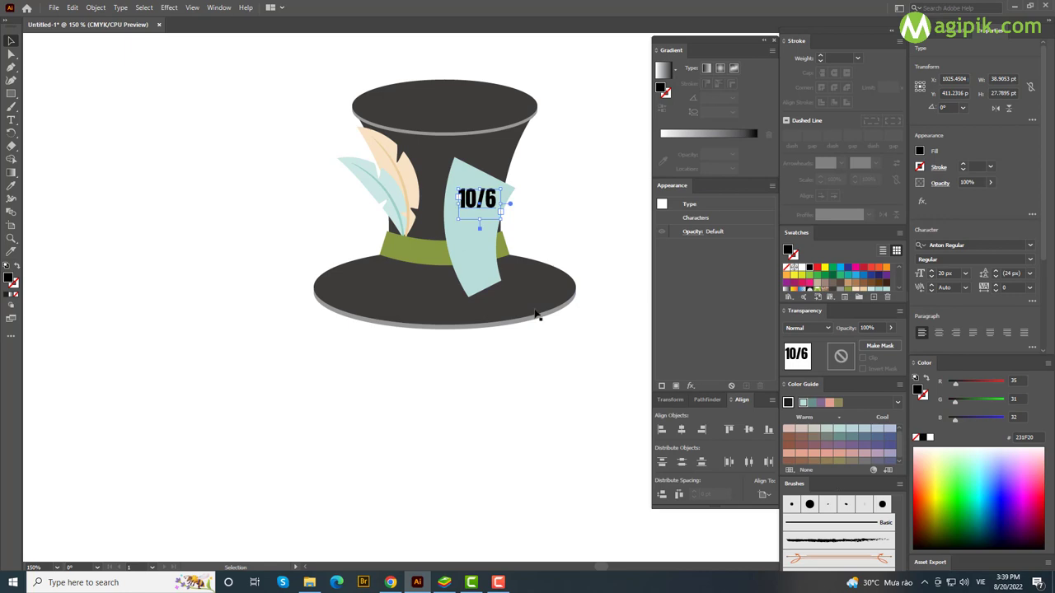
pyautogui.click(432, 264)
# Shorten the card from top and bottom and lower the 10/6 text slightly.
pyautogui.click(462, 231)
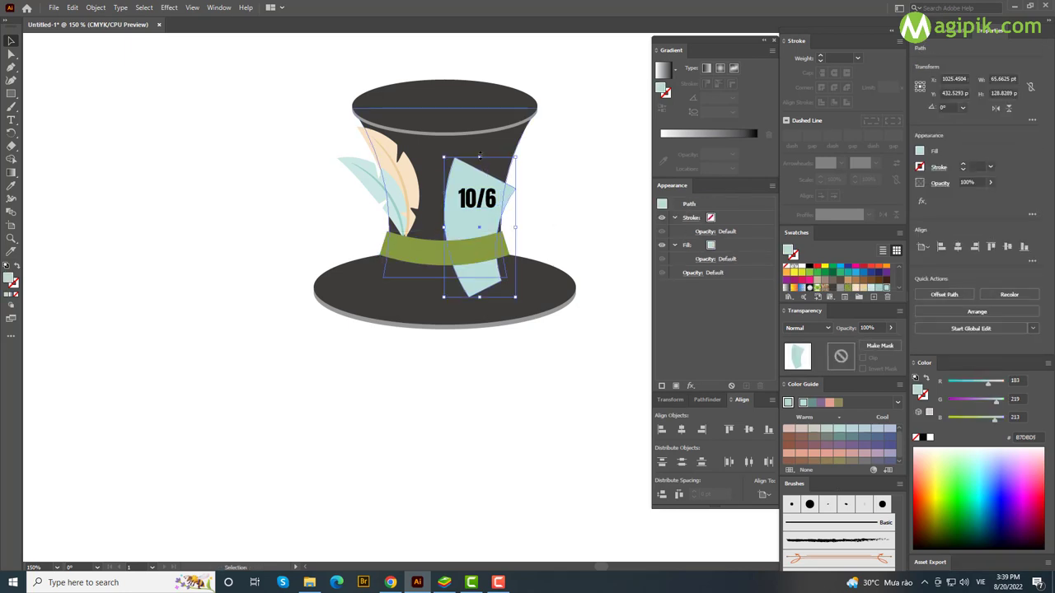
pyautogui.moveTo(479, 156); pyautogui.dragTo(478, 171)
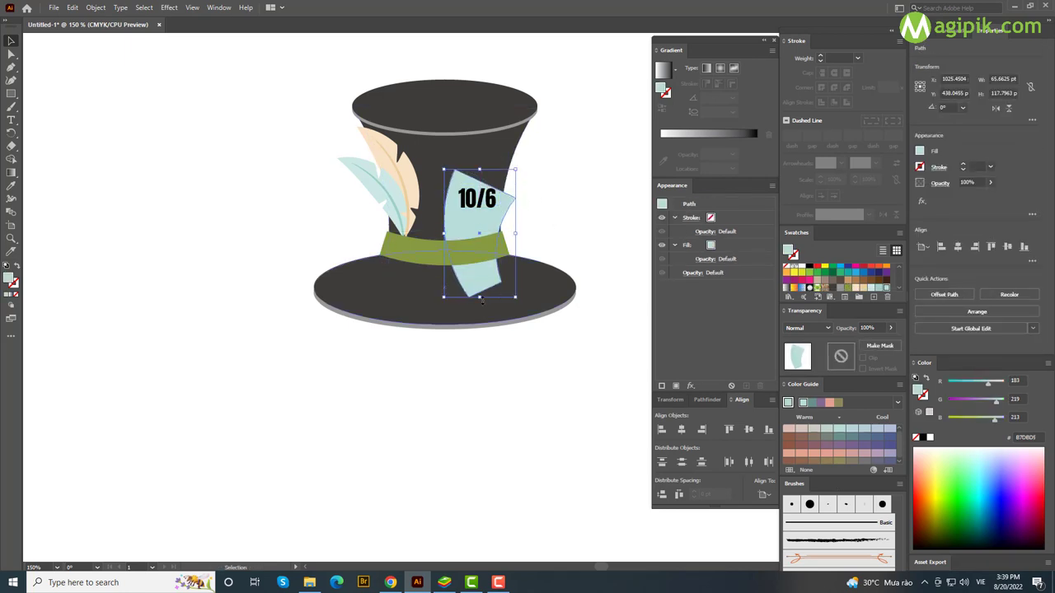
pyautogui.moveTo(481, 296); pyautogui.dragTo(481, 286)
pyautogui.moveTo(478, 199); pyautogui.dragTo(475, 205)
pyautogui.click(542, 188)
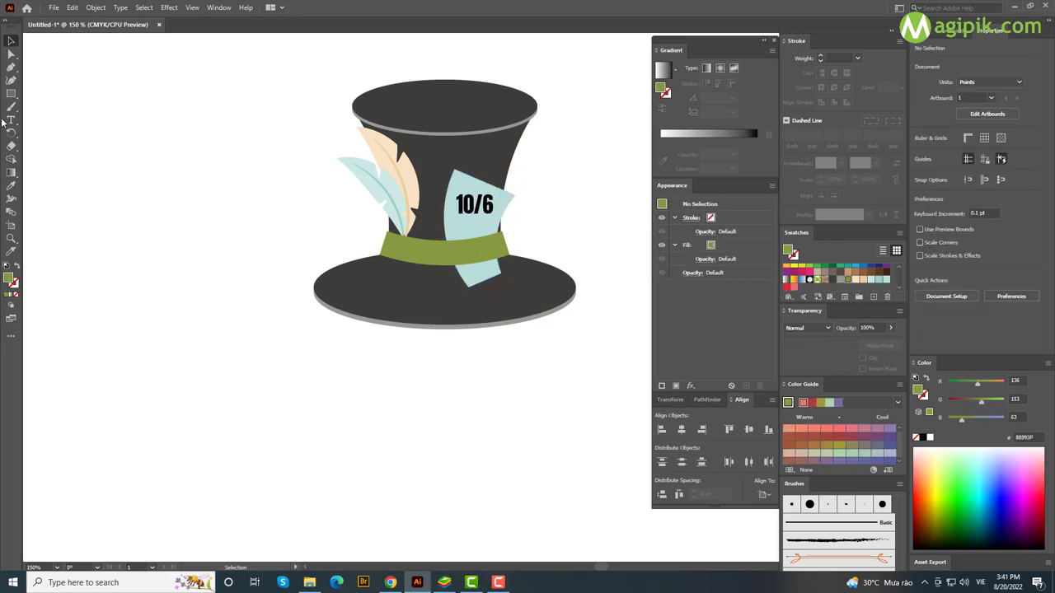
# Draw a red-filled ellipse to the left of the hat.
pyautogui.moveTo(12, 93); pyautogui.dragTo(62, 118)
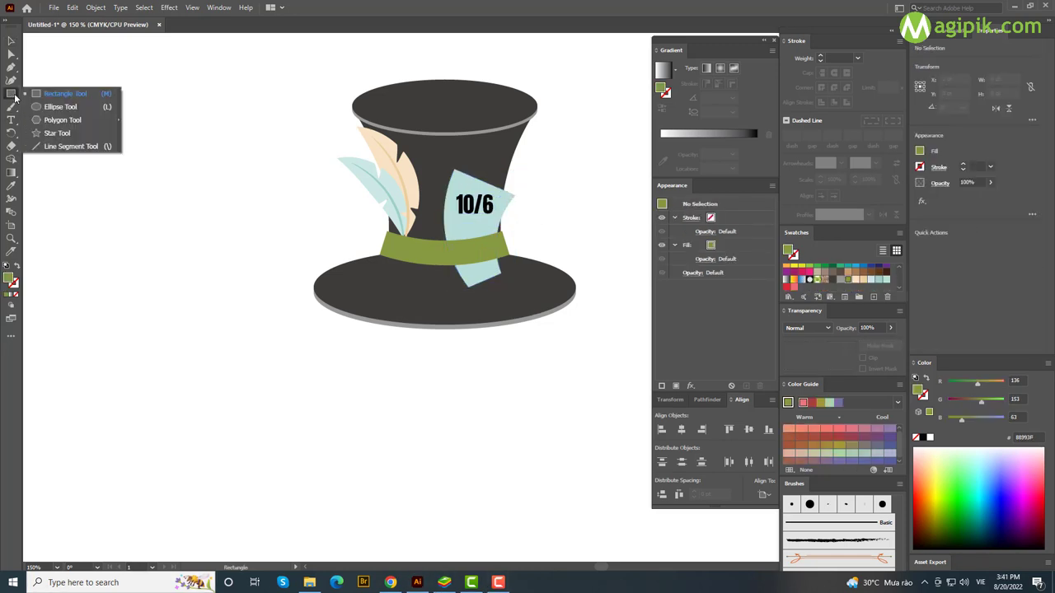
pyautogui.moveTo(157, 132); pyautogui.dragTo(250, 282)
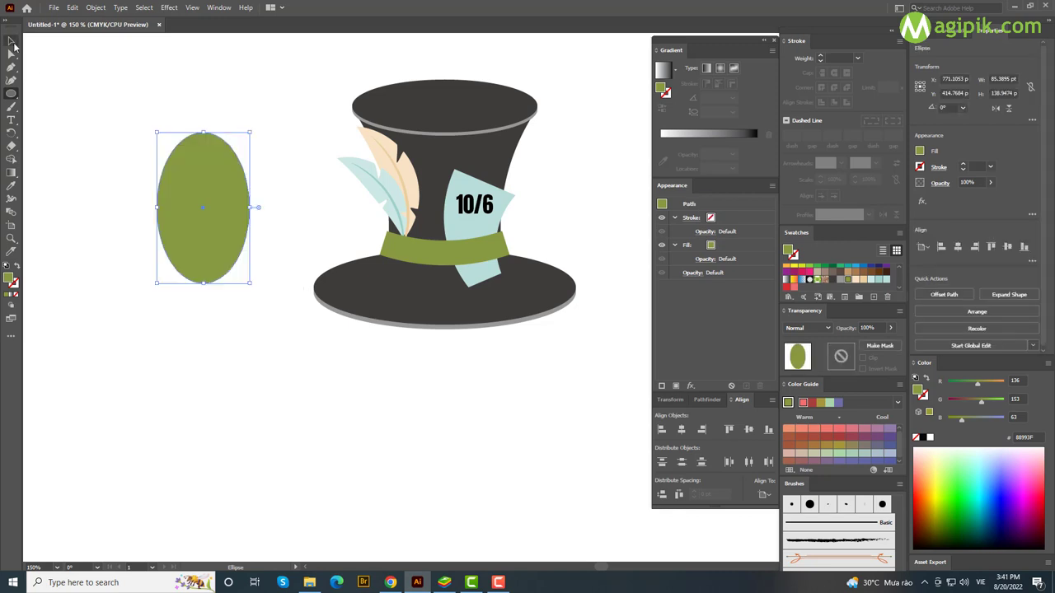
pyautogui.click(787, 285)
# Apply a Fish warp with 20% bend and 0% distortion, then expand it.
pyautogui.click(168, 7)
pyautogui.moveTo(182, 149)
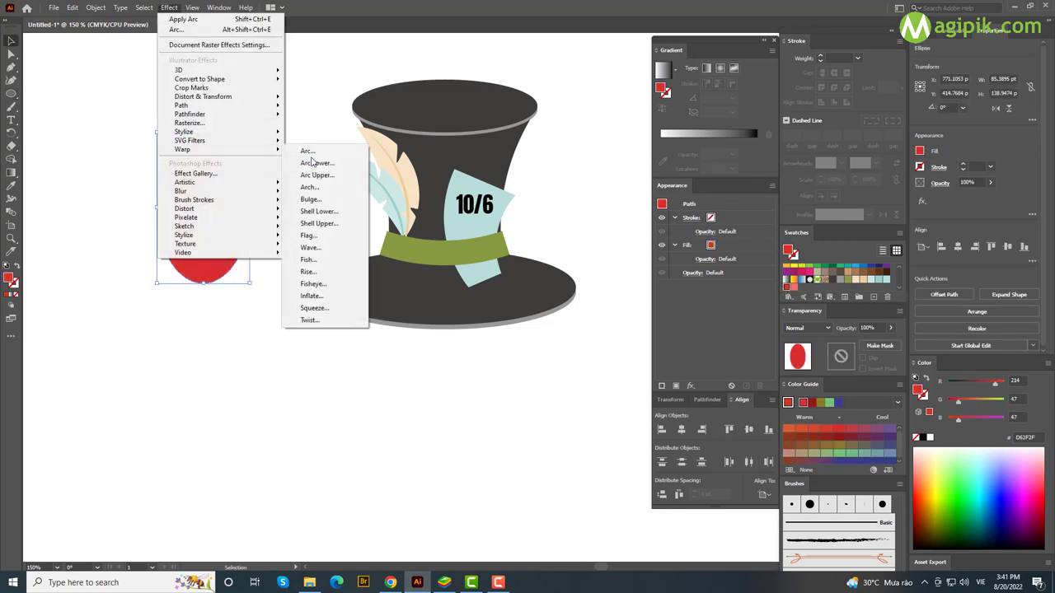
pyautogui.click(317, 247)
pyautogui.moveTo(285, 70); pyautogui.dragTo(447, 70)
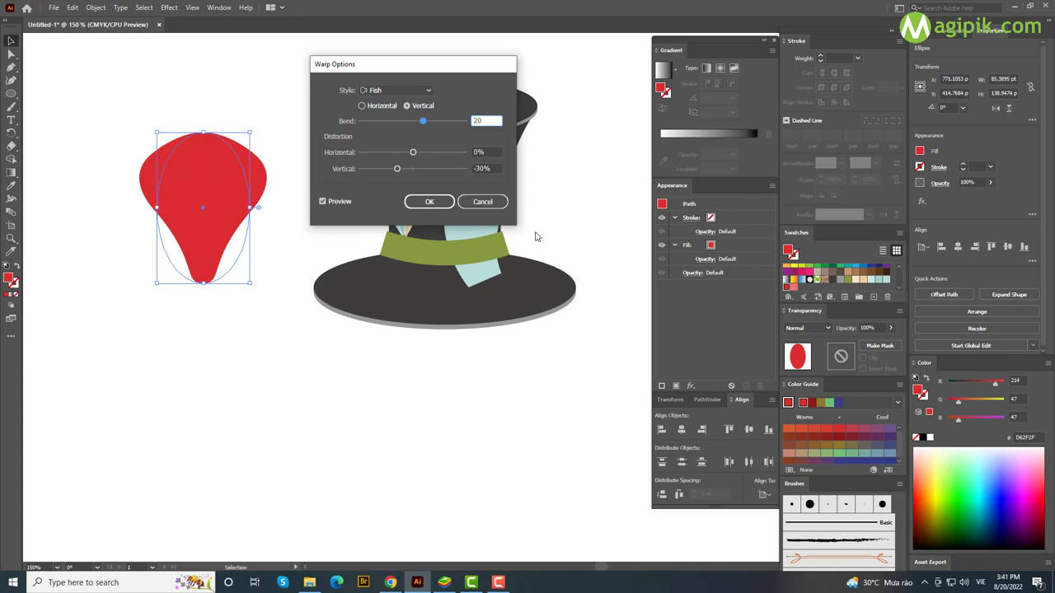
pyautogui.press('Tab')
pyautogui.press('Tab')
pyautogui.write('0')
pyautogui.click(487, 152)
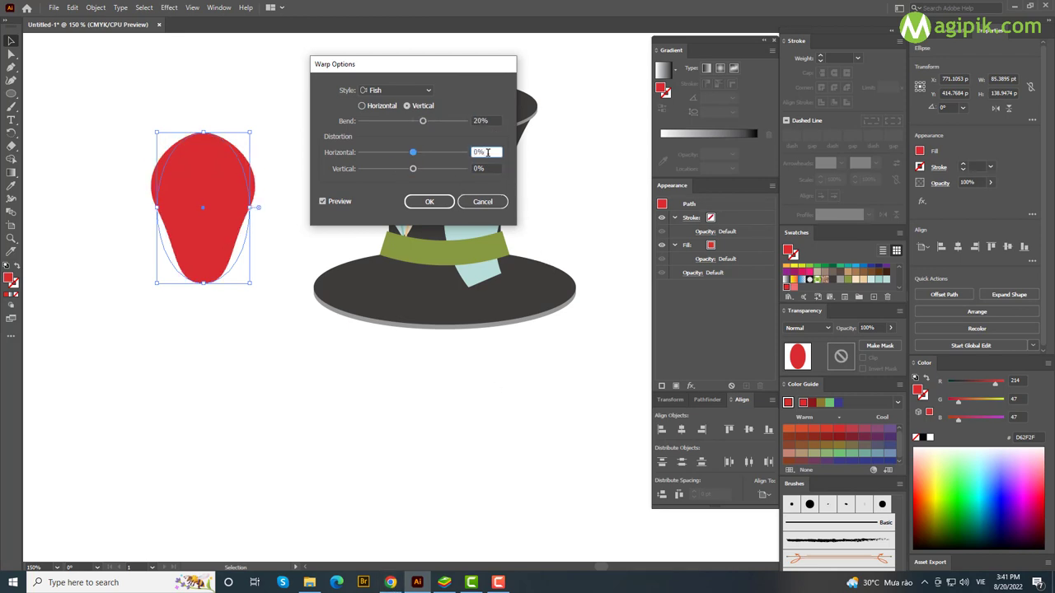
pyautogui.click(432, 204)
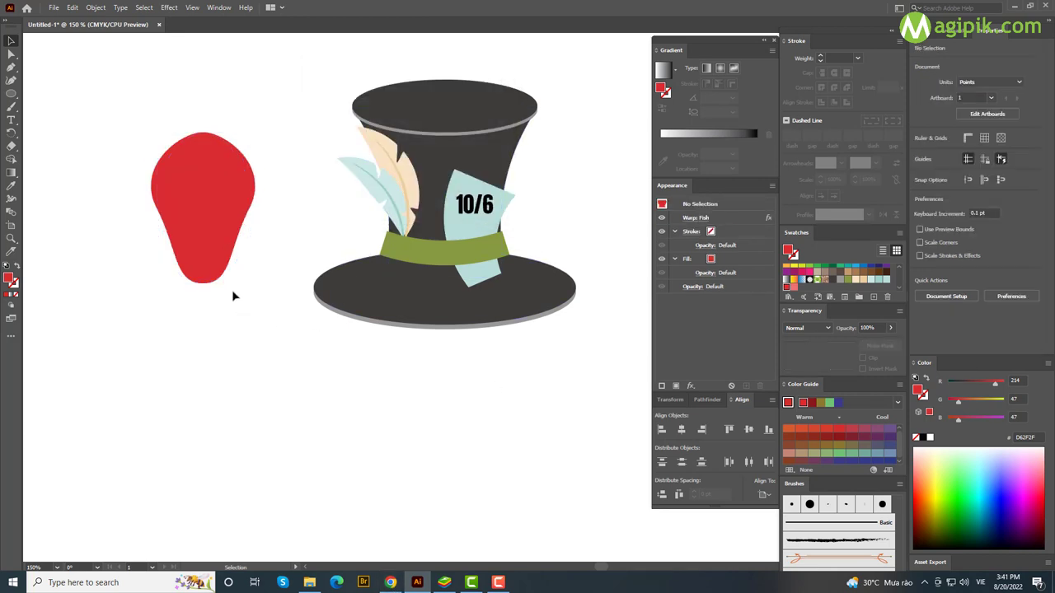
pyautogui.click(95, 7)
pyautogui.click(132, 146)
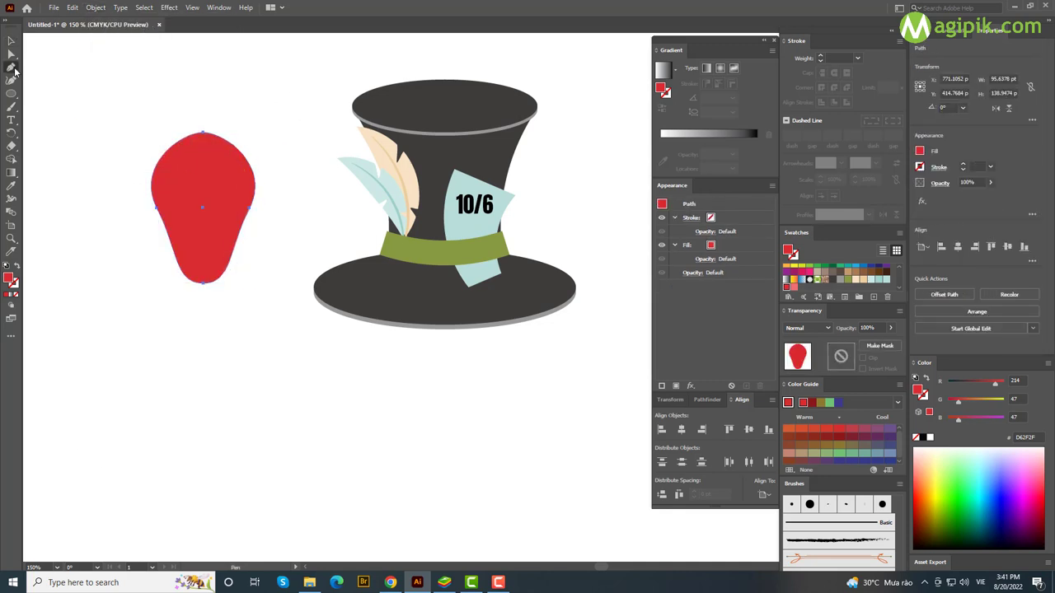
# Make the petal's top a sharp point and paste a copy in front.
pyautogui.moveTo(11, 66); pyautogui.dragTo(48, 87)
pyautogui.click(203, 133)
pyautogui.press('v')
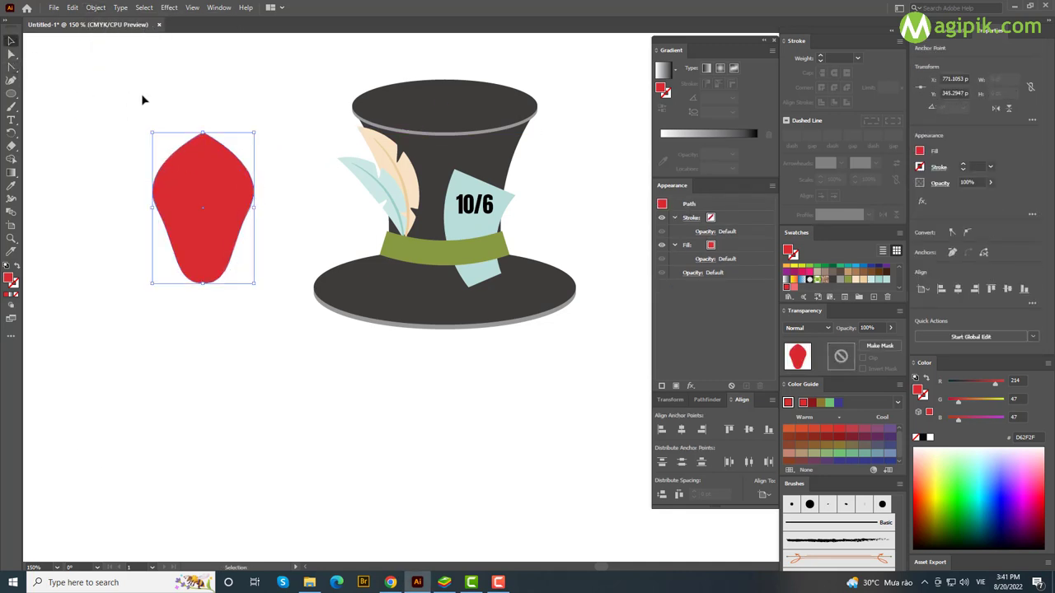
pyautogui.click(141, 93)
pyautogui.hscroll(-2, 281, 169)
pyautogui.click(281, 169)
pyautogui.hotkey('ctrl', 'c')
pyautogui.hotkey('ctrl', 'f')
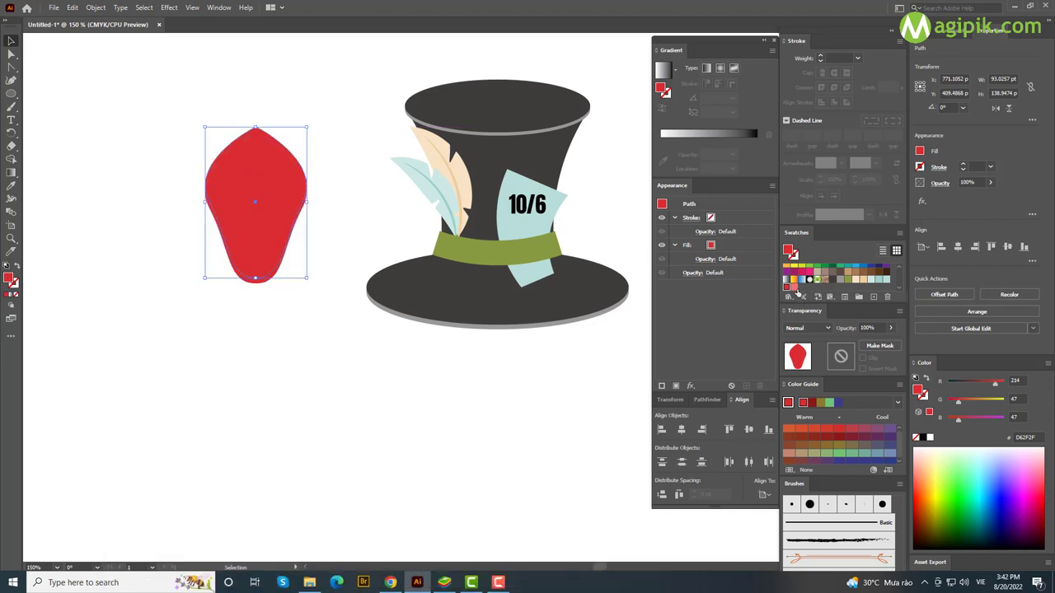
# Fill the front petal copy with the lighter salmon swatch.
pyautogui.click(795, 288)
pyautogui.click(352, 239)
pyautogui.moveTo(160, 124); pyautogui.dragTo(322, 271)
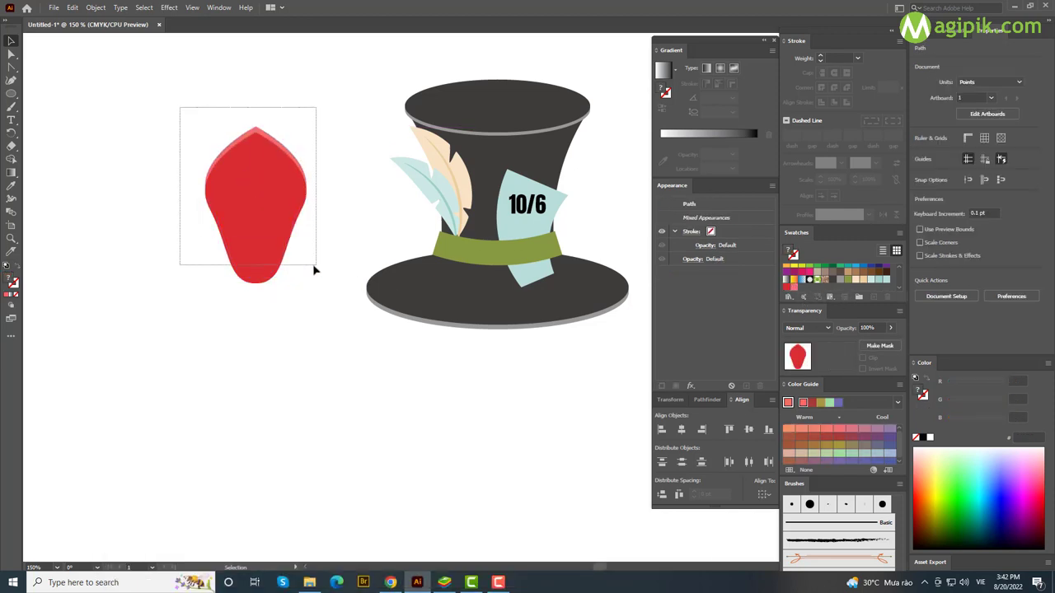
pyautogui.click(395, 461)
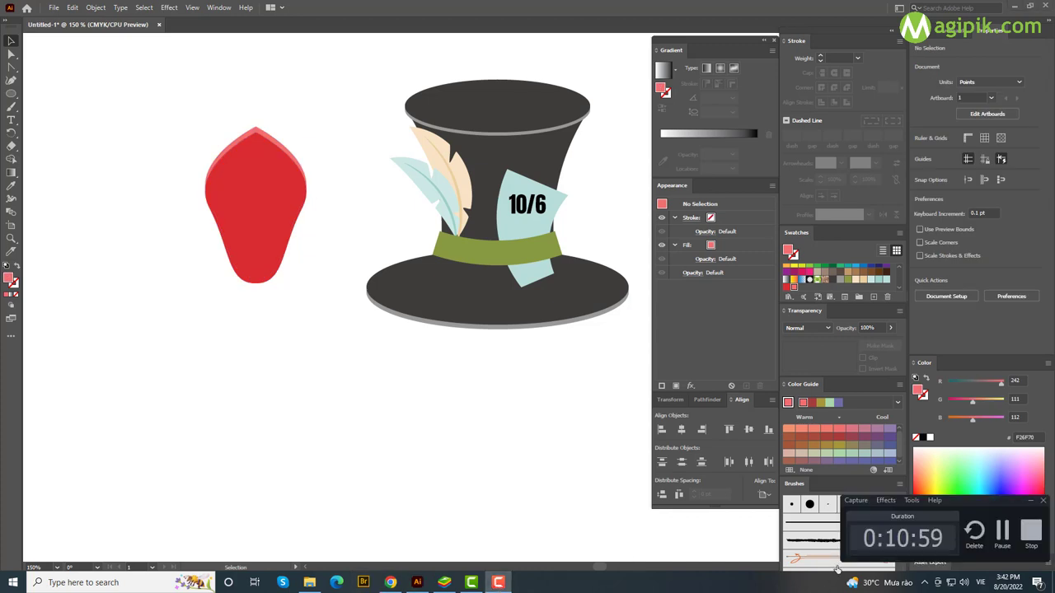
pyautogui.click(257, 184)
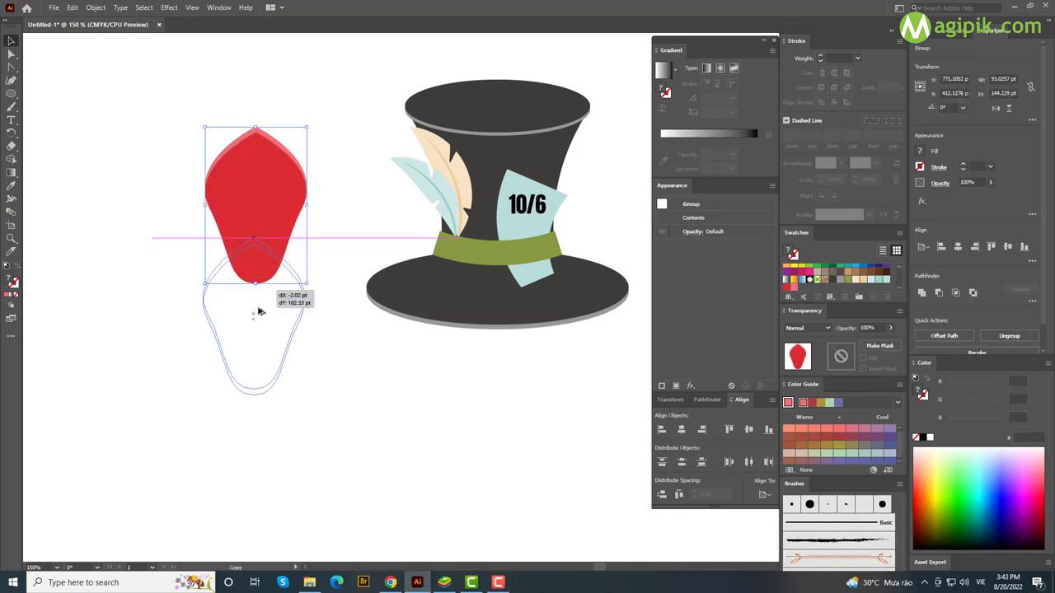
# Add a 180°-rotated petal copy joined below the original and group the pair.
pyautogui.moveTo(257, 184); pyautogui.dragTo(257, 298)
pyautogui.moveTo(306, 254); pyautogui.dragTo(206, 405)
pyautogui.moveTo(257, 333); pyautogui.dragTo(258, 371)
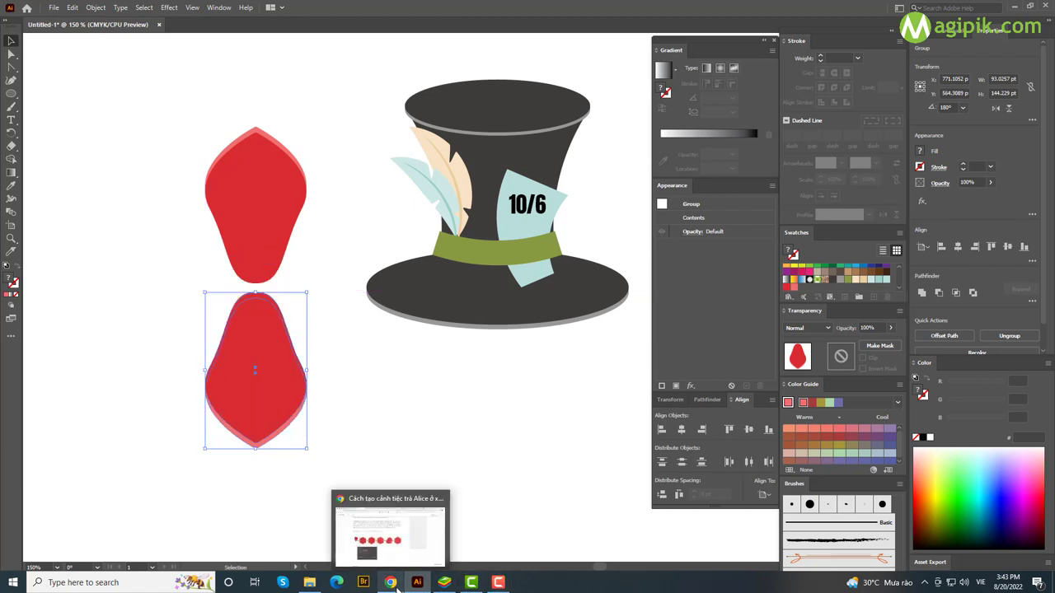
pyautogui.moveTo(260, 395); pyautogui.dragTo(262, 368)
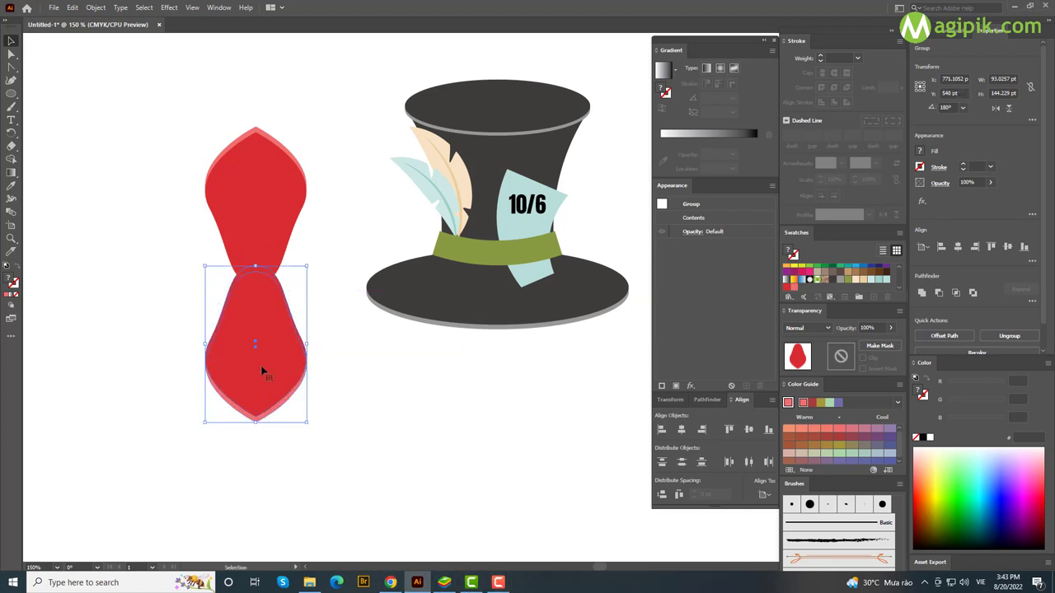
pyautogui.hscroll(-2, 431, 335)
pyautogui.click(430, 335)
pyautogui.moveTo(383, 342); pyautogui.dragTo(419, 349)
pyautogui.hotkey('ctrl', 'g')
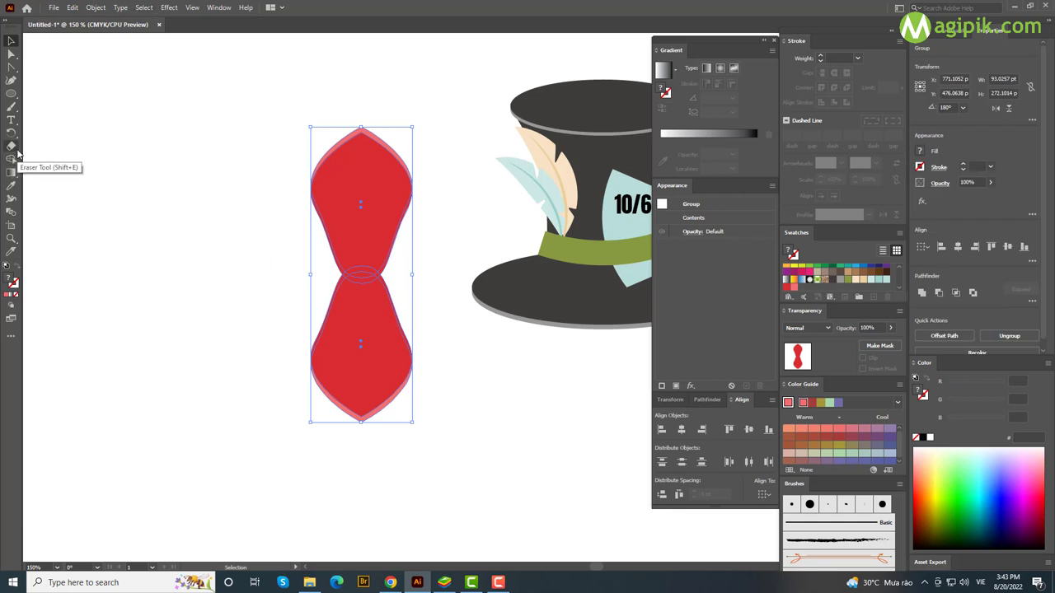
pyautogui.press('r')
pyautogui.press('Return')
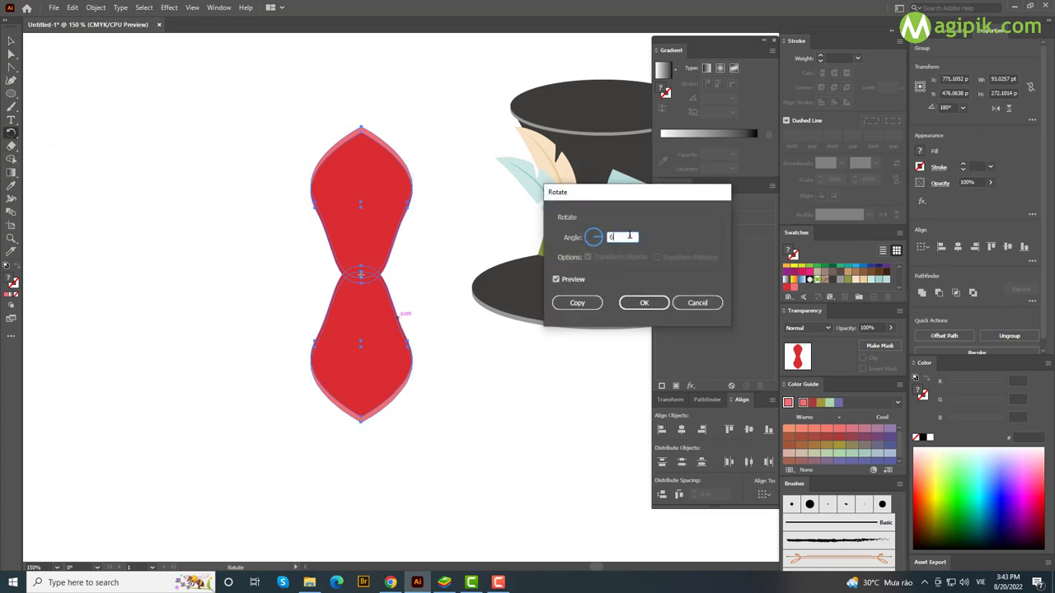
# Add two 60° rotated copies of the petal pair to form six petals.
pyautogui.click(577, 305)
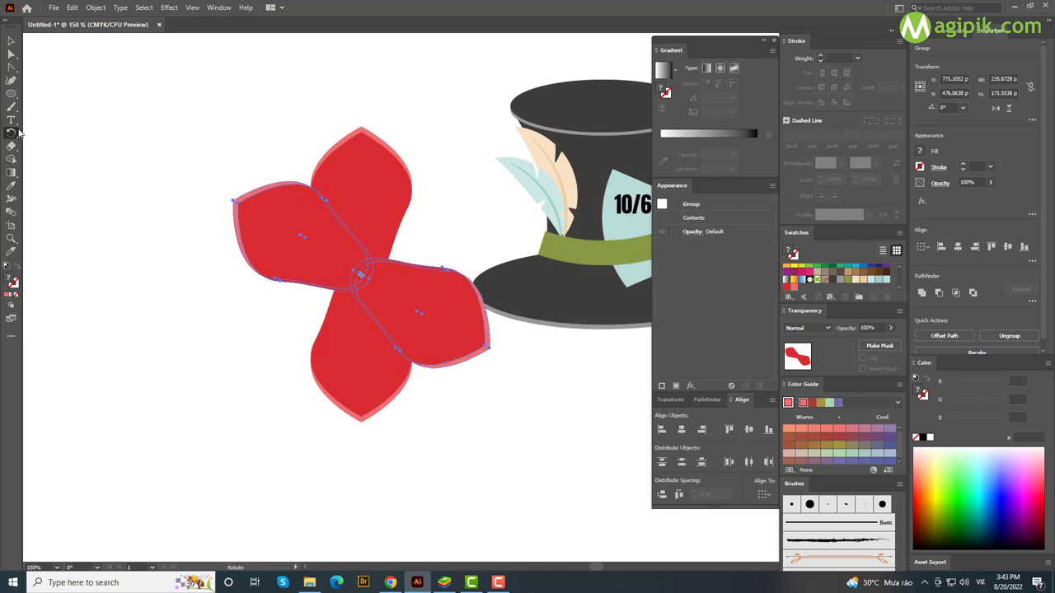
pyautogui.press('Return')
pyautogui.click(579, 304)
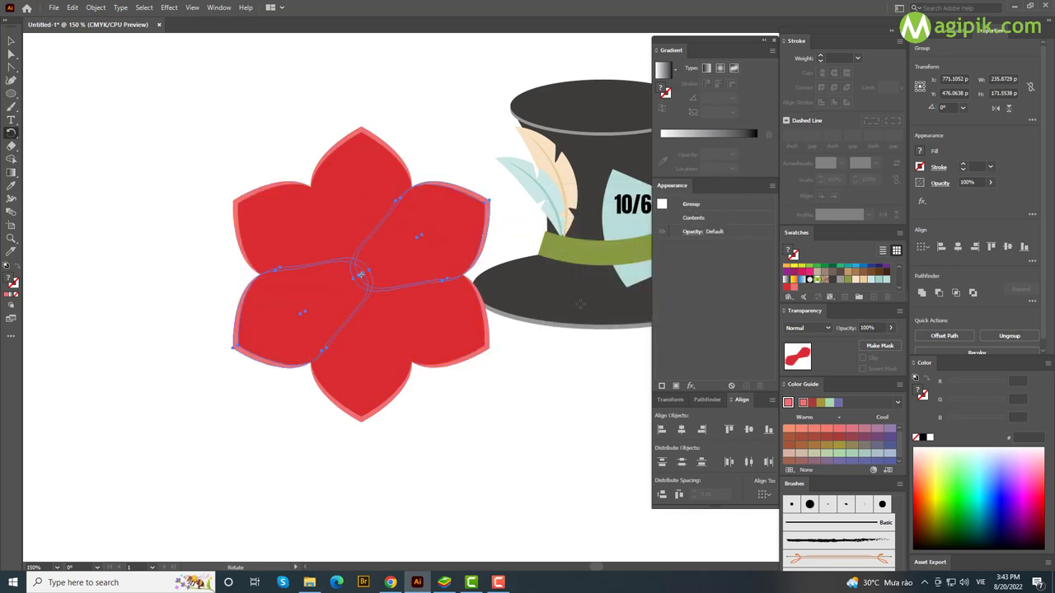
pyautogui.click(11, 40)
pyautogui.click(319, 513)
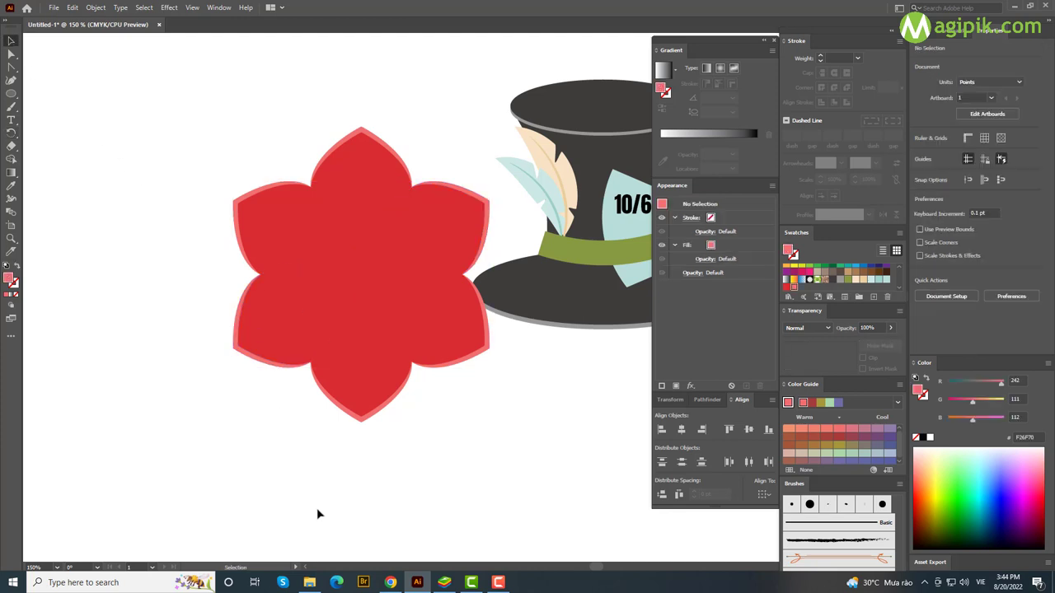
# Add a smaller, rotated copy of the flower as an inner petal ring.
pyautogui.scroll(-2, 395, 416)
pyautogui.scroll(2, 504, 415)
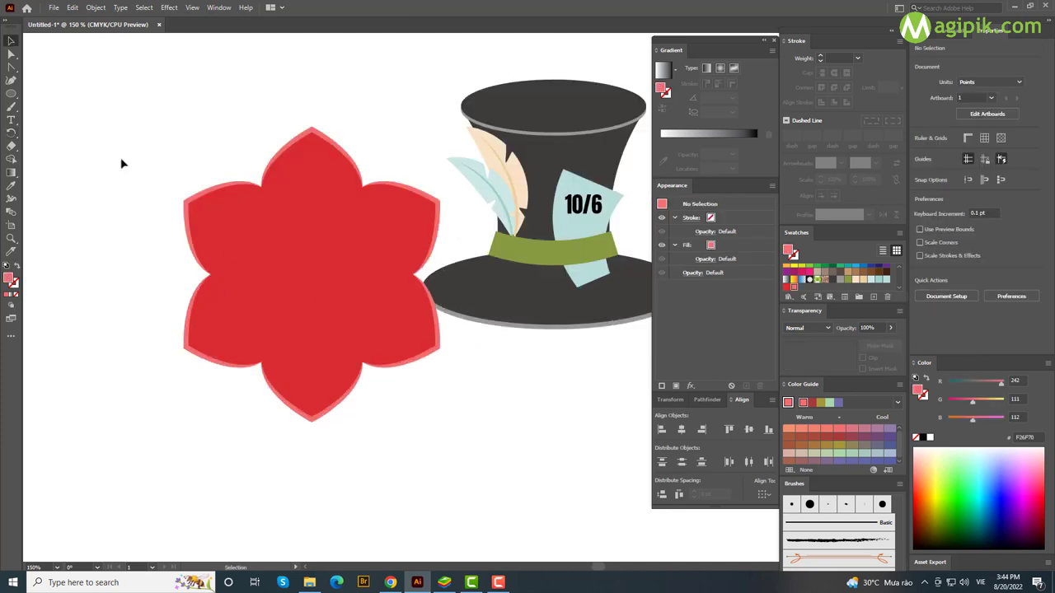
pyautogui.press('a')
pyautogui.moveTo(137, 119); pyautogui.dragTo(398, 404)
pyautogui.press('v')
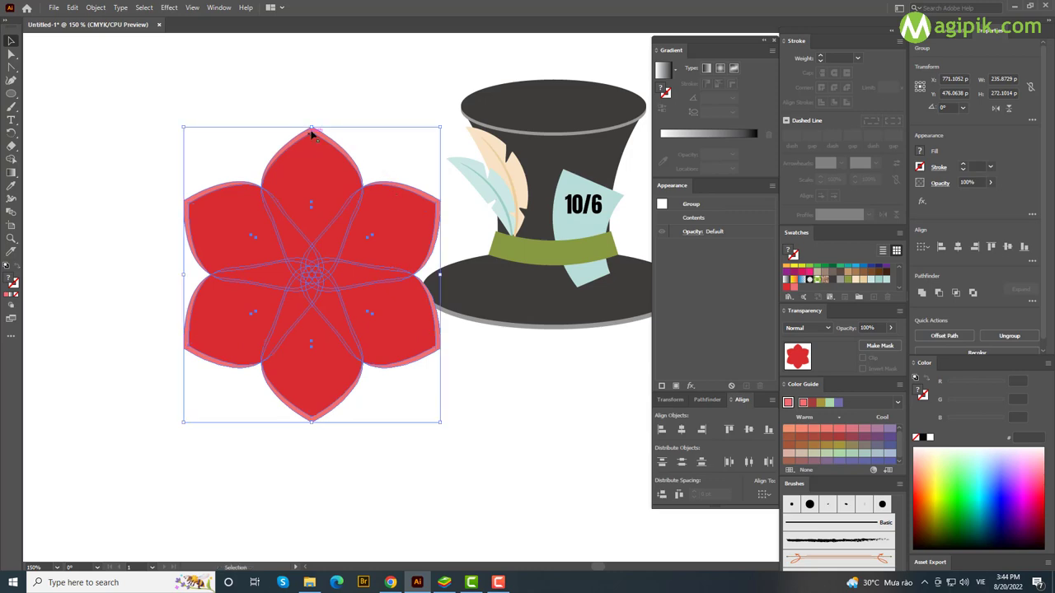
pyautogui.moveTo(312, 128); pyautogui.dragTo(311, 163)
pyautogui.moveTo(415, 166); pyautogui.dragTo(345, 149)
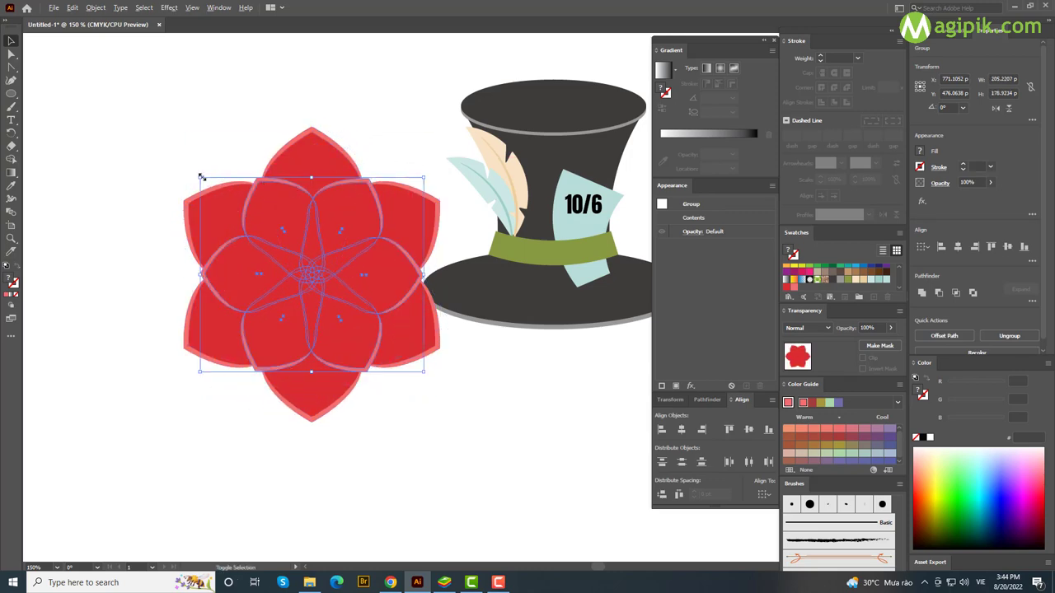
pyautogui.moveTo(201, 177); pyautogui.dragTo(196, 172)
pyautogui.click(494, 403)
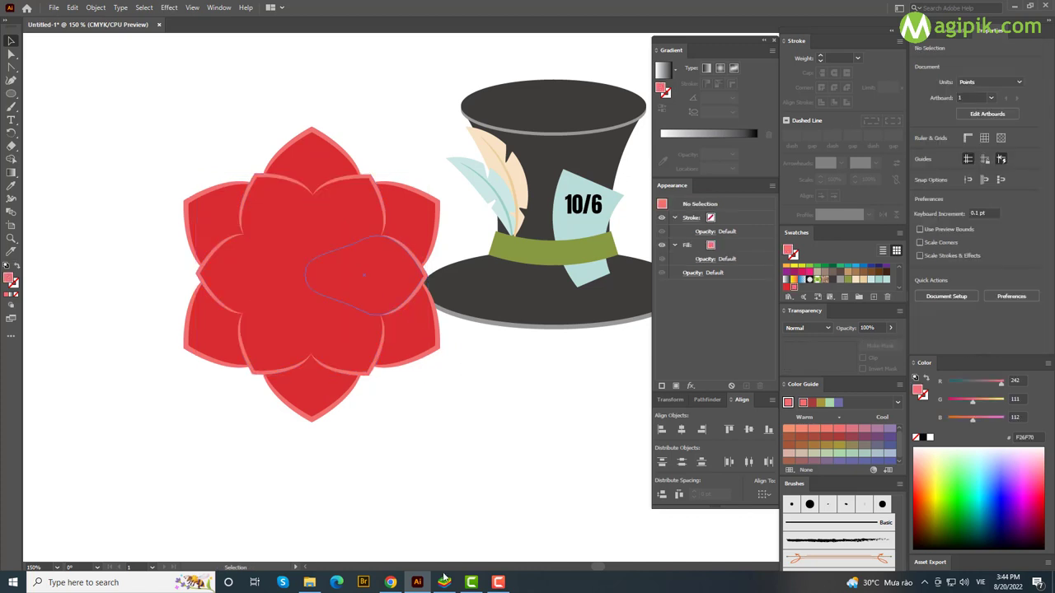
# Enlarge the inner ring slightly and rotate it to offset its petals.
pyautogui.click(338, 321)
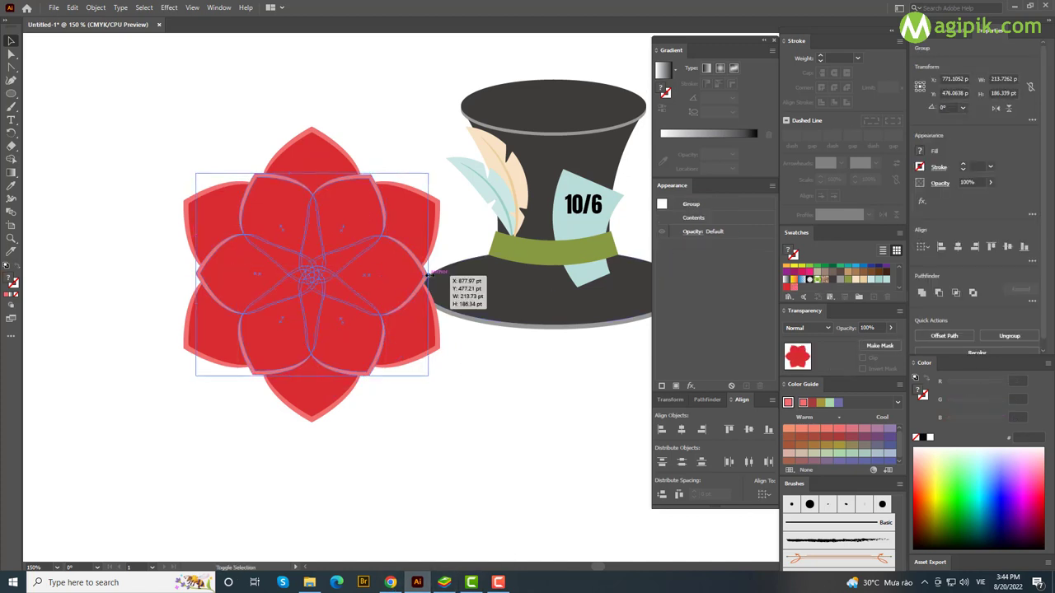
pyautogui.moveTo(428, 275); pyautogui.dragTo(432, 274)
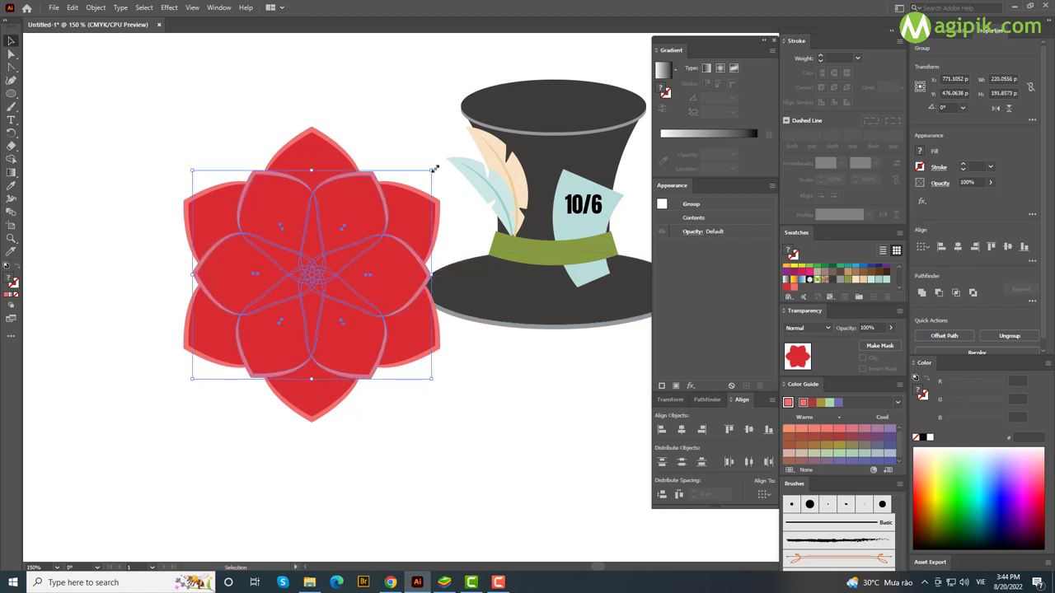
pyautogui.moveTo(435, 166); pyautogui.dragTo(462, 239)
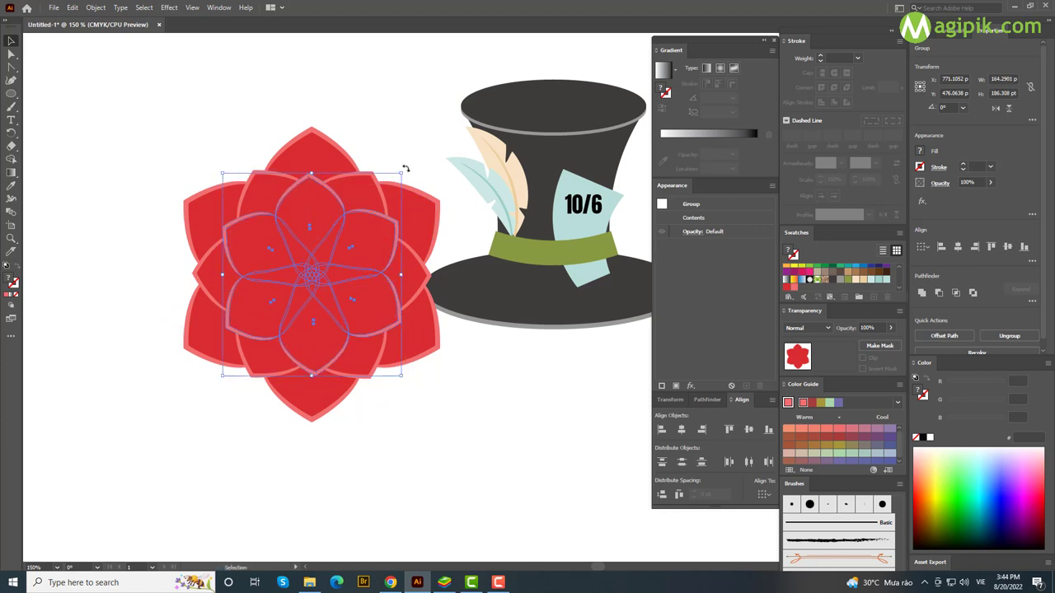
# Add a smaller innermost petal ring toward the rose's centre.
pyautogui.moveTo(404, 168); pyautogui.dragTo(399, 200)
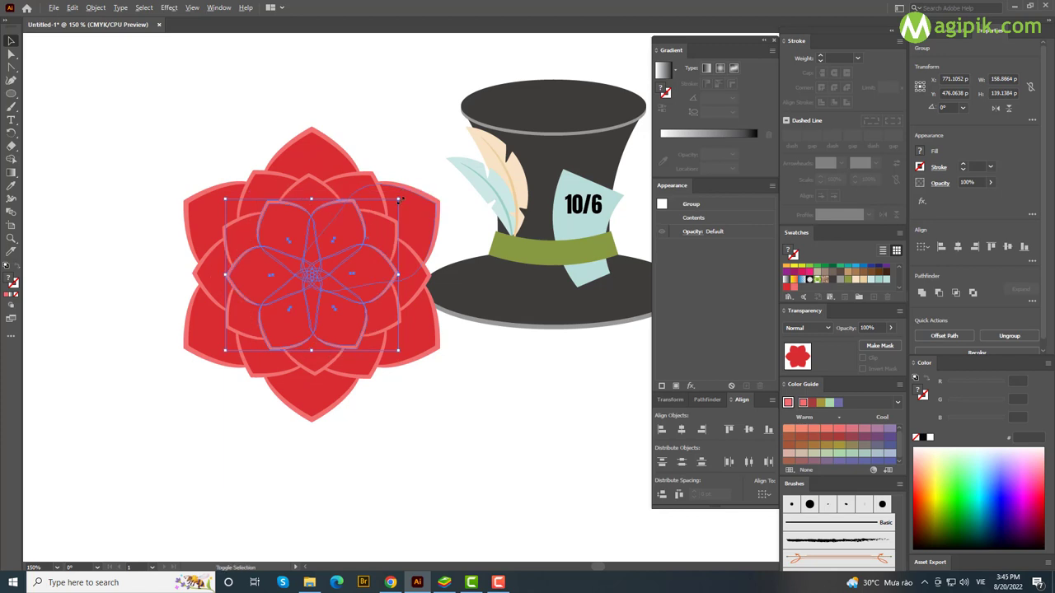
pyautogui.press('a')
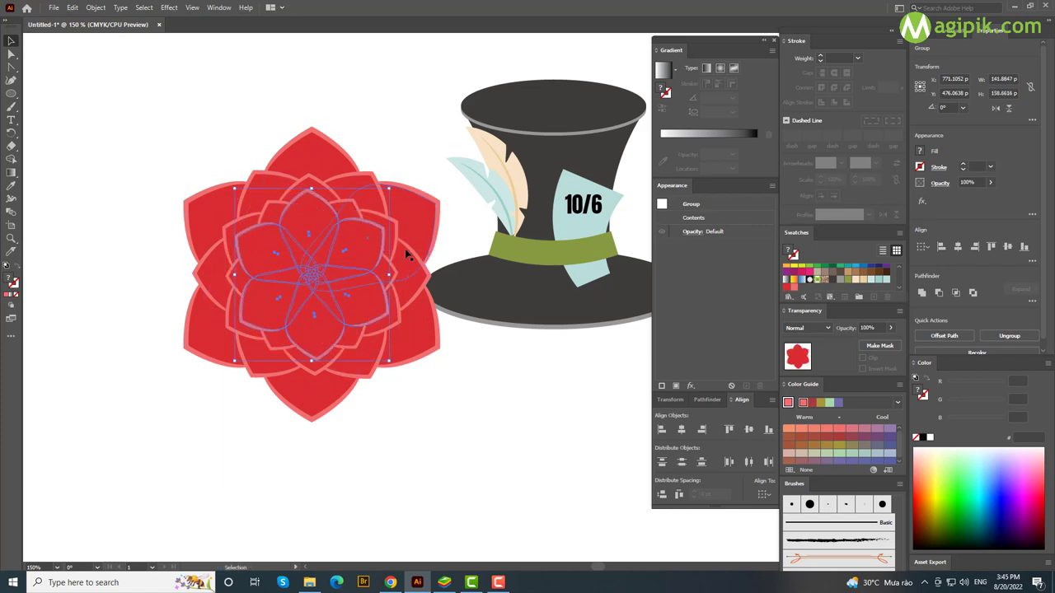
pyautogui.moveTo(398, 198); pyautogui.dragTo(373, 207)
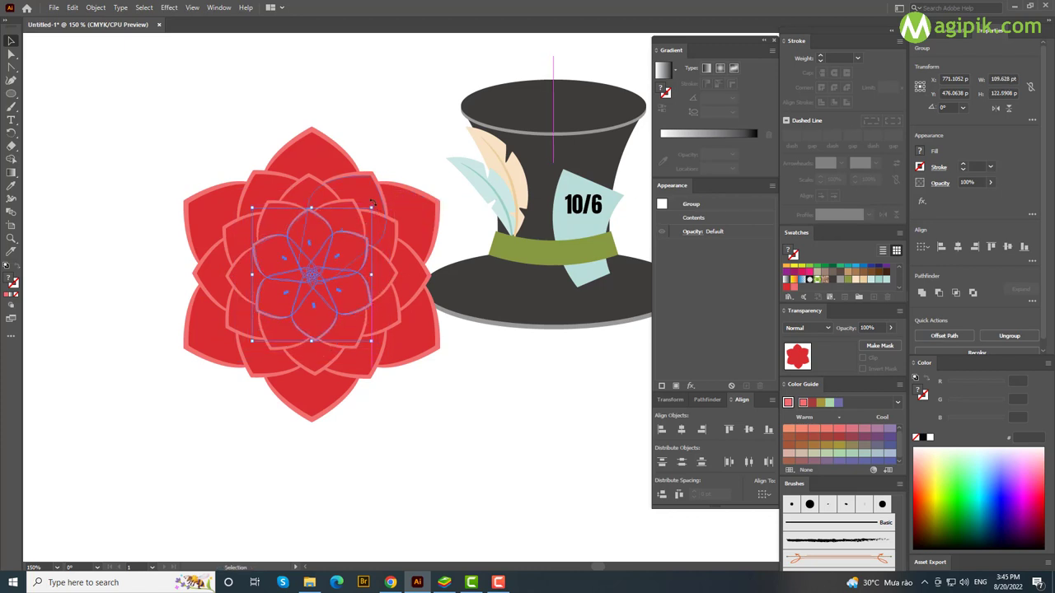
pyautogui.moveTo(372, 203); pyautogui.dragTo(370, 208)
pyautogui.click(495, 429)
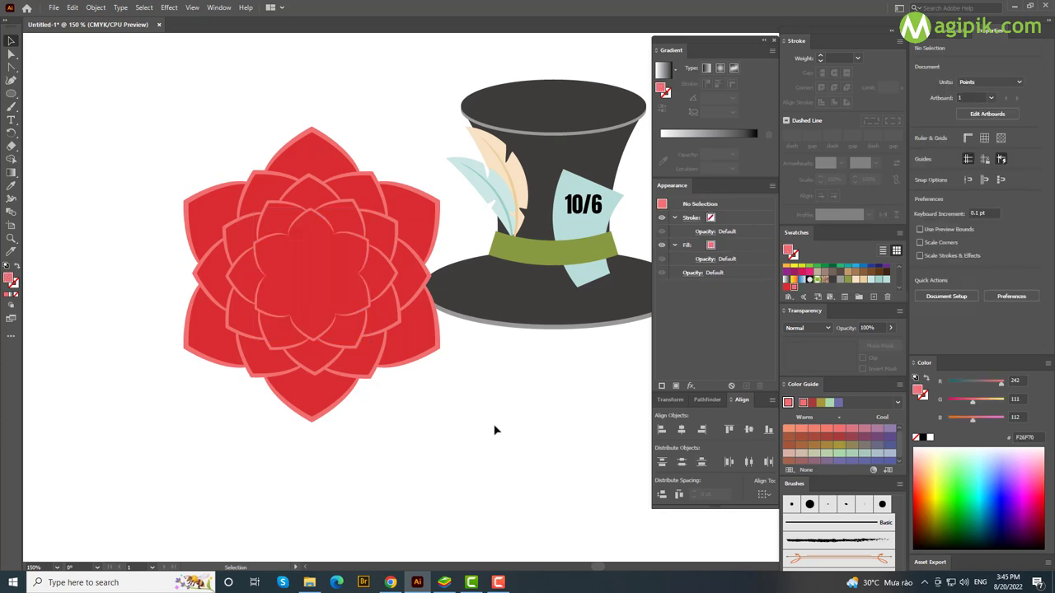
pyautogui.click(12, 93)
# Draw four overlapping pink circles below the rose and recolour one dark red D62F2F.
pyautogui.scroll(2, 302, 134)
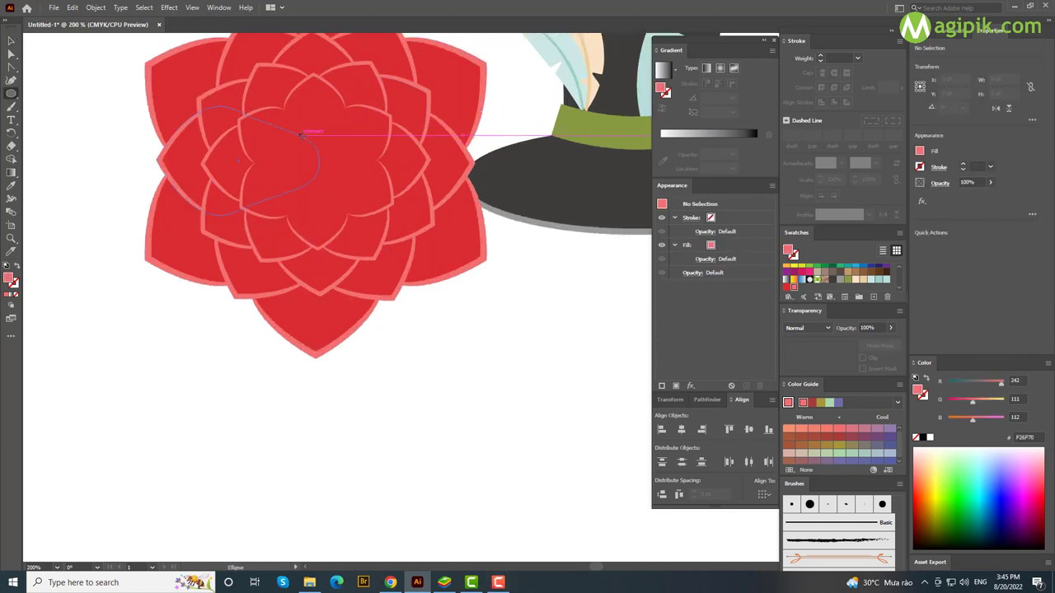
pyautogui.moveTo(514, 259); pyautogui.dragTo(584, 327)
pyautogui.moveTo(469, 295); pyautogui.dragTo(537, 362)
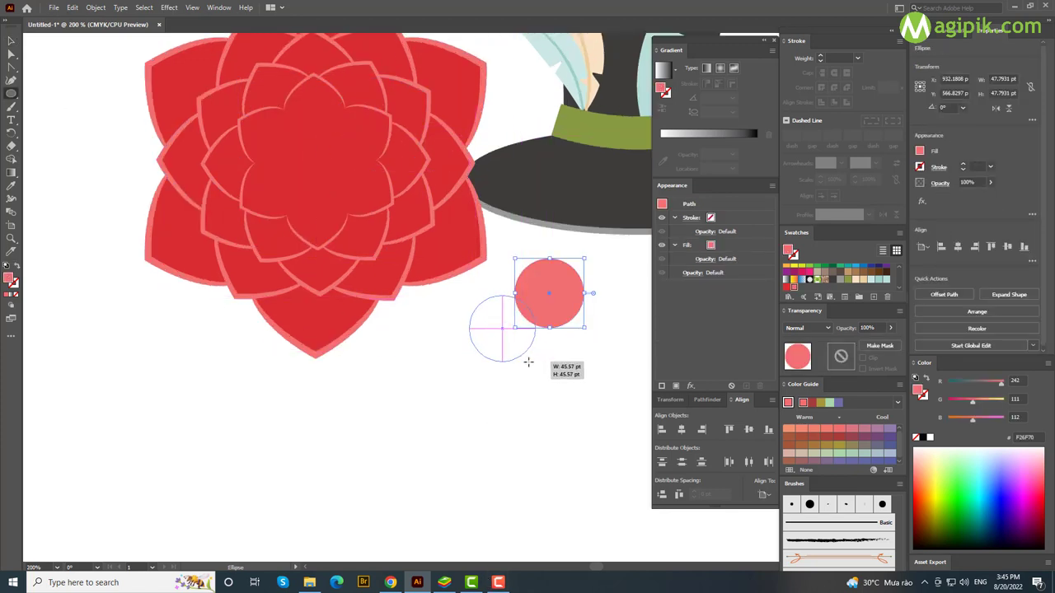
pyautogui.moveTo(512, 310); pyautogui.dragTo(582, 377)
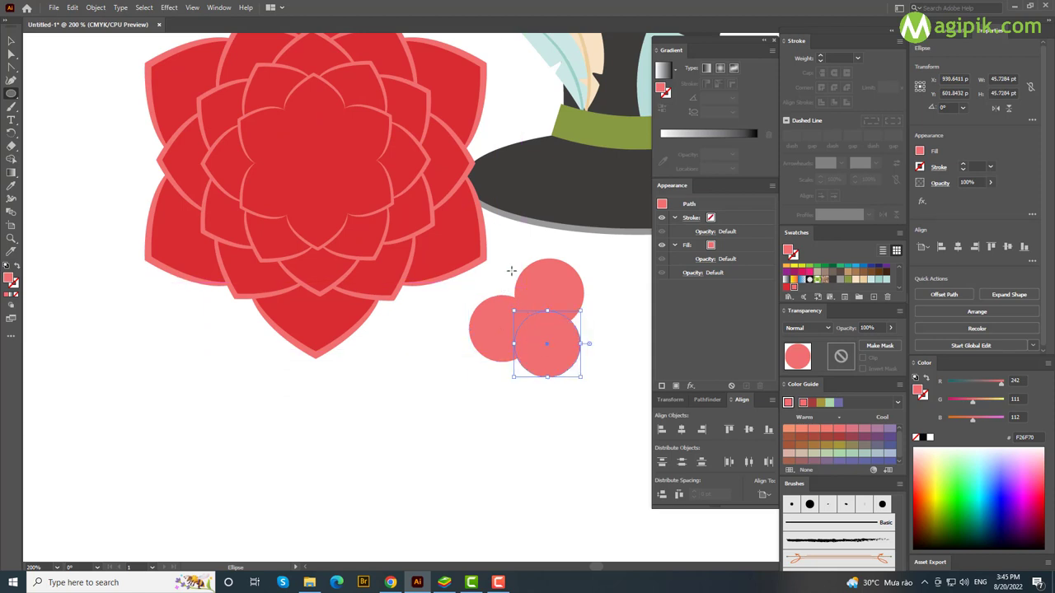
pyautogui.moveTo(509, 273)
pyautogui.mouseDown()
pyautogui.moveTo(560, 336)
pyautogui.moveTo(574, 332)
pyautogui.moveTo(552, 313)
pyautogui.moveTo(557, 346)
pyautogui.moveTo(513, 328)
pyautogui.mouseUp()
pyautogui.click(786, 286)
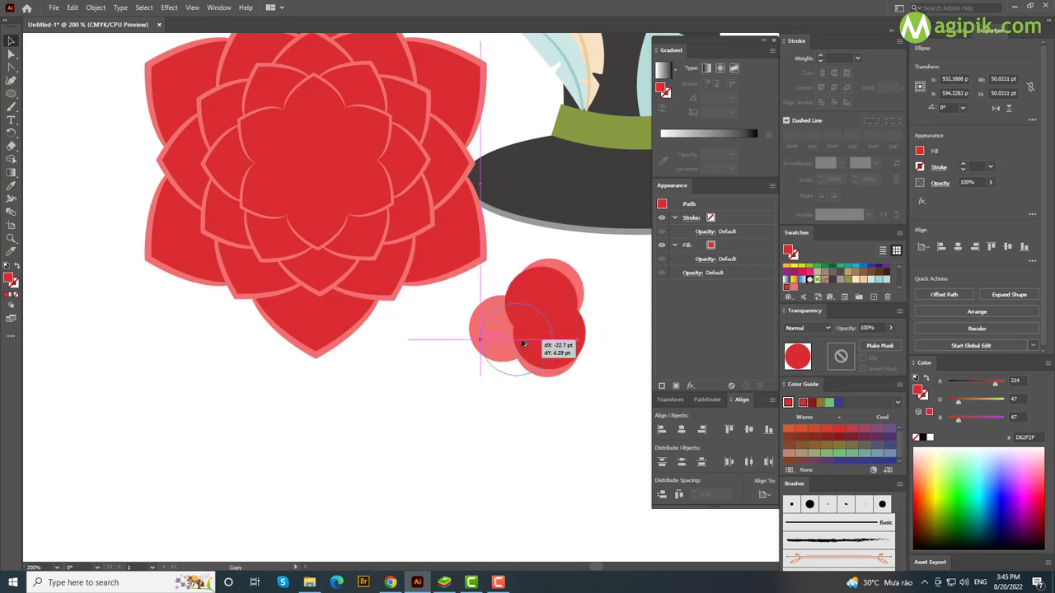
# Add an overlapping circle copy and a small dark-red circle to the cluster.
pyautogui.moveTo(511, 329); pyautogui.dragTo(520, 307)
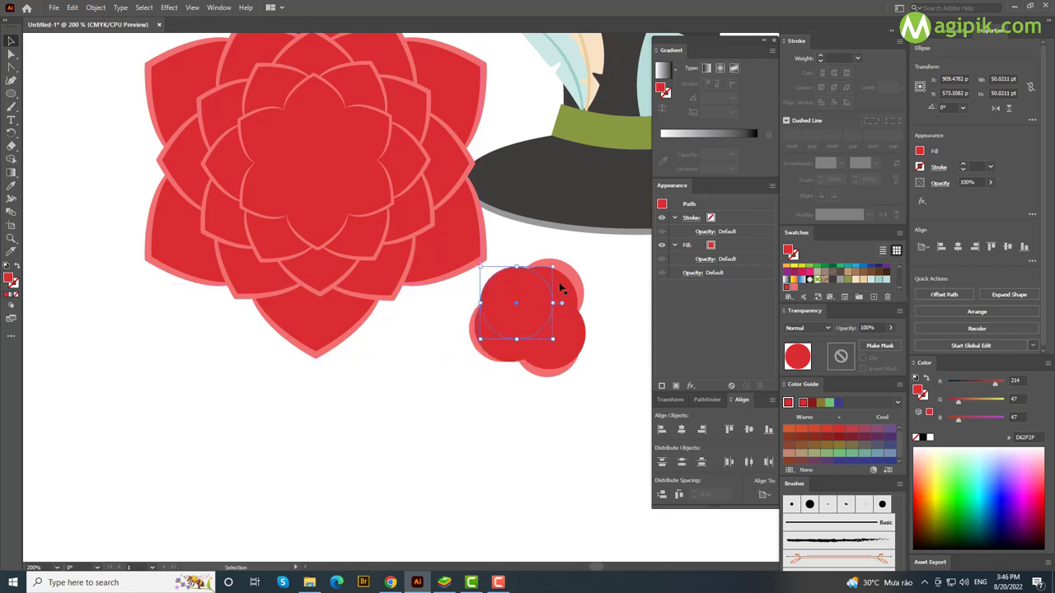
pyautogui.click(546, 379)
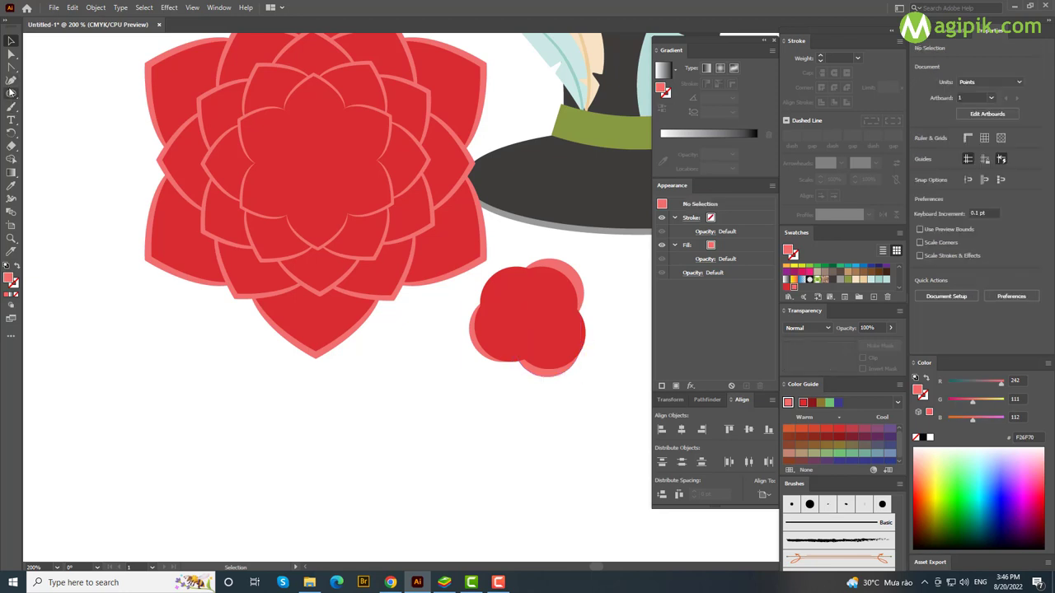
pyautogui.click(10, 92)
pyautogui.moveTo(502, 286)
pyautogui.mouseDown()
pyautogui.moveTo(552, 335)
pyautogui.moveTo(516, 303)
pyautogui.moveTo(520, 331)
pyautogui.moveTo(556, 314)
pyautogui.moveTo(552, 328)
pyautogui.moveTo(516, 316)
pyautogui.moveTo(532, 317)
pyautogui.mouseUp()
pyautogui.press('l')
pyautogui.press('v')
pyautogui.click(787, 285)
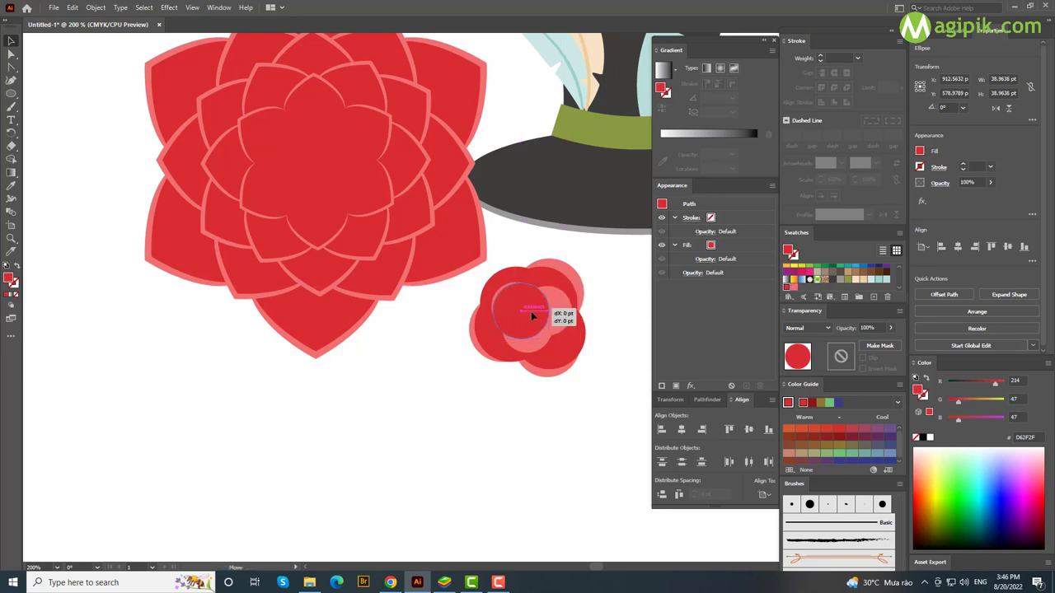
pyautogui.moveTo(532, 316); pyautogui.dragTo(545, 319)
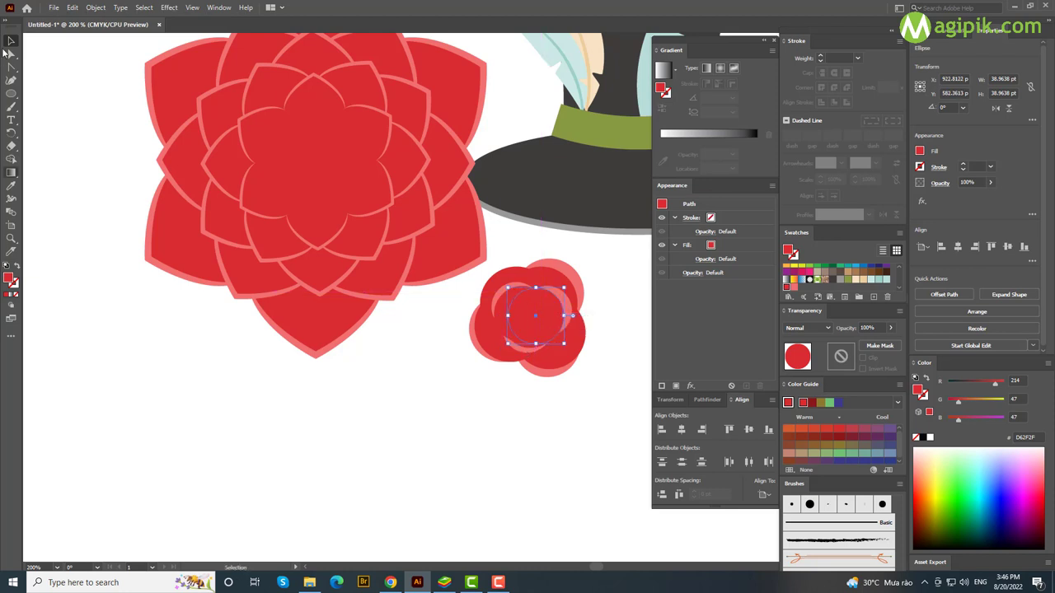
# Set the circle cluster, slightly rotated, into the big red flower's centre.
pyautogui.click(607, 261)
pyautogui.moveTo(463, 410); pyautogui.dragTo(449, 251)
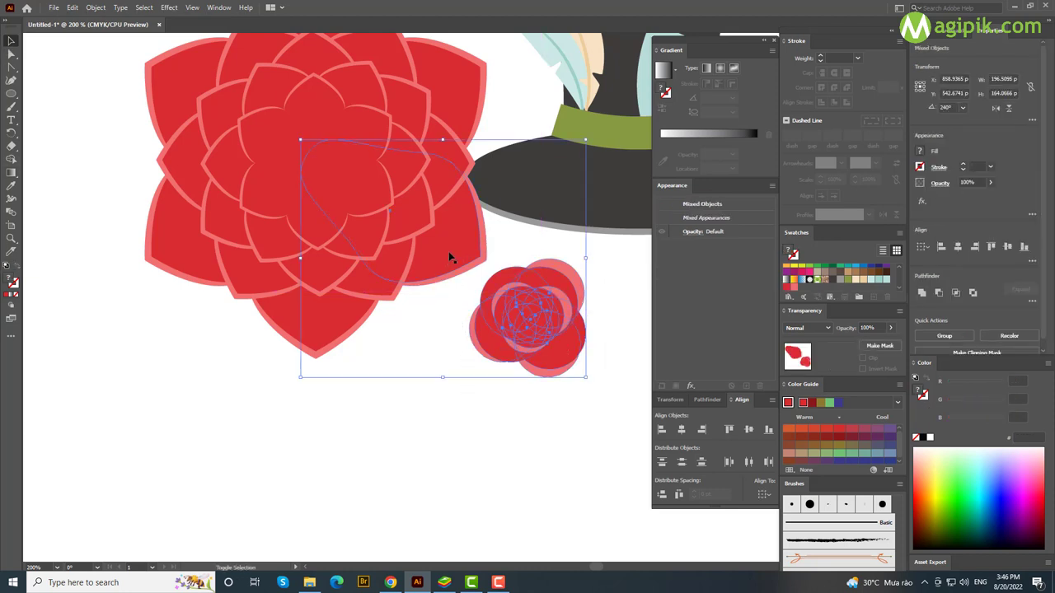
pyautogui.moveTo(531, 303)
pyautogui.mouseDown()
pyautogui.moveTo(312, 142)
pyautogui.moveTo(310, 112)
pyautogui.moveTo(381, 115)
pyautogui.mouseUp()
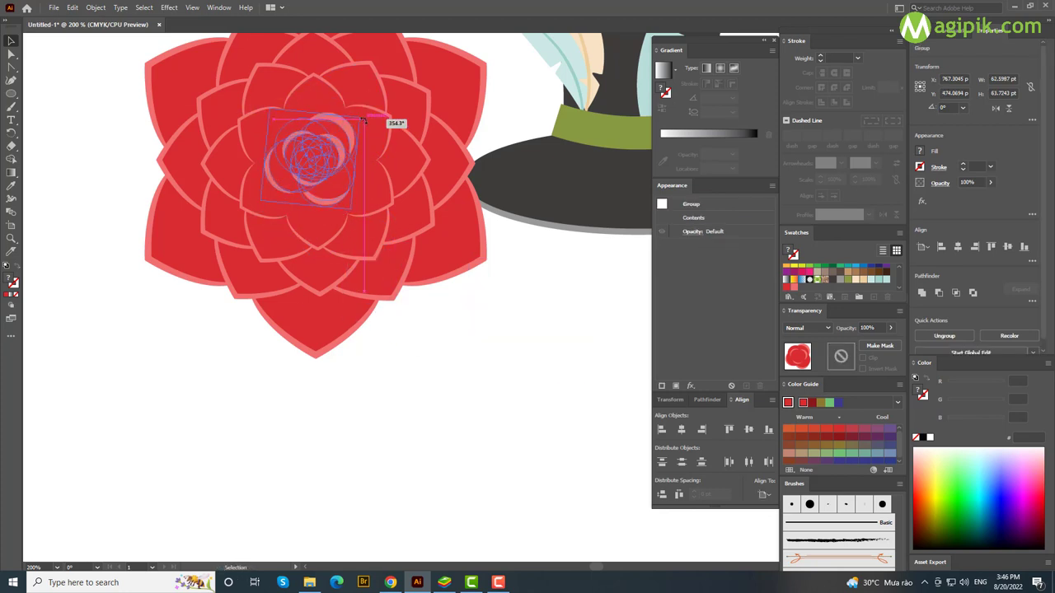
pyautogui.click(506, 353)
# Group the rose, then place a shrunken copy onto the hat's green band.
pyautogui.scroll(-2, 465, 331)
pyautogui.hscroll(2, 465, 330)
pyautogui.moveTo(201, 111); pyautogui.dragTo(415, 347)
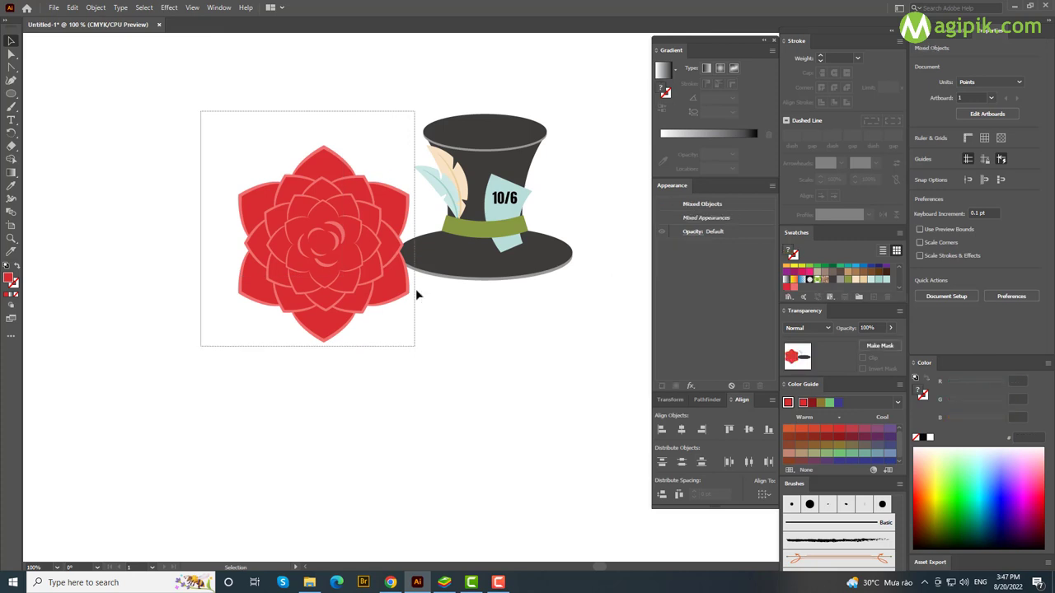
pyautogui.hotkey('ctrl', 'g')
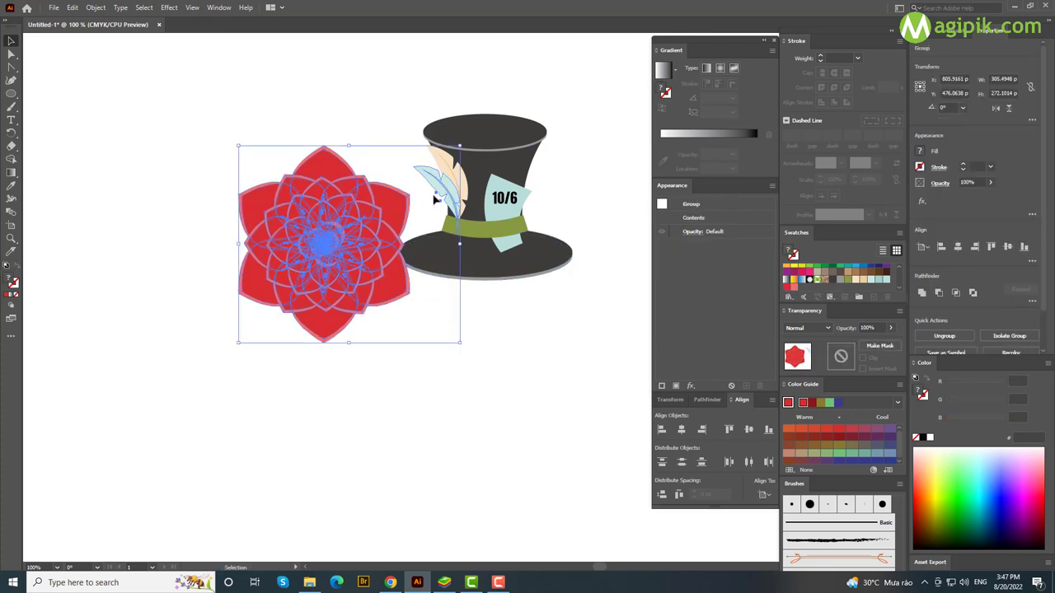
pyautogui.moveTo(460, 145)
pyautogui.mouseDown()
pyautogui.moveTo(349, 216)
pyautogui.moveTo(517, 250)
pyautogui.mouseUp()
pyautogui.hotkey('ctrl', '=')
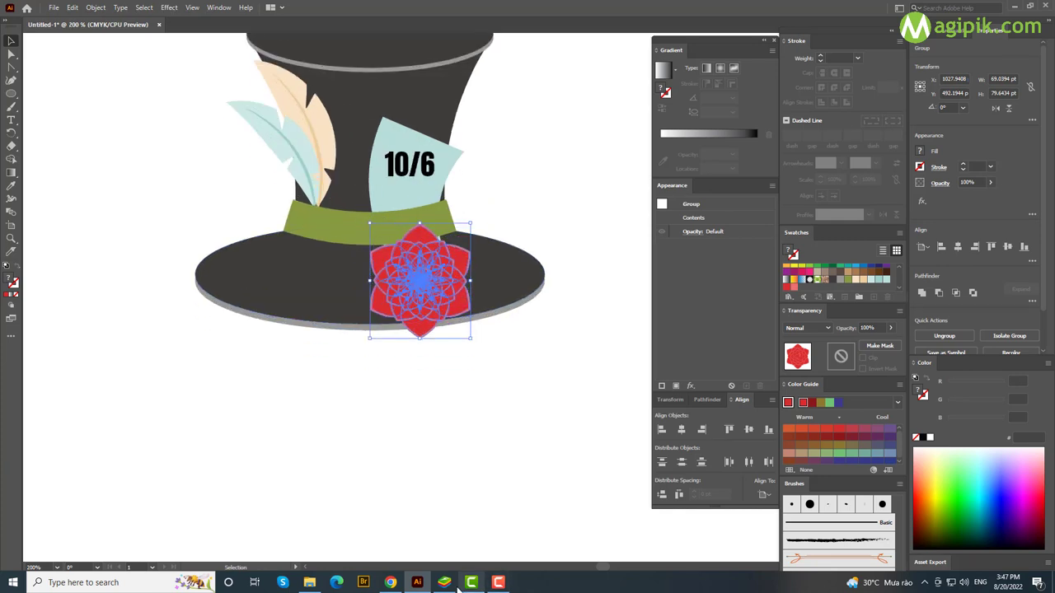
pyautogui.moveTo(428, 339)
pyautogui.mouseDown()
pyautogui.moveTo(328, 295)
pyautogui.moveTo(353, 306)
pyautogui.mouseUp()
# Draw a green ellipse below the hat, sharpen its top point and narrow it.
pyautogui.click(376, 377)
pyautogui.scroll(-3, 333, 307)
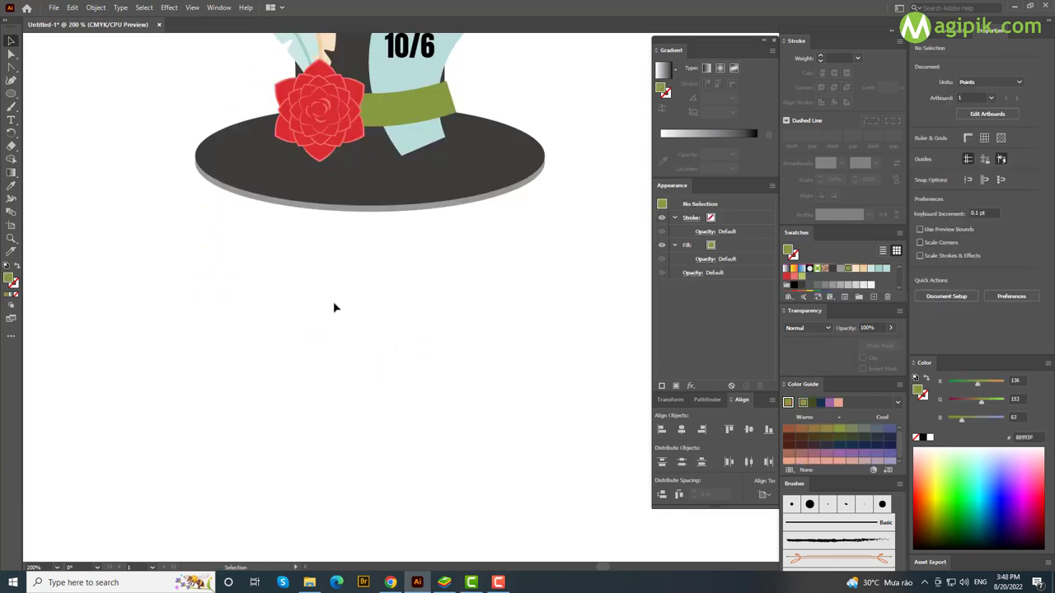
pyautogui.press('l')
pyautogui.moveTo(387, 250); pyautogui.dragTo(453, 366)
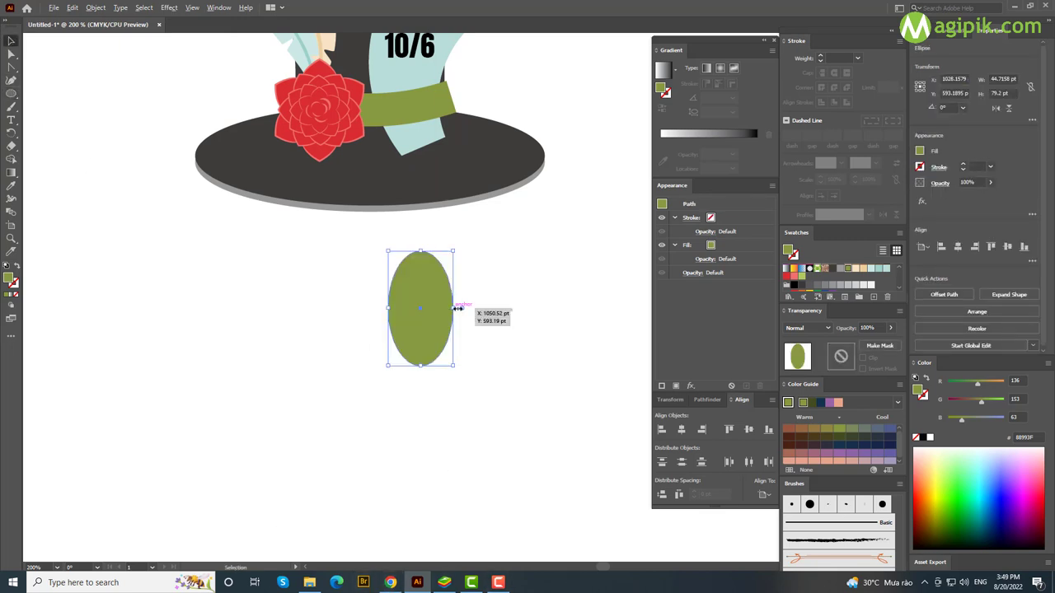
pyautogui.moveTo(458, 308); pyautogui.dragTo(459, 308)
pyautogui.scroll(-2, 458, 310)
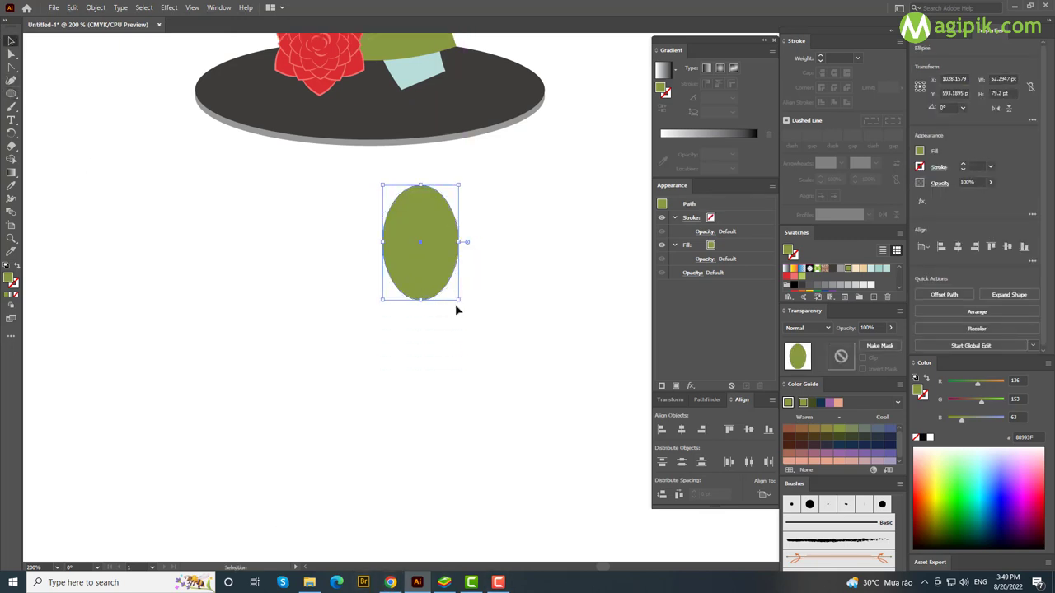
pyautogui.click(420, 186)
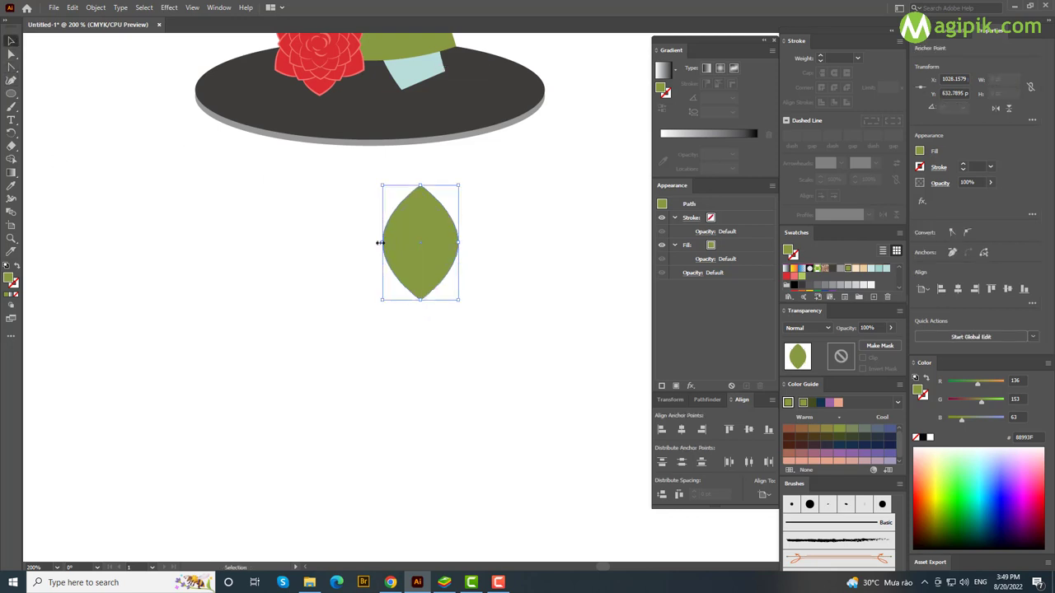
pyautogui.moveTo(380, 242); pyautogui.dragTo(388, 243)
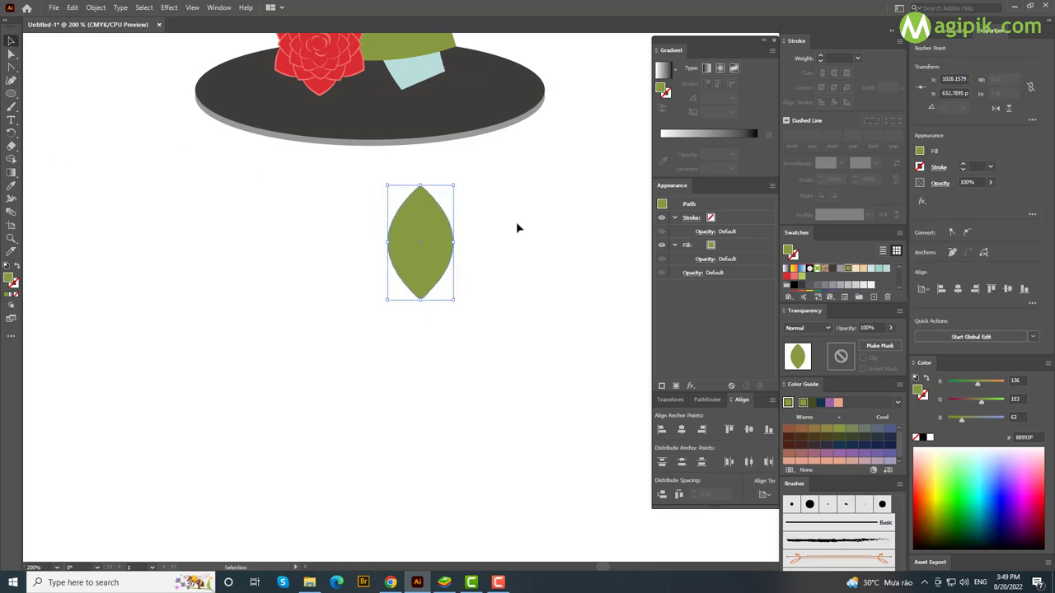
# Apply a 1 pt Corner Zig Zag effect to the leaf and expand its appearance.
pyautogui.click(169, 7)
pyautogui.moveTo(203, 97)
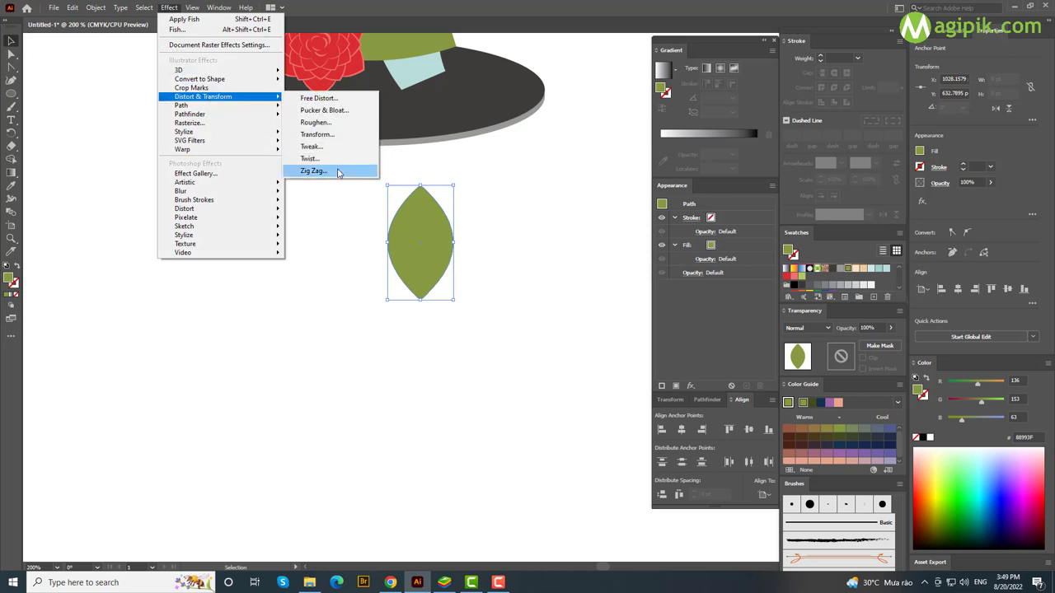
pyautogui.click(321, 172)
pyautogui.write('1')
pyautogui.press('Tab')
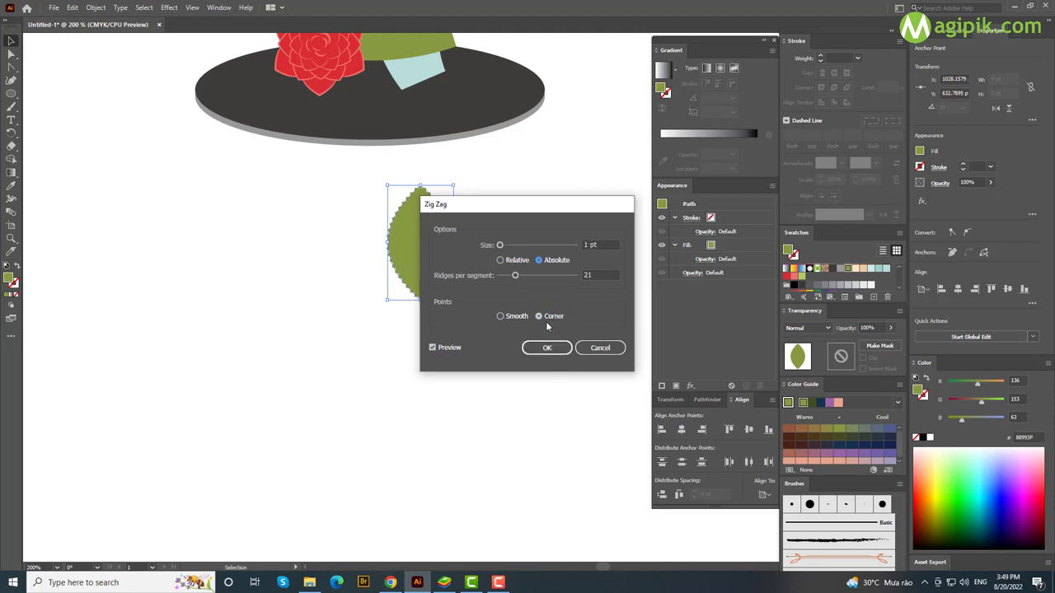
pyautogui.click(546, 347)
pyautogui.click(95, 7)
pyautogui.click(124, 146)
pyautogui.click(324, 228)
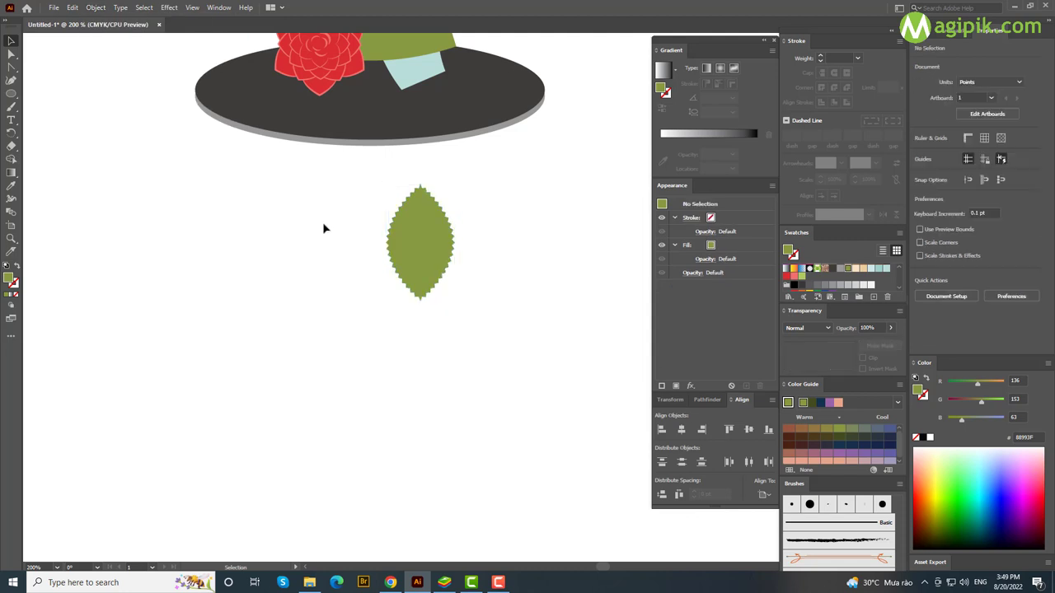
# Draw a thin stem ellipse and stretch its top up to the leaf tip, centred.
pyautogui.moveTo(415, 312); pyautogui.dragTo(416, 357)
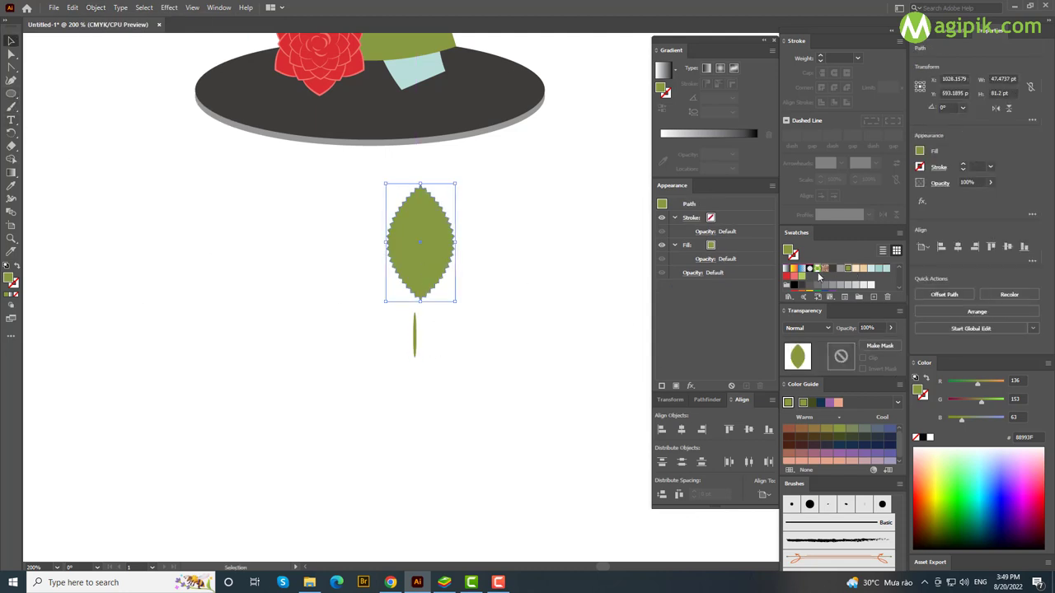
pyautogui.click(414, 334)
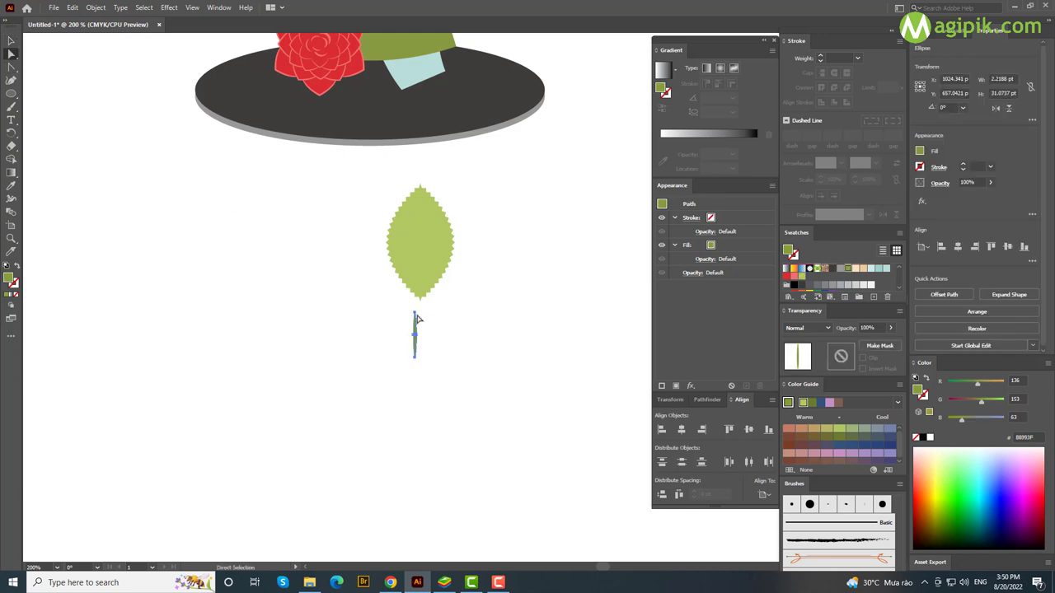
pyautogui.moveTo(417, 314); pyautogui.dragTo(412, 278)
pyautogui.moveTo(414, 230); pyautogui.dragTo(414, 227)
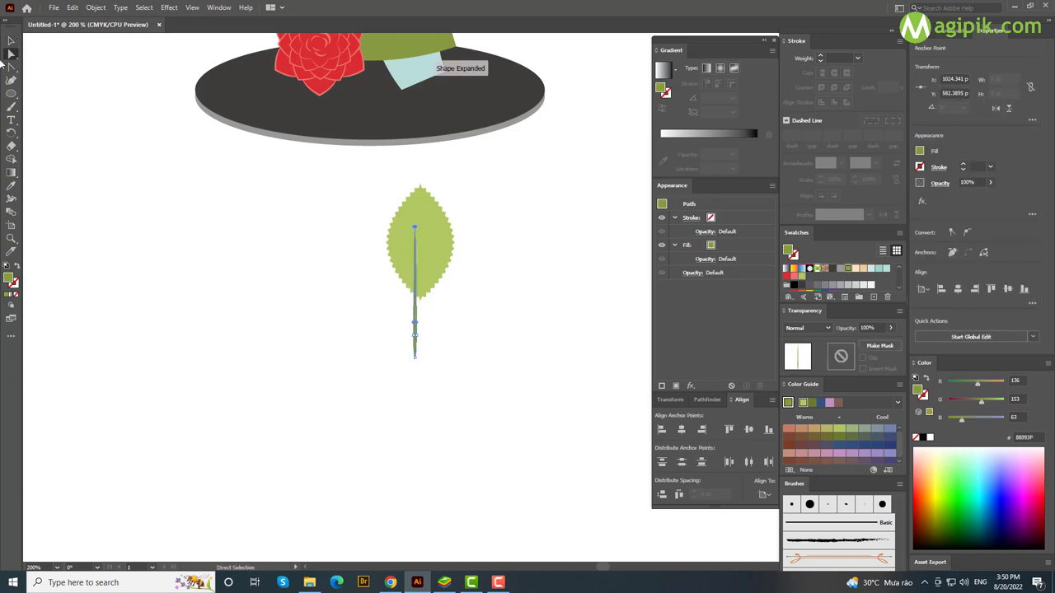
pyautogui.scroll(2, 439, 297)
pyautogui.moveTo(403, 354)
pyautogui.mouseDown()
pyautogui.moveTo(419, 336)
pyautogui.moveTo(414, 302)
pyautogui.mouseUp()
pyautogui.hotkey('ctrl', 'z')
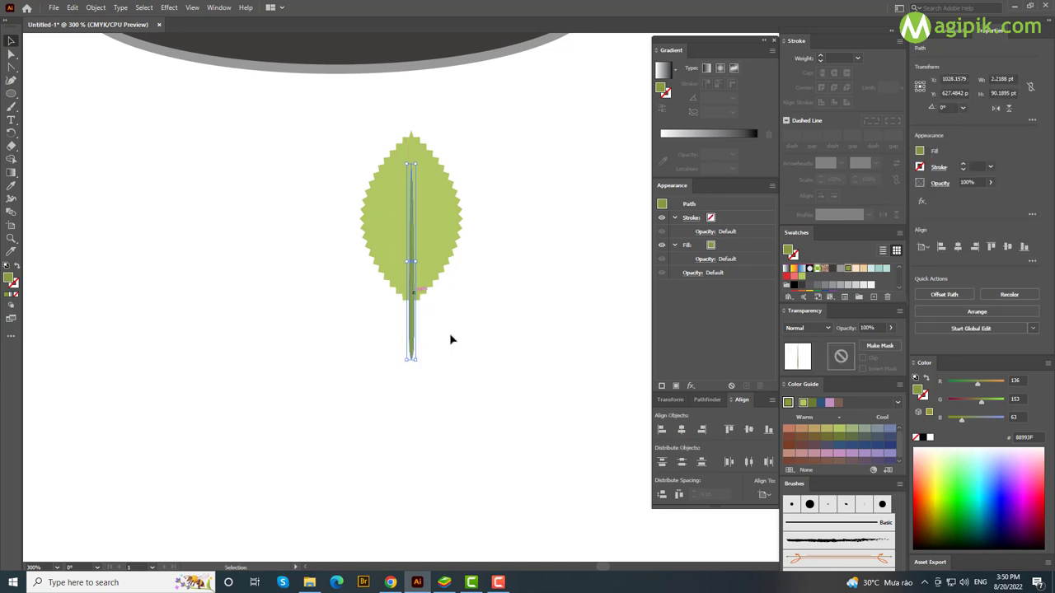
pyautogui.click(450, 333)
# Lower the stem's top anchor and move the stem up inside the leaf.
pyautogui.press('a')
pyautogui.click(408, 342)
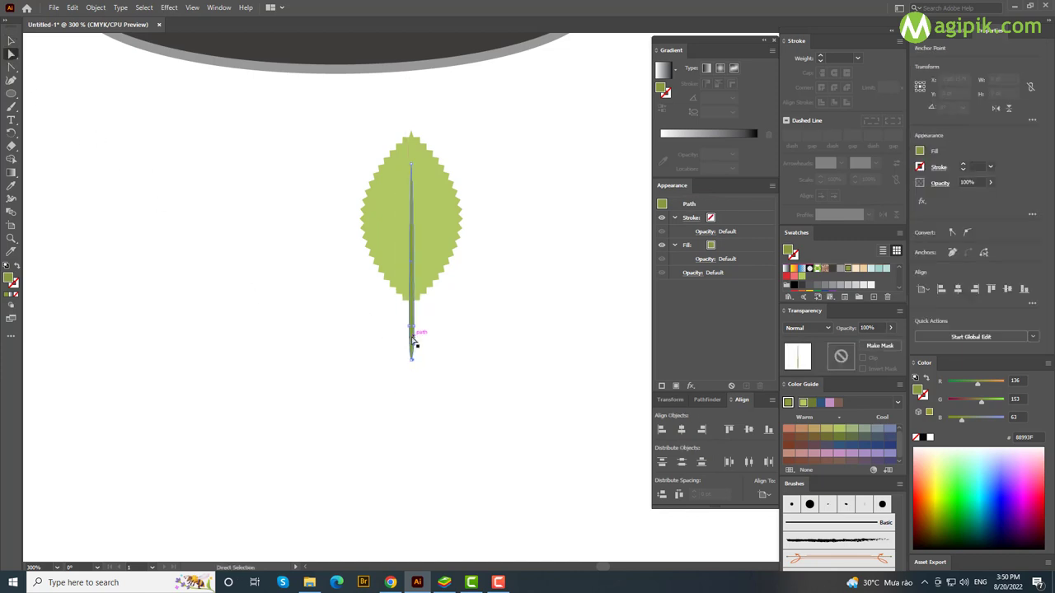
pyautogui.click(412, 165)
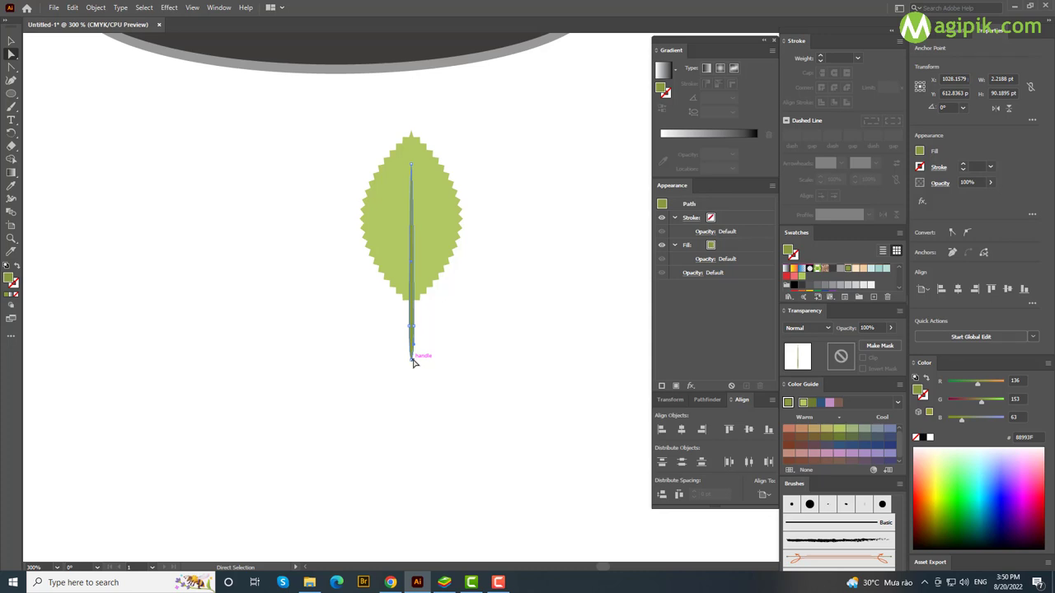
pyautogui.moveTo(414, 188); pyautogui.dragTo(413, 189)
pyautogui.press('v')
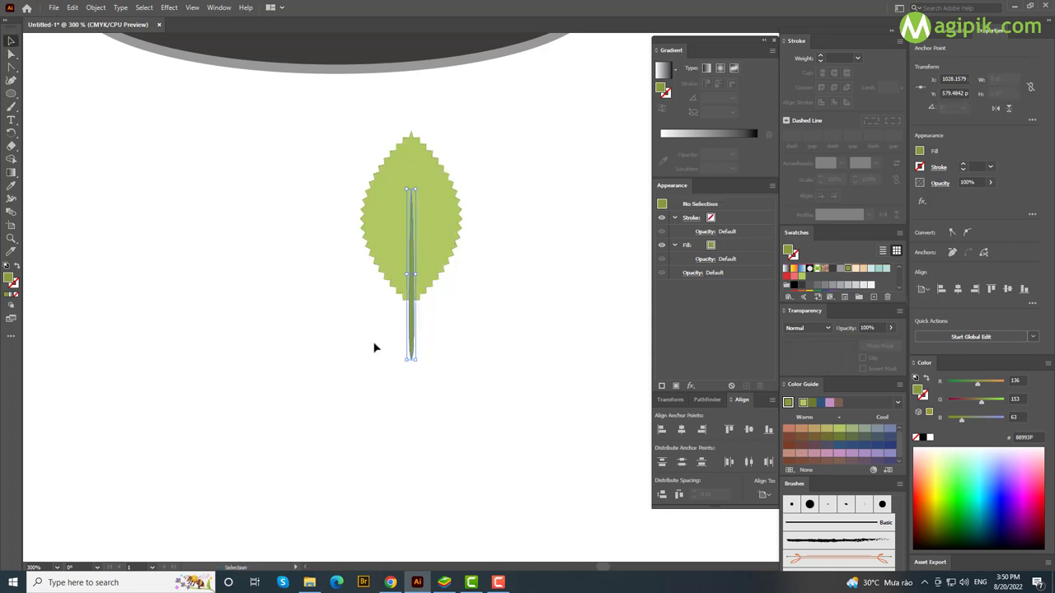
pyautogui.click(377, 349)
pyautogui.moveTo(412, 334); pyautogui.dragTo(411, 314)
pyautogui.click(451, 365)
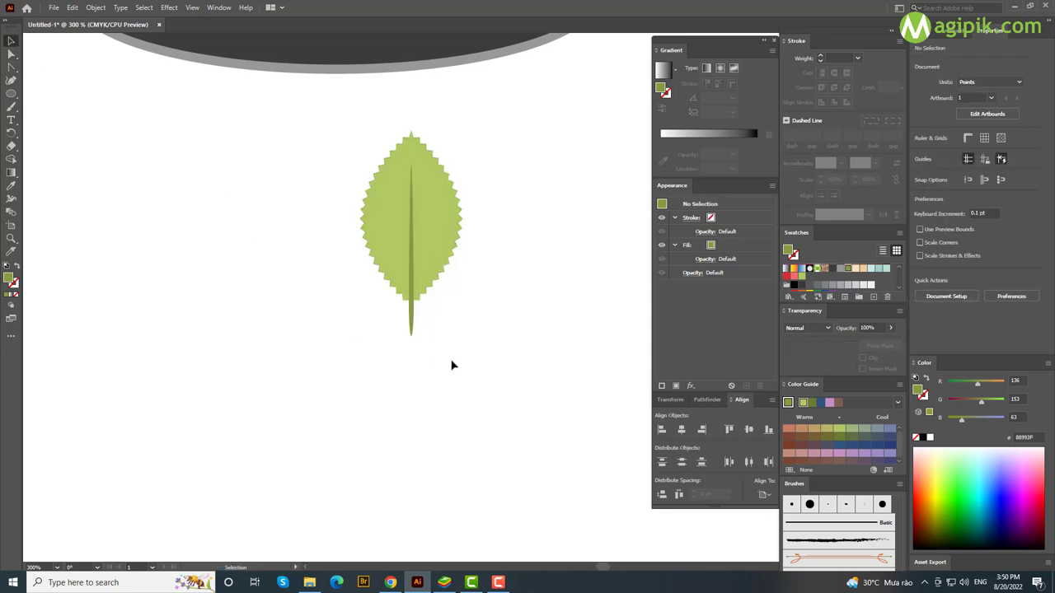
# Fine-tune the stem's top anchor so the midrib runs neatly up the leaf's centre.
pyautogui.click(411, 330)
pyautogui.press('a')
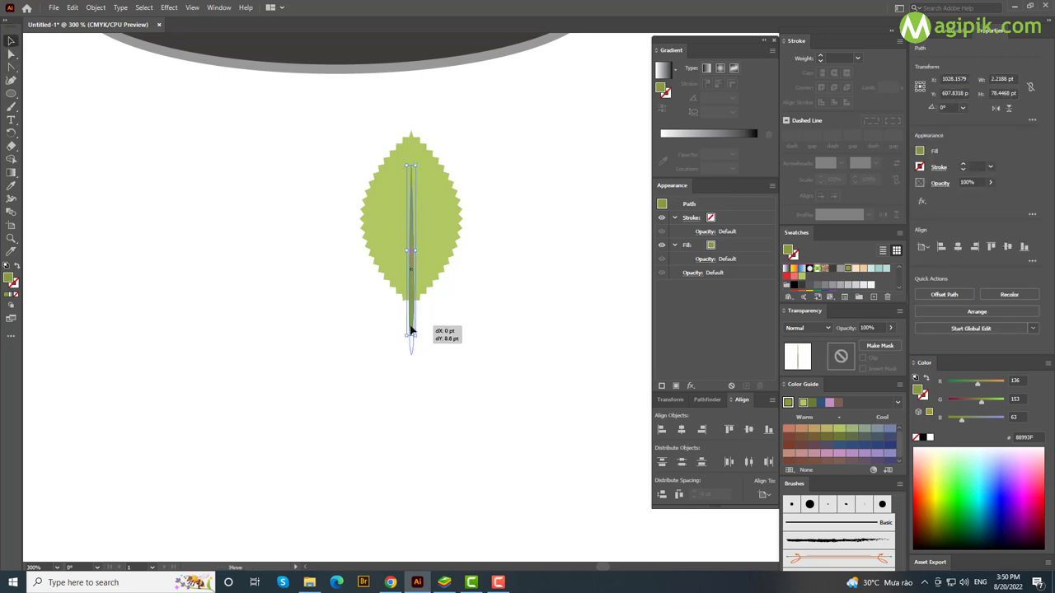
pyautogui.click(11, 56)
pyautogui.click(411, 190)
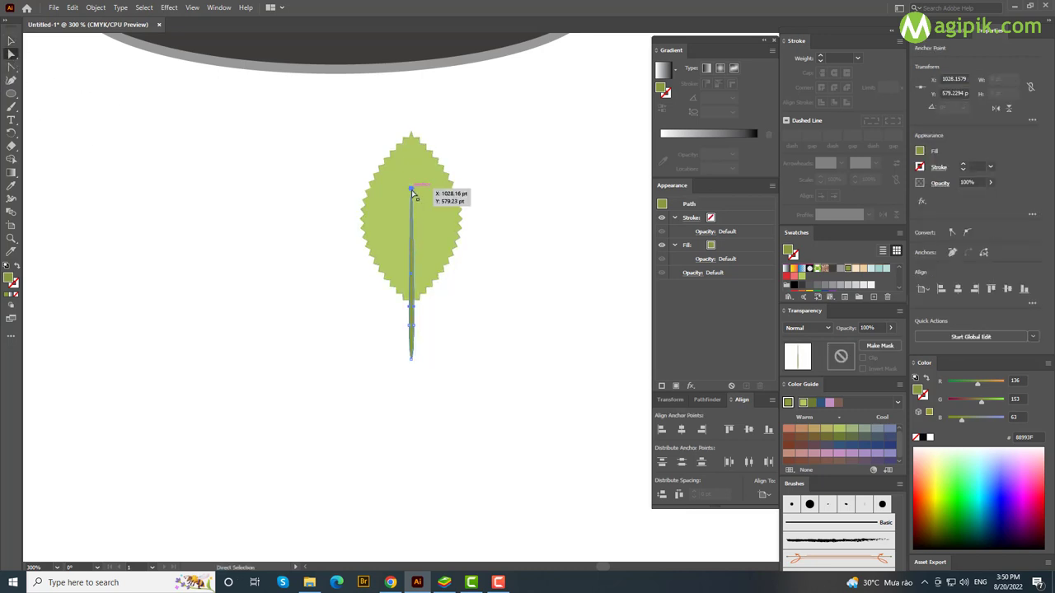
pyautogui.moveTo(411, 170); pyautogui.dragTo(411, 167)
pyautogui.scroll(-2, 433, 297)
pyautogui.scroll(-1, 414, 258)
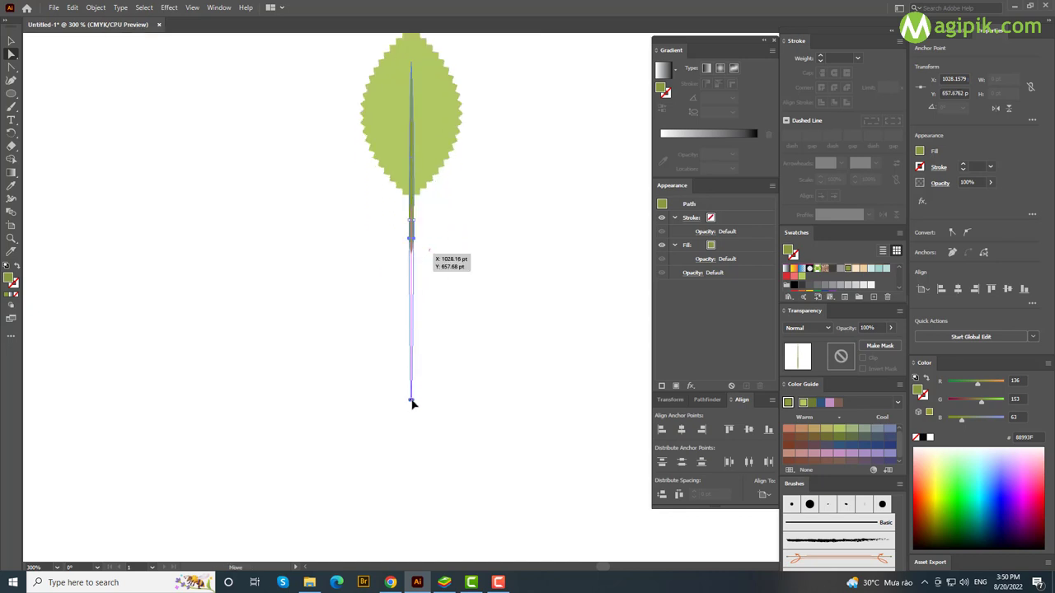
pyautogui.press('v')
pyautogui.scroll(1, 306, 247)
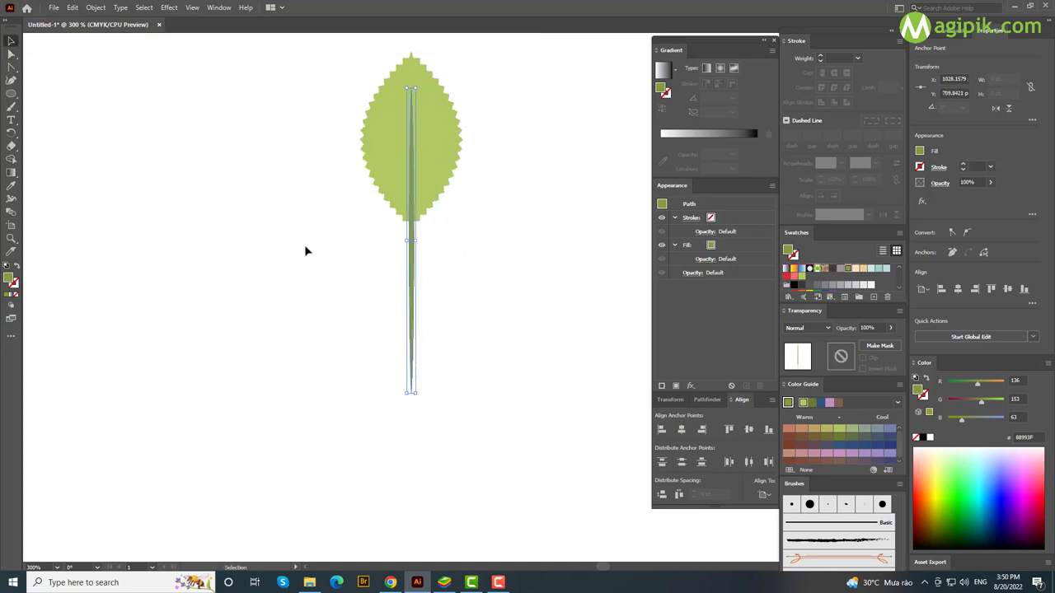
pyautogui.scroll(1, 461, 217)
pyautogui.click(449, 256)
# Copy the leaf to the left, tilt it about 45°, and add a shortened midrib along it.
pyautogui.moveTo(346, 197); pyautogui.dragTo(447, 245)
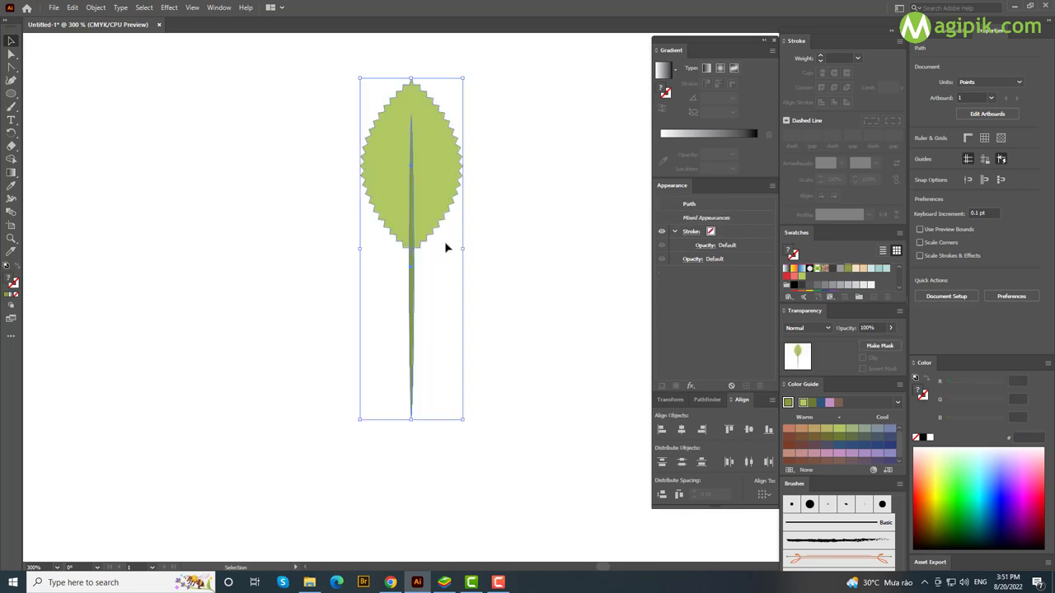
pyautogui.moveTo(431, 193); pyautogui.dragTo(323, 262)
pyautogui.moveTo(357, 325); pyautogui.dragTo(434, 266)
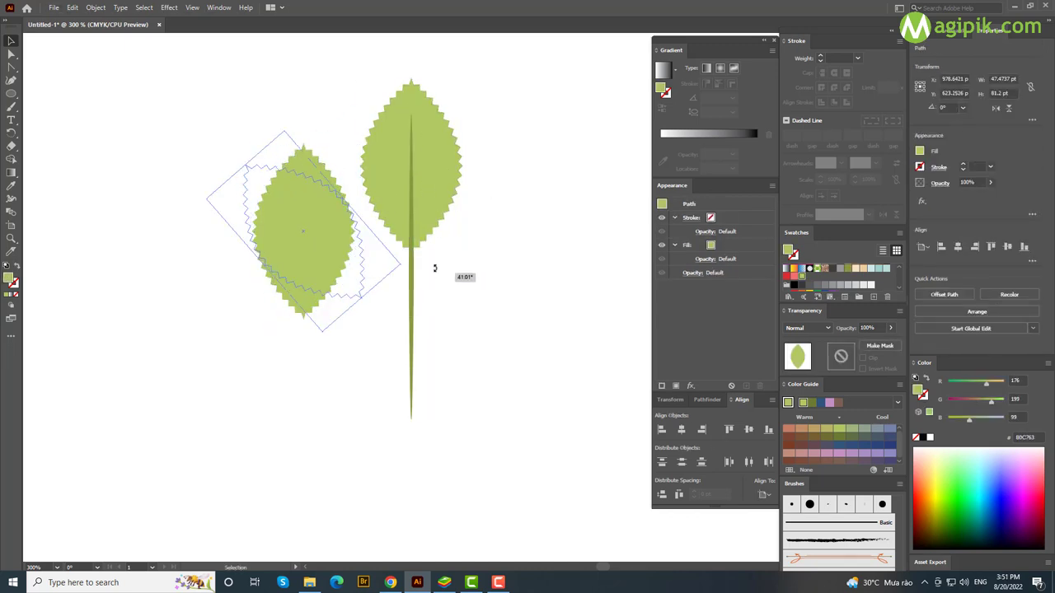
pyautogui.moveTo(412, 417); pyautogui.dragTo(334, 452)
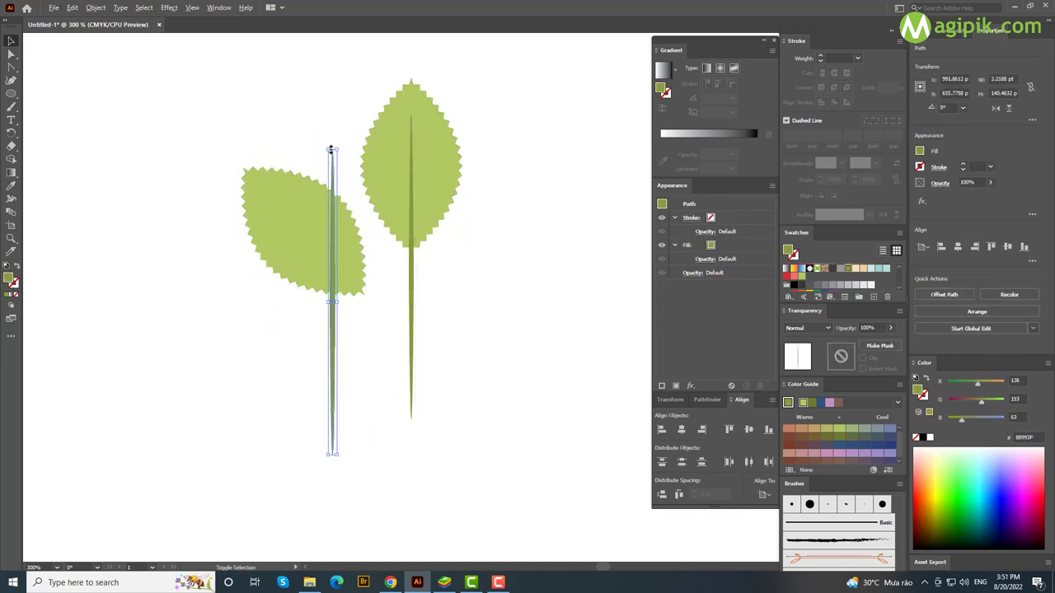
pyautogui.moveTo(331, 150); pyautogui.dragTo(330, 223)
pyautogui.moveTo(340, 382)
pyautogui.mouseDown()
pyautogui.moveTo(358, 318)
pyautogui.moveTo(330, 262)
pyautogui.mouseUp()
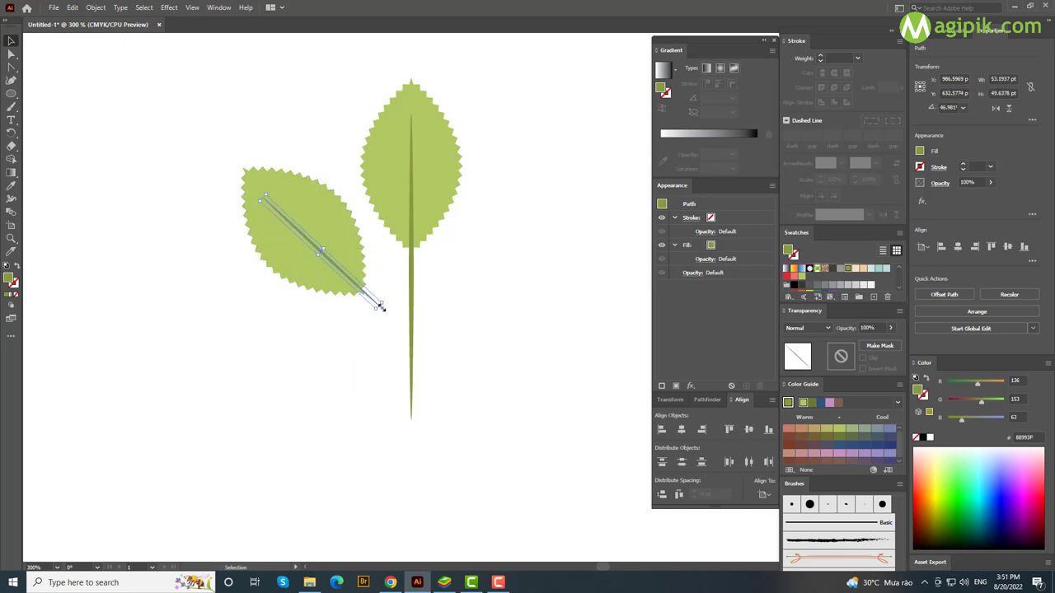
pyautogui.moveTo(382, 308); pyautogui.dragTo(400, 322)
# Position the left leaf and join its midrib onto the main stem.
pyautogui.keyDown('shift'); pyautogui.click(342, 280); pyautogui.keyUp('shift')
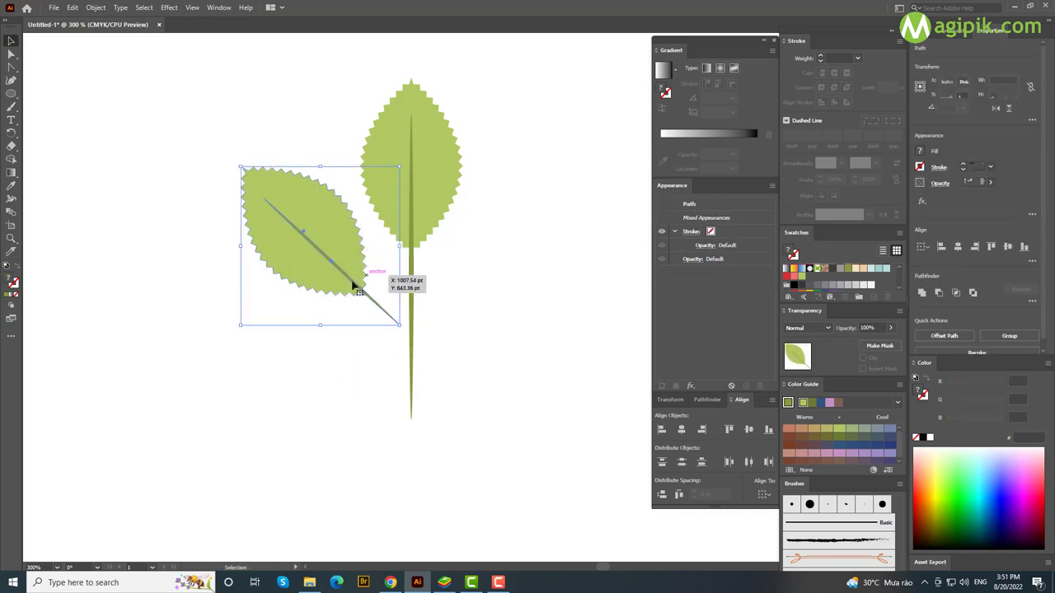
pyautogui.moveTo(353, 278); pyautogui.dragTo(367, 284)
pyautogui.click(435, 471)
pyautogui.moveTo(410, 328)
pyautogui.mouseDown()
pyautogui.moveTo(415, 340)
pyautogui.moveTo(409, 313)
pyautogui.mouseUp()
pyautogui.click(417, 320)
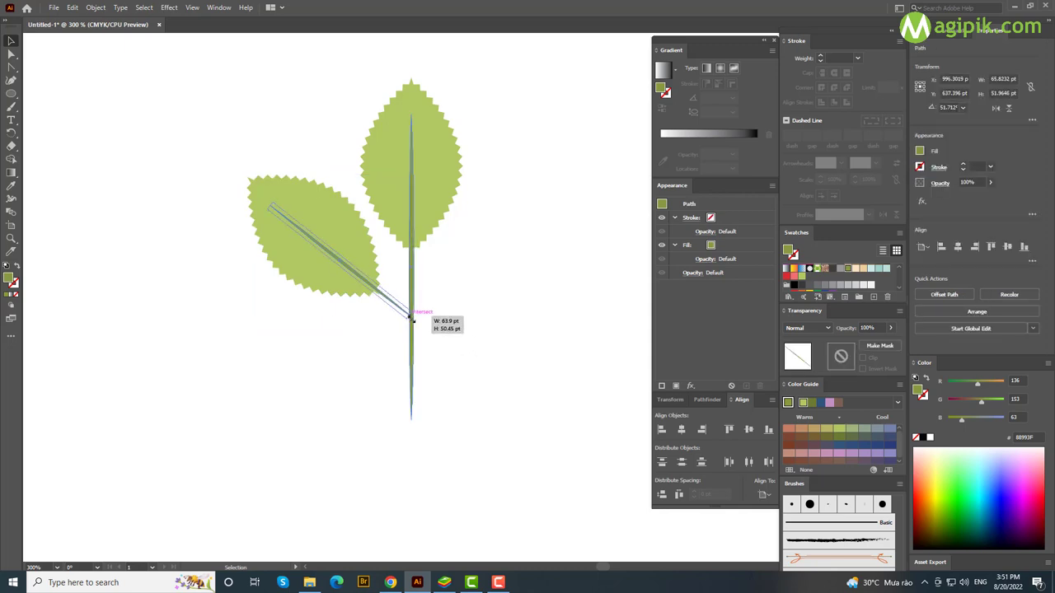
pyautogui.click(435, 330)
pyautogui.click(344, 262)
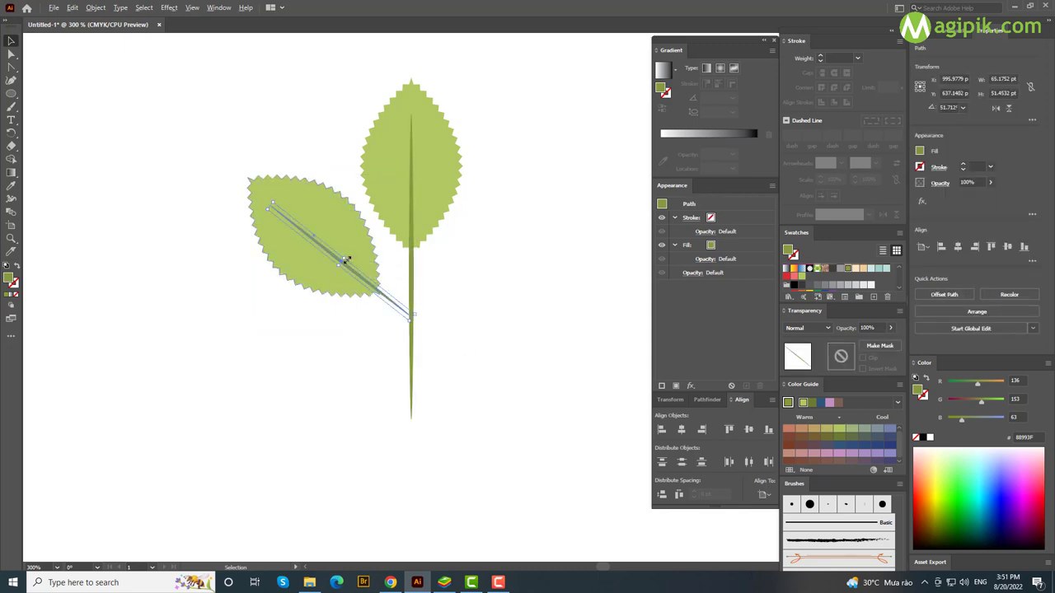
pyautogui.moveTo(347, 259)
pyautogui.mouseDown()
pyautogui.moveTo(342, 292)
pyautogui.moveTo(344, 283)
pyautogui.mouseUp()
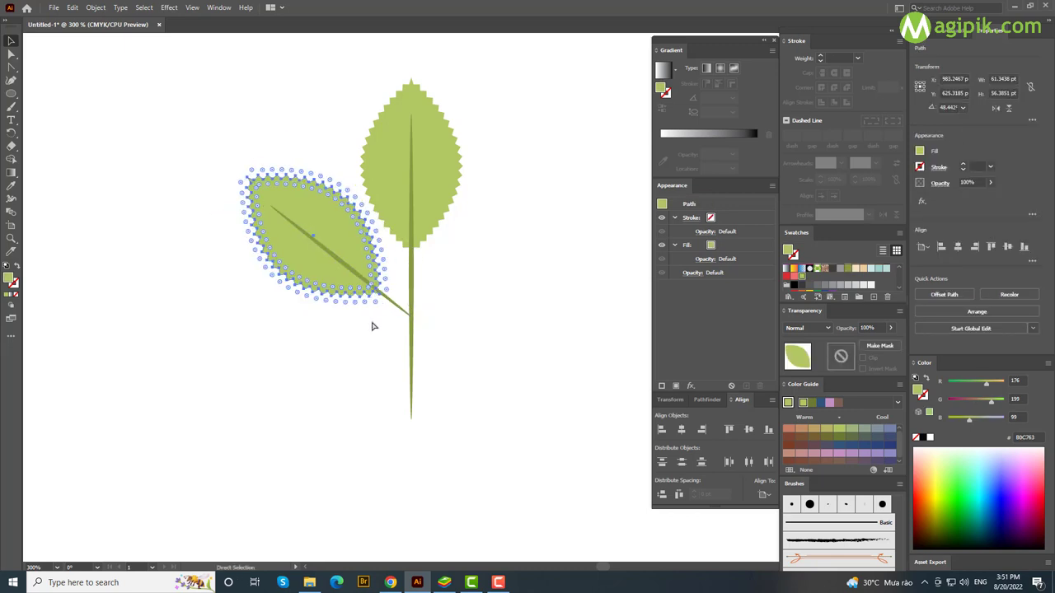
# Mirror a copy of the left leaf and midrib onto the stem's right side.
pyautogui.moveTo(375, 326); pyautogui.dragTo(372, 281)
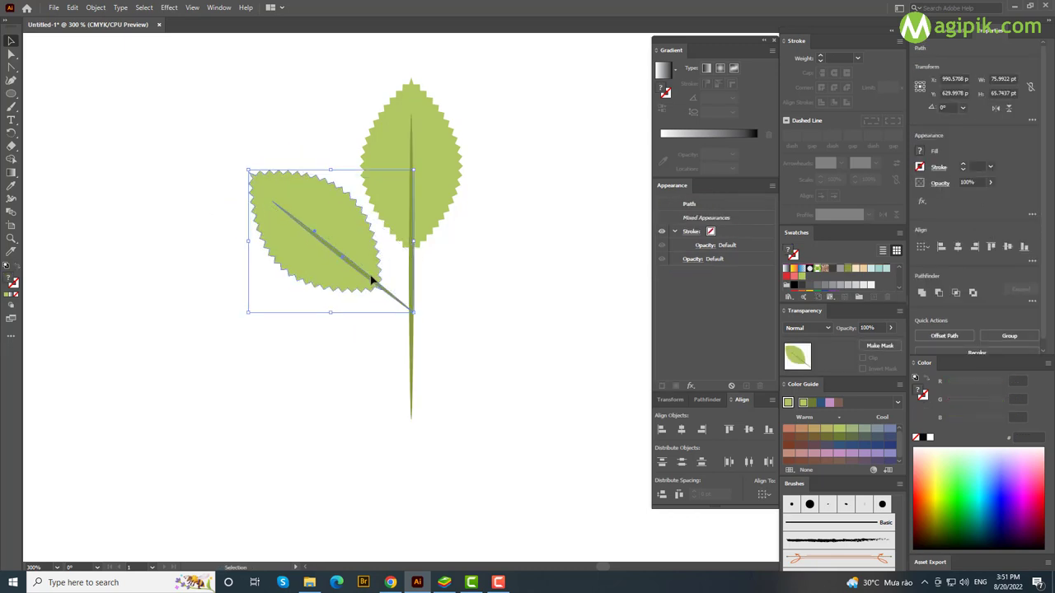
pyautogui.hotkey('ctrl', 'd')
pyautogui.moveTo(551, 349); pyautogui.dragTo(365, 372)
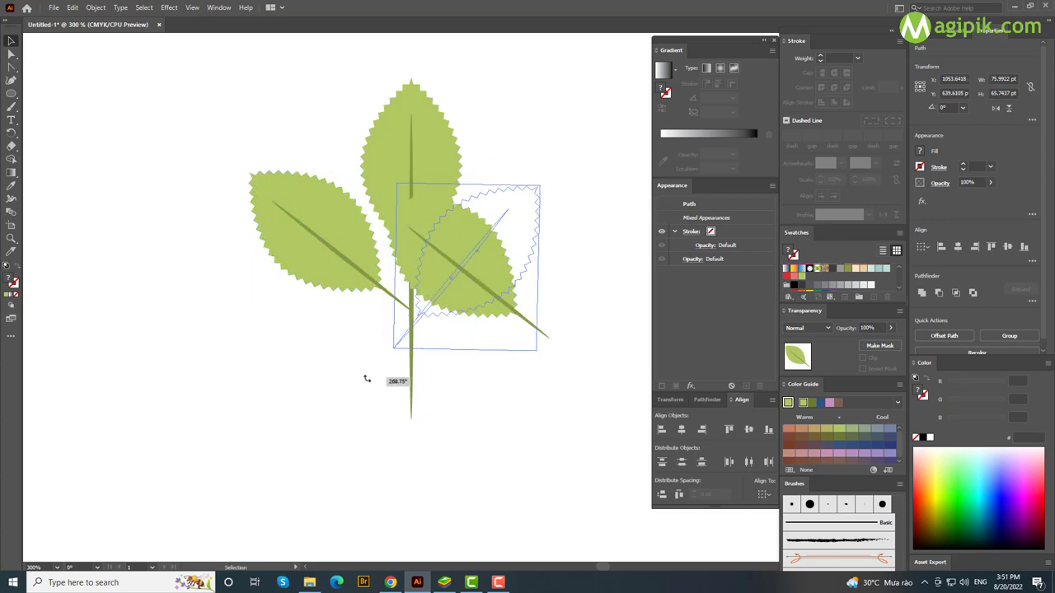
pyautogui.moveTo(450, 283); pyautogui.dragTo(467, 276)
# Rotate the leaf sprig 90° sideways, scale it down and move it beside the rose.
pyautogui.click(504, 379)
pyautogui.scroll(-2, 503, 380)
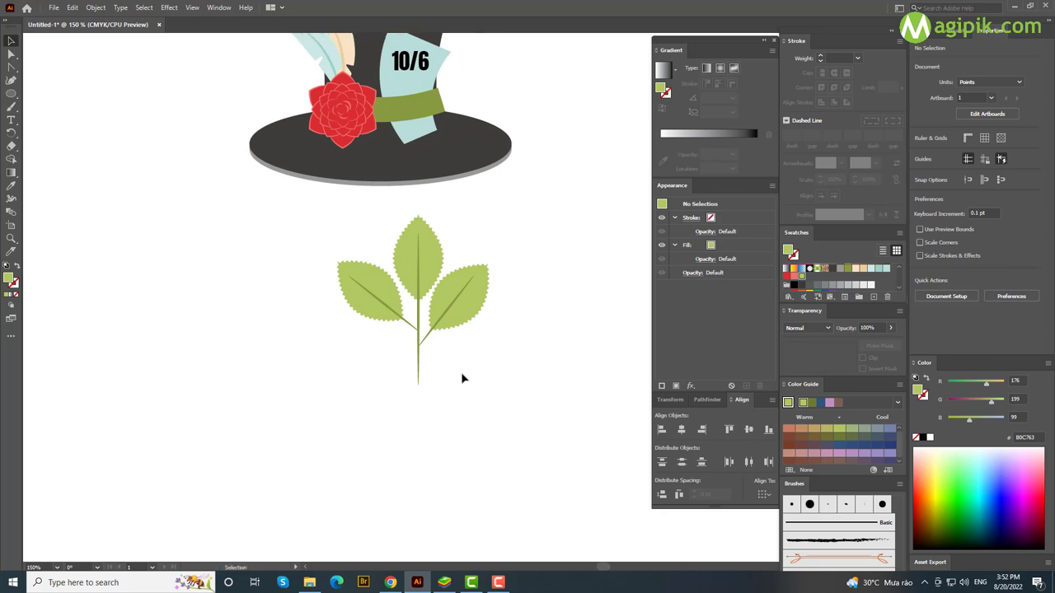
pyautogui.scroll(2, 460, 372)
pyautogui.moveTo(313, 294); pyautogui.dragTo(489, 419)
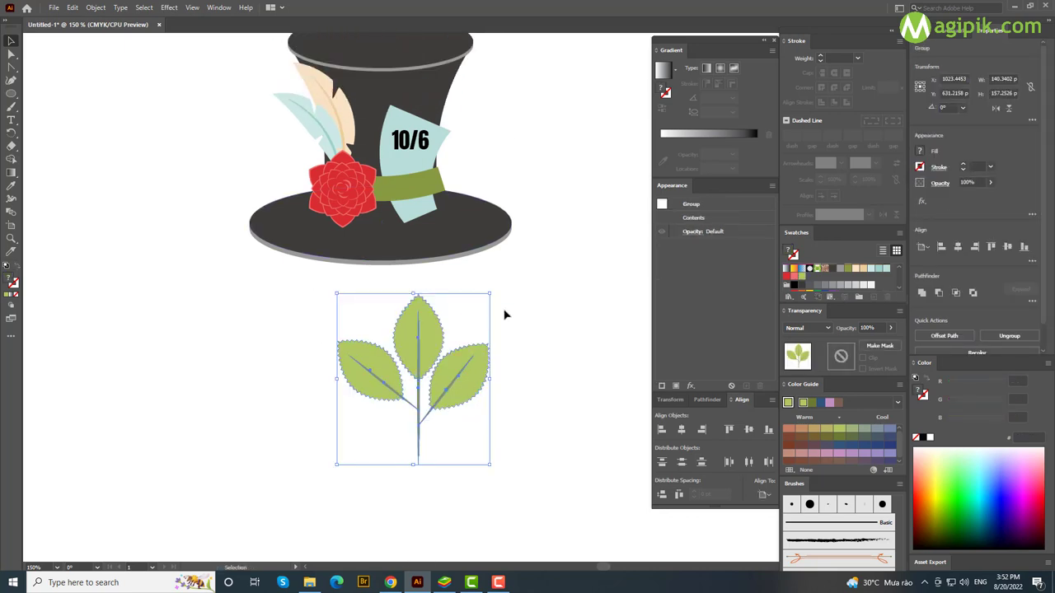
pyautogui.moveTo(505, 313)
pyautogui.mouseDown()
pyautogui.moveTo(334, 328)
pyautogui.moveTo(340, 340)
pyautogui.mouseUp()
pyautogui.scroll(2, 302, 219)
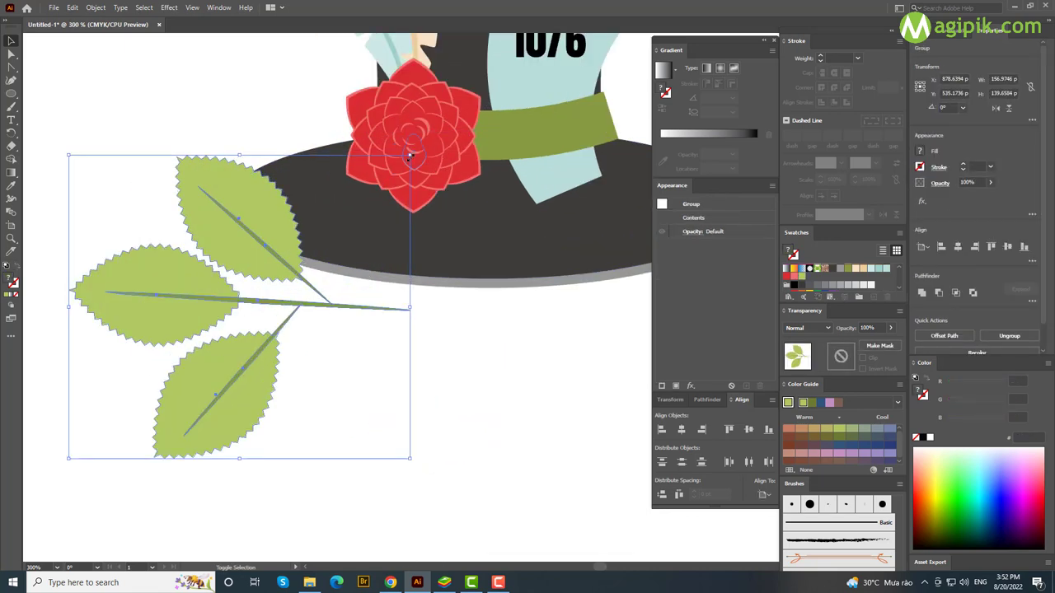
pyautogui.moveTo(409, 155); pyautogui.dragTo(338, 281)
pyautogui.scroll(2, 295, 325)
pyautogui.moveTo(206, 421); pyautogui.dragTo(387, 165)
# Shrink the sprig further and tuck it against the rose's left edge.
pyautogui.scroll(2, 384, 228)
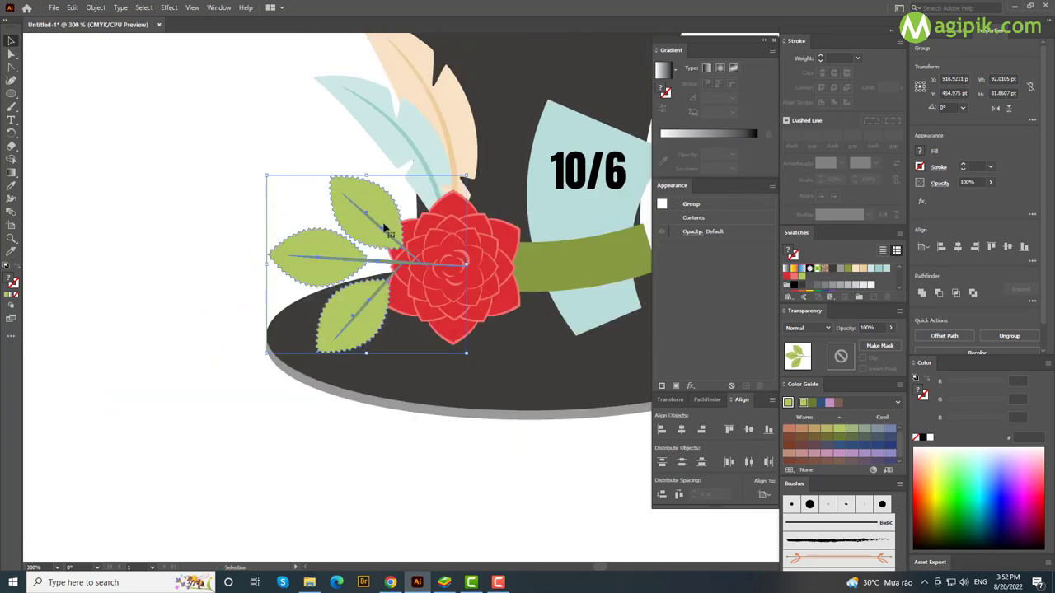
pyautogui.moveTo(470, 176)
pyautogui.mouseDown()
pyautogui.moveTo(466, 198)
pyautogui.moveTo(430, 208)
pyautogui.mouseUp()
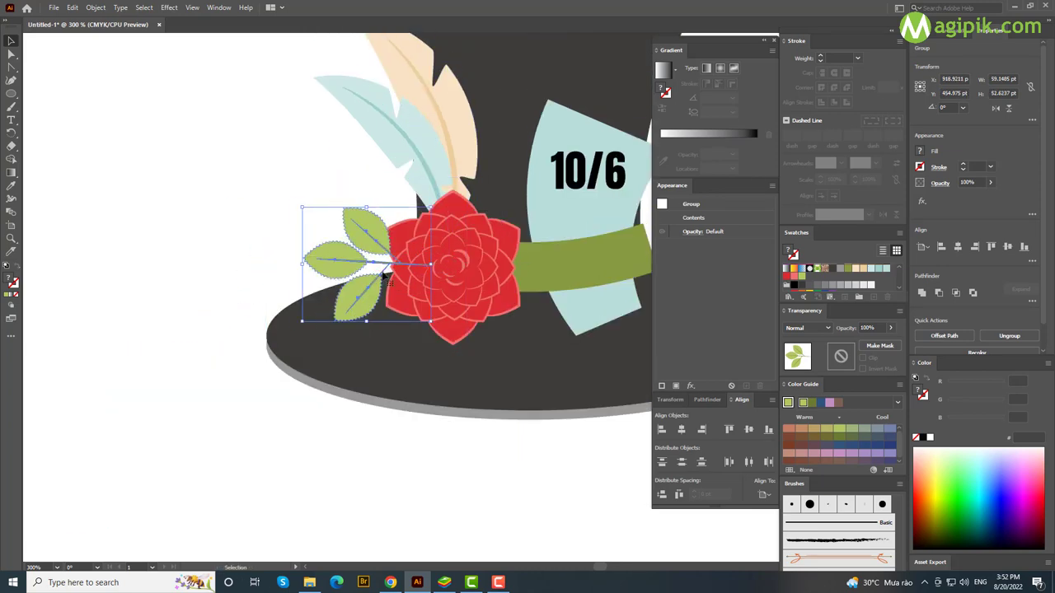
pyautogui.moveTo(431, 265); pyautogui.dragTo(437, 266)
pyautogui.click(488, 280)
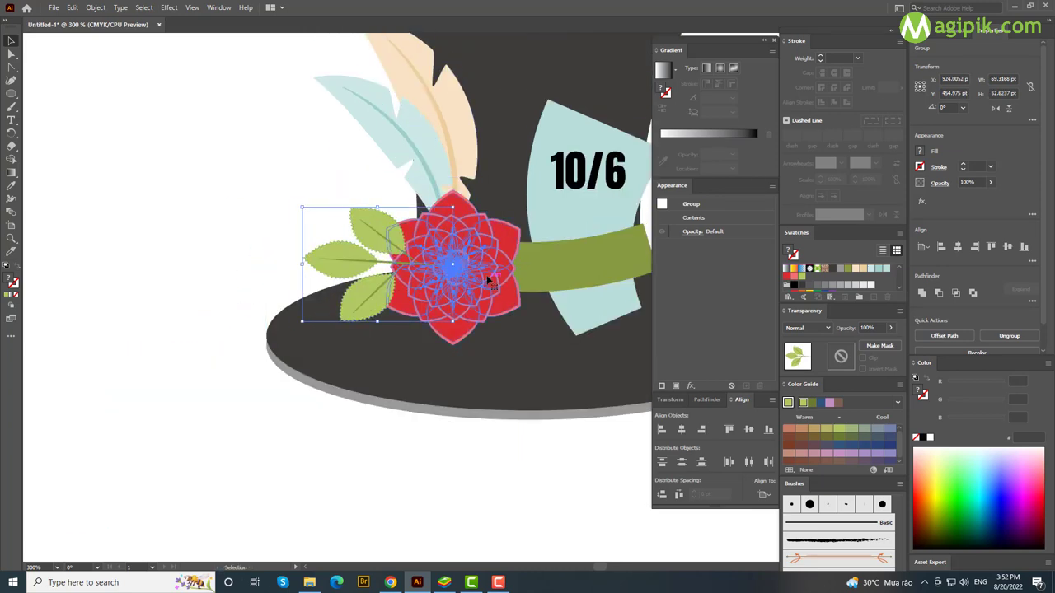
pyautogui.click(162, 302)
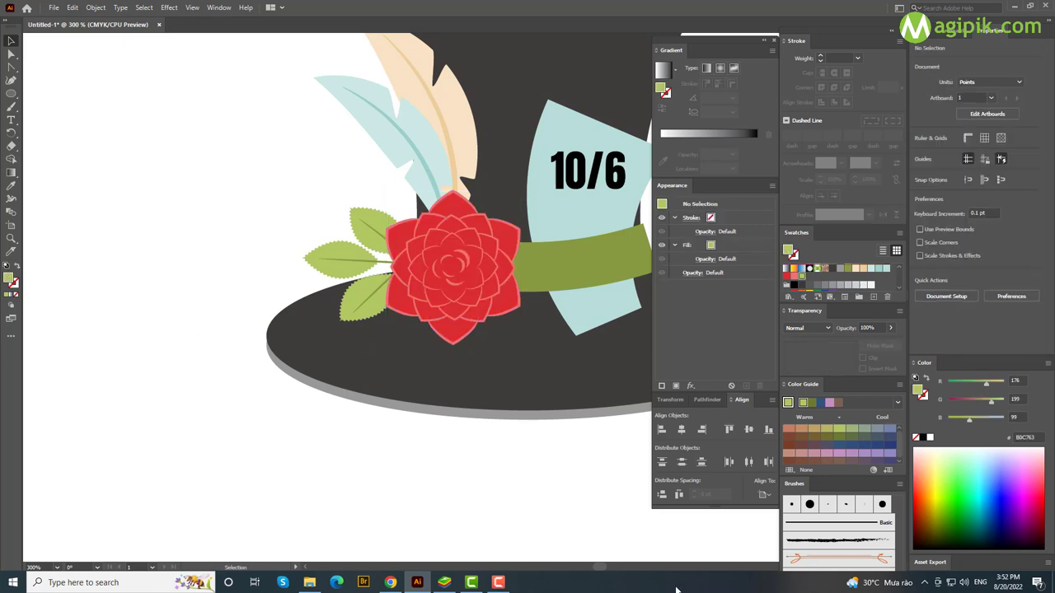
pyautogui.click(377, 305)
pyautogui.moveTo(311, 268); pyautogui.dragTo(296, 264)
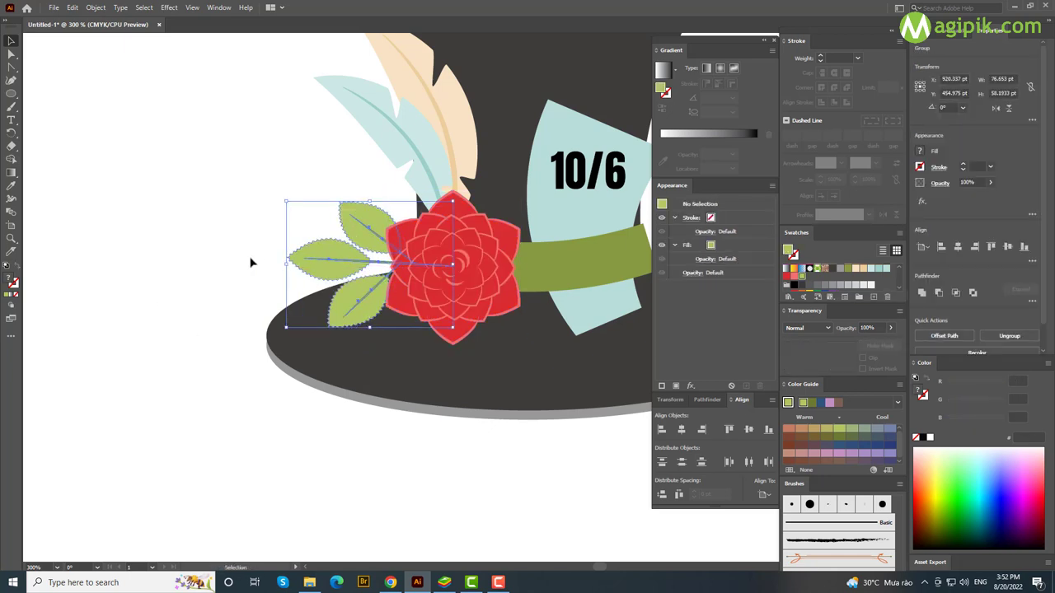
pyautogui.click(252, 261)
pyautogui.moveTo(370, 240); pyautogui.dragTo(324, 264)
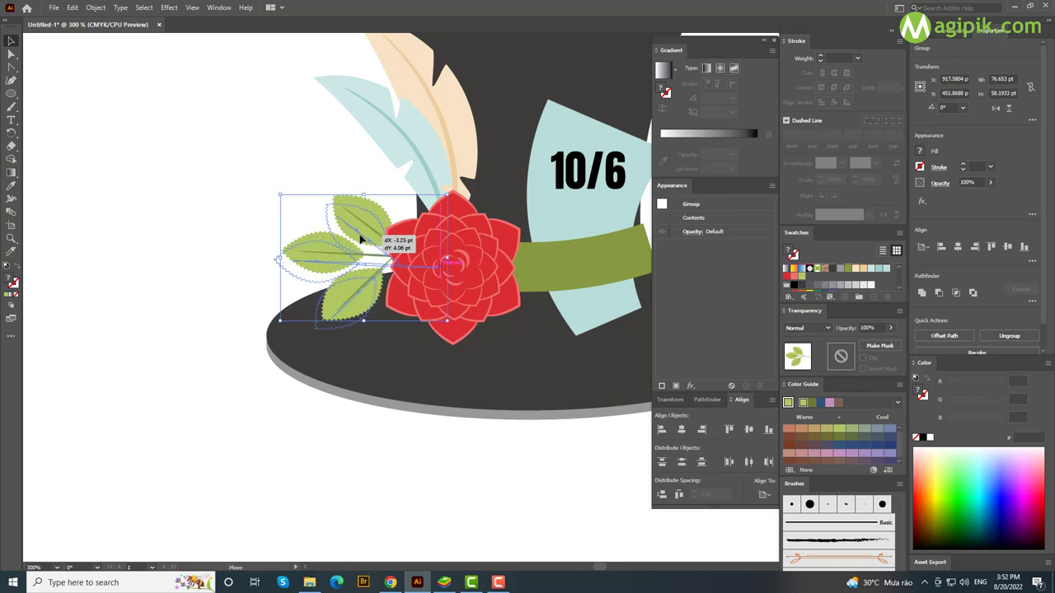
pyautogui.scroll(3, 338, 308)
# In isolation mode, move and slightly rotate the lower leaf toward the stem junction.
pyautogui.doubleClick(349, 305)
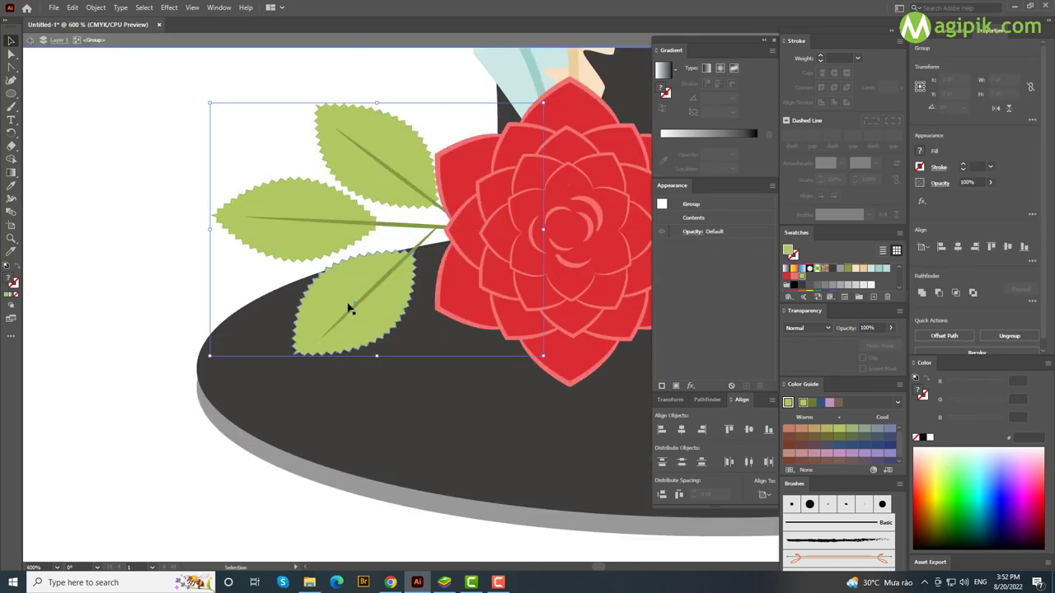
pyautogui.moveTo(383, 289); pyautogui.dragTo(358, 282)
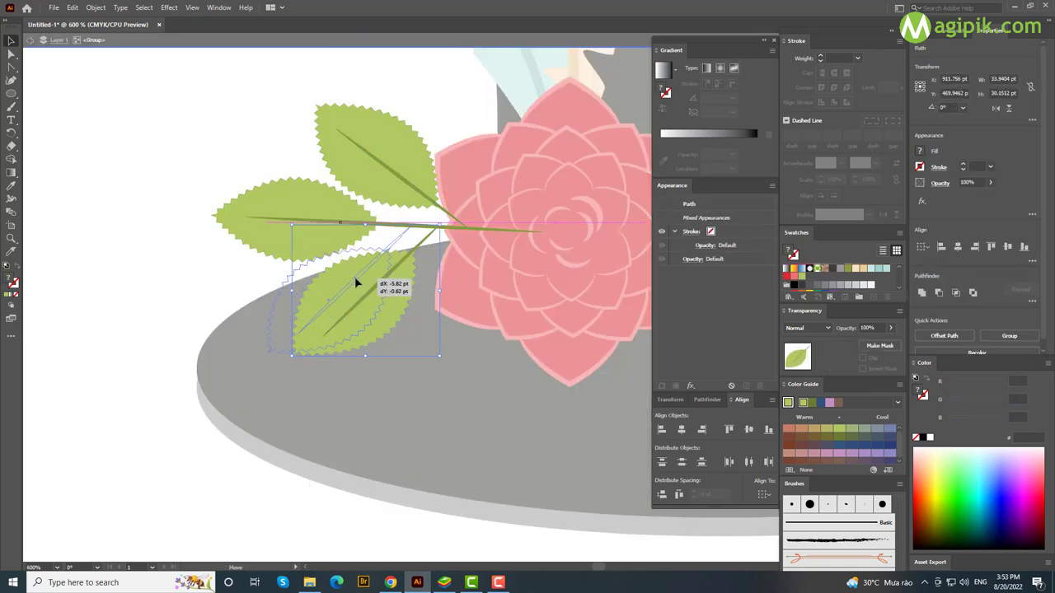
pyautogui.moveTo(417, 354); pyautogui.dragTo(438, 356)
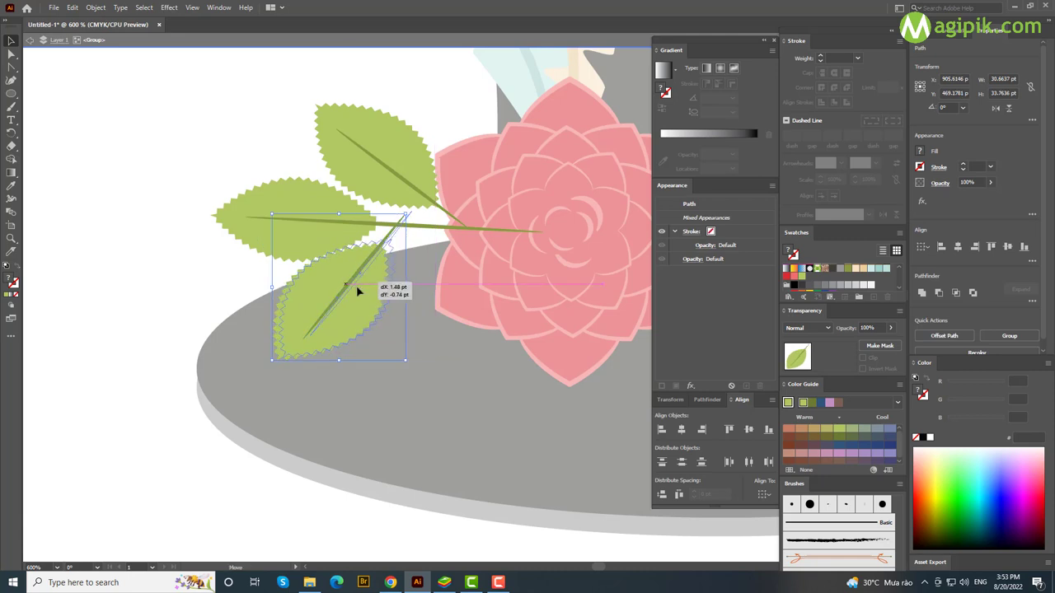
pyautogui.moveTo(356, 285); pyautogui.dragTo(357, 285)
pyautogui.click(407, 240)
pyautogui.moveTo(382, 251); pyautogui.dragTo(388, 252)
pyautogui.hotkey('ctrl', 'shift', 'a')
# Drag the lower and upper midrib ends onto the shared junction point.
pyautogui.press('a')
pyautogui.click(420, 208)
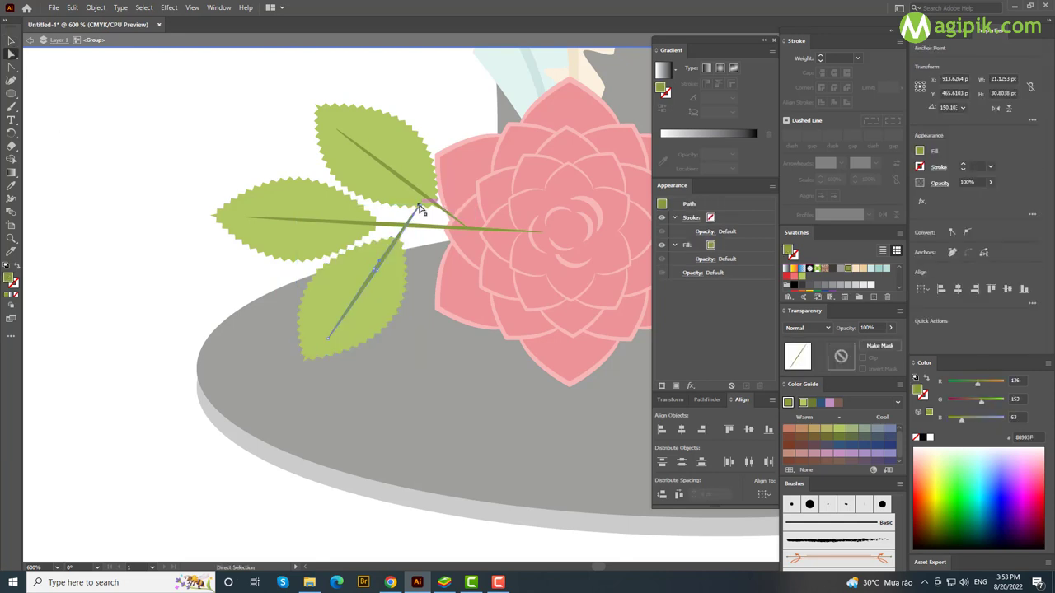
pyautogui.moveTo(409, 228)
pyautogui.mouseDown()
pyautogui.moveTo(416, 178)
pyautogui.moveTo(426, 247)
pyautogui.mouseUp()
pyautogui.click(435, 217)
pyautogui.click(231, 159)
pyautogui.press('a')
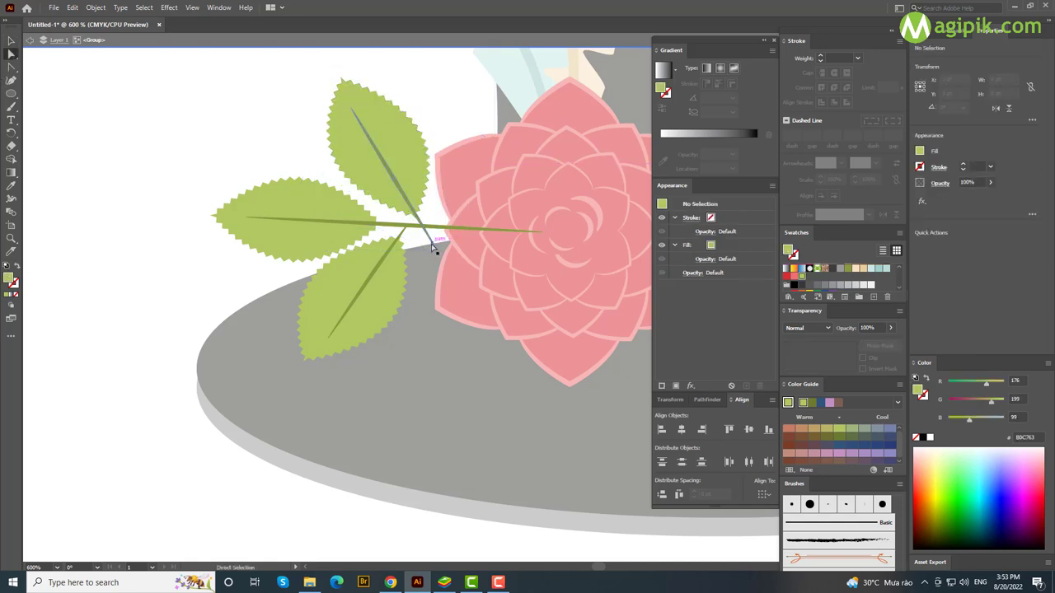
pyautogui.click(434, 246)
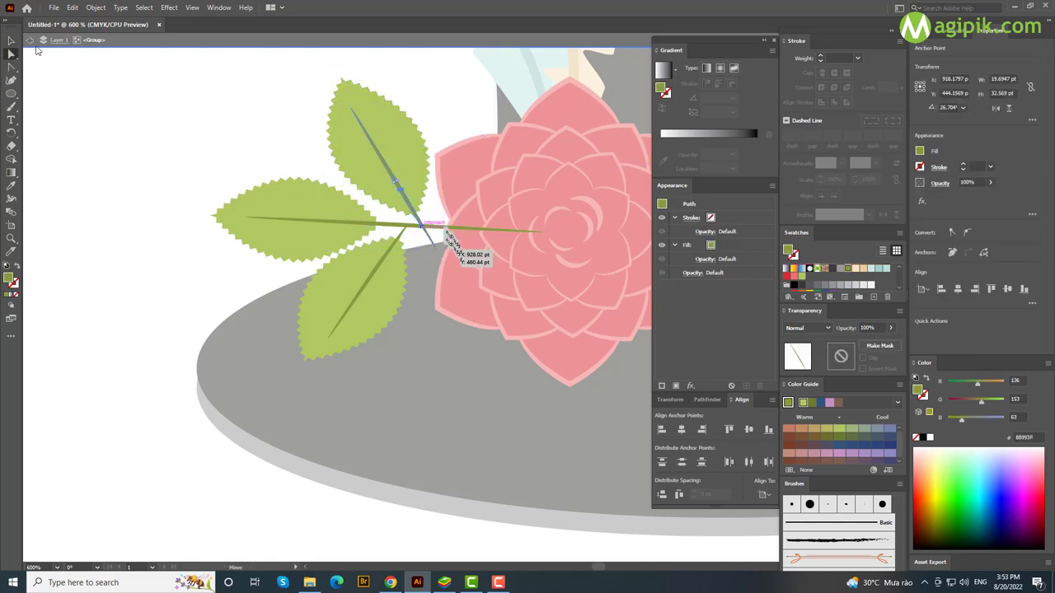
pyautogui.moveTo(446, 230); pyautogui.dragTo(421, 225)
# Exit isolation mode and nudge the whole sprig slightly right and down.
pyautogui.press('v')
pyautogui.click(30, 41)
pyautogui.moveTo(353, 234); pyautogui.dragTo(371, 239)
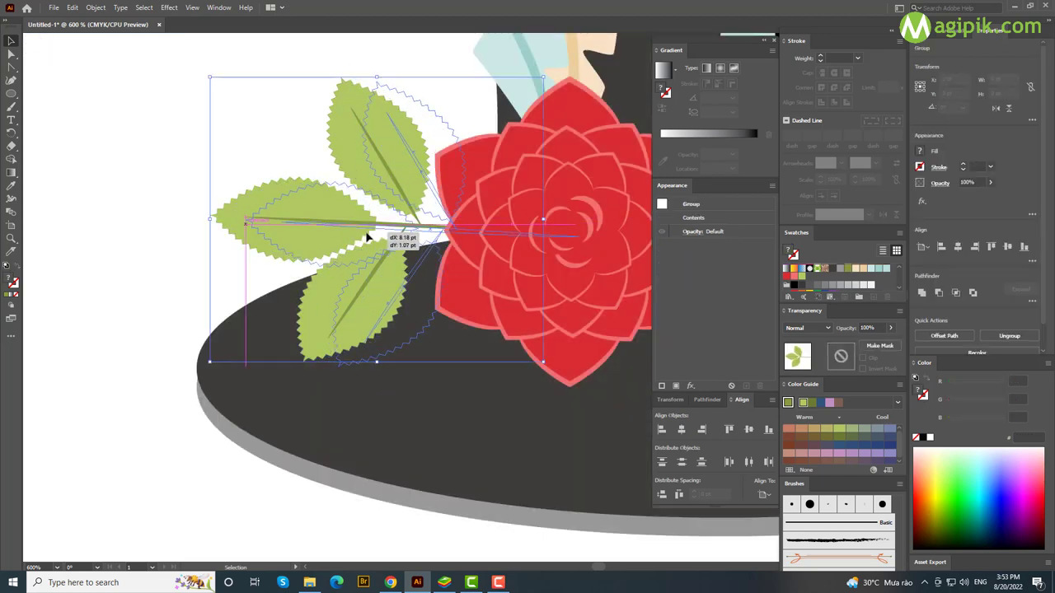
pyautogui.hotkey('ctrl', '-')
pyautogui.hotkey('ctrl', '-')
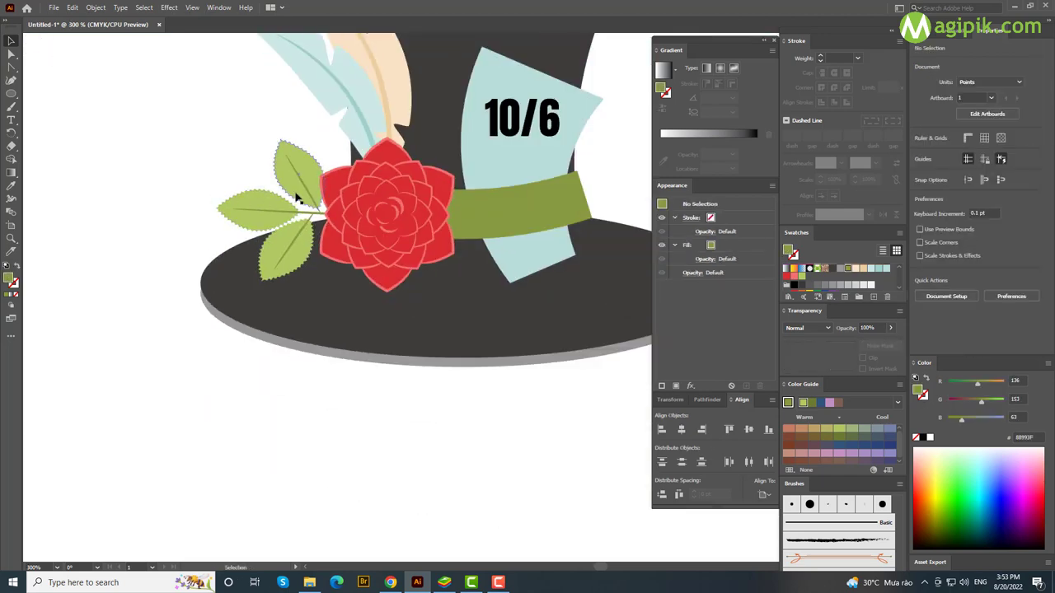
# Place a copy of the leaf sprig above the rose, turned to point upward.
pyautogui.moveTo(272, 206); pyautogui.dragTo(321, 200)
pyautogui.moveTo(524, 141); pyautogui.dragTo(421, 191)
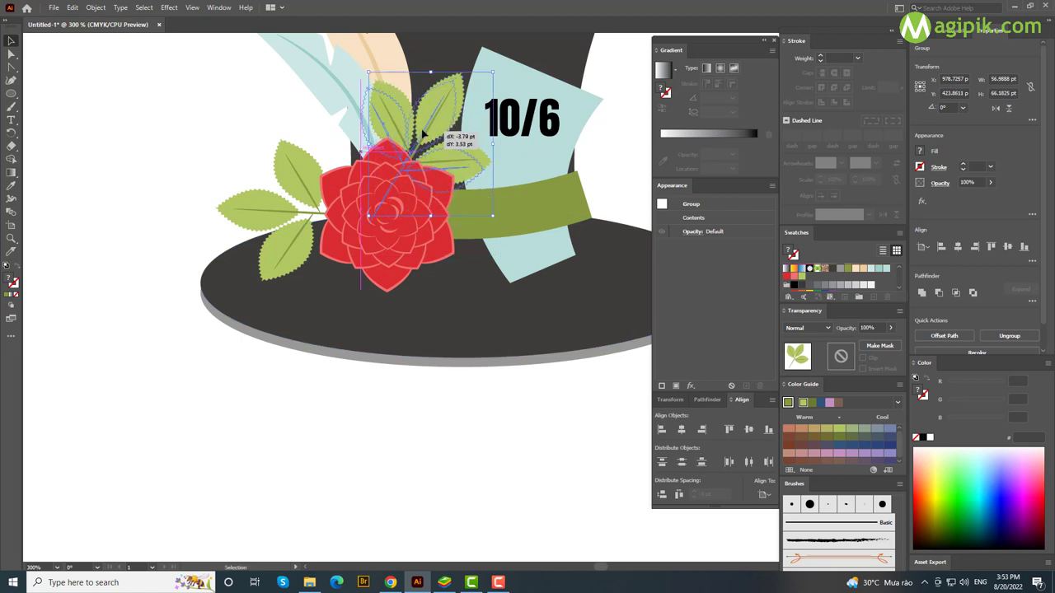
pyautogui.click(183, 143)
pyautogui.scroll(2, 431, 309)
pyautogui.scroll(1, 432, 335)
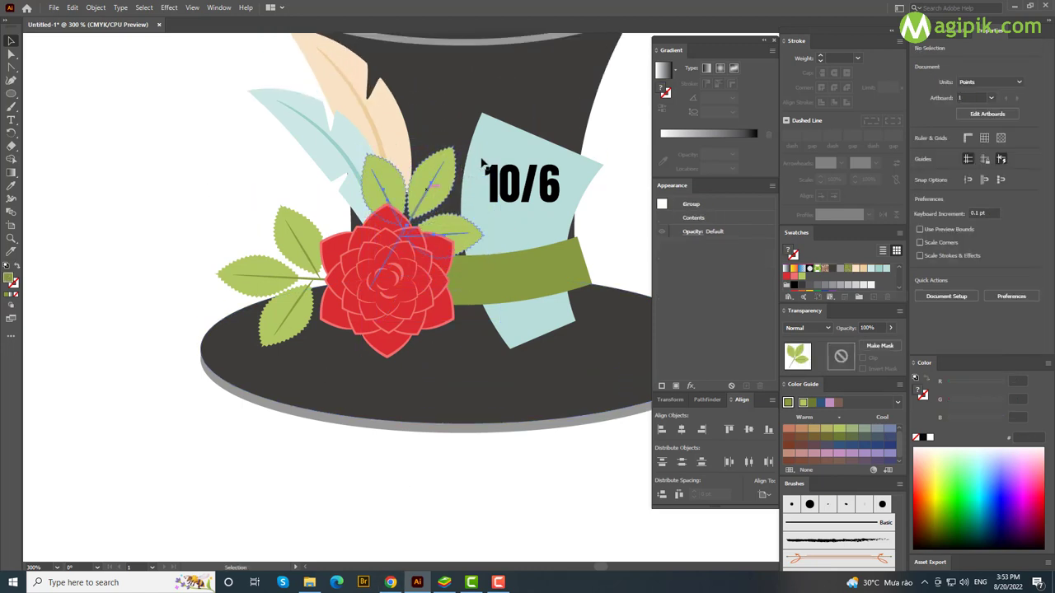
# Nudge the upper sprigs, left sprig and rose closer together around the hat band.
pyautogui.moveTo(412, 186); pyautogui.dragTo(412, 173)
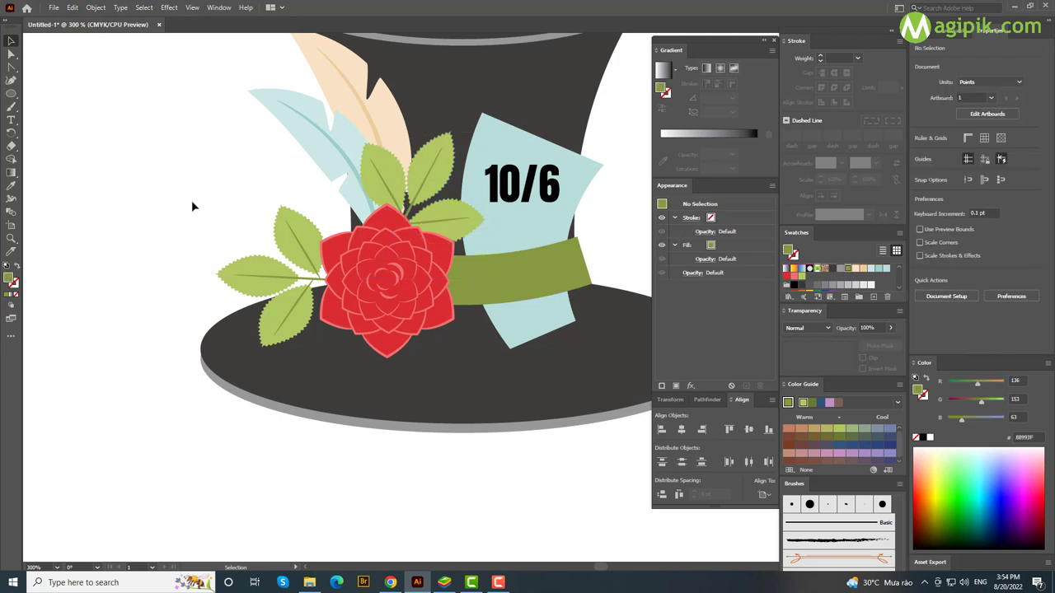
pyautogui.moveTo(264, 296); pyautogui.dragTo(273, 301)
pyautogui.click(187, 255)
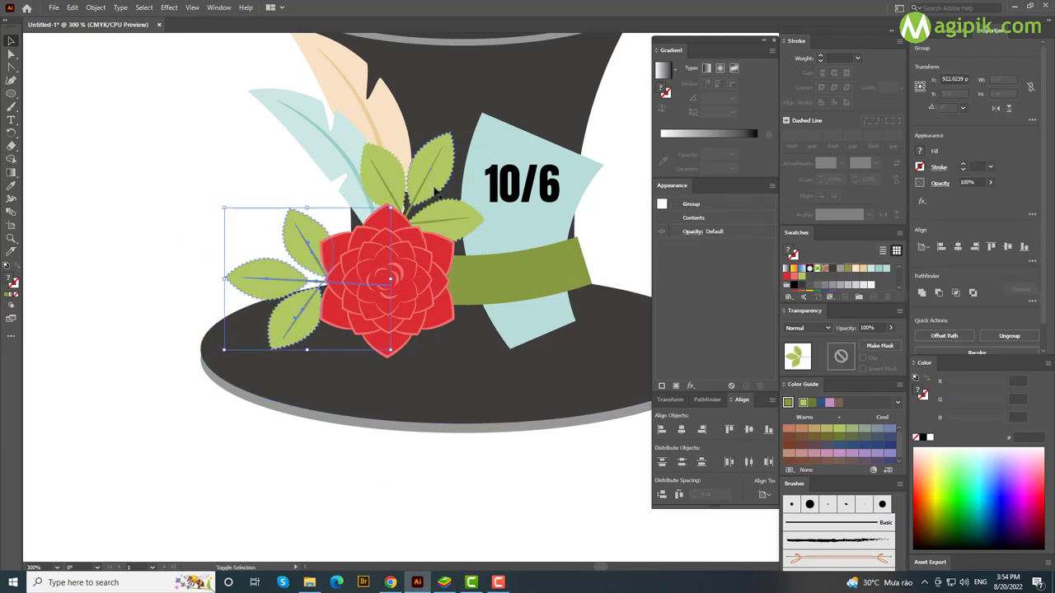
pyautogui.moveTo(392, 280); pyautogui.dragTo(368, 279)
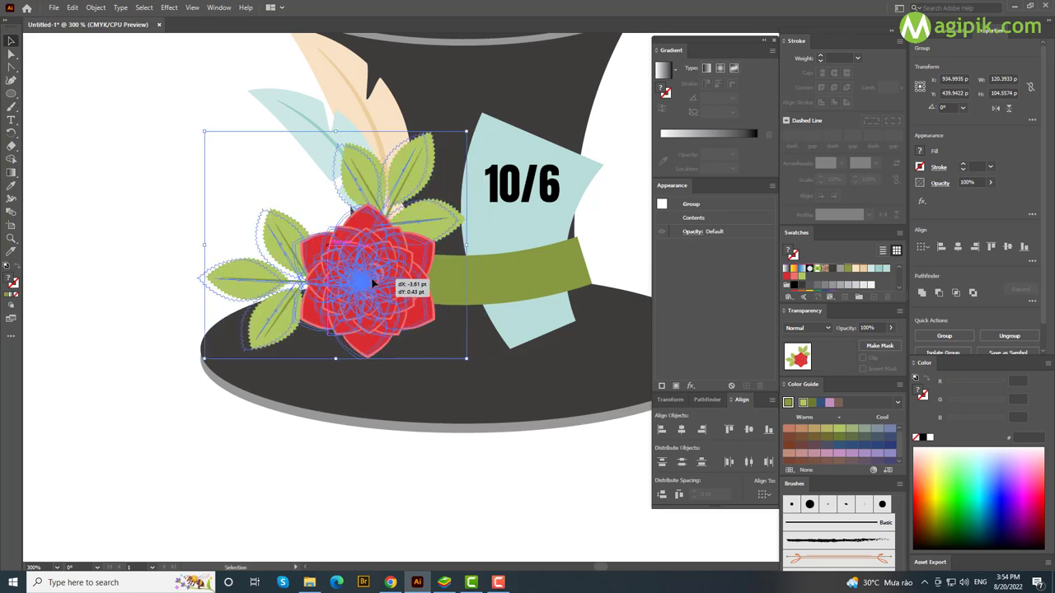
pyautogui.click(405, 178)
pyautogui.moveTo(392, 190)
pyautogui.mouseDown()
pyautogui.moveTo(404, 184)
pyautogui.moveTo(352, 156)
pyautogui.mouseUp()
pyautogui.click(355, 476)
# Check the leaf sprig placement and zoom out to view the whole hat.
pyautogui.scroll(2, 355, 476)
pyautogui.hscroll(-1, 354, 475)
pyautogui.click(450, 235)
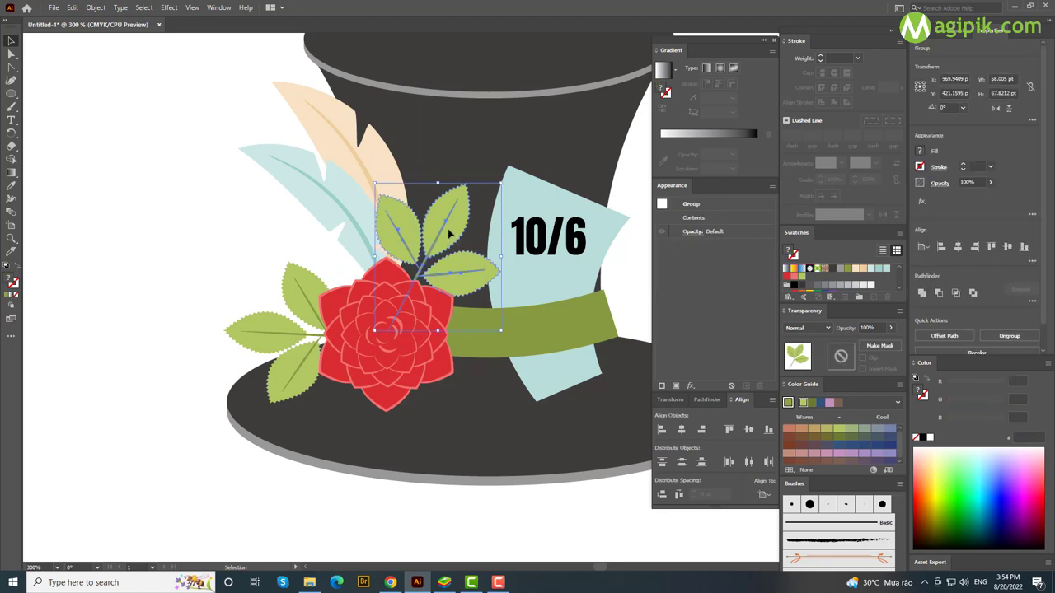
pyautogui.click(217, 272)
pyautogui.hotkey('ctrl', '-')
# Draw a light green rectangle to the right of the hat.
pyautogui.hotkey('ctrl', '-')
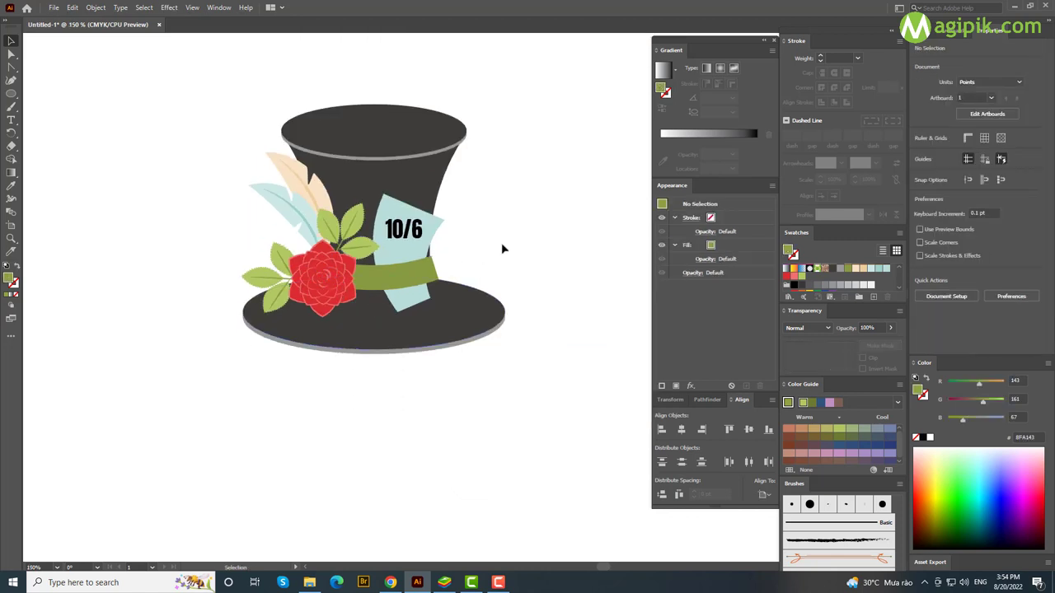
pyautogui.hotkey('ctrl', '-')
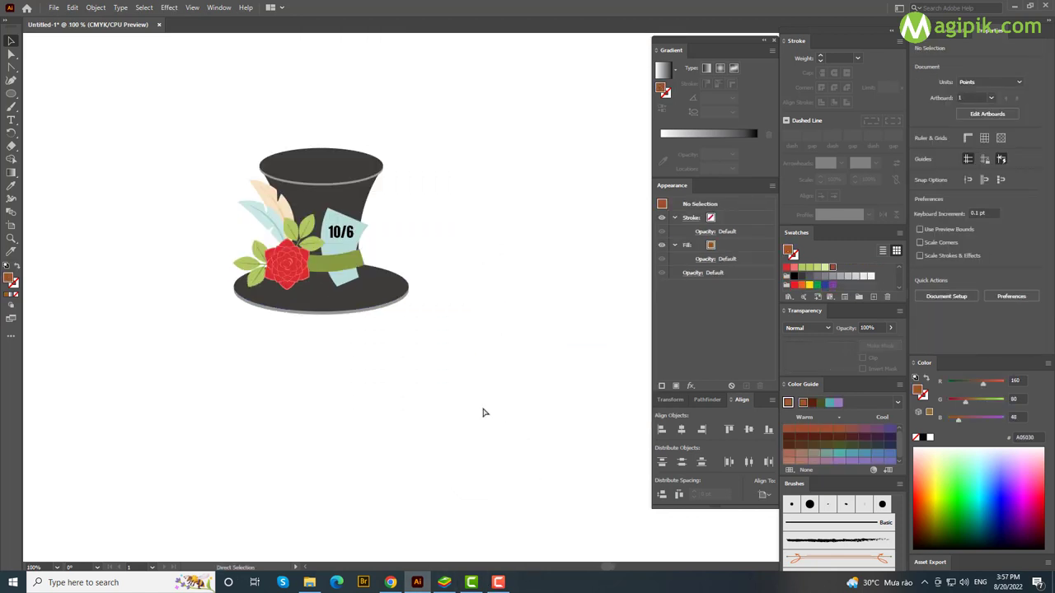
pyautogui.scroll(-1, 466, 370)
pyautogui.hscroll(1, 467, 370)
pyautogui.click(12, 93)
pyautogui.click(49, 91)
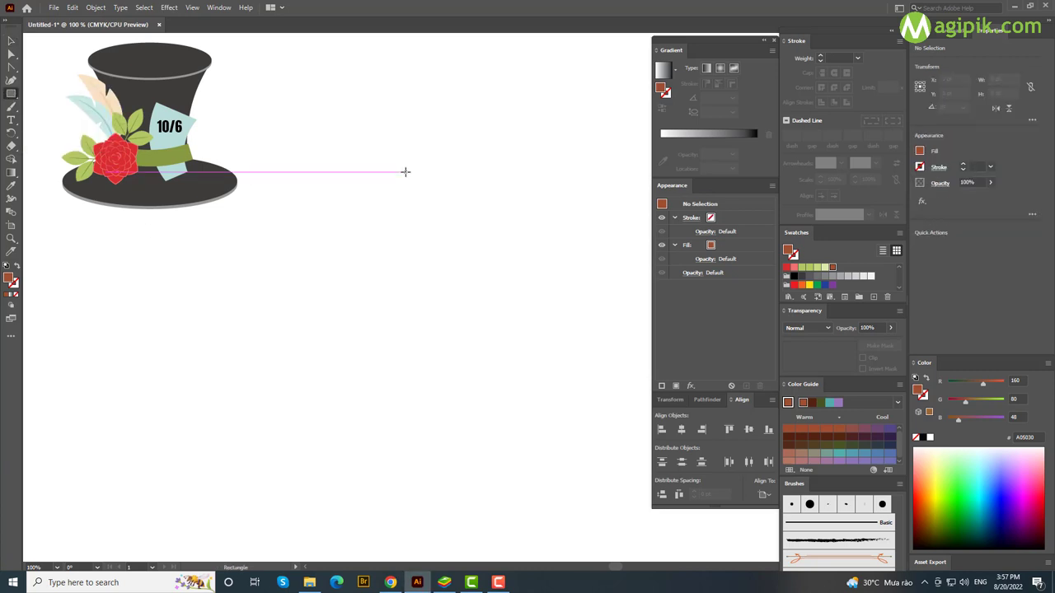
pyautogui.moveTo(398, 139); pyautogui.dragTo(473, 222)
pyautogui.press('v')
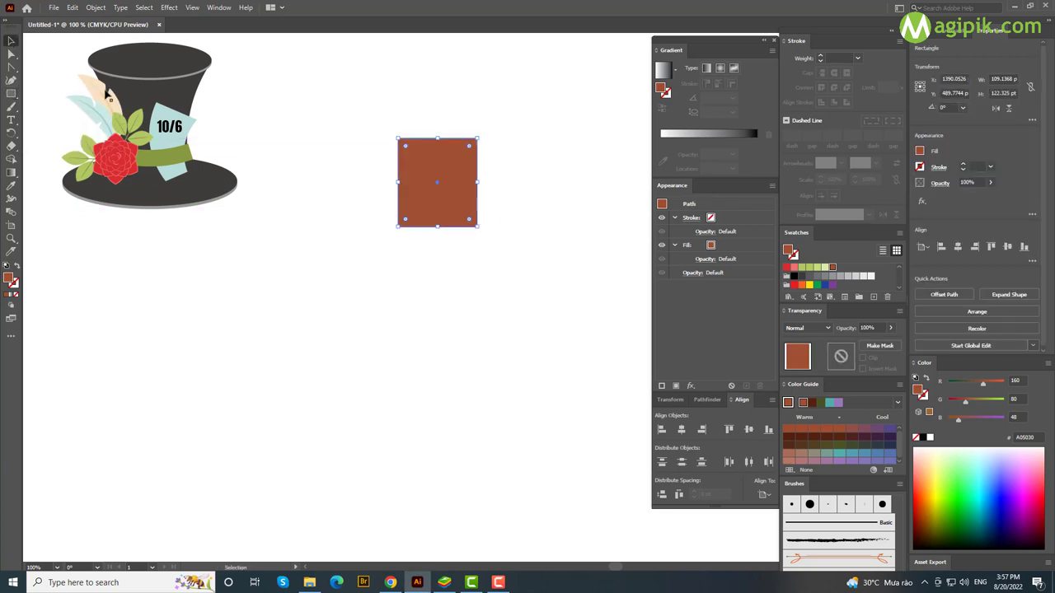
pyautogui.click(806, 268)
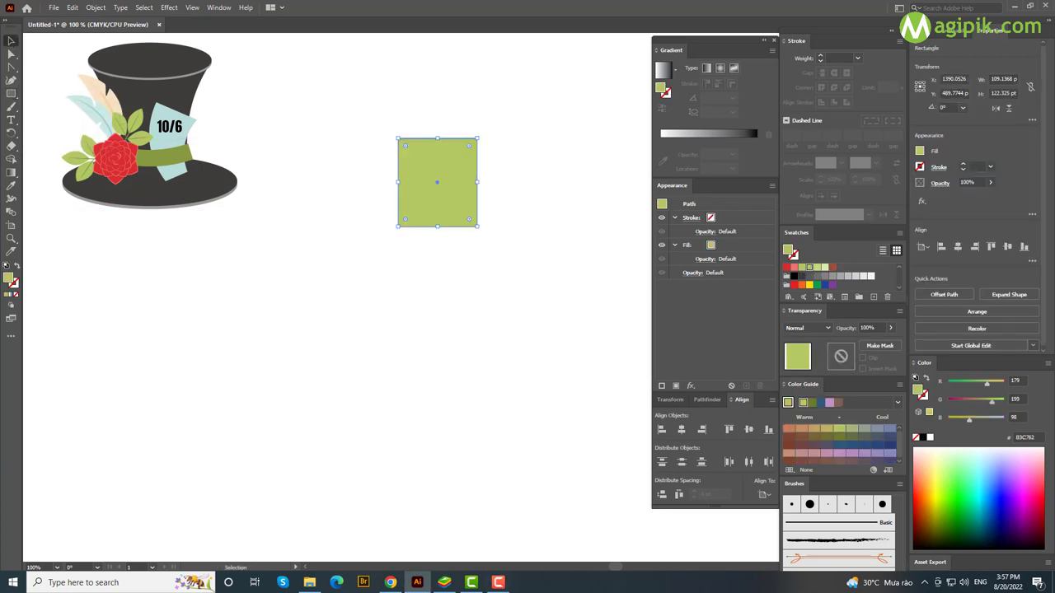
# Apply a Fish warp to the rectangle with Bend -10% and Vertical -30%.
pyautogui.click(168, 8)
pyautogui.moveTo(183, 149)
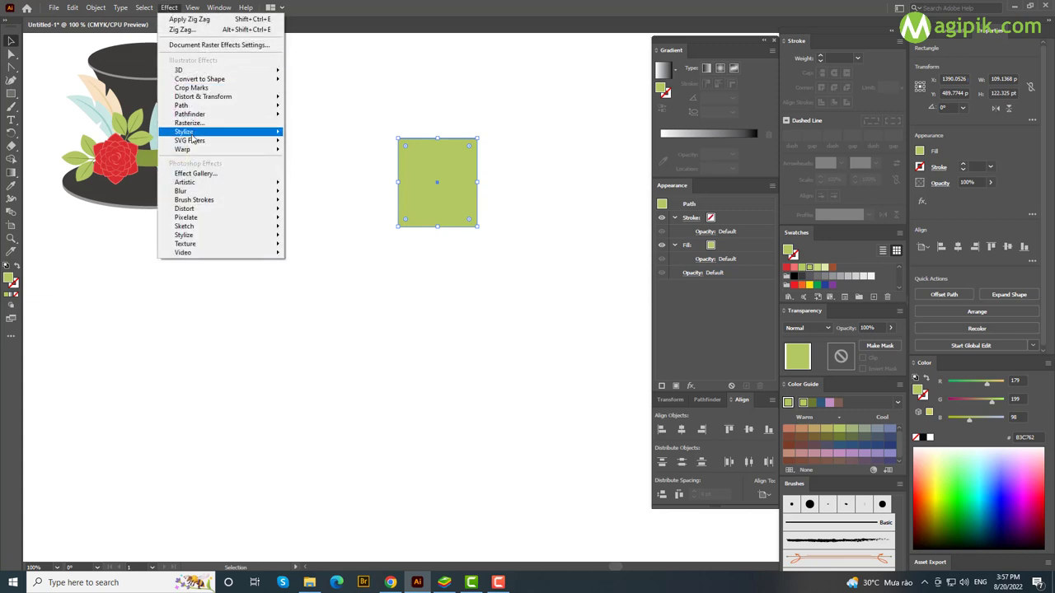
pyautogui.click(310, 199)
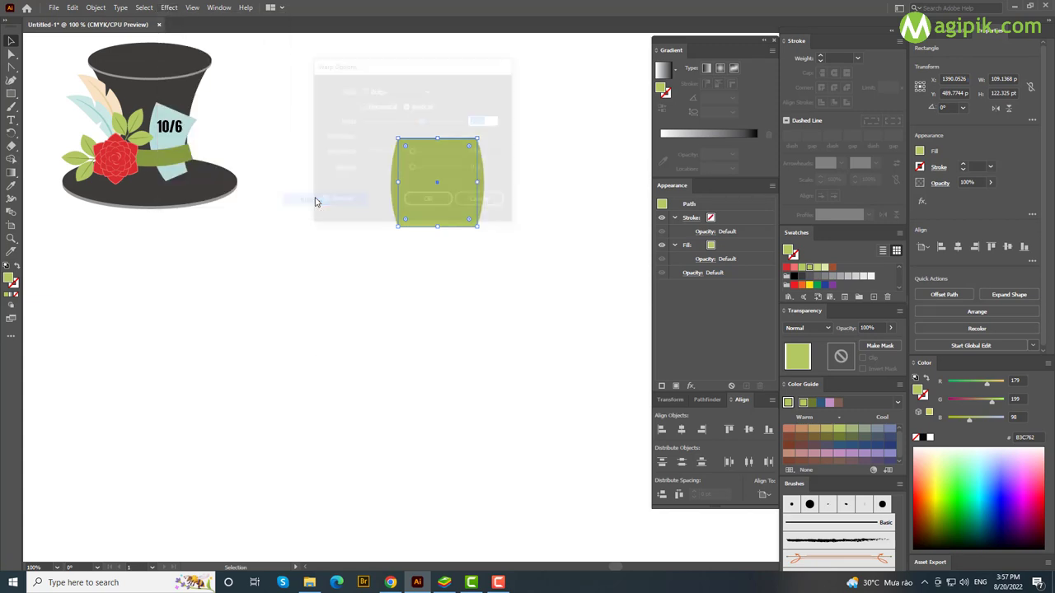
pyautogui.click(416, 90)
pyautogui.click(385, 216)
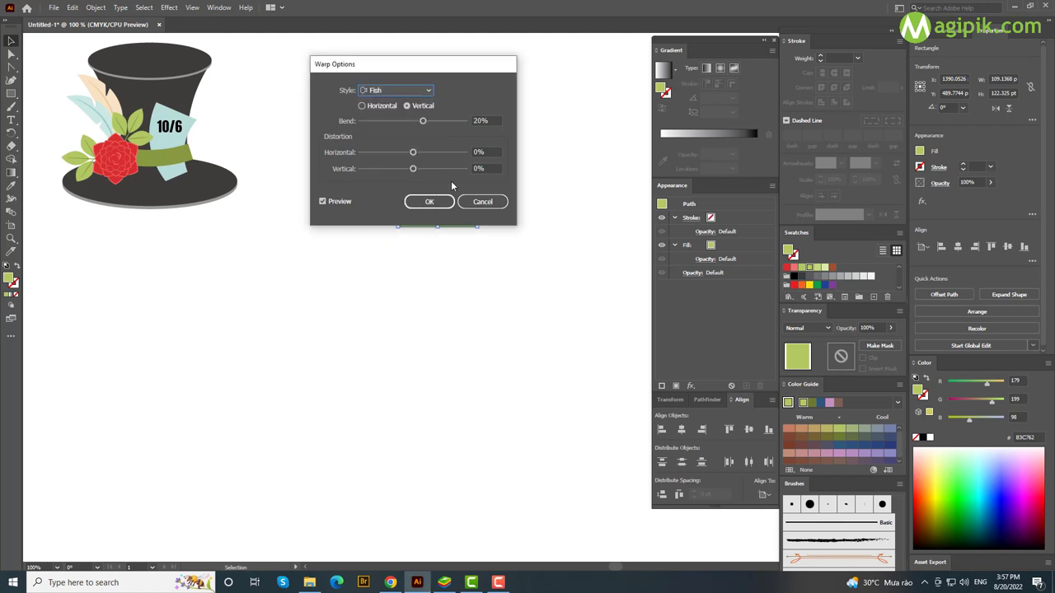
pyautogui.click(487, 120)
pyautogui.write('-10')
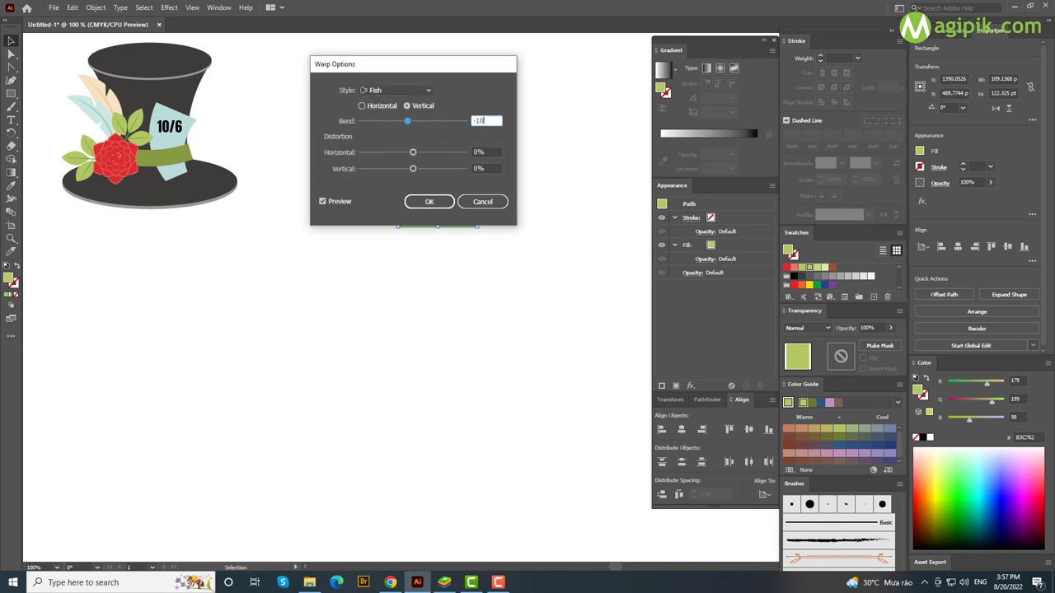
pyautogui.click(486, 168)
pyautogui.write('-30')
pyautogui.moveTo(396, 63); pyautogui.dragTo(595, 81)
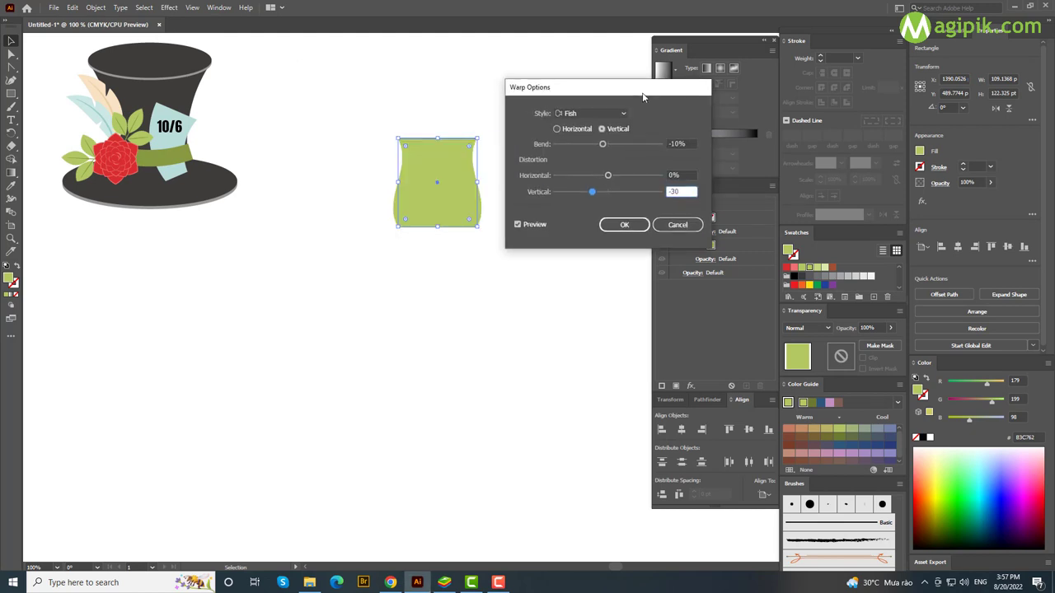
pyautogui.click(689, 169)
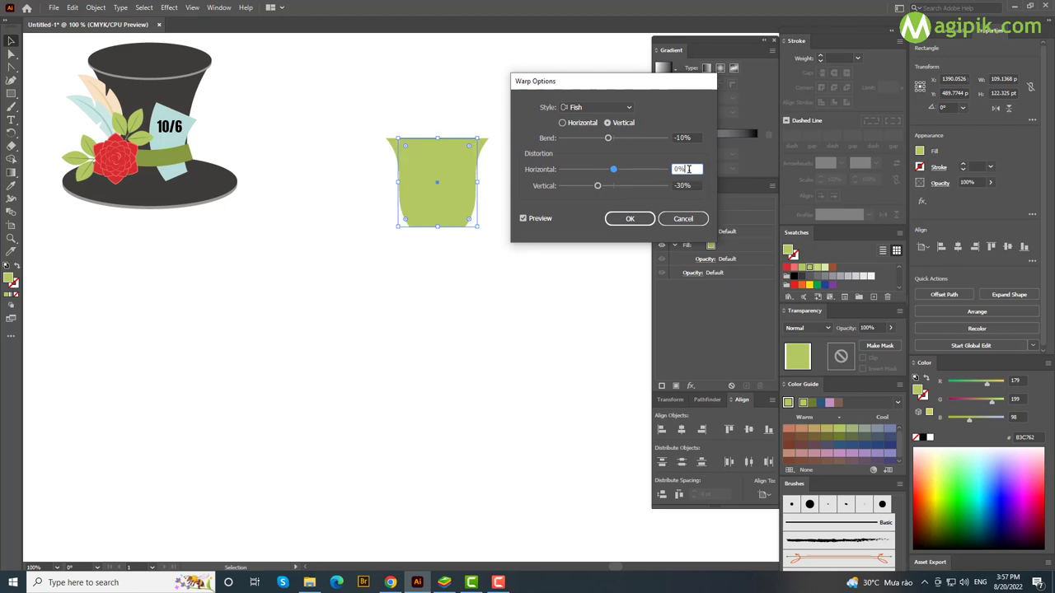
pyautogui.click(631, 223)
# Expand the warped rectangle's appearance into a plain cup shape.
pyautogui.click(96, 7)
pyautogui.click(132, 148)
pyautogui.click(350, 396)
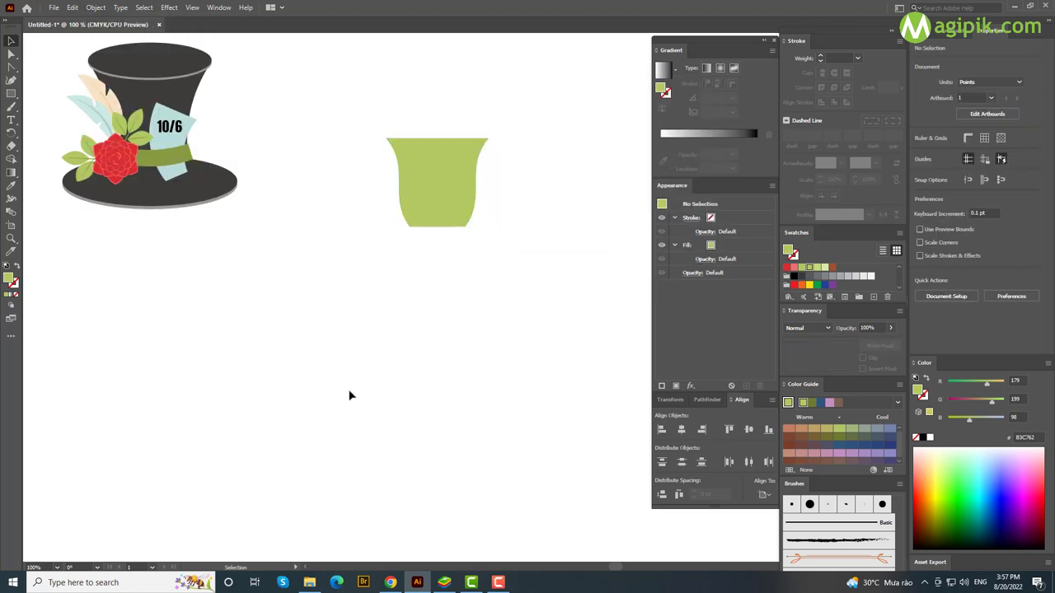
# Add a tall lighter-green oval highlight on the cup's left side.
pyautogui.rightClick(12, 93)
pyautogui.click(50, 120)
pyautogui.moveTo(408, 174)
pyautogui.mouseDown()
pyautogui.moveTo(427, 219)
pyautogui.moveTo(416, 194)
pyautogui.mouseUp()
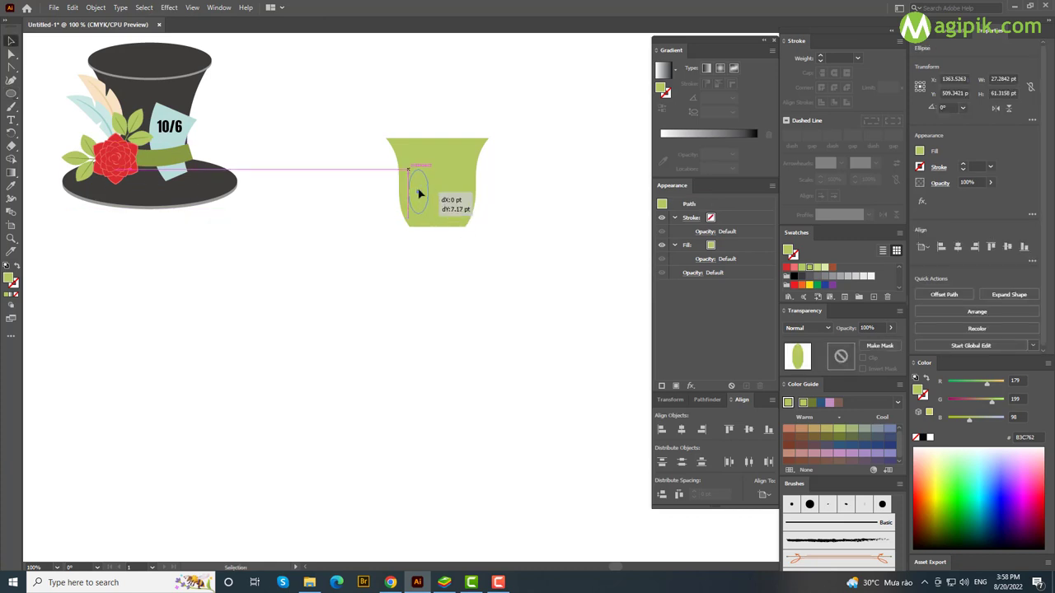
pyautogui.click(819, 270)
pyautogui.click(504, 251)
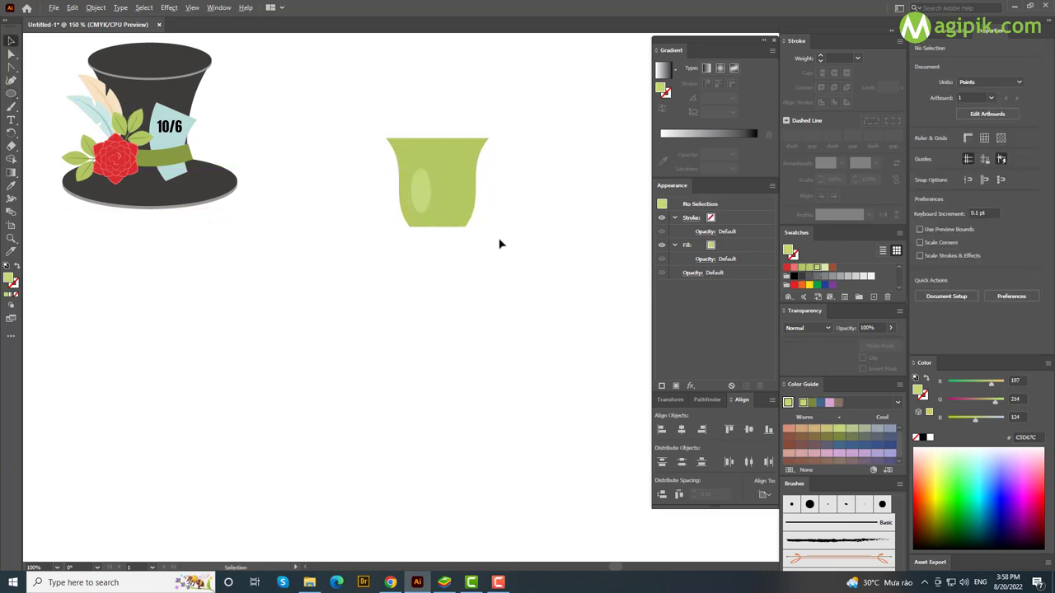
pyautogui.scroll(2, 503, 247)
# Draw a thin strip beneath the cup filled with the cup's green.
pyautogui.press('m')
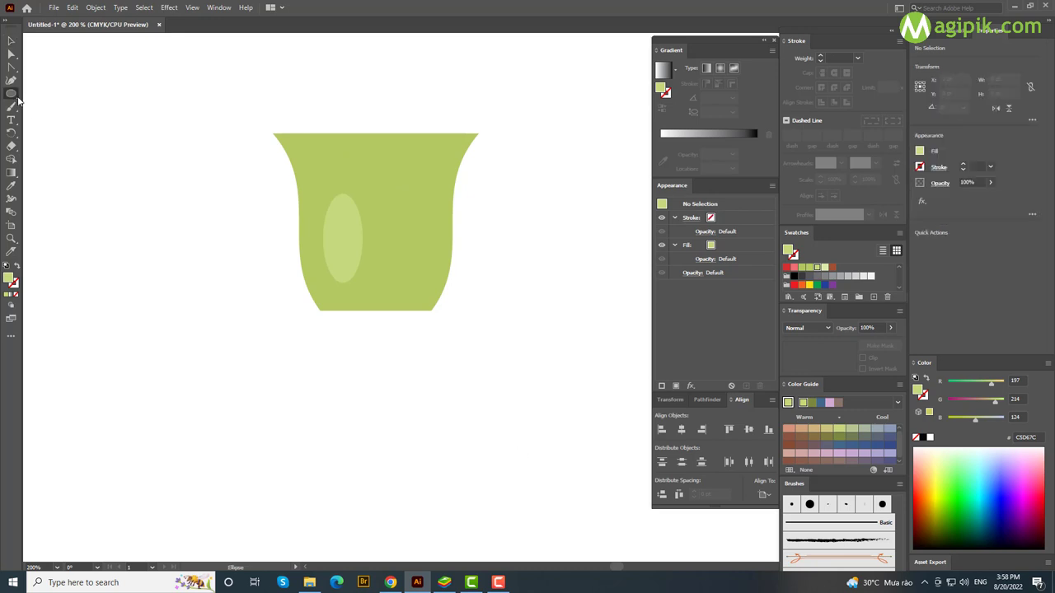
pyautogui.moveTo(314, 311); pyautogui.dragTo(438, 326)
pyautogui.press('v')
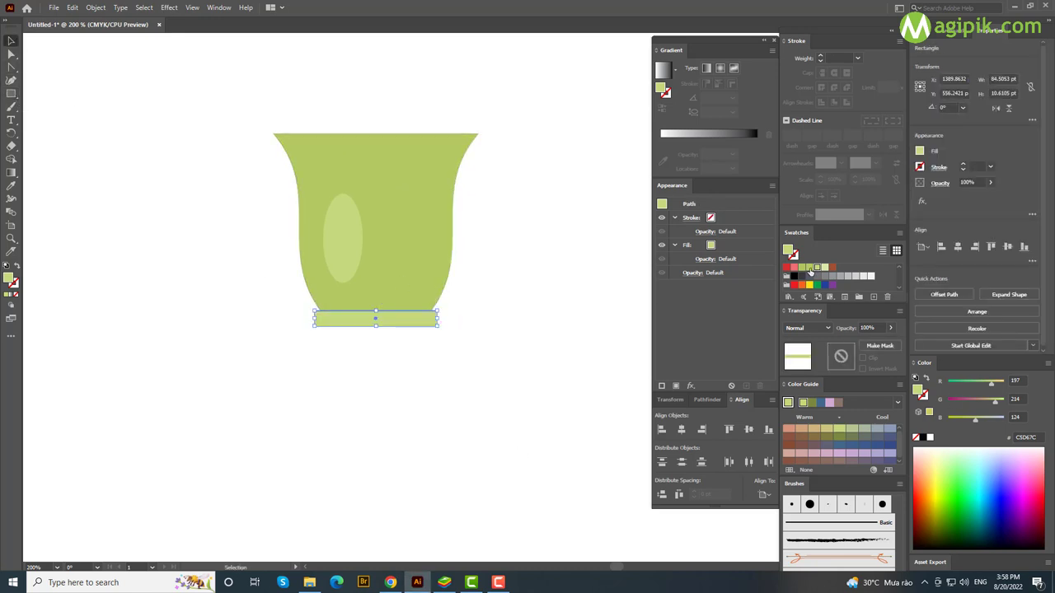
pyautogui.click(809, 268)
# Apply an Arc Lower warp to the base strip.
pyautogui.click(169, 7)
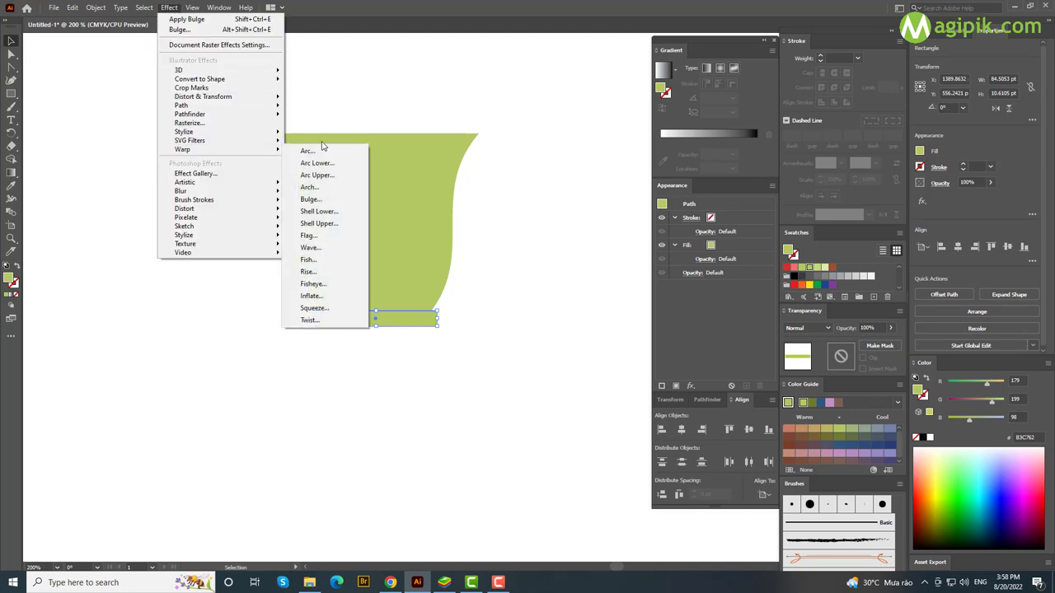
pyautogui.click(318, 144)
pyautogui.click(629, 108)
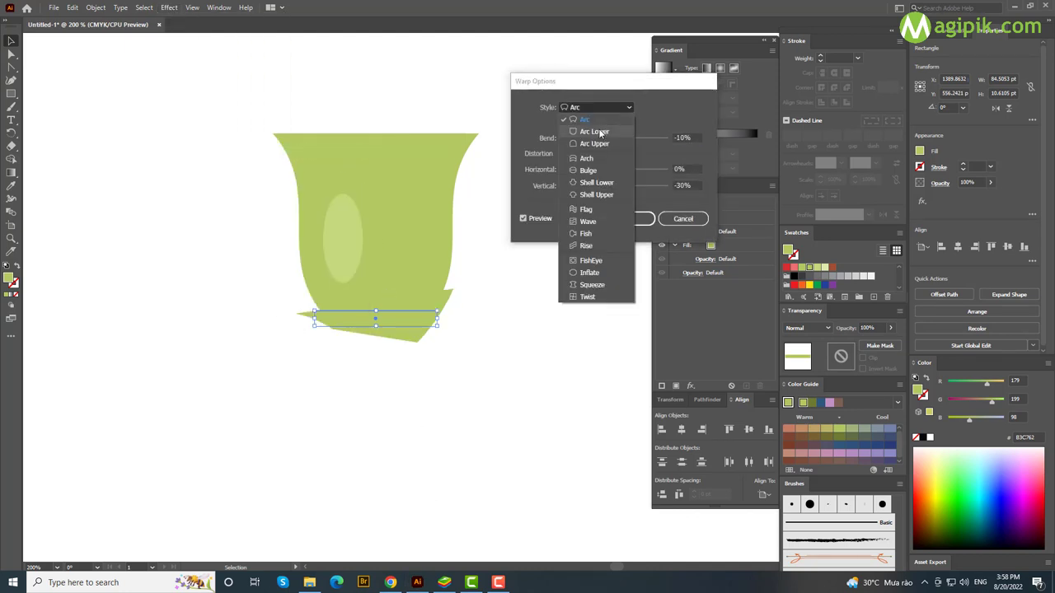
pyautogui.click(600, 133)
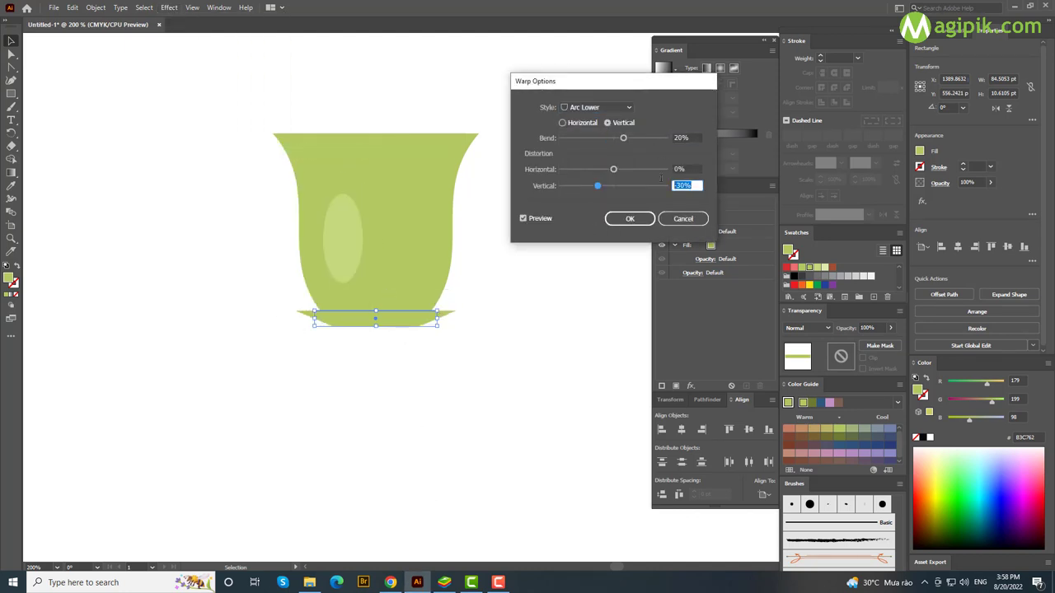
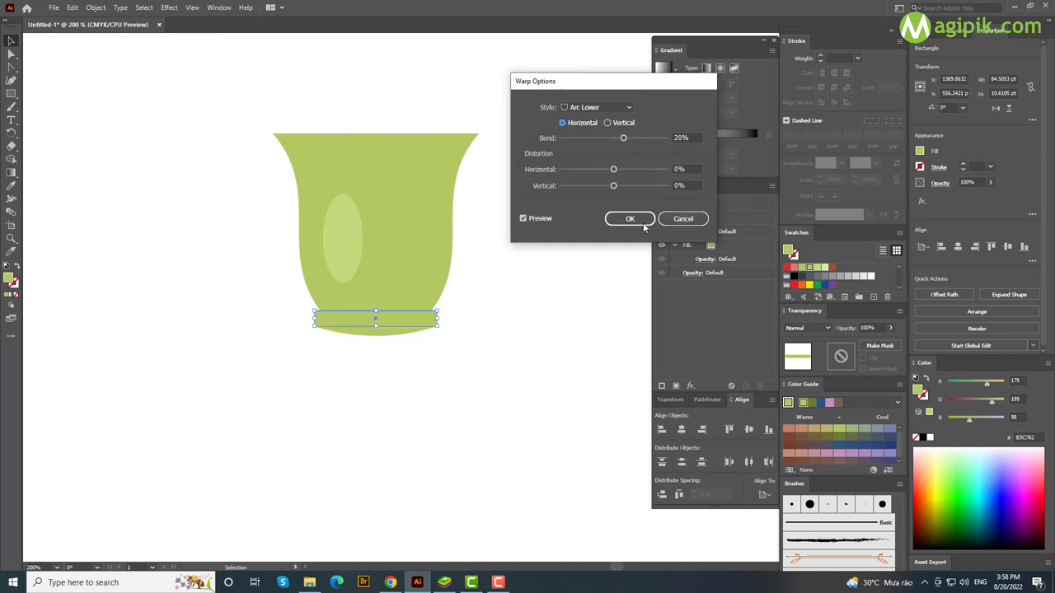
# Apply the Arc Lower warp at 20% bend to the base band and nudge it slightly upward.
pyautogui.click(645, 226)
pyautogui.click(473, 300)
pyautogui.click(377, 328)
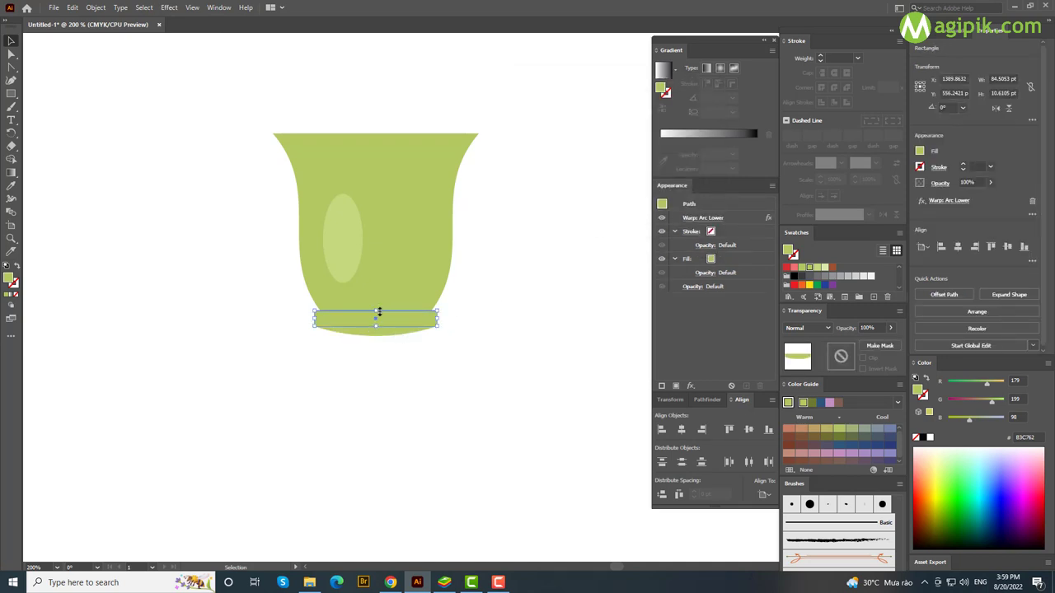
pyautogui.keyDown('shift'); pyautogui.click(388, 284); pyautogui.keyUp('shift')
pyautogui.click(430, 324)
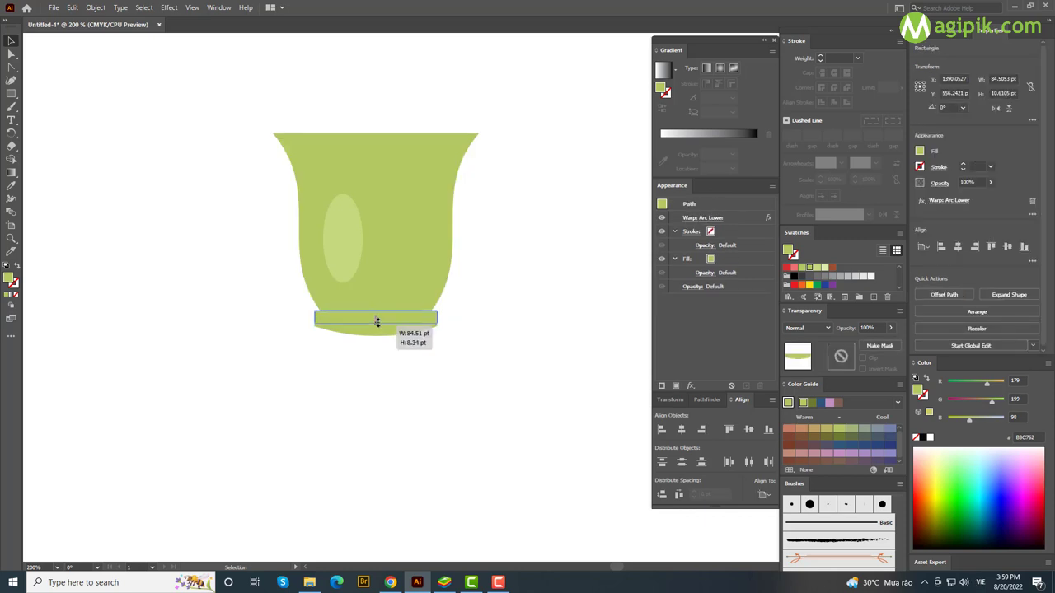
pyautogui.moveTo(378, 326); pyautogui.dragTo(379, 322)
pyautogui.click(96, 7)
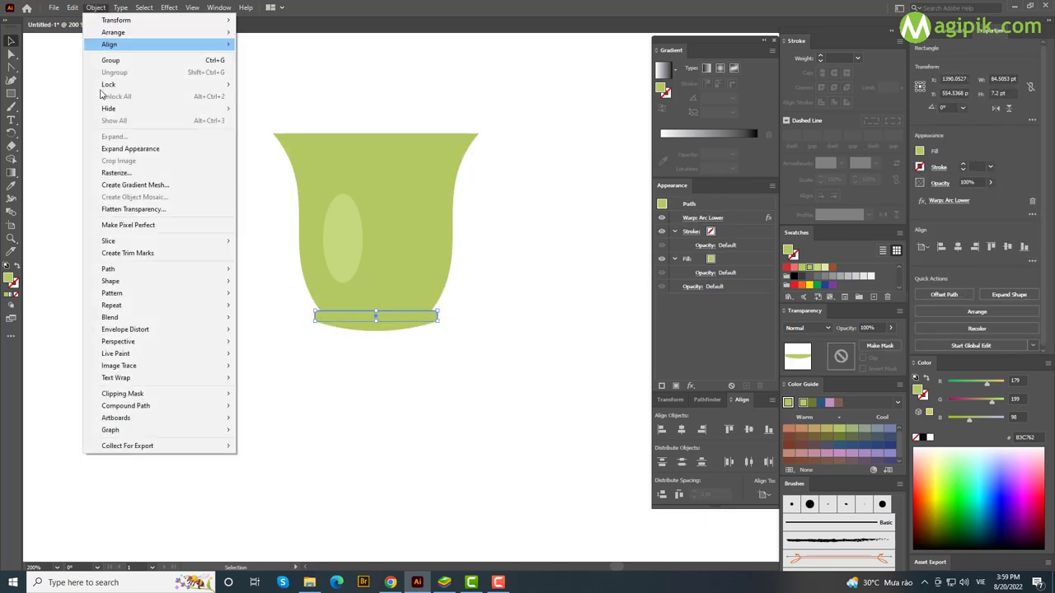
pyautogui.click(170, 222)
pyautogui.click(11, 95)
# Draw a green oval across the cup's top, then narrow it and nudge it up.
pyautogui.moveTo(11, 94); pyautogui.dragTo(49, 114)
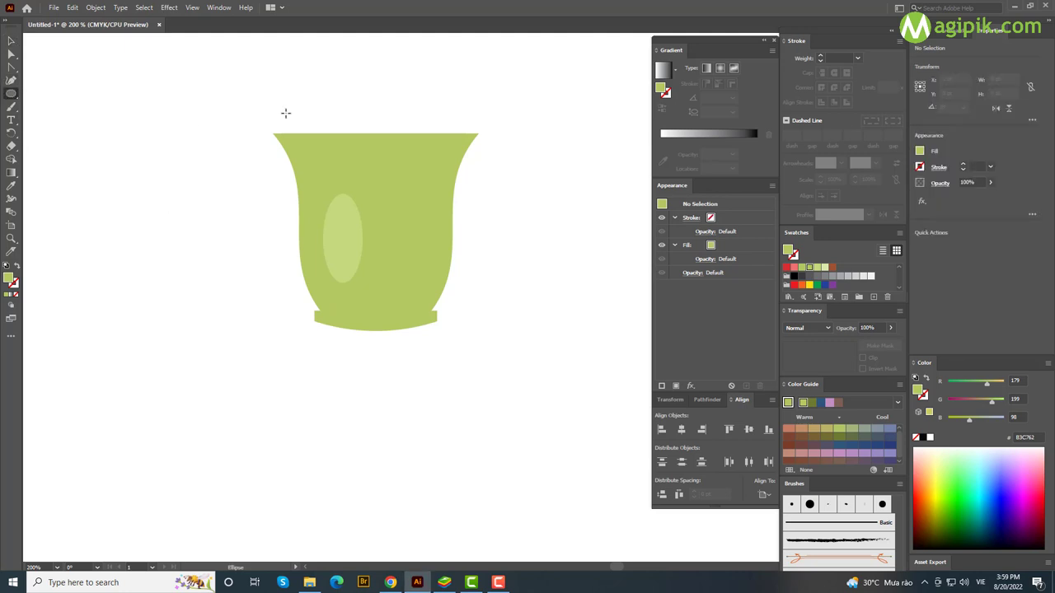
pyautogui.moveTo(367, 142); pyautogui.dragTo(482, 157)
pyautogui.press('v')
pyautogui.moveTo(264, 128); pyautogui.dragTo(272, 129)
pyautogui.scroll(3, 421, 144)
pyautogui.click(570, 169)
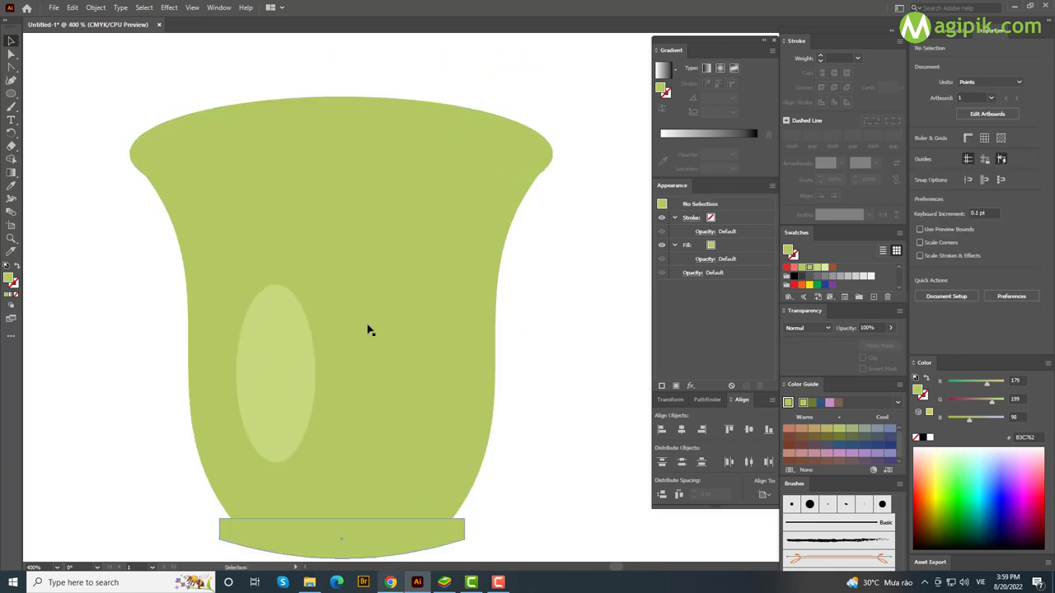
pyautogui.moveTo(366, 159); pyautogui.dragTo(350, 160)
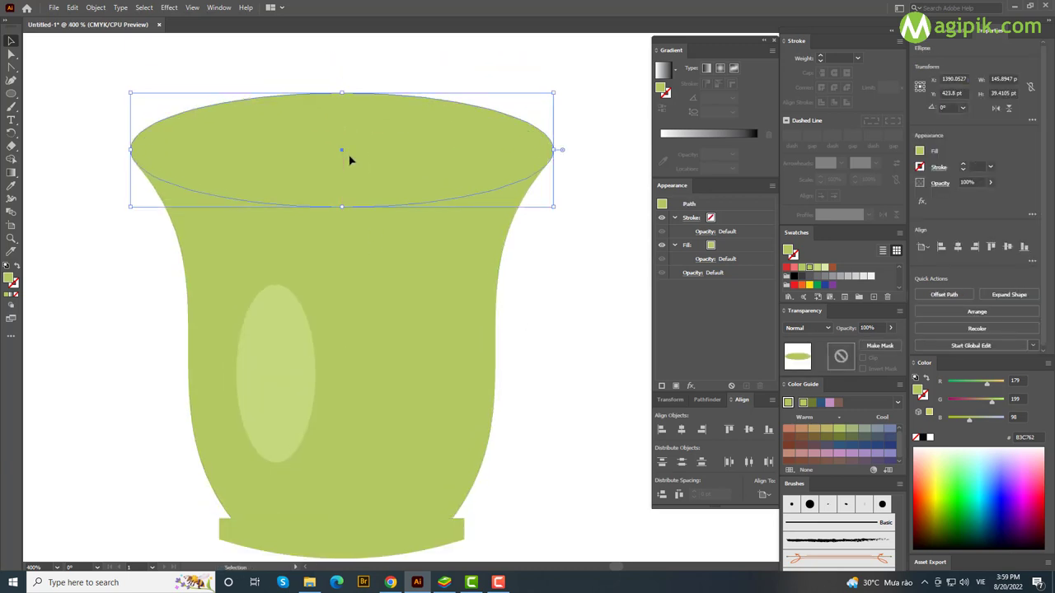
# Fine-tune the rim oval's position, keeping its fill at B0C763 green.
pyautogui.click(571, 183)
pyautogui.click(407, 165)
pyautogui.moveTo(367, 197); pyautogui.dragTo(367, 202)
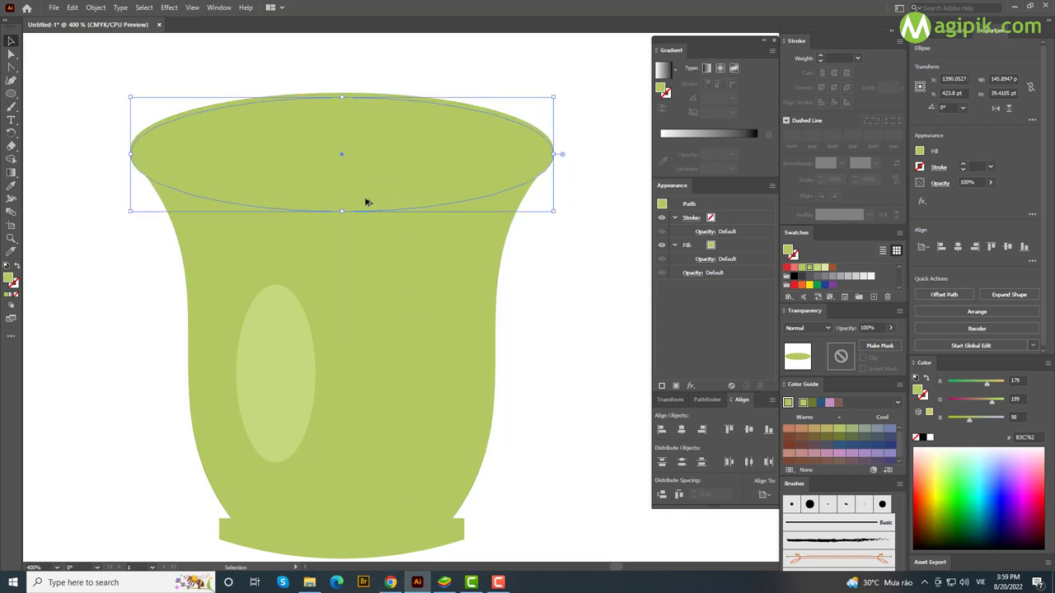
pyautogui.hotkey('ctrl', 'z')
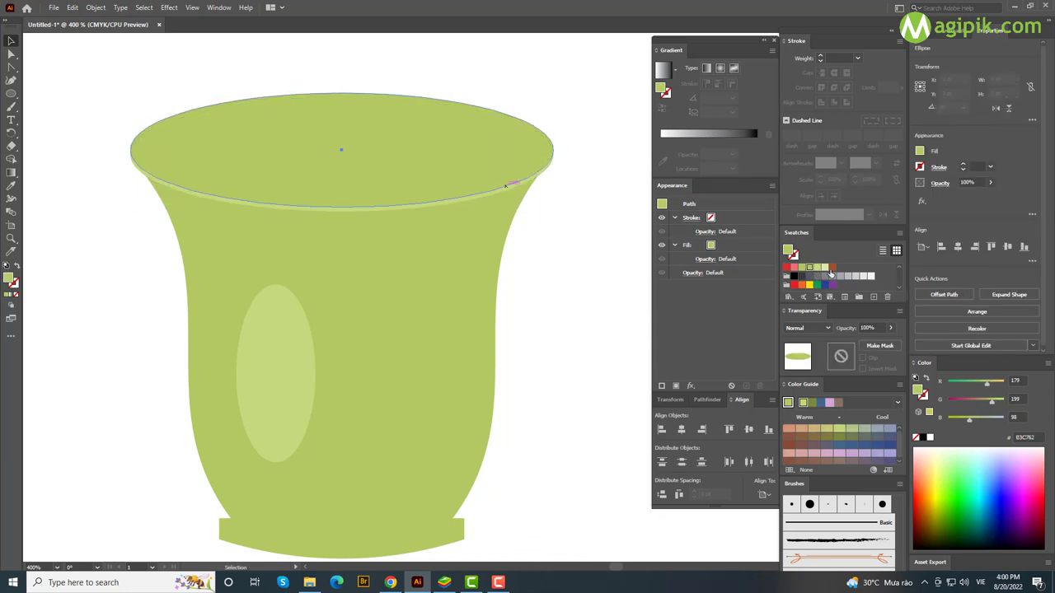
pyautogui.hotkey('ctrl', 'shift', 'z')
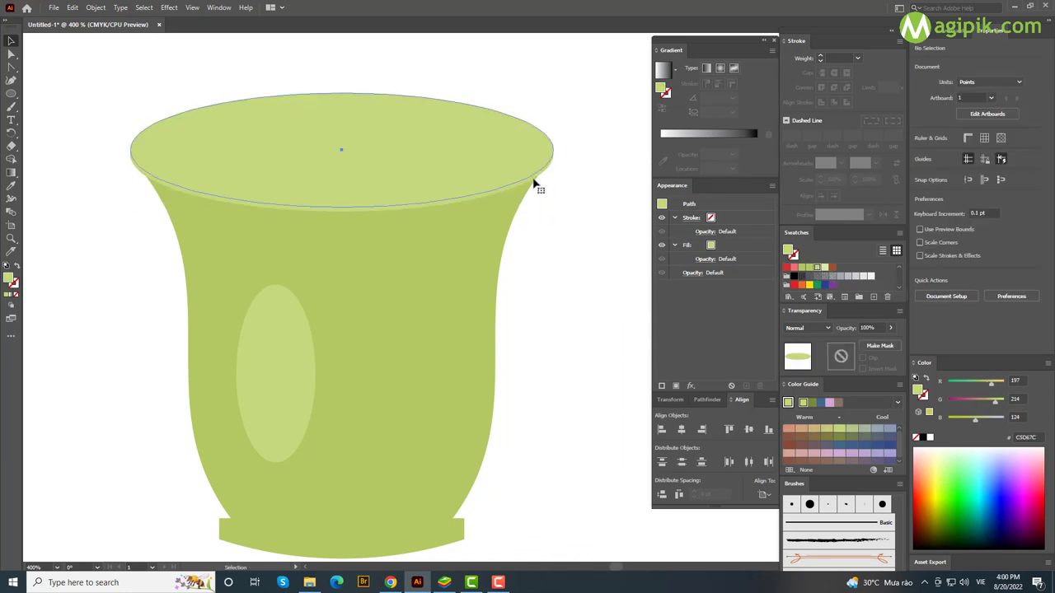
pyautogui.hotkey('ctrl', 'z')
pyautogui.click(563, 252)
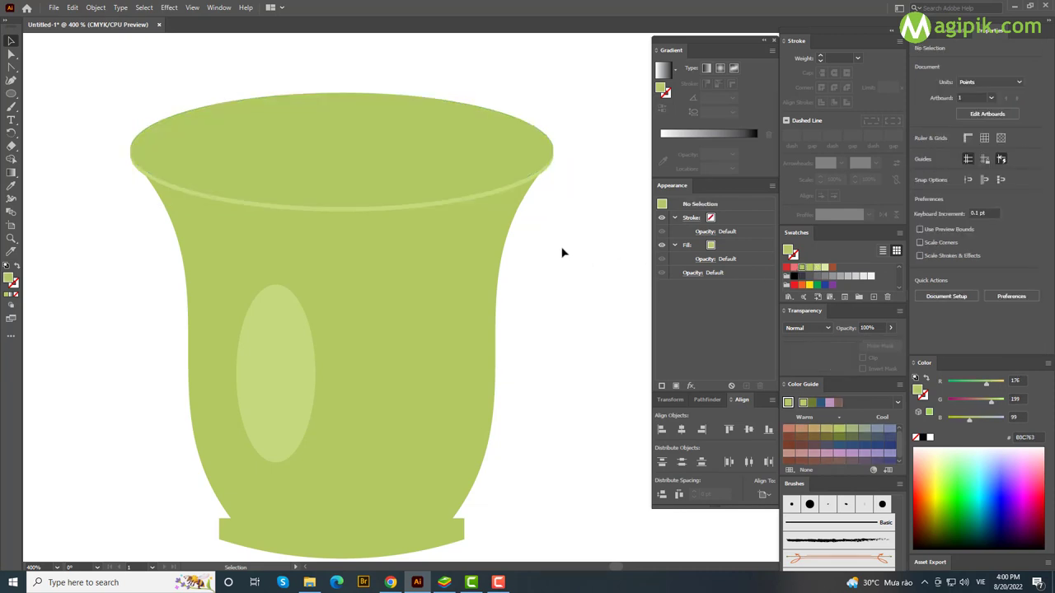
pyautogui.scroll(-1, 563, 253)
pyautogui.scroll(-1, 563, 252)
pyautogui.hscroll(2, 563, 252)
# Draw a second oval across the cup's top and trim its width and height.
pyautogui.press('l')
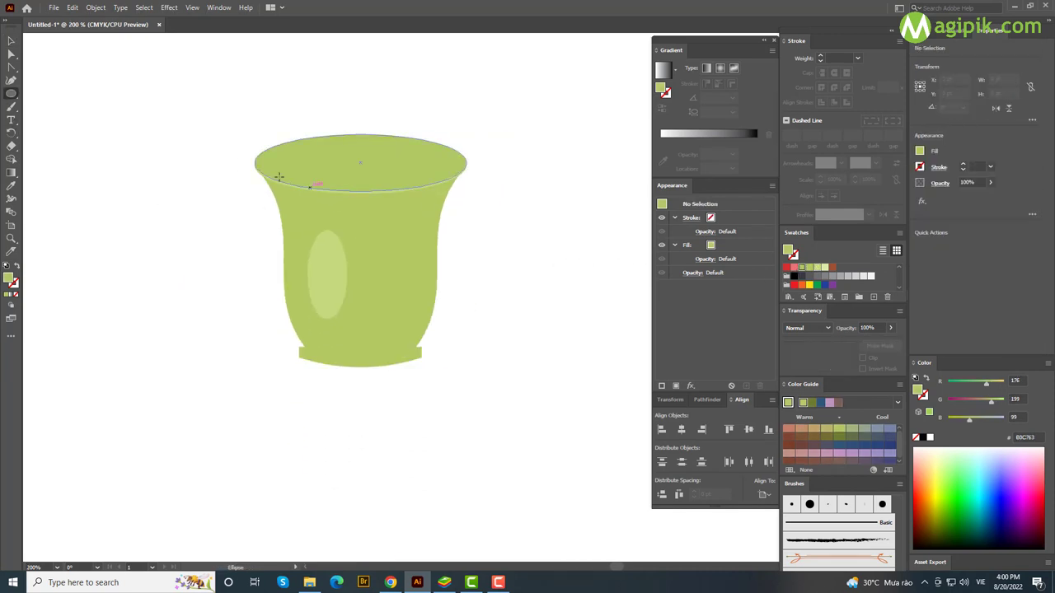
pyautogui.moveTo(352, 211); pyautogui.dragTo(472, 267)
pyautogui.moveTo(237, 211); pyautogui.dragTo(244, 211)
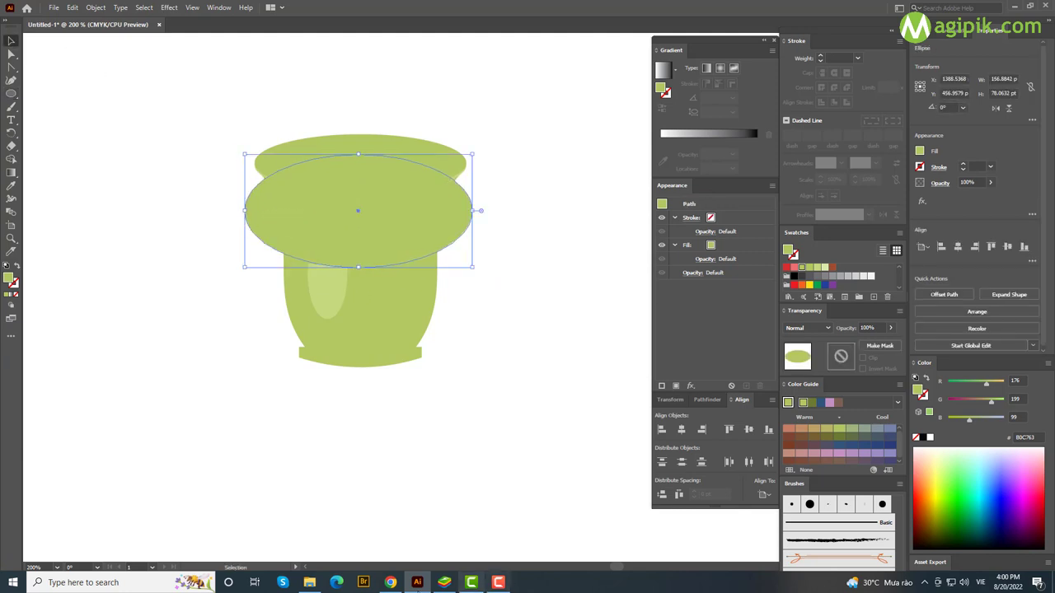
pyautogui.keyDown('alt'); pyautogui.scroll(1, 360, 202); pyautogui.keyUp('alt')
pyautogui.moveTo(360, 205); pyautogui.dragTo(360, 200)
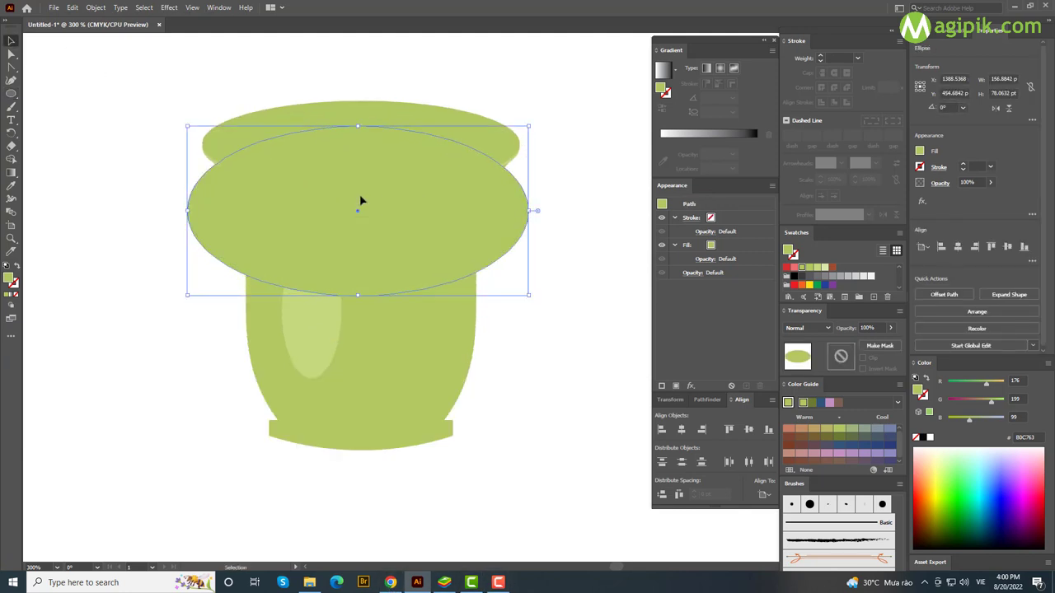
pyautogui.click(556, 207)
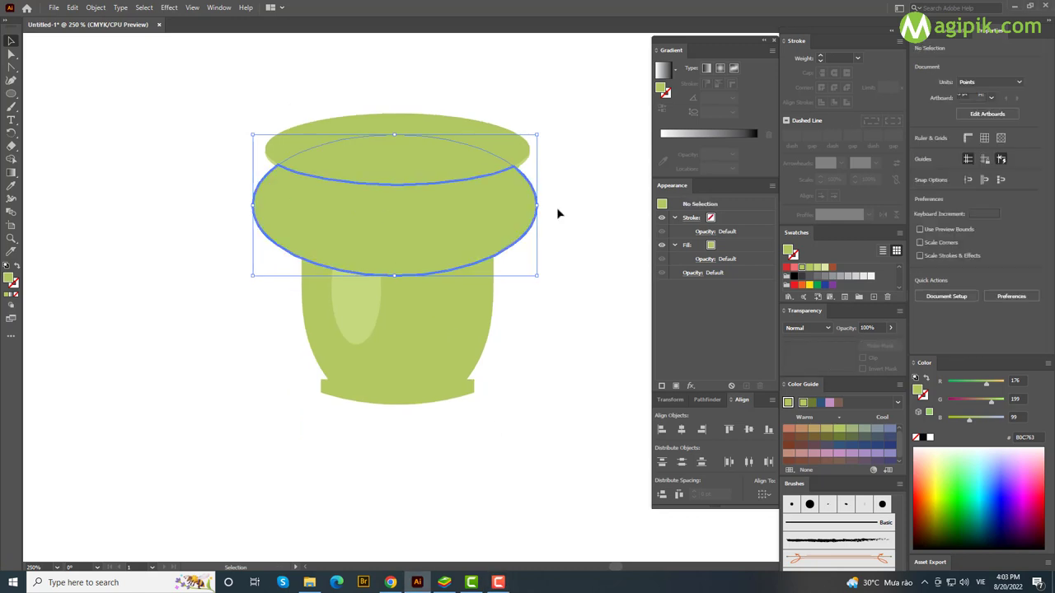
pyautogui.hotkey('ctrl', 'z')
pyautogui.click(562, 201)
pyautogui.click(474, 225)
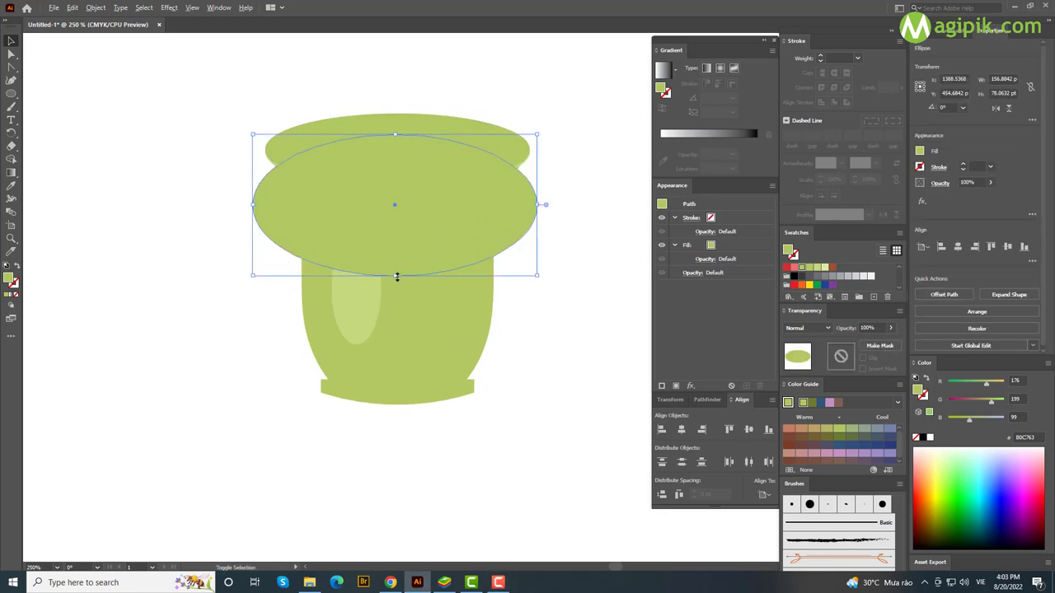
pyautogui.moveTo(395, 275); pyautogui.dragTo(402, 233)
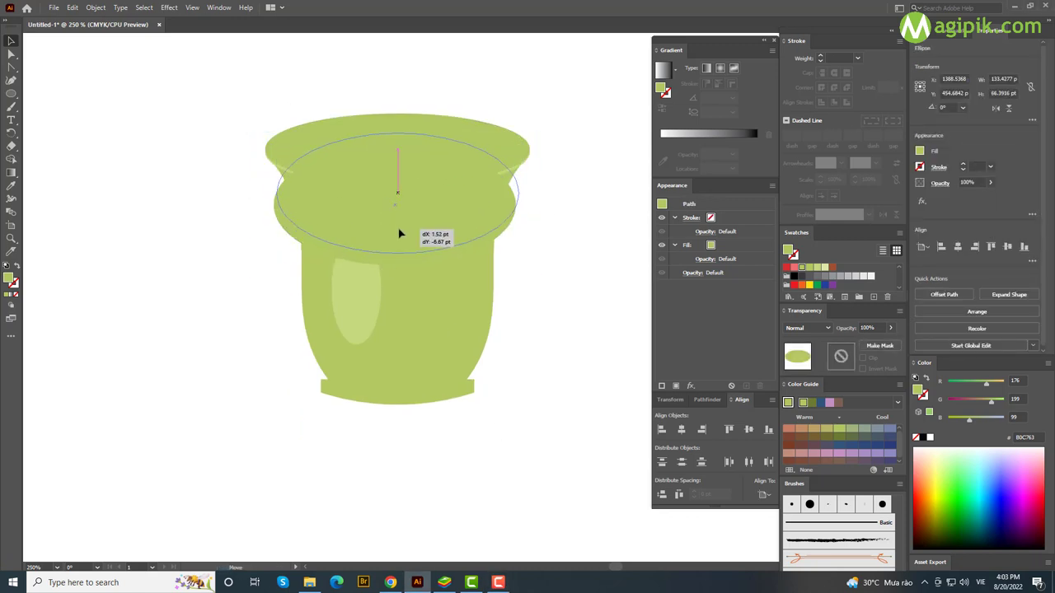
# Shrink the inner oval and move it up to sit inside the rim.
pyautogui.hotkey('ctrl', '-')
pyautogui.moveTo(385, 156); pyautogui.dragTo(382, 175)
pyautogui.moveTo(379, 216); pyautogui.dragTo(379, 195)
pyautogui.keyDown('shift'); pyautogui.click(417, 153); pyautogui.keyUp('shift')
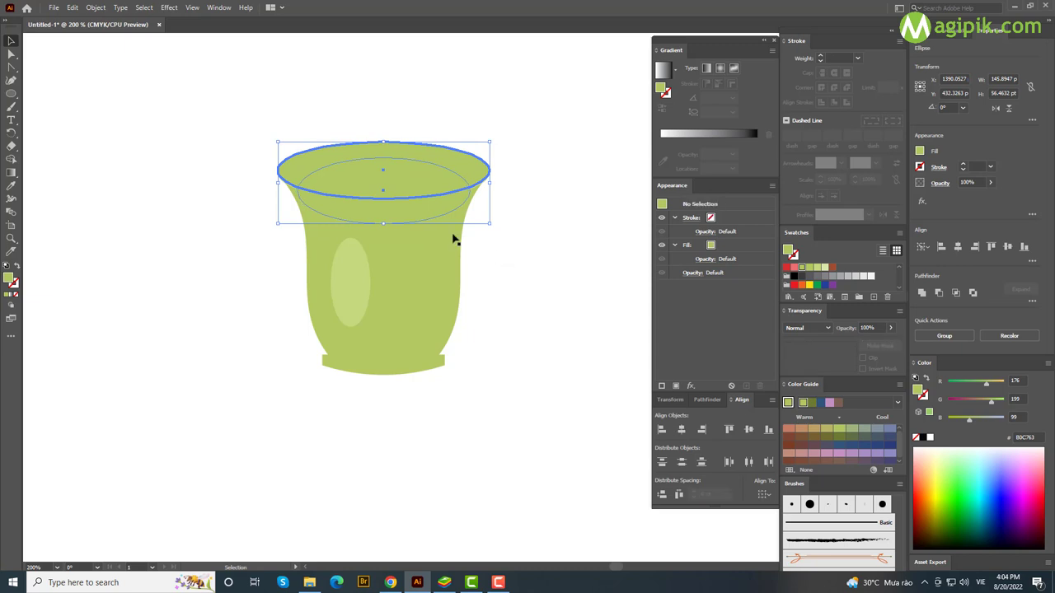
pyautogui.click(420, 205)
pyautogui.moveTo(383, 156); pyautogui.dragTo(383, 164)
pyautogui.keyDown('shift'); pyautogui.click(398, 160); pyautogui.keyUp('shift')
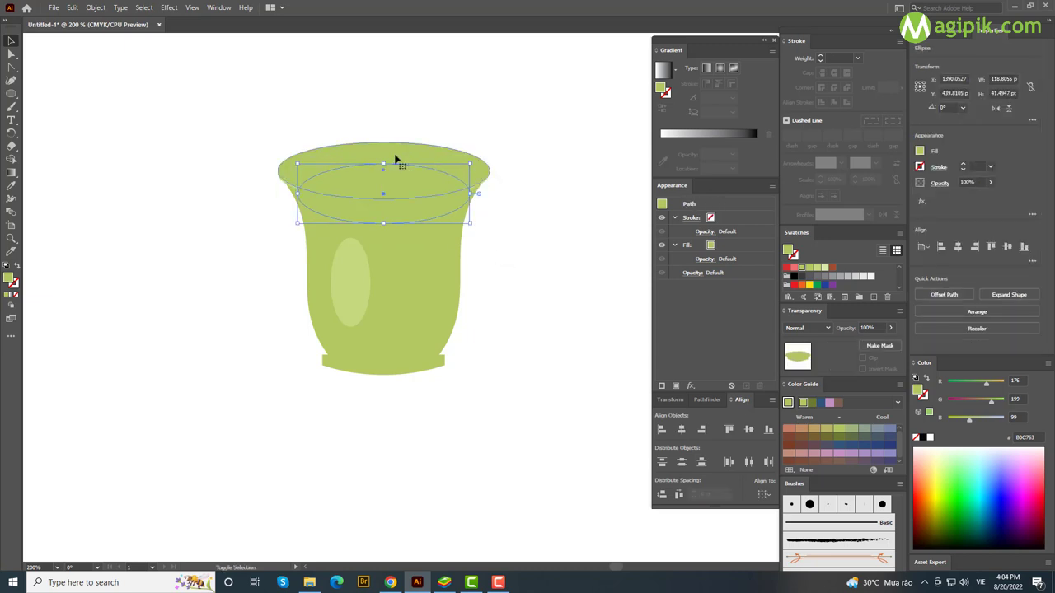
pyautogui.click(396, 184)
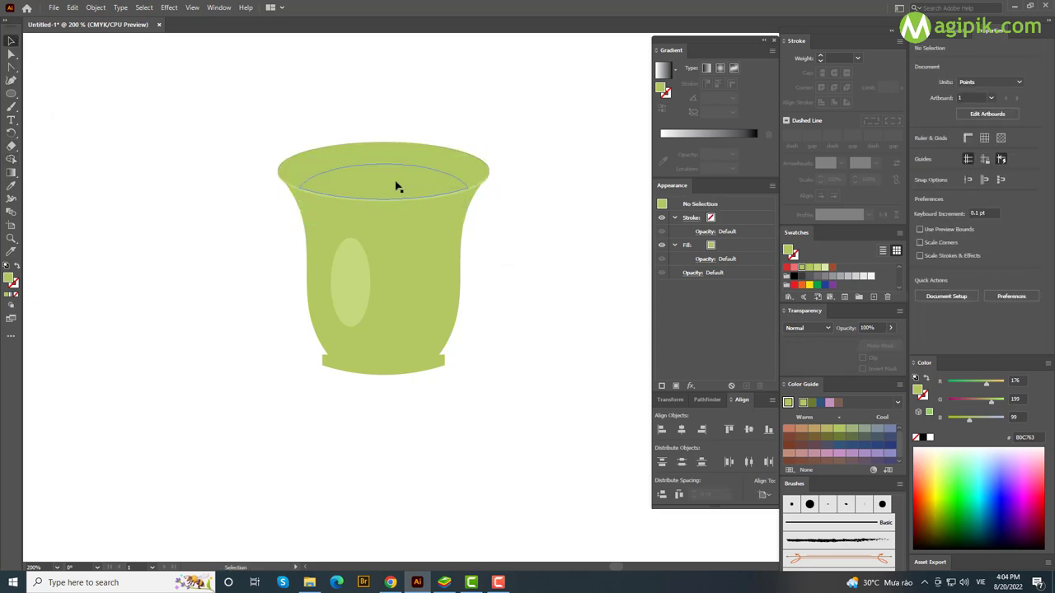
# Fill the inner oval with brown A05030 to show the tea.
pyautogui.click(833, 267)
pyautogui.click(574, 278)
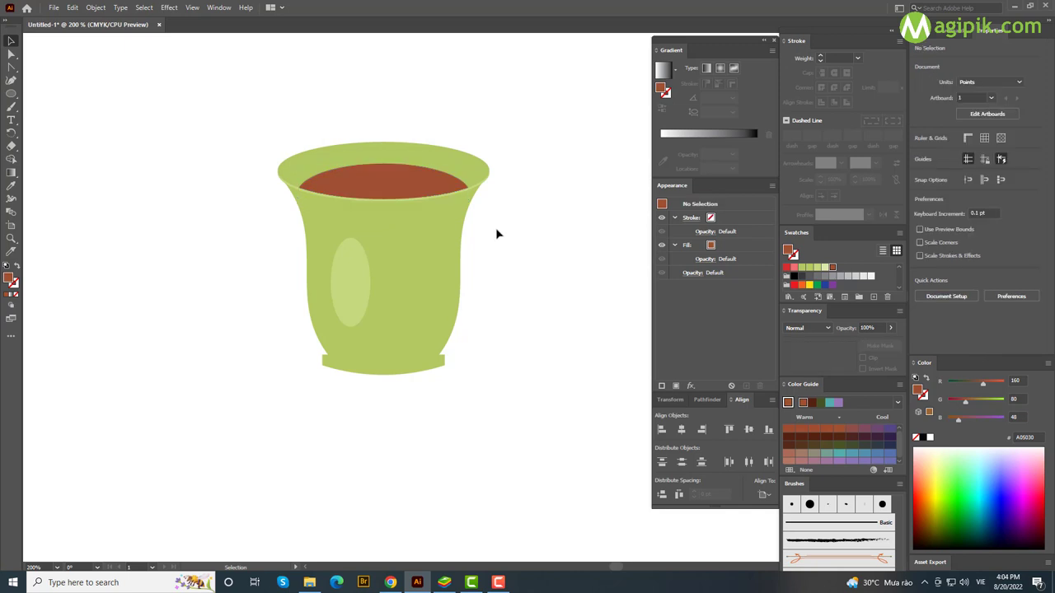
pyautogui.scroll(-2, 495, 228)
pyautogui.hscroll(2, 496, 228)
pyautogui.hscroll(2, 497, 230)
# Draw an oval right of the cup as a green ring with an 11 px outline.
pyautogui.press('l')
pyautogui.moveTo(425, 149); pyautogui.dragTo(518, 281)
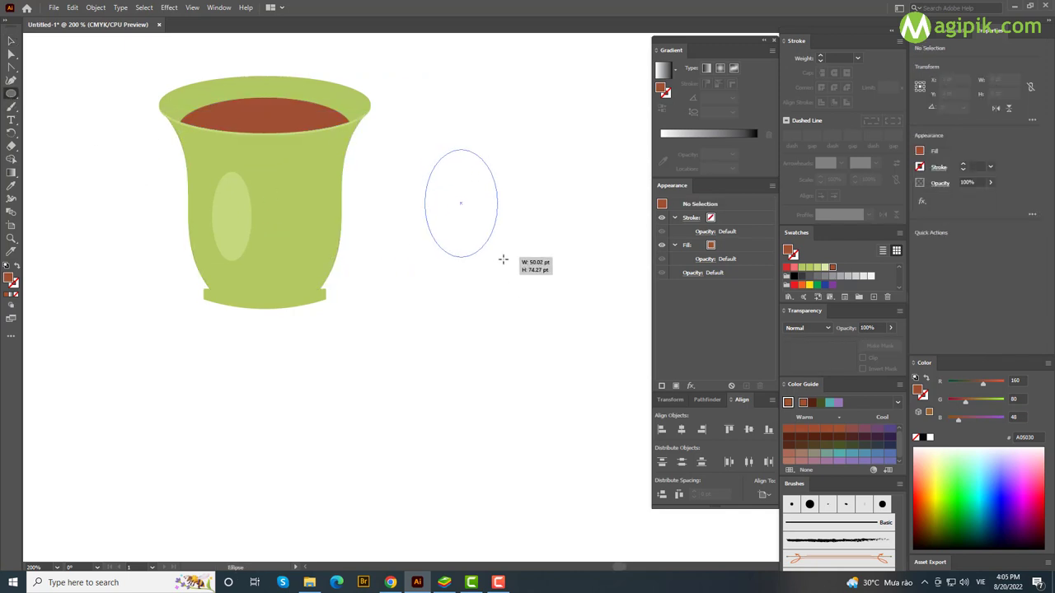
pyautogui.click(810, 266)
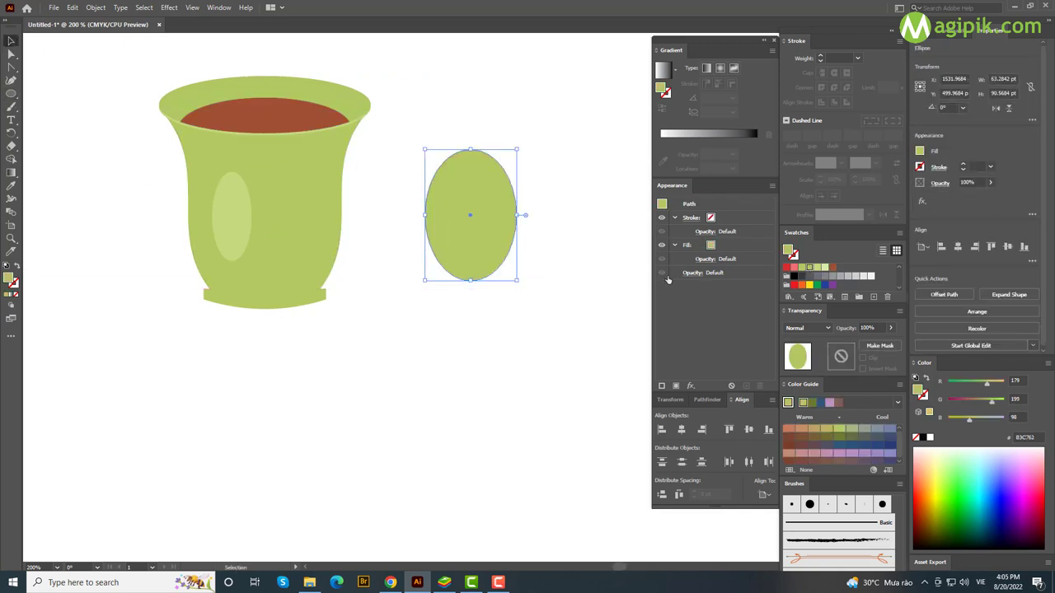
pyautogui.click(504, 295)
pyautogui.click(494, 247)
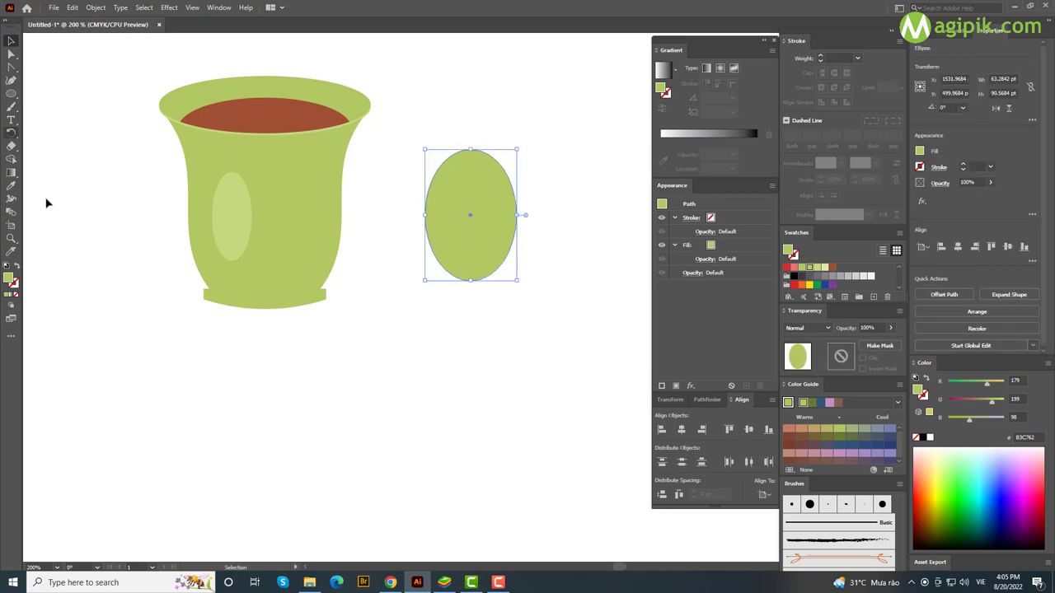
pyautogui.click(17, 267)
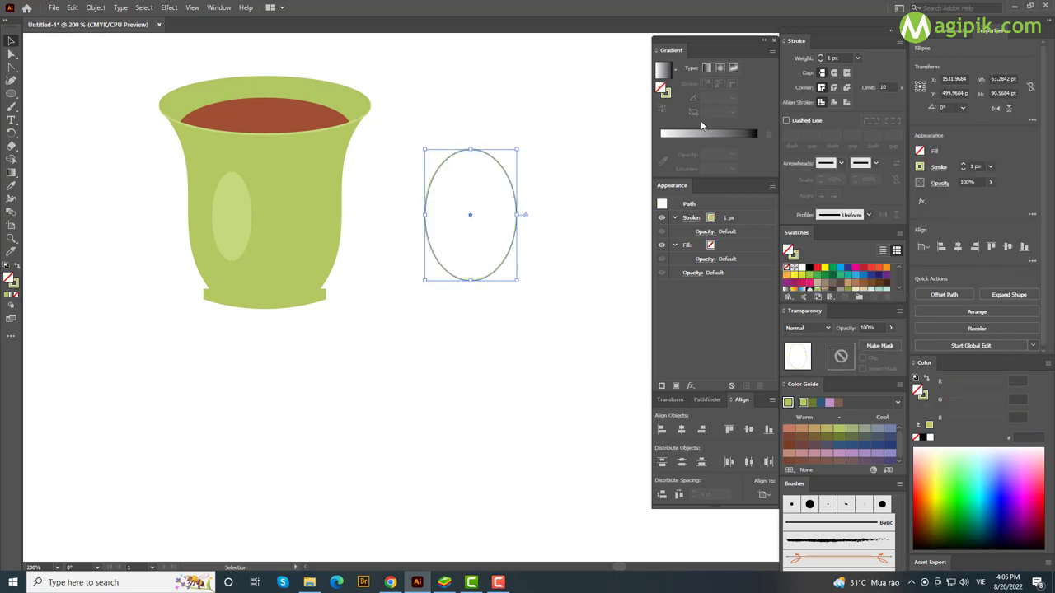
pyautogui.click(821, 55)
pyautogui.click(821, 55)
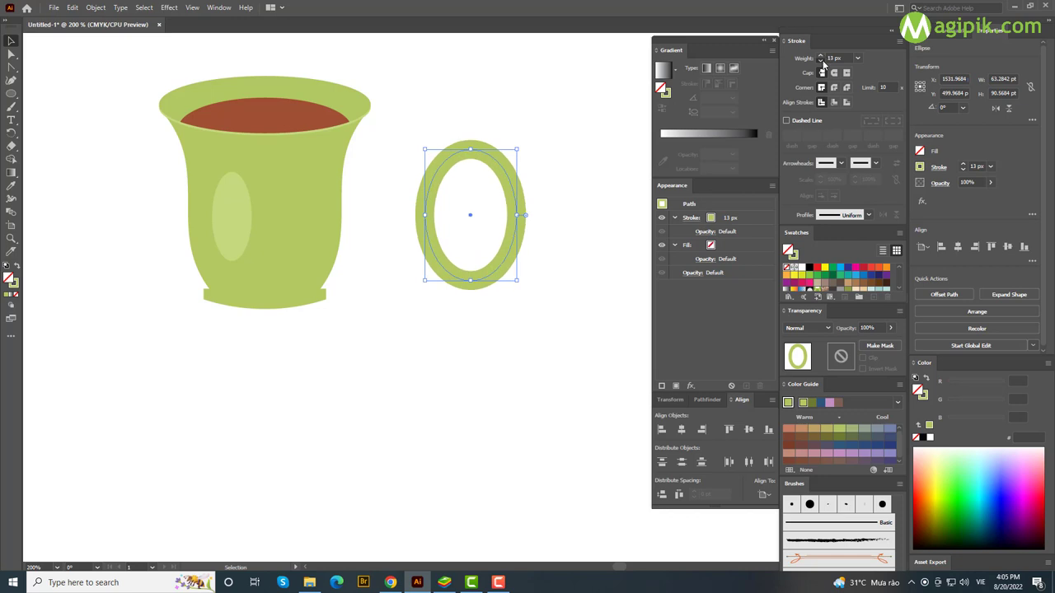
pyautogui.click(822, 63)
pyautogui.click(823, 63)
# Outline the ring's stroke and apply a vertical Arc warp: Bend 30%, Vertical distortion -60%.
pyautogui.click(96, 7)
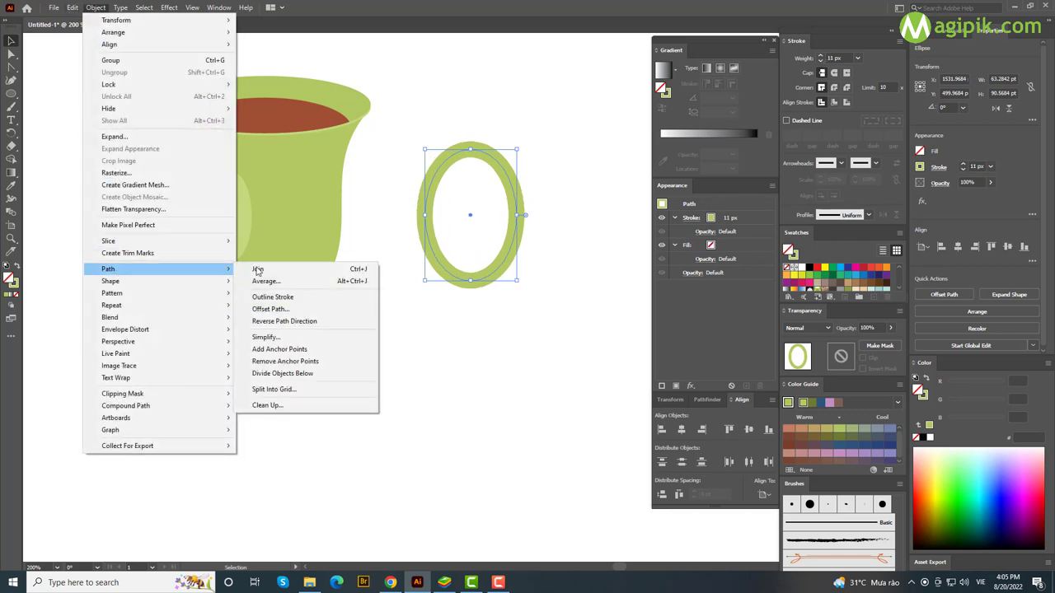
pyautogui.click(284, 294)
pyautogui.click(450, 325)
pyautogui.click(471, 284)
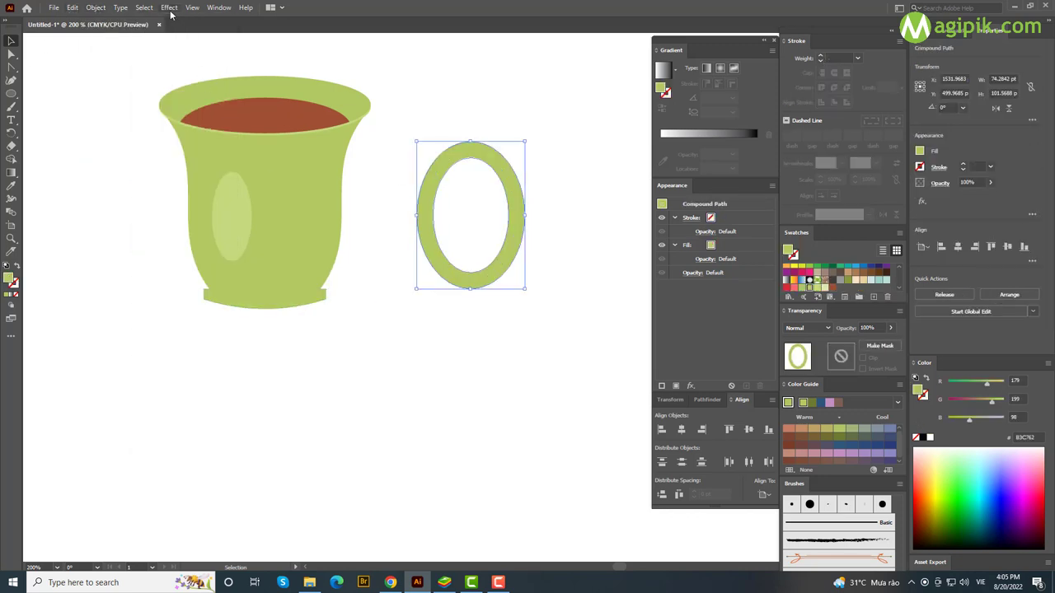
pyautogui.click(169, 7)
pyautogui.click(312, 156)
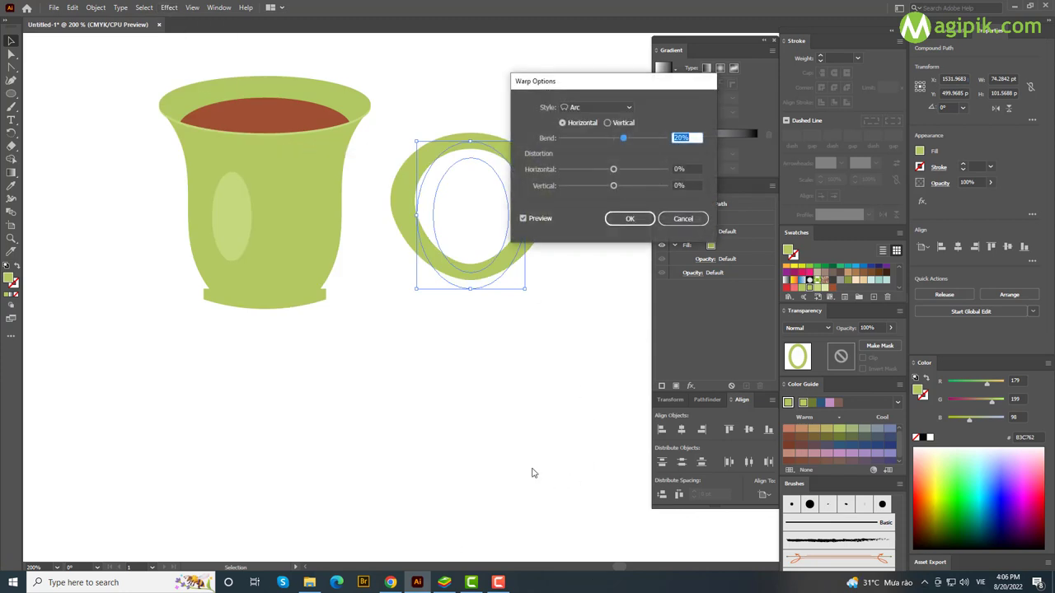
pyautogui.press('Tab')
pyautogui.press('Tab')
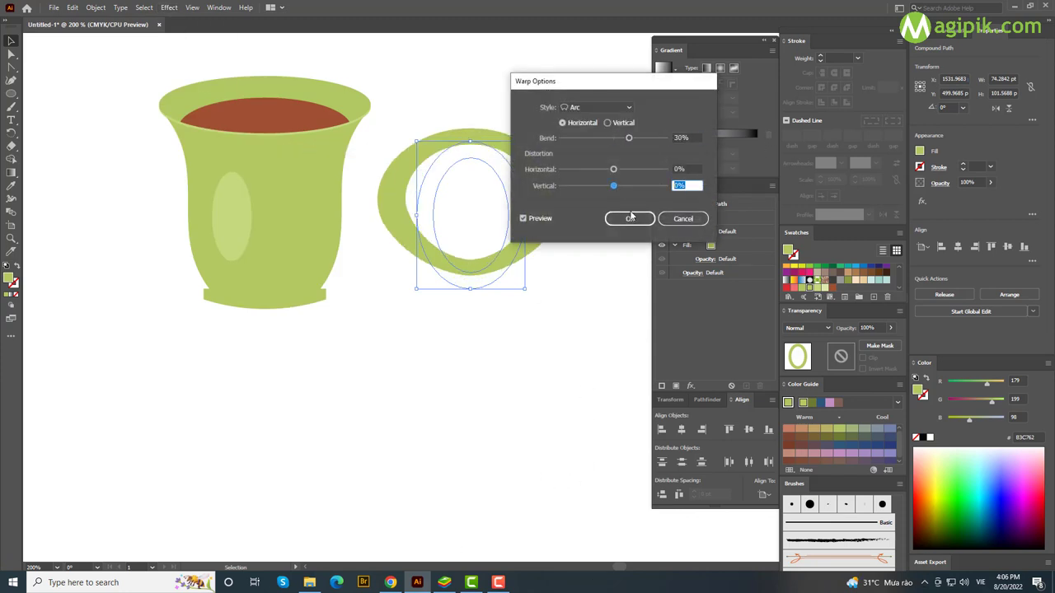
pyautogui.write('-60')
pyautogui.press('Tab')
pyautogui.click(608, 123)
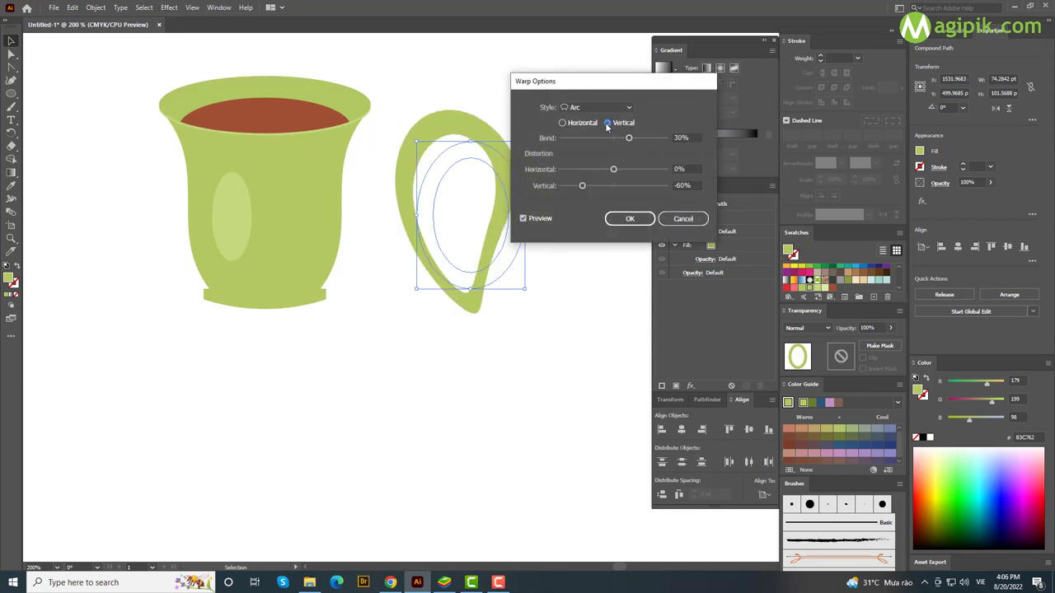
pyautogui.click(629, 219)
pyautogui.click(115, 9)
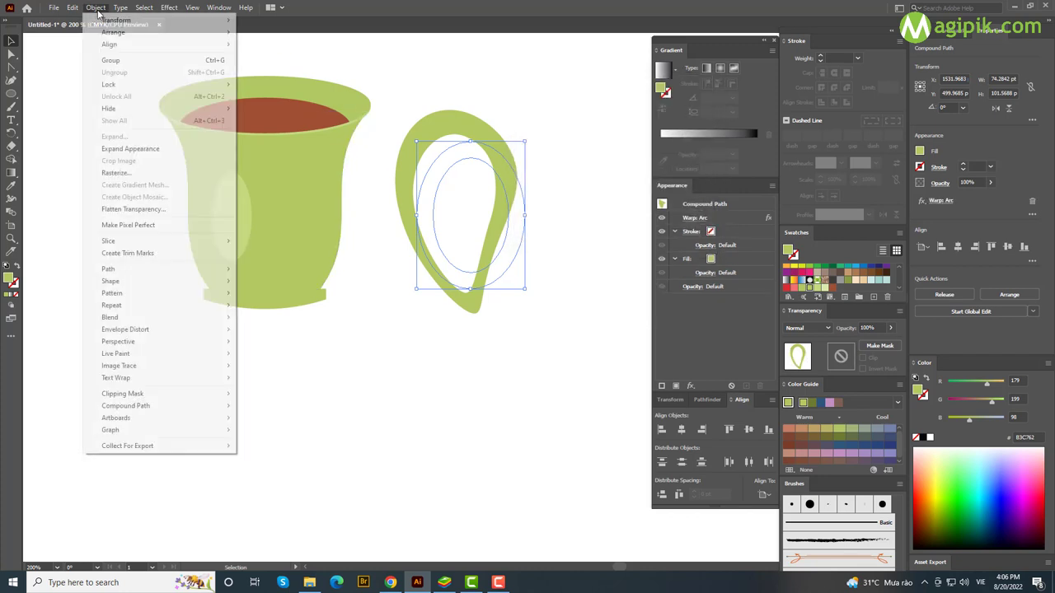
# Expand the warped ring, then rotate and mirror the teardrop to face the cup.
pyautogui.click(140, 148)
pyautogui.moveTo(525, 109)
pyautogui.mouseDown()
pyautogui.moveTo(559, 187)
pyautogui.moveTo(520, 134)
pyautogui.moveTo(490, 158)
pyautogui.moveTo(510, 84)
pyautogui.moveTo(373, 312)
pyautogui.mouseUp()
pyautogui.moveTo(412, 263); pyautogui.dragTo(379, 329)
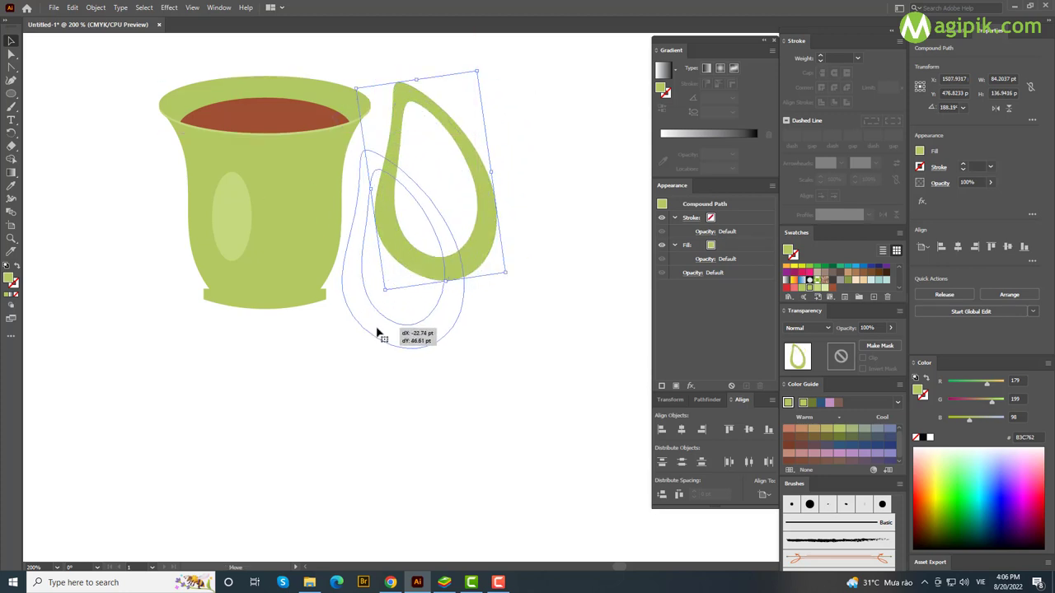
pyautogui.moveTo(477, 352)
pyautogui.mouseDown()
pyautogui.moveTo(445, 94)
pyautogui.moveTo(346, 140)
pyautogui.mouseUp()
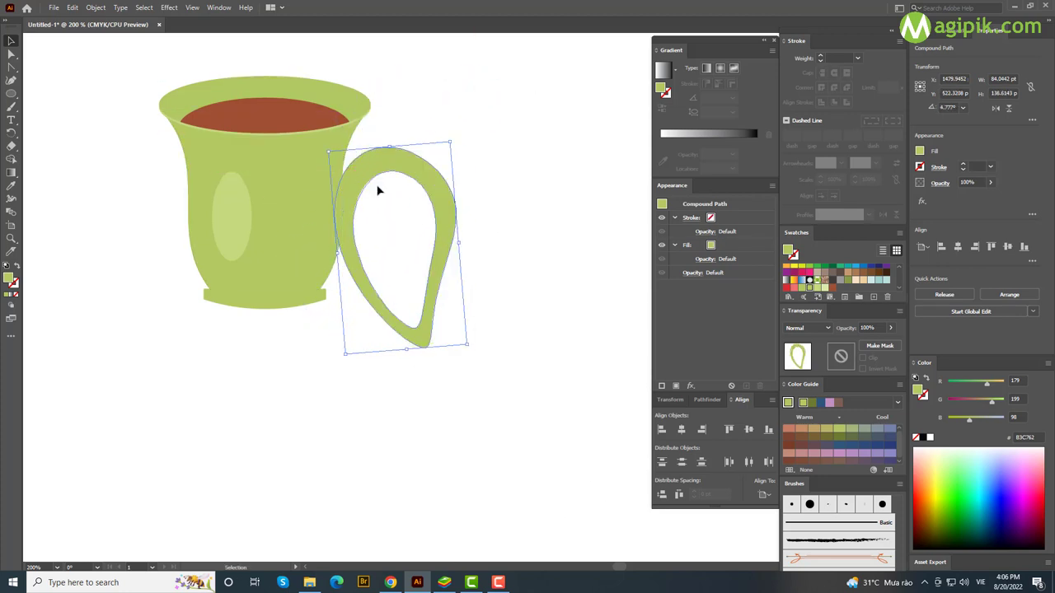
pyautogui.press('o')
pyautogui.press('Return')
pyautogui.click(638, 385)
# Scale the handle wider and shorter and move it against the cup's side.
pyautogui.press('v')
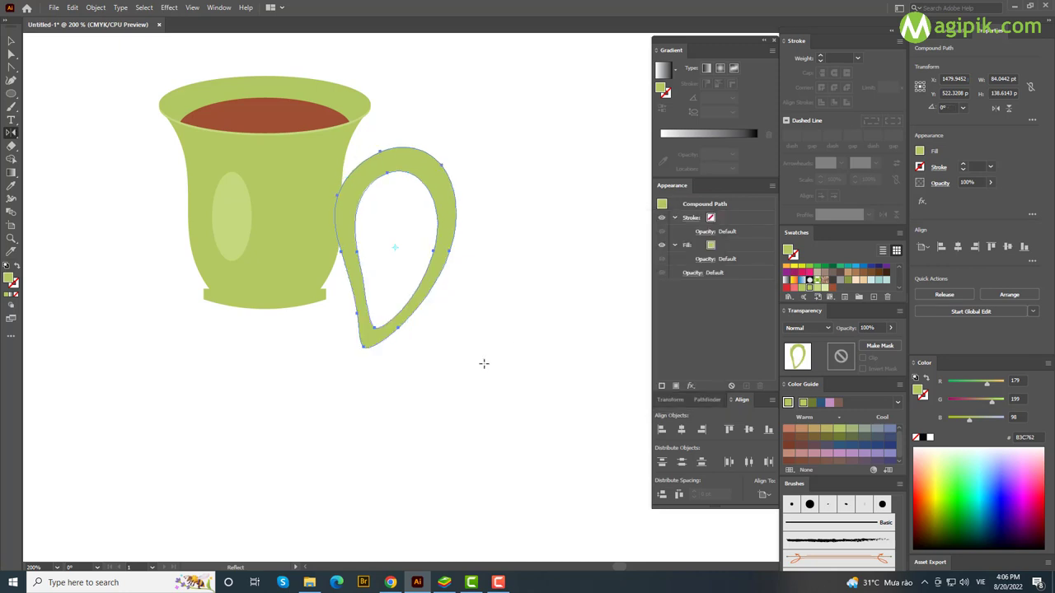
pyautogui.moveTo(439, 272); pyautogui.dragTo(442, 225)
pyautogui.moveTo(466, 307); pyautogui.dragTo(400, 294)
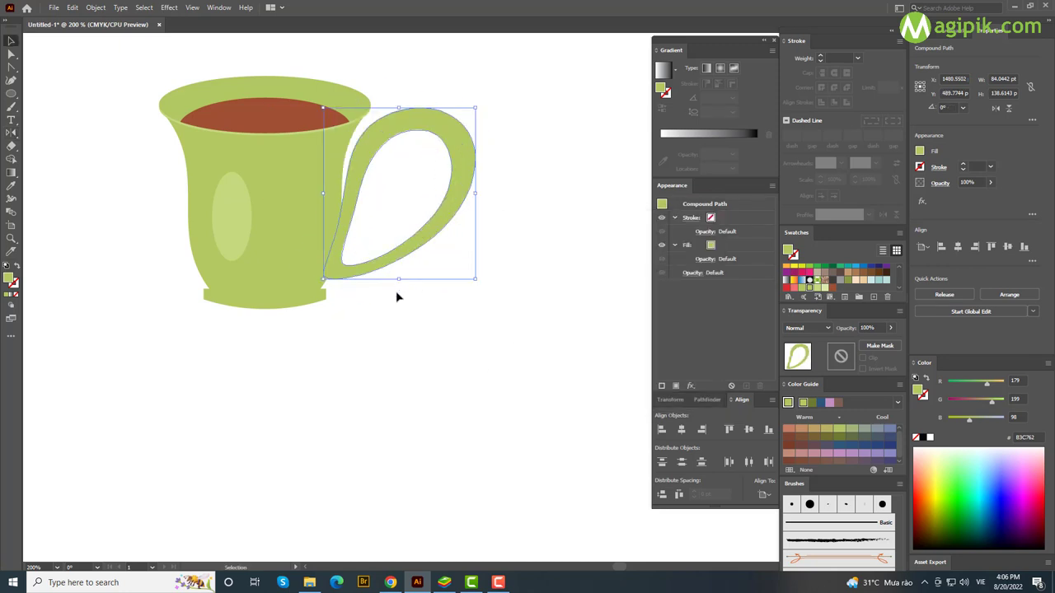
pyautogui.scroll(1, 401, 294)
pyautogui.scroll(1, 394, 321)
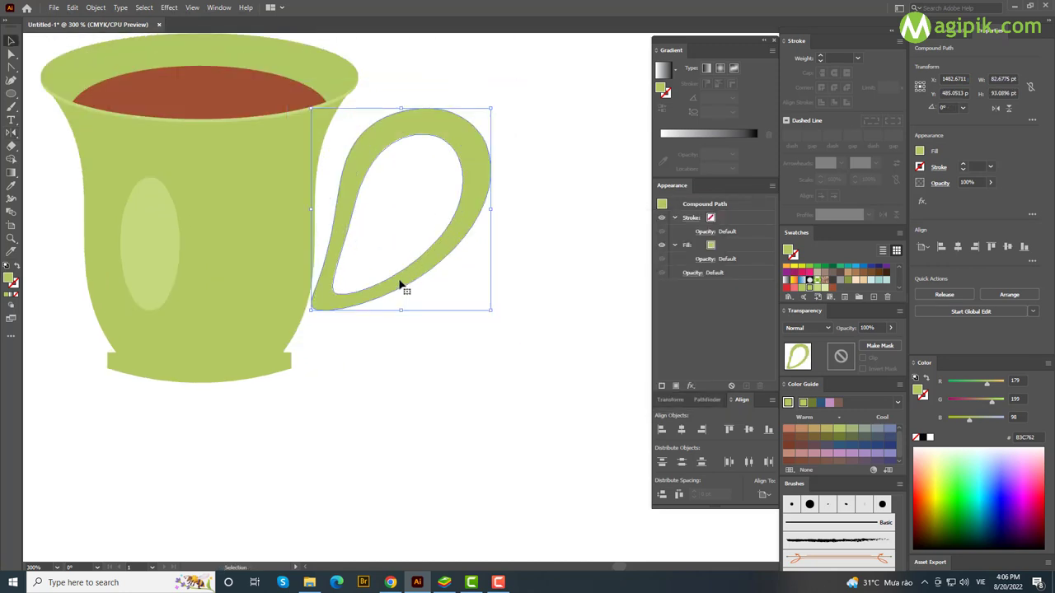
pyautogui.moveTo(402, 340); pyautogui.dragTo(388, 283)
pyautogui.scroll(1, 379, 278)
pyautogui.click(363, 279)
pyautogui.click(327, 275)
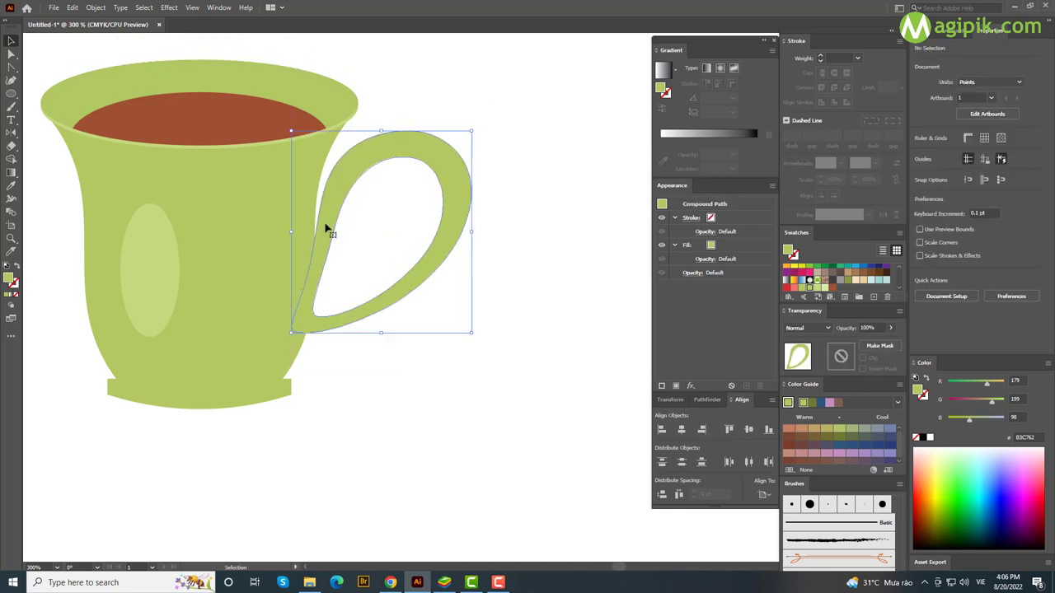
pyautogui.moveTo(324, 228); pyautogui.dragTo(321, 228)
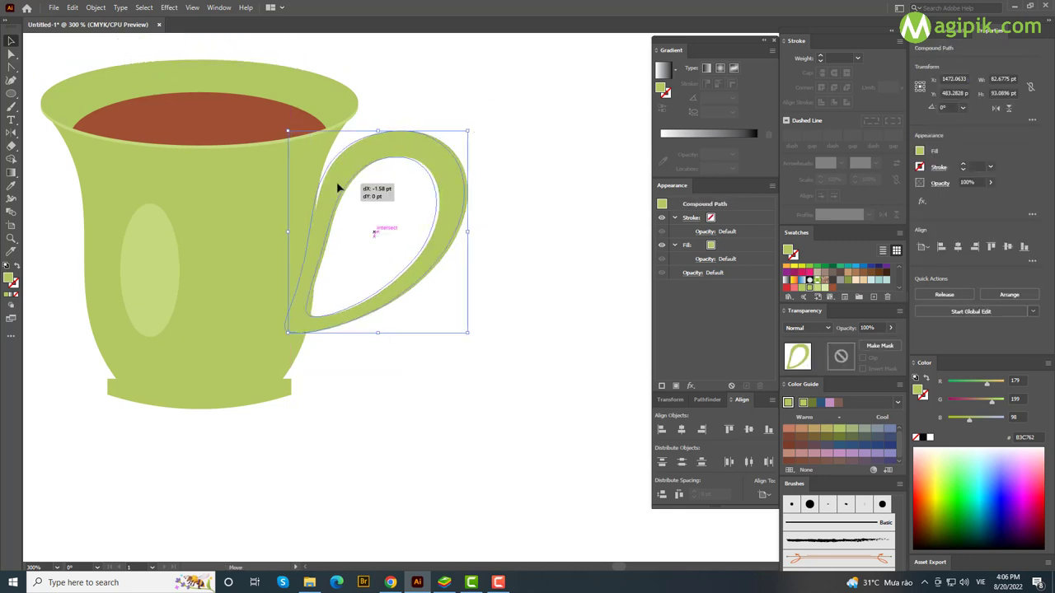
# Fine-tune the handle's position so it meets the cup.
pyautogui.press('a')
pyautogui.click(511, 170)
pyautogui.hscroll(-2, 490, 240)
pyautogui.hscroll(-1, 490, 240)
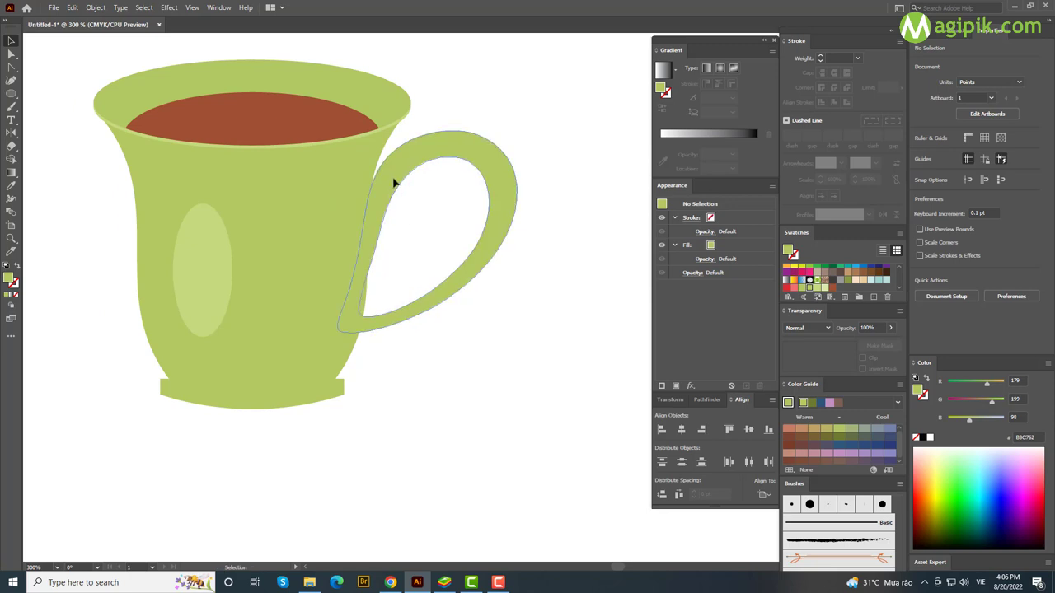
pyautogui.press('v')
pyautogui.click(393, 177)
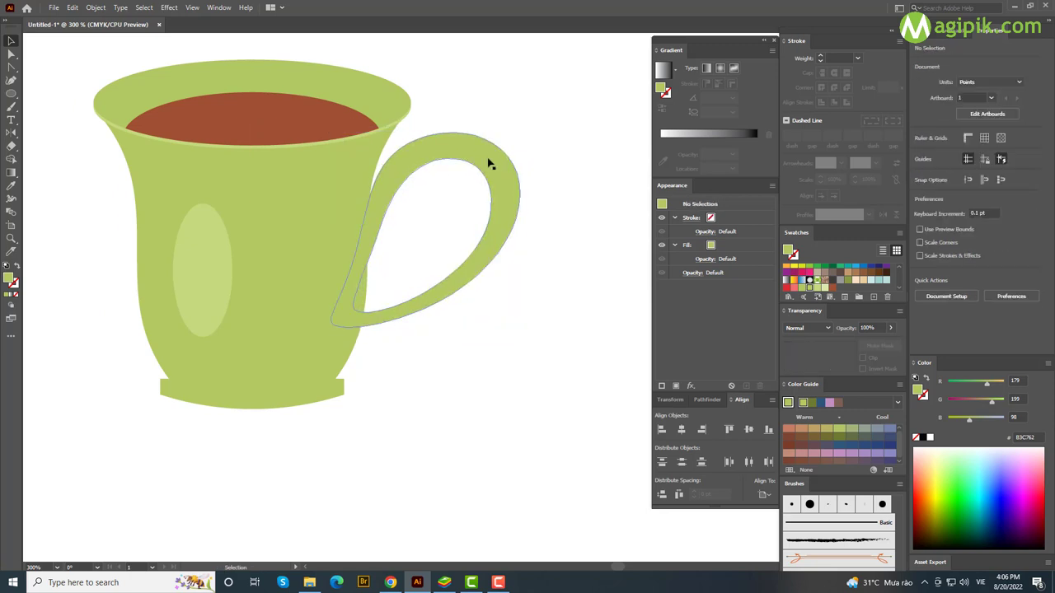
pyautogui.moveTo(481, 154); pyautogui.dragTo(476, 167)
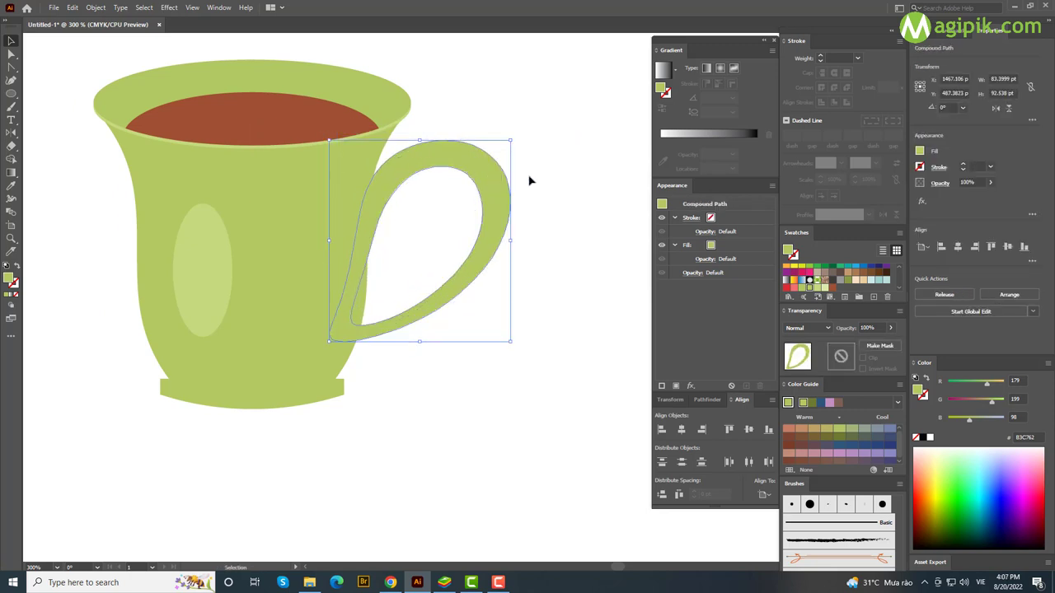
pyautogui.click(391, 290)
# Draw small round knobs at the handle's base and upper joint.
pyautogui.press('l')
pyautogui.moveTo(357, 329)
pyautogui.mouseDown()
pyautogui.moveTo(384, 355)
pyautogui.moveTo(365, 346)
pyautogui.moveTo(370, 244)
pyautogui.mouseUp()
pyautogui.click(525, 285)
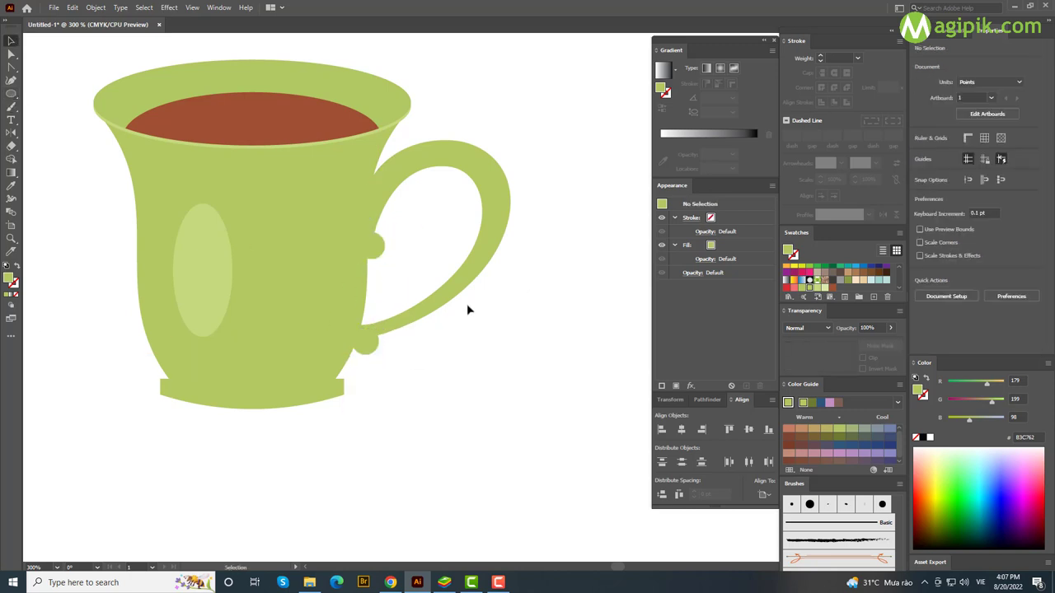
pyautogui.scroll(-1, 467, 309)
# Select the whole mug and duplicate it twice to the right.
pyautogui.scroll(-1, 467, 309)
pyautogui.moveTo(254, 140); pyautogui.dragTo(516, 381)
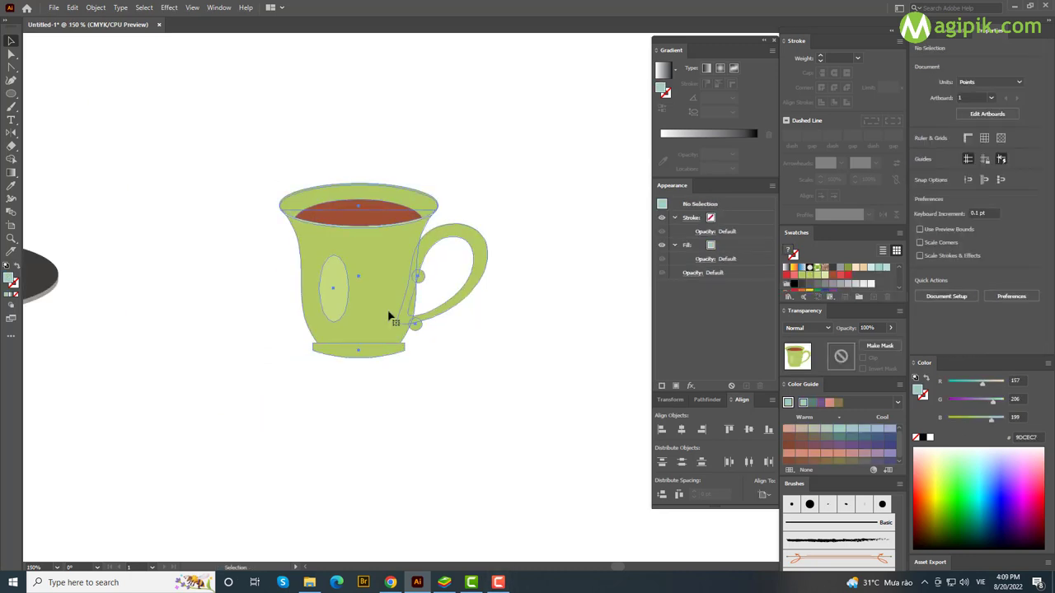
pyautogui.moveTo(396, 318); pyautogui.dragTo(602, 308)
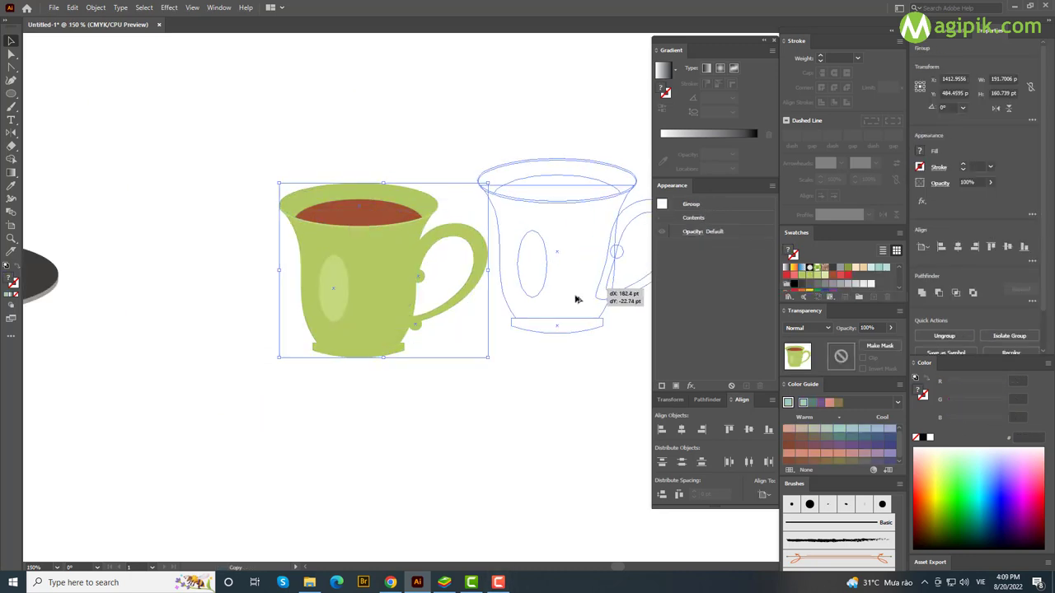
pyautogui.moveTo(346, 278); pyautogui.dragTo(558, 277)
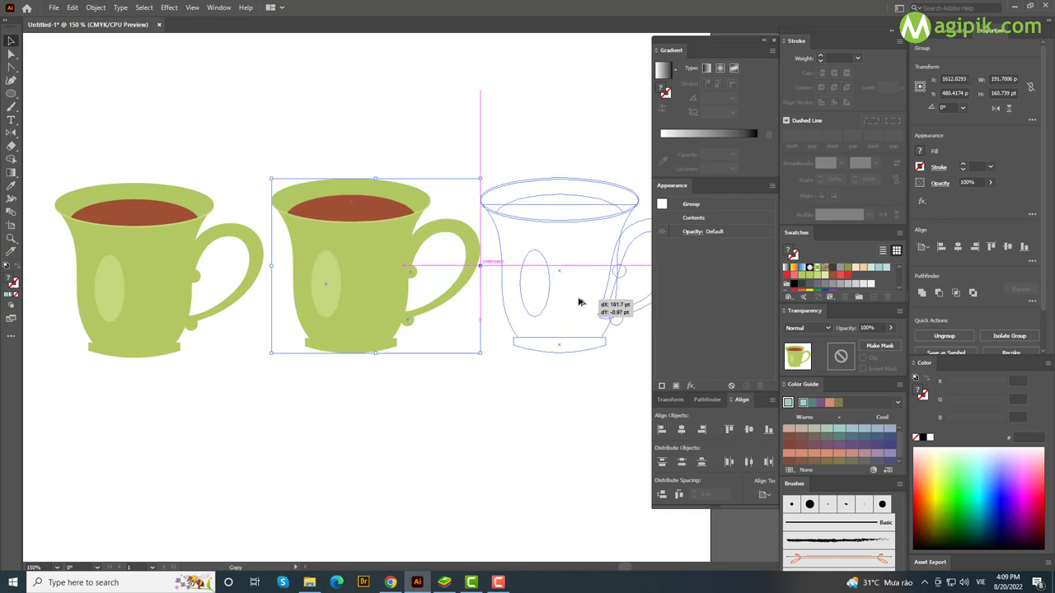
# Recolour the middle mug red with a lighter red highlight.
pyautogui.doubleClick(365, 330)
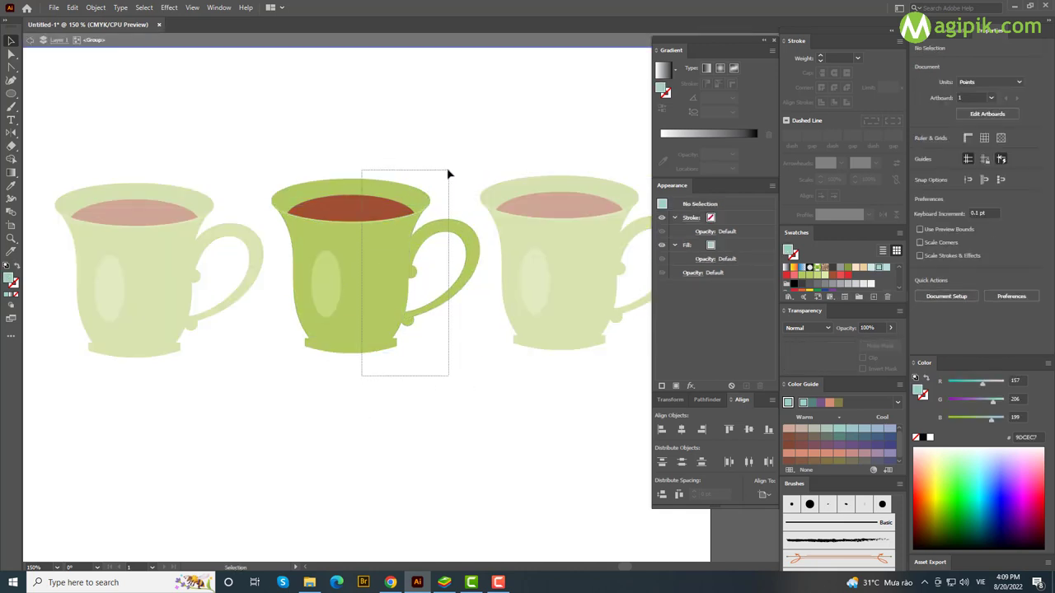
pyautogui.moveTo(362, 376); pyautogui.dragTo(448, 174)
pyautogui.click(849, 277)
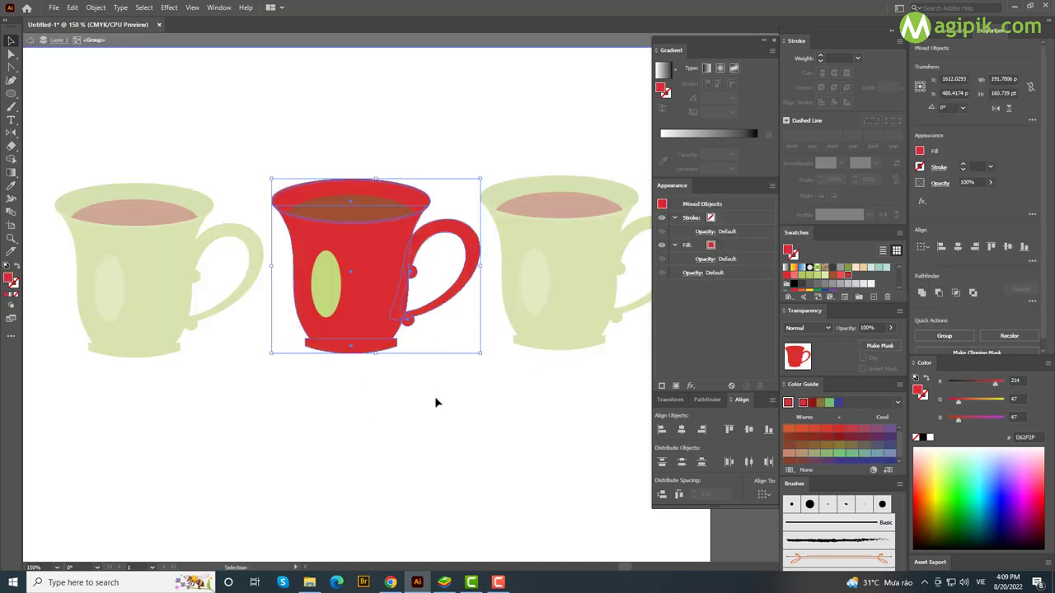
pyautogui.click(436, 401)
pyautogui.click(326, 281)
pyautogui.click(483, 390)
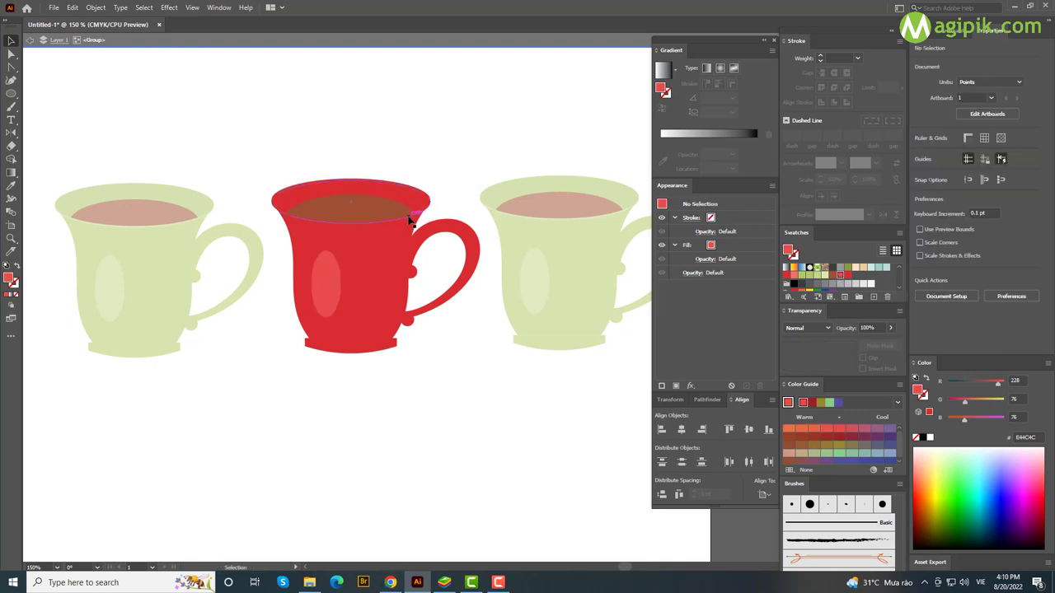
pyautogui.click(410, 221)
pyautogui.click(448, 377)
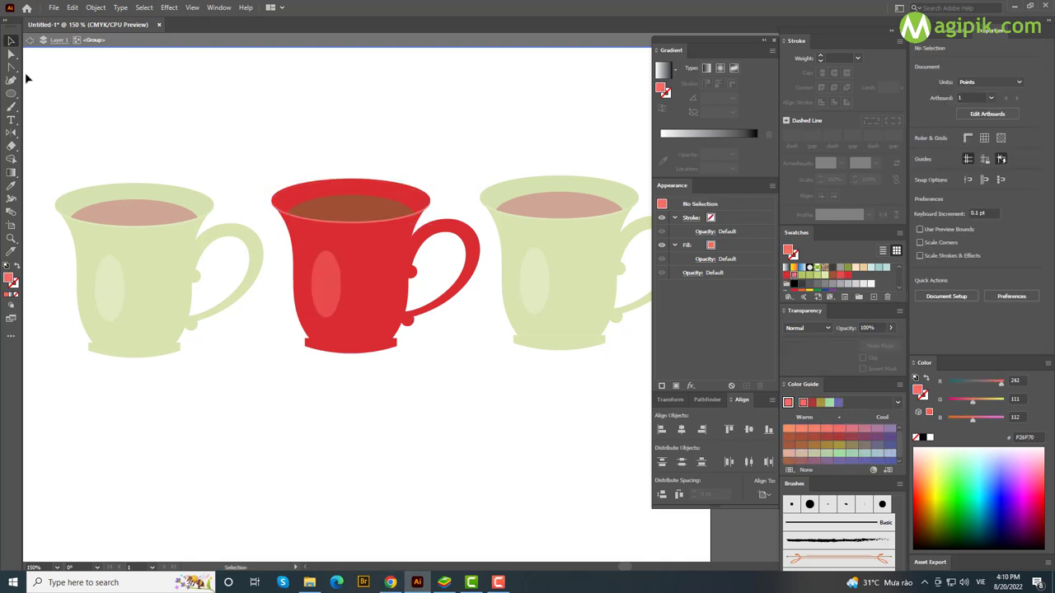
pyautogui.click(30, 39)
# Recolour the right mug light teal with a pale teal highlight.
pyautogui.click(572, 302)
pyautogui.doubleClick(577, 302)
pyautogui.hscroll(3, 577, 301)
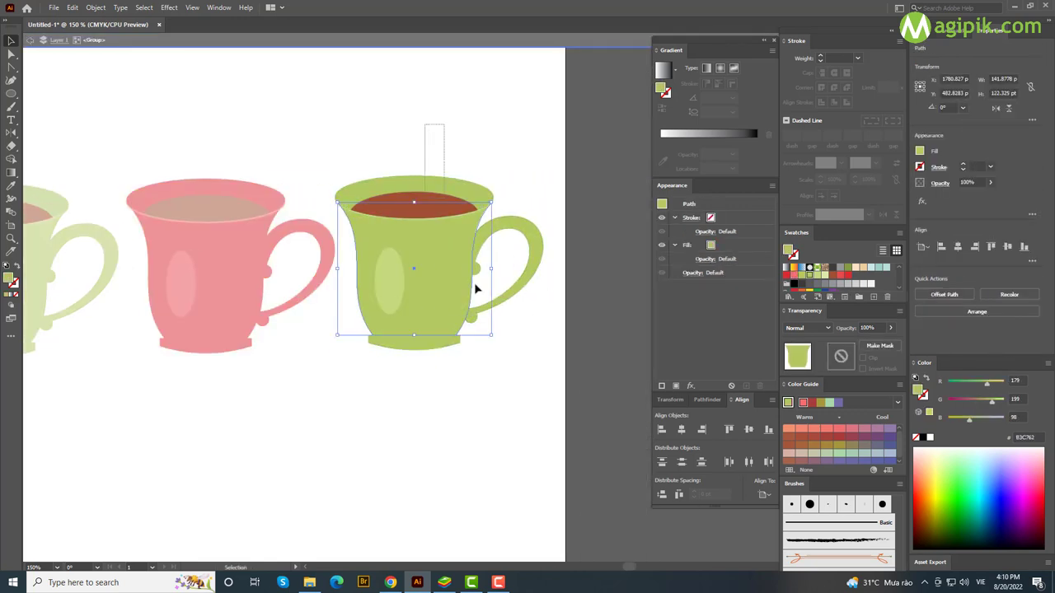
pyautogui.hotkey('ctrl', 'a')
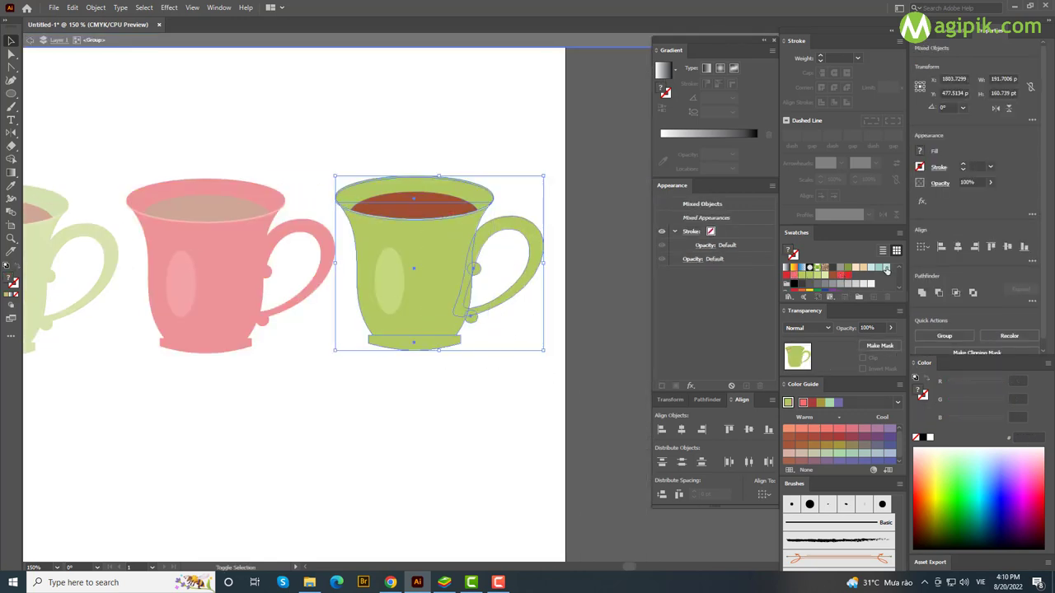
pyautogui.click(878, 272)
pyautogui.click(450, 396)
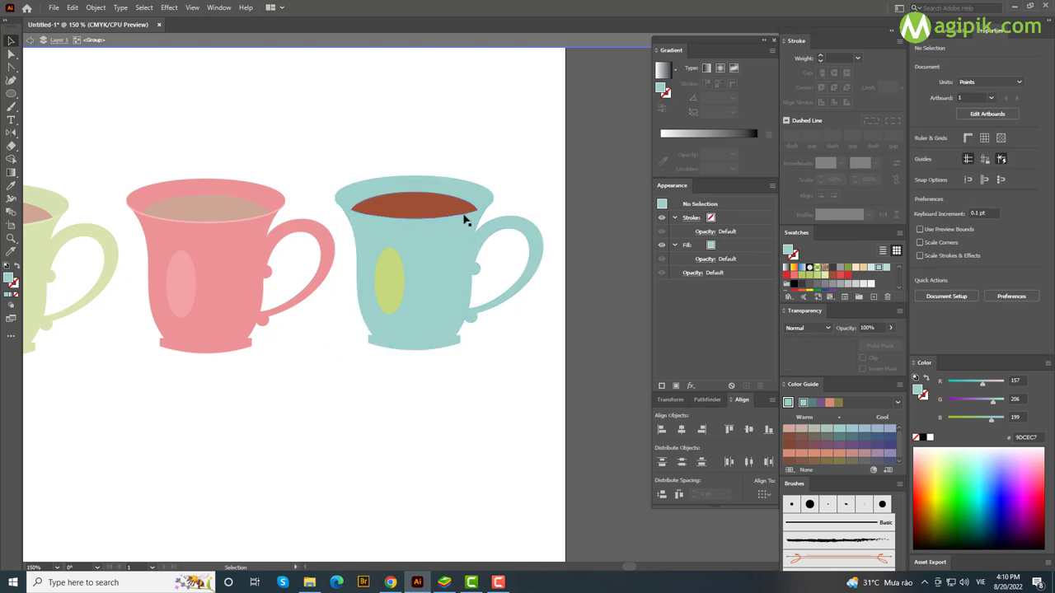
pyautogui.click(483, 214)
pyautogui.click(474, 210)
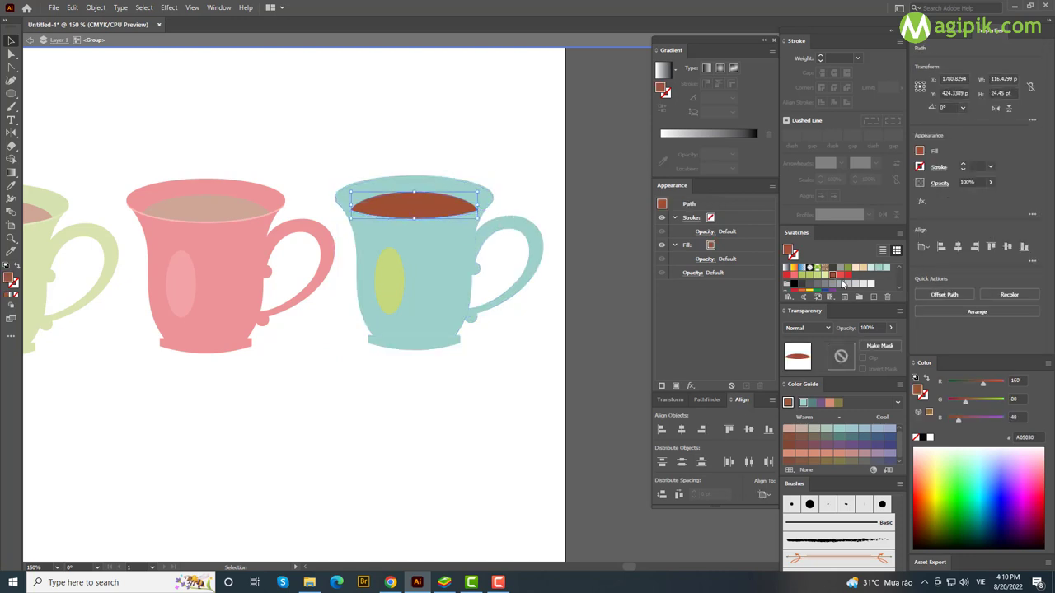
pyautogui.hotkey('ctrl', 'shift', 'a')
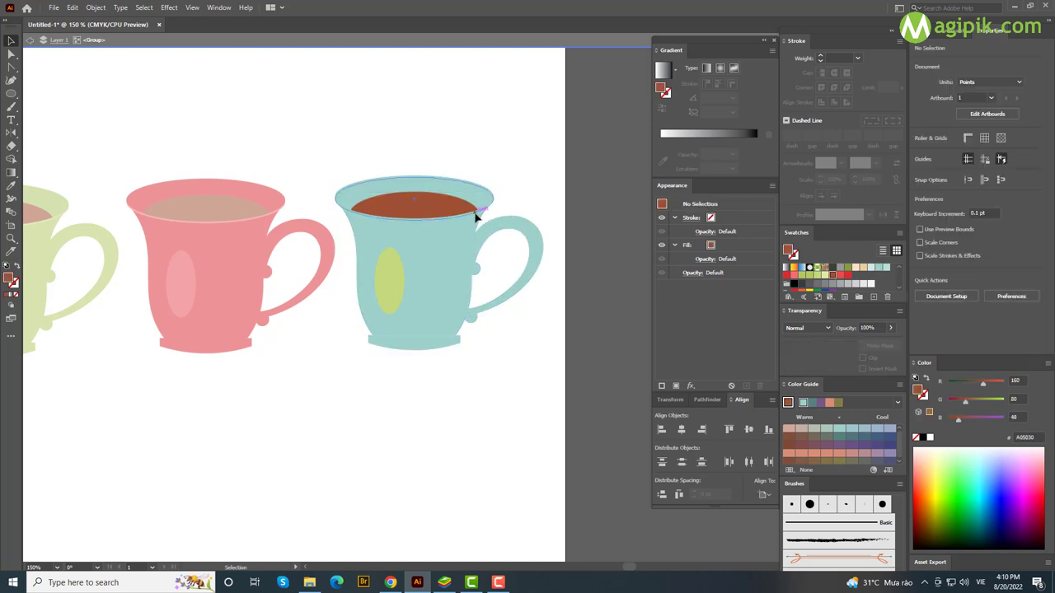
pyautogui.click(413, 225)
pyautogui.click(389, 280)
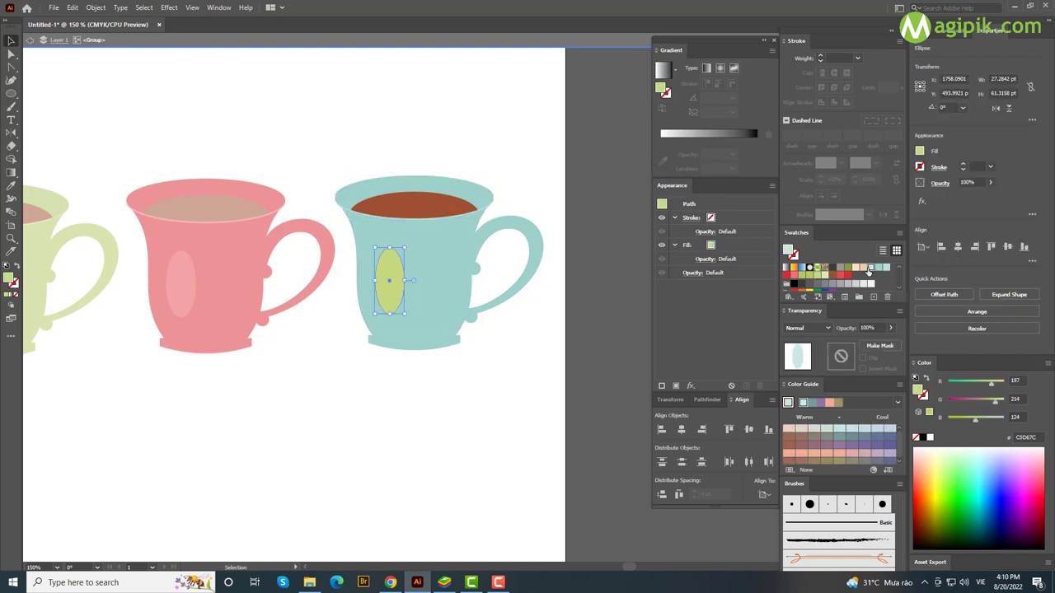
pyautogui.click(870, 267)
pyautogui.hotkey('ctrl', 'shift', 'a')
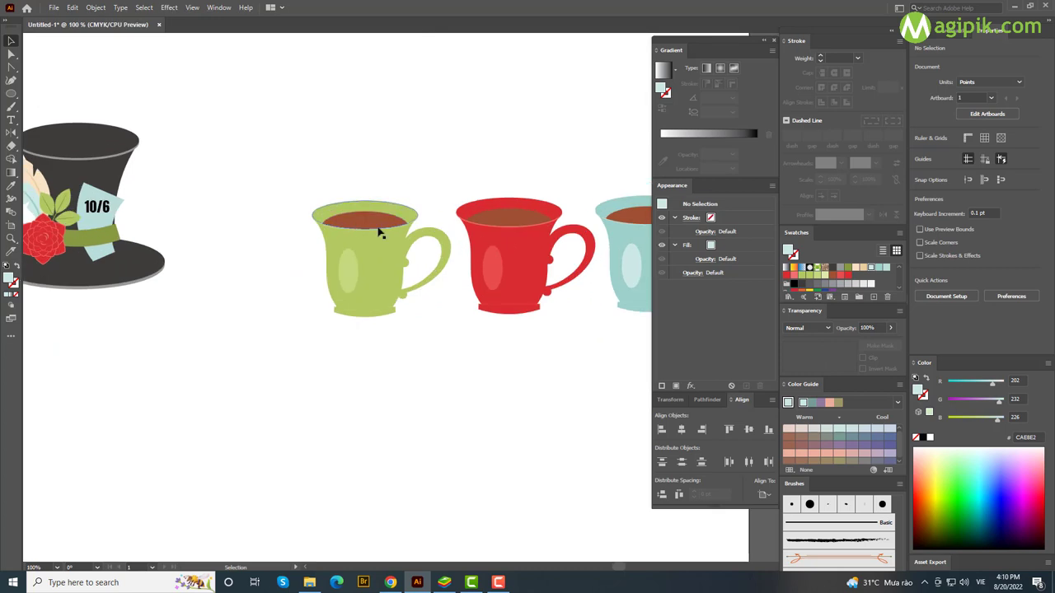
# Position the red mug upright on top of the green mug's rim.
pyautogui.moveTo(467, 243); pyautogui.dragTo(383, 193)
pyautogui.moveTo(454, 132); pyautogui.dragTo(438, 129)
pyautogui.moveTo(371, 202); pyautogui.dragTo(375, 210)
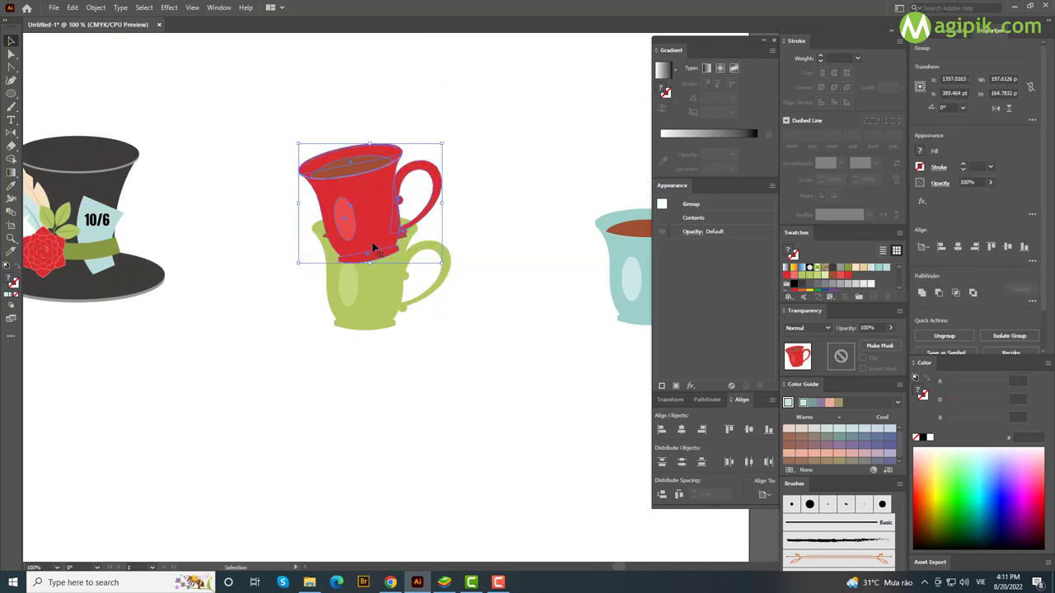
pyautogui.scroll(1, 377, 243)
pyautogui.moveTo(461, 118); pyautogui.dragTo(483, 94)
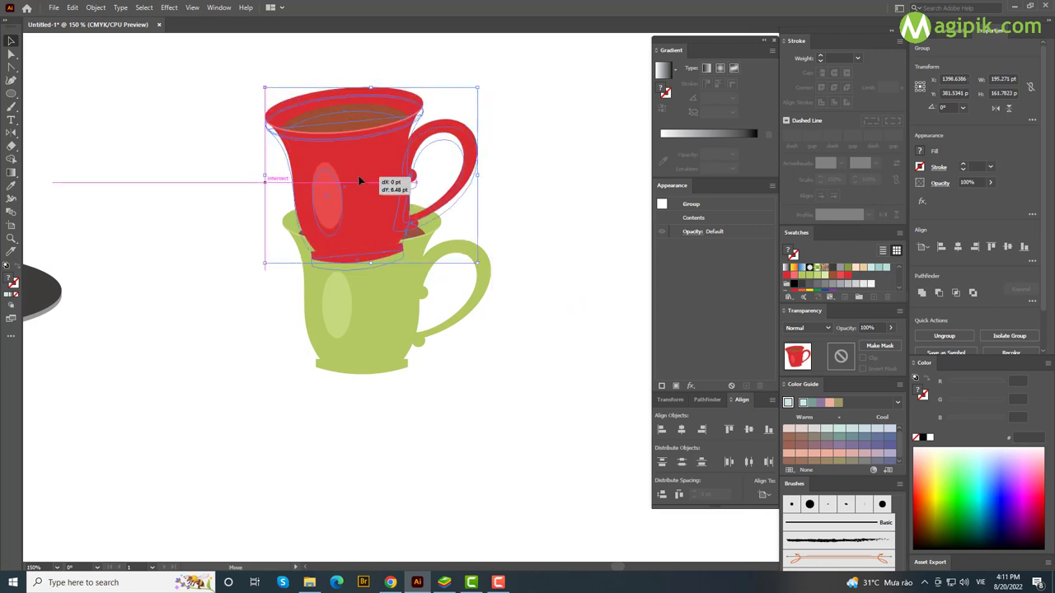
pyautogui.moveTo(353, 177); pyautogui.dragTo(365, 172)
pyautogui.click(487, 215)
# Copy the green mug's rim ellipse and Paste in Front.
pyautogui.click(310, 227)
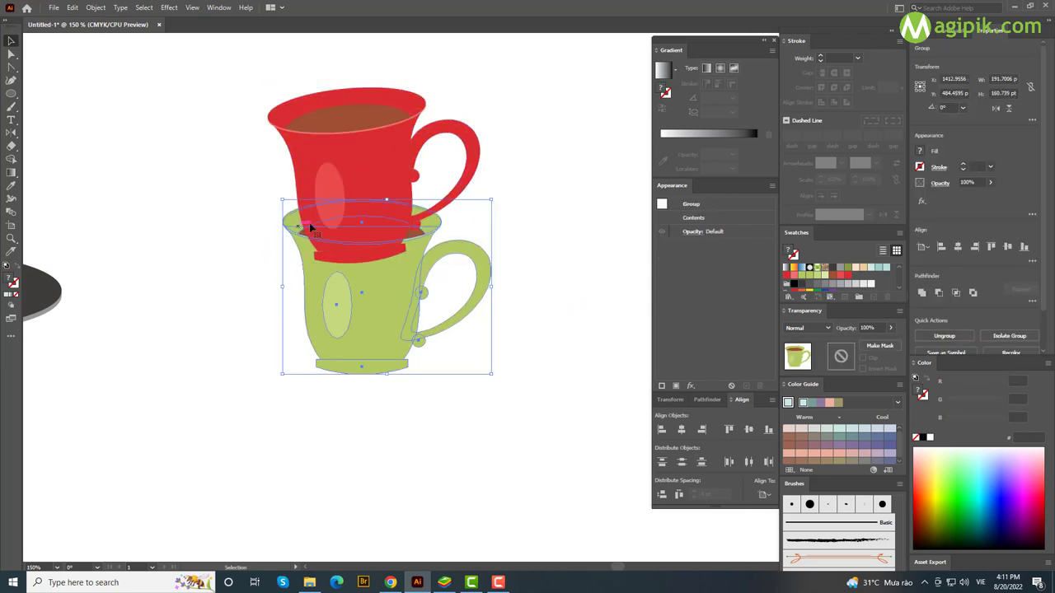
pyautogui.doubleClick(430, 225)
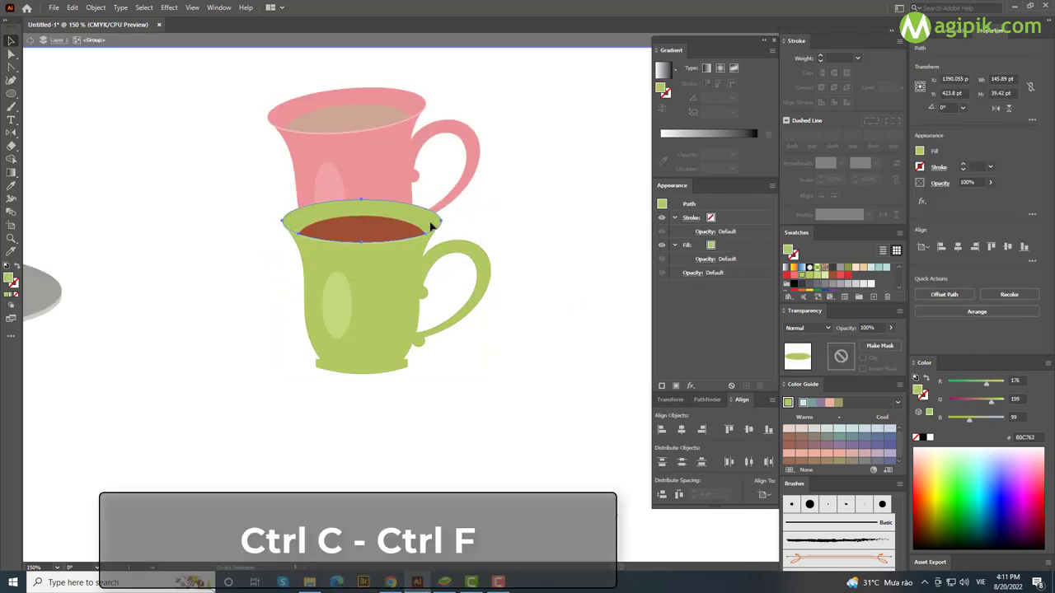
pyautogui.click(501, 223)
pyautogui.doubleClick(162, 139)
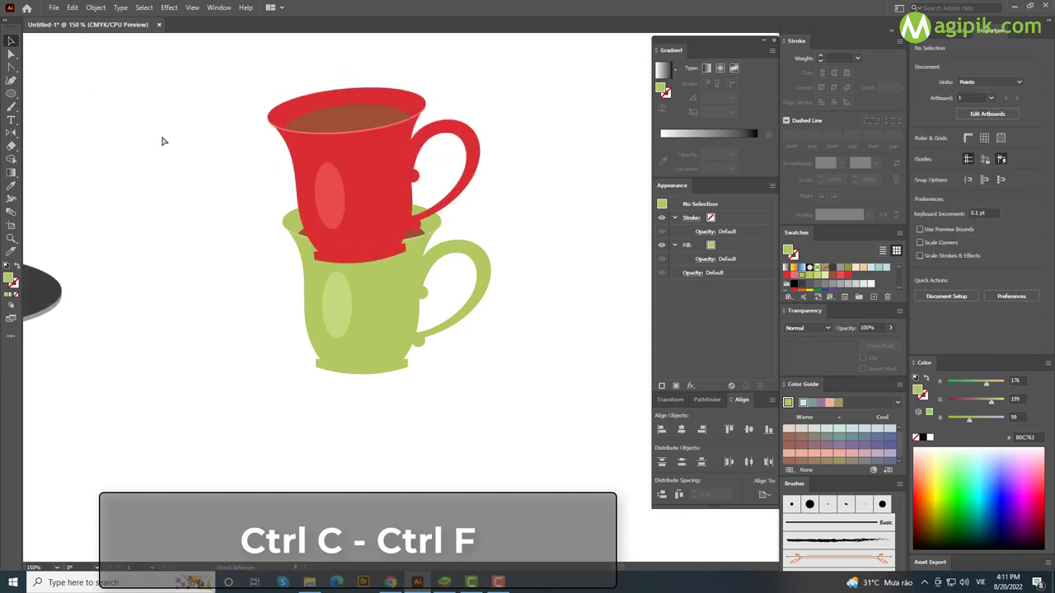
pyautogui.hotkey('ctrl', 'f')
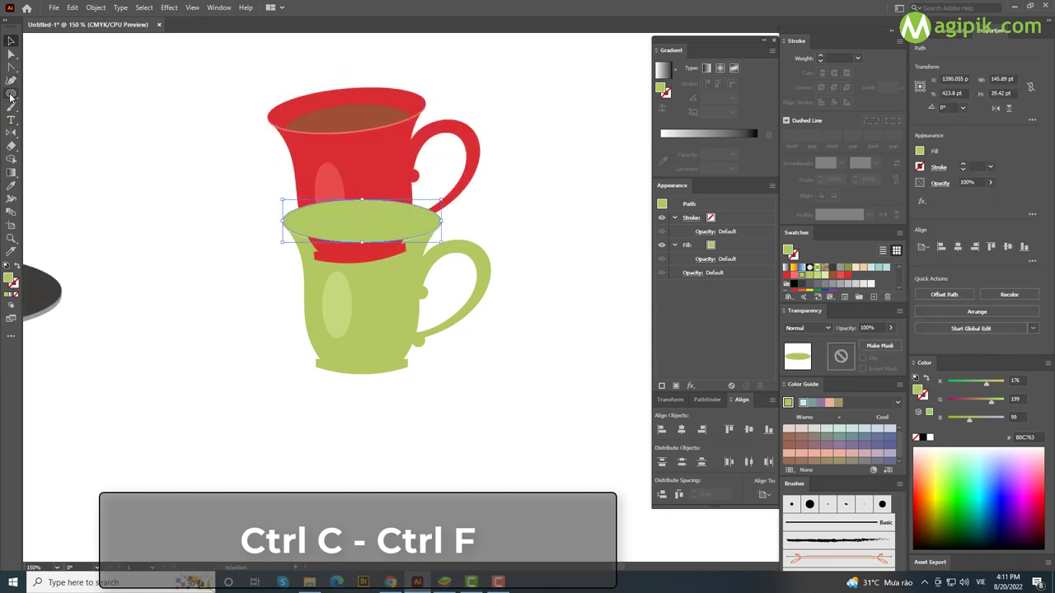
# Draw a large ellipse over the red cup and clip the cup to it with Ctrl+7.
pyautogui.click(11, 96)
pyautogui.moveTo(227, 48); pyautogui.dragTo(509, 234)
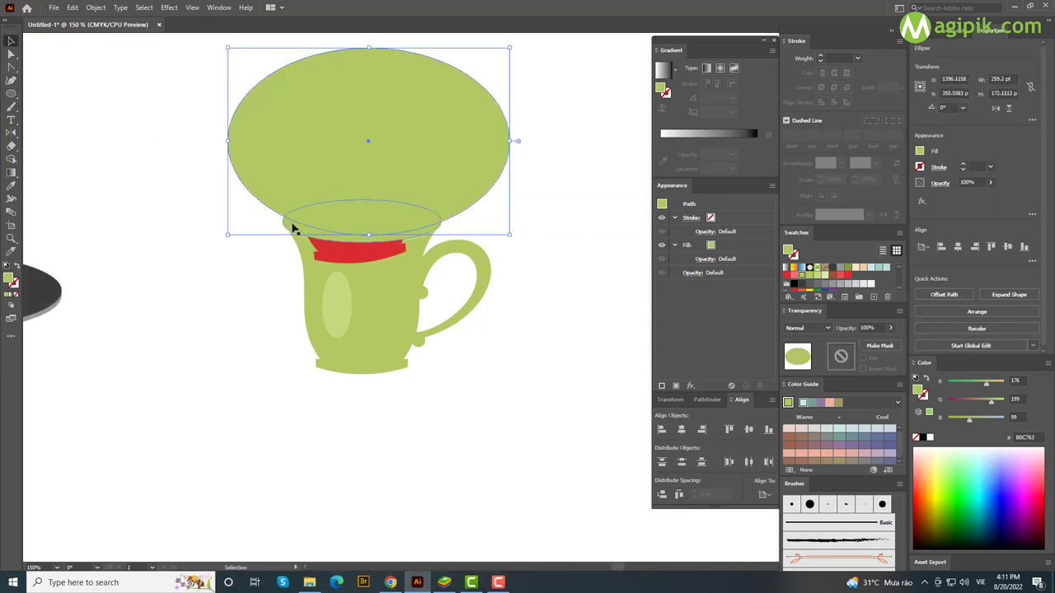
pyautogui.click(706, 400)
pyautogui.click(471, 391)
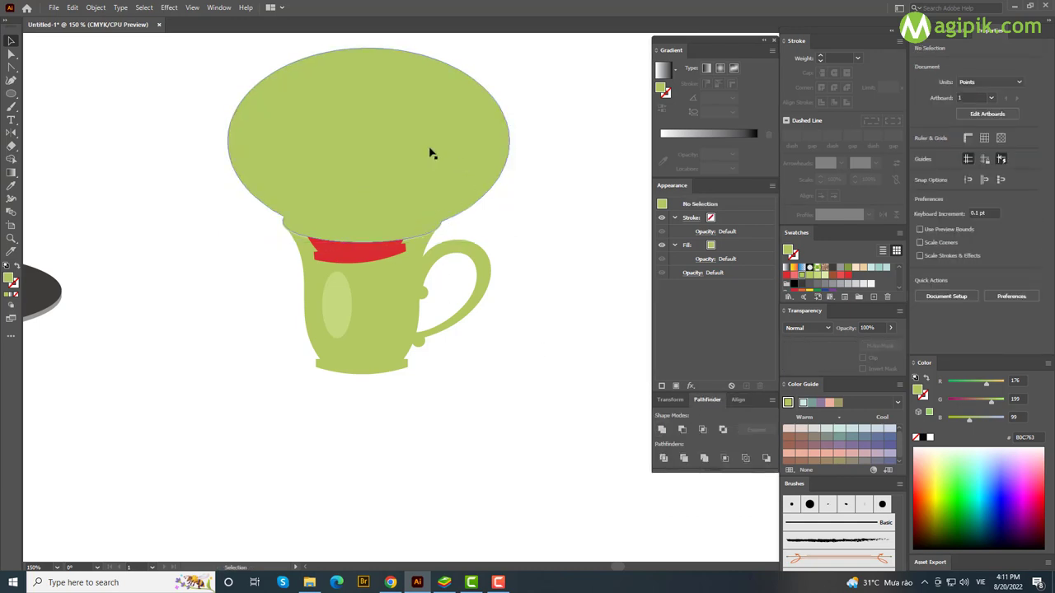
pyautogui.moveTo(565, 94); pyautogui.dragTo(396, 158)
pyautogui.hotkey('ctrl', '7')
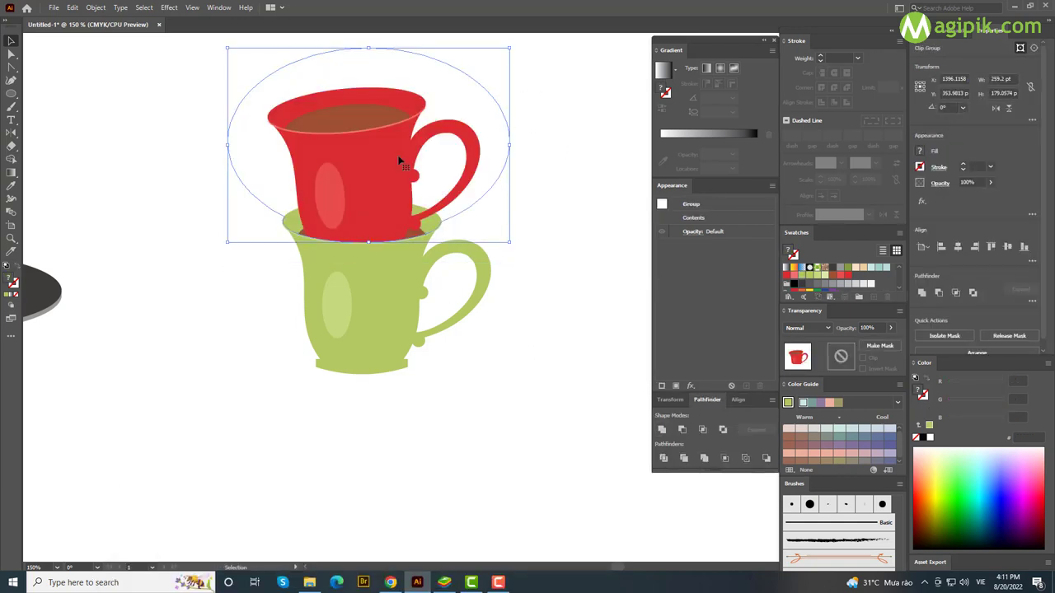
# Inspect the red cup's clip group, then zoom out to the whole artboard.
pyautogui.click(517, 222)
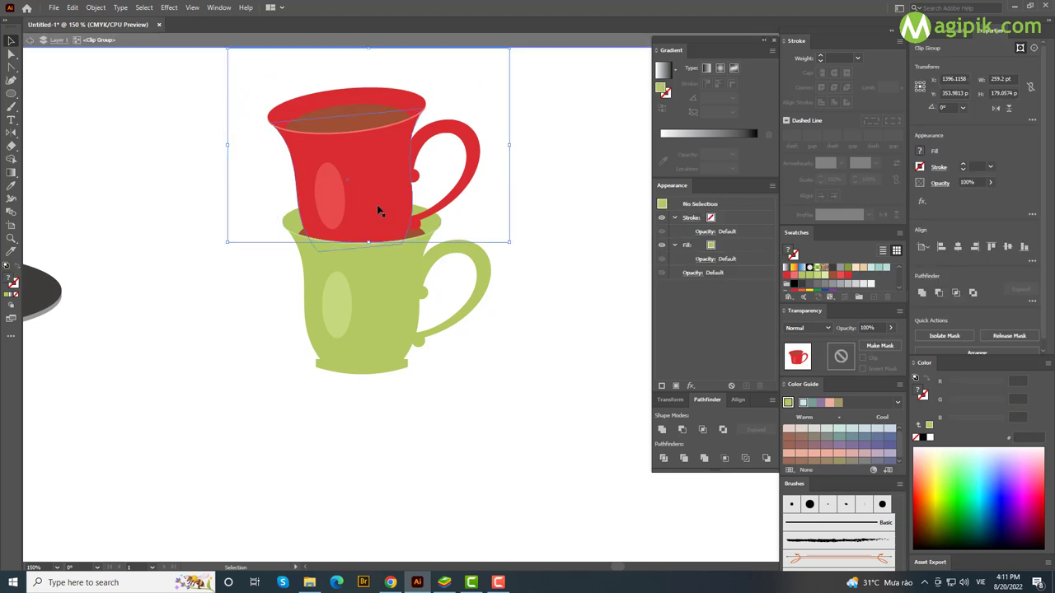
pyautogui.doubleClick(377, 204)
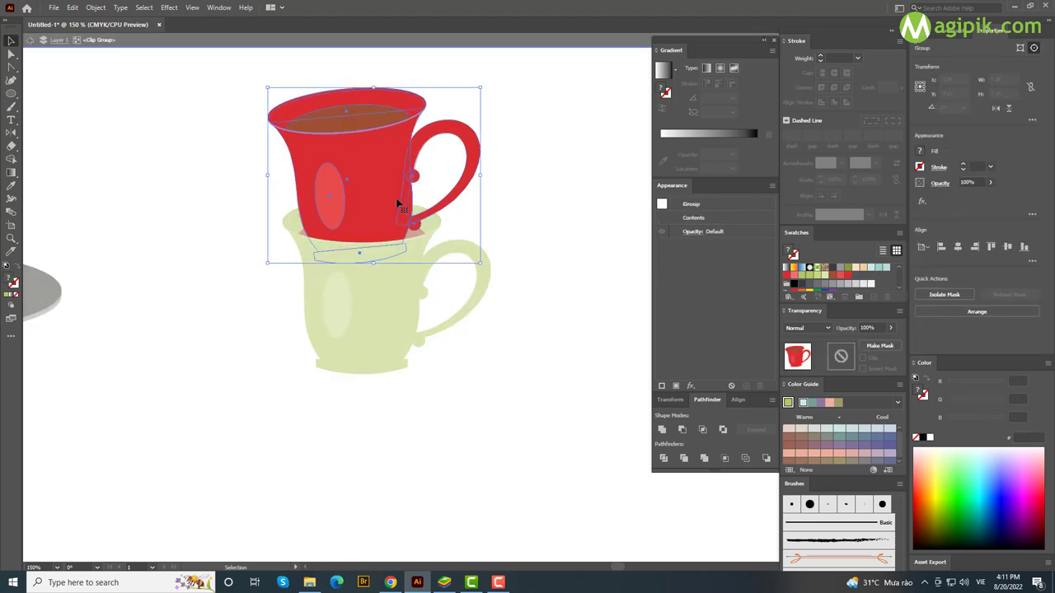
pyautogui.click(539, 237)
pyautogui.click(31, 41)
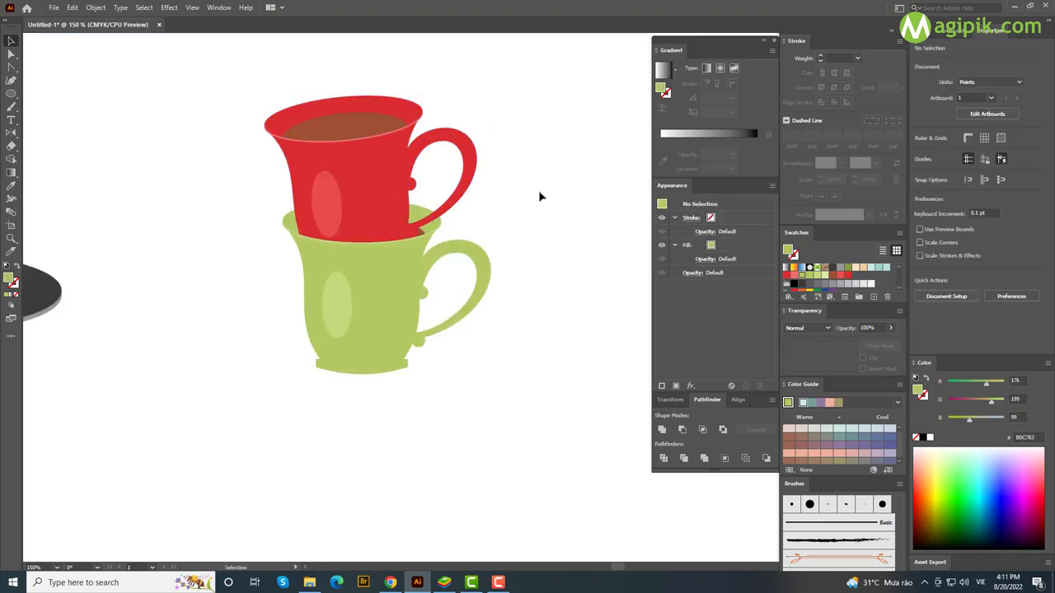
pyautogui.hotkey('ctrl', '-')
pyautogui.hotkey('ctrl', '-')
pyautogui.hotkey('ctrl', '-')
# Move the blue cup closer to the stacked cups.
pyautogui.doubleClick(505, 213)
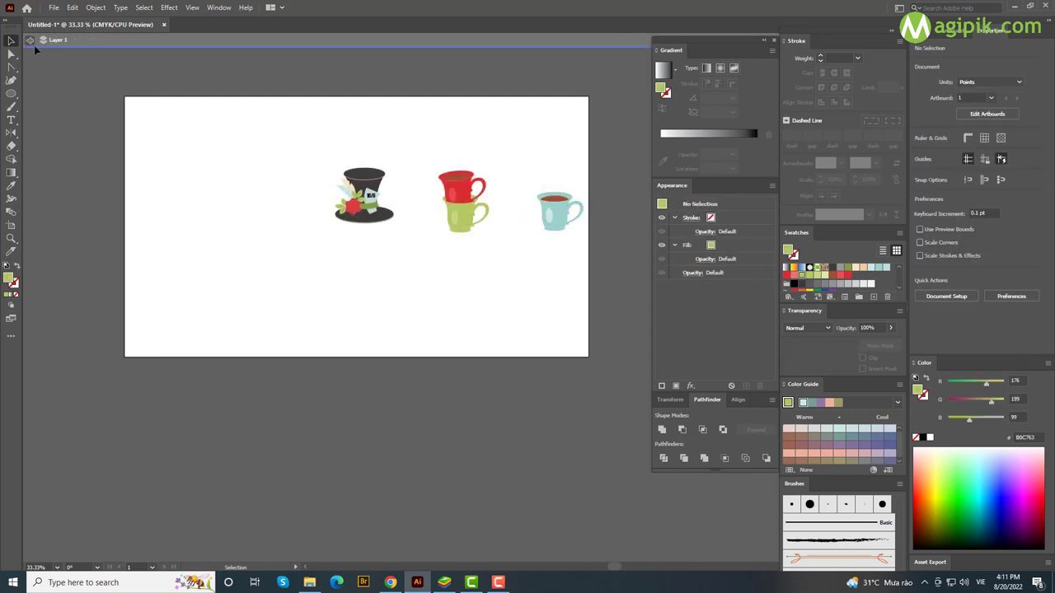
pyautogui.moveTo(557, 213); pyautogui.dragTo(513, 208)
pyautogui.scroll(2, 369, 211)
# Alt-drag a copy of the hat's rose to below the hat.
pyautogui.press('a')
pyautogui.click(370, 213)
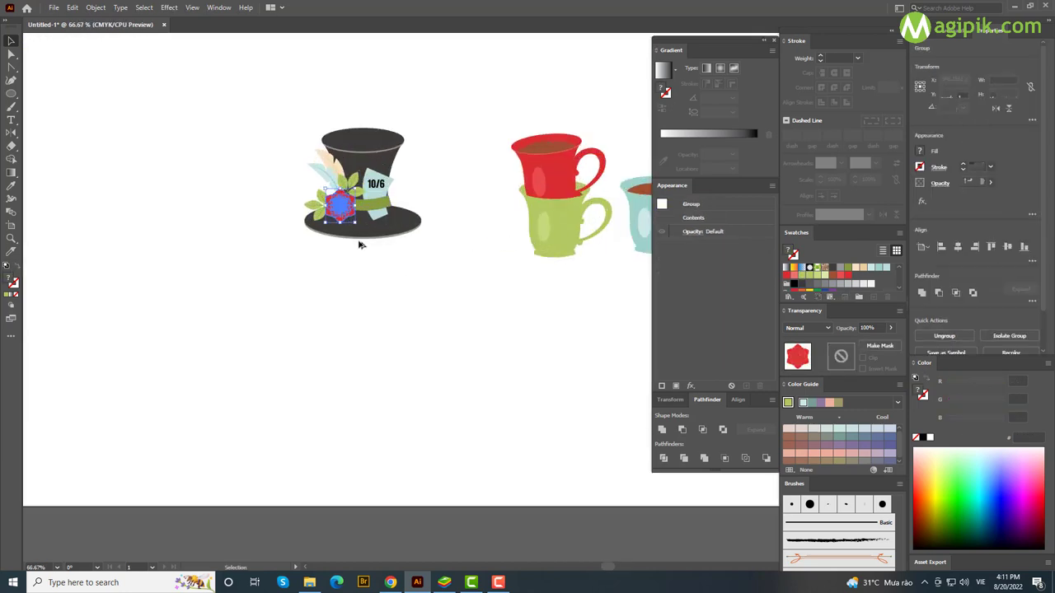
pyautogui.moveTo(342, 206); pyautogui.dragTo(412, 320)
pyautogui.moveTo(288, 105); pyautogui.dragTo(443, 259)
pyautogui.press('v')
pyautogui.click(467, 247)
pyautogui.scroll(-2, 466, 239)
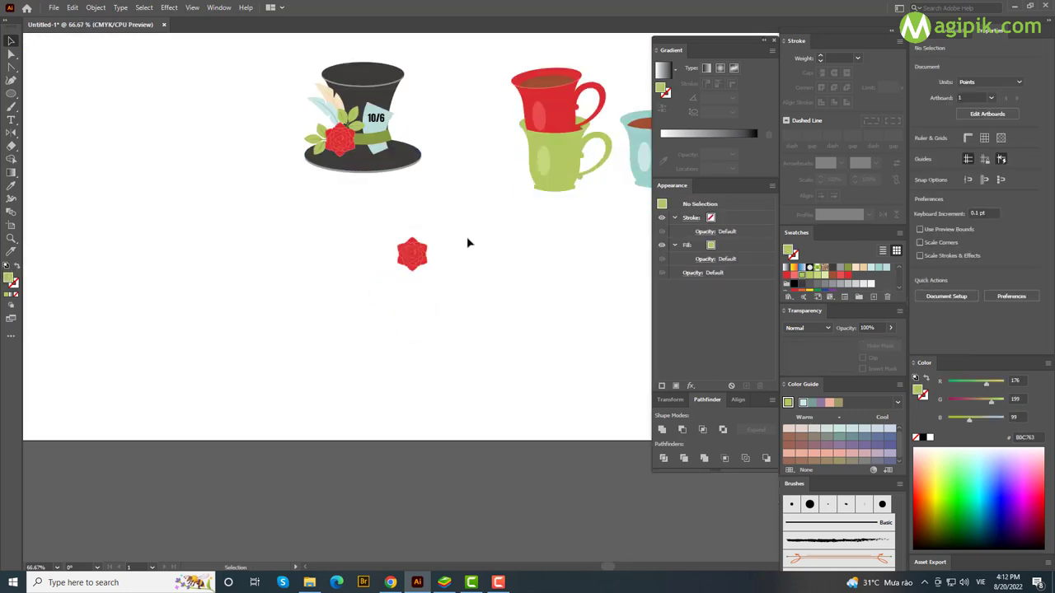
pyautogui.scroll(1, 467, 236)
pyautogui.scroll(2, 467, 236)
pyautogui.scroll(-1, 387, 412)
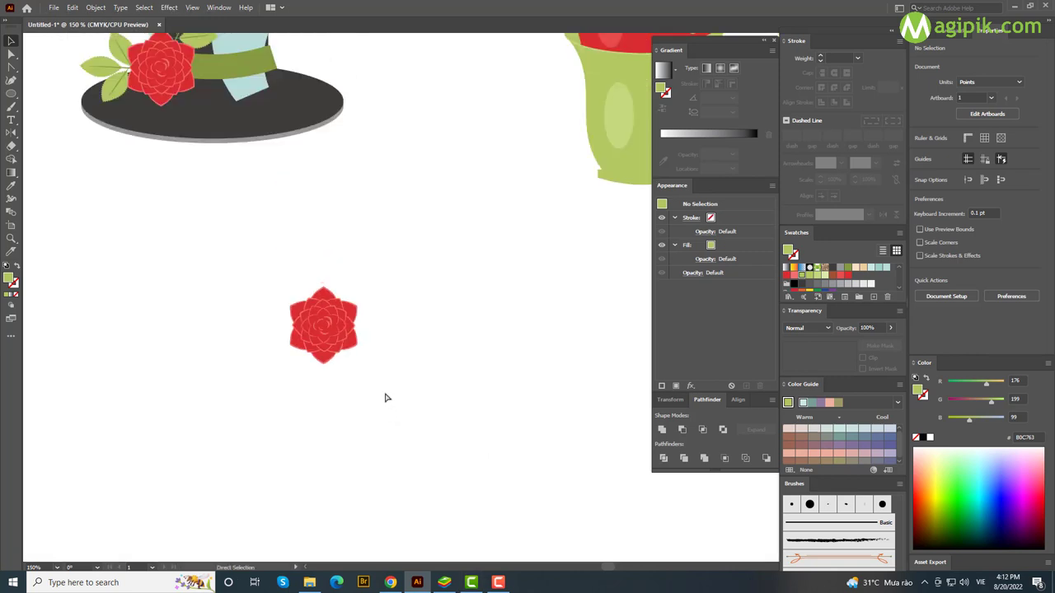
# Copy the hat's leaf cluster beside the new rose and group the hat's parts.
pyautogui.click(190, 70)
pyautogui.click(137, 89)
pyautogui.moveTo(136, 88); pyautogui.dragTo(291, 344)
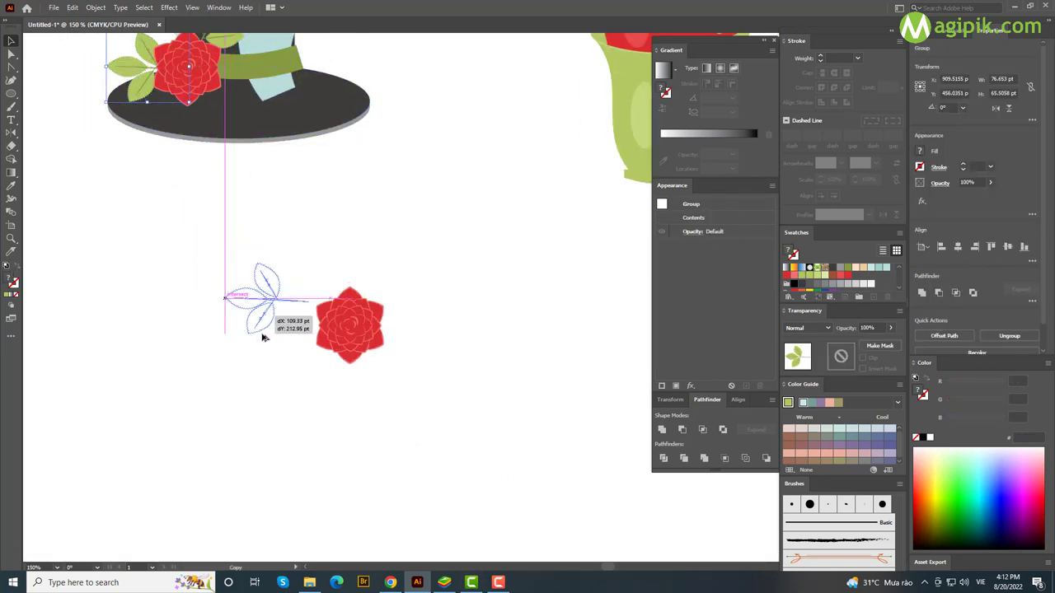
pyautogui.scroll(3, 145, 108)
pyautogui.scroll(-2, 145, 108)
pyautogui.click(145, 108)
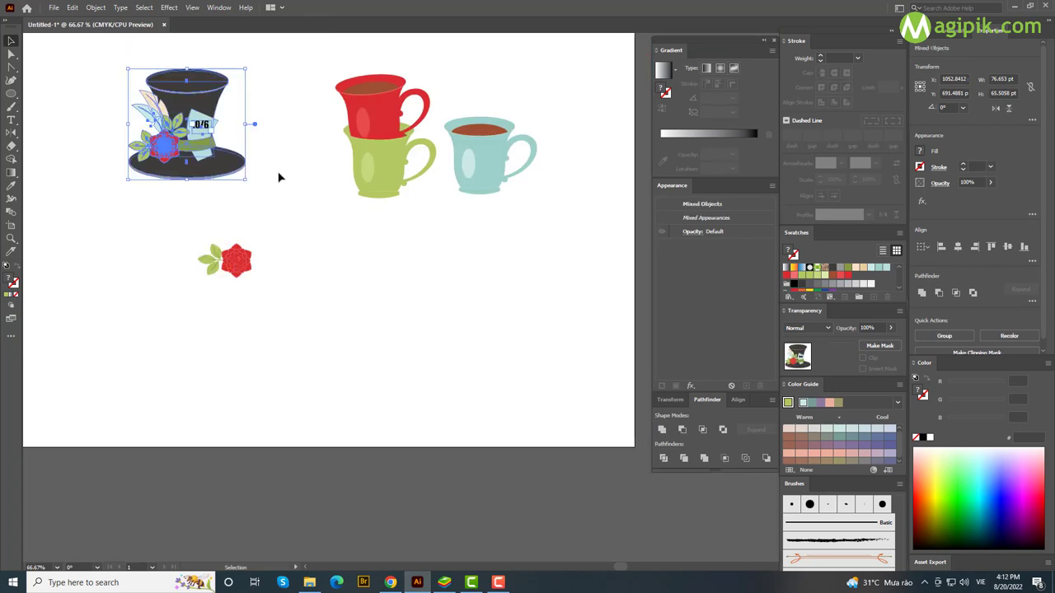
pyautogui.hotkey('ctrl', 'g')
# Rotate and move the copied leaves to fan upward from the rose's top.
pyautogui.scroll(4, 228, 272)
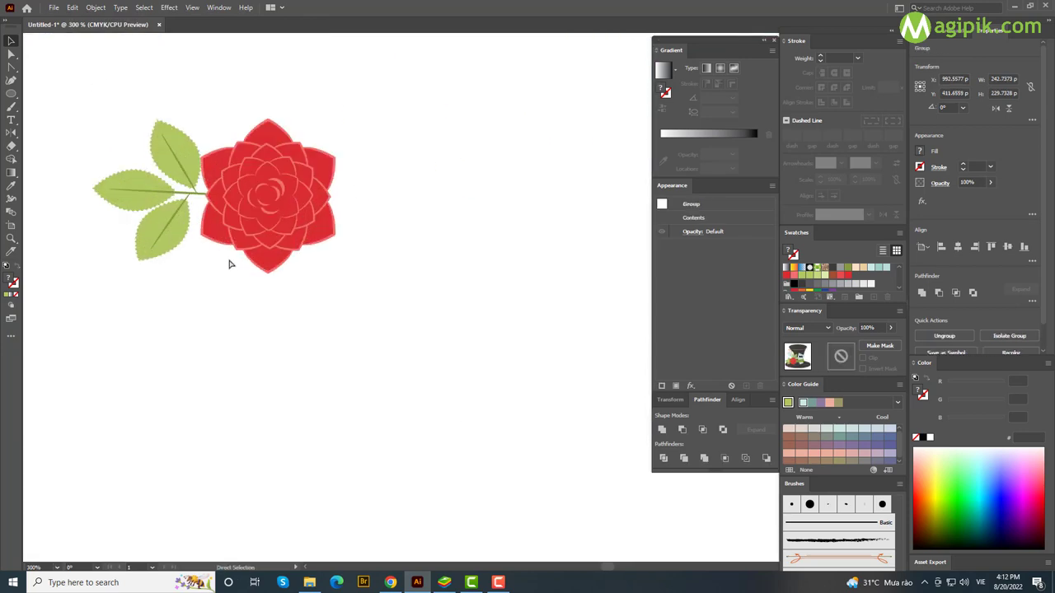
pyautogui.moveTo(295, 206); pyautogui.dragTo(578, 152)
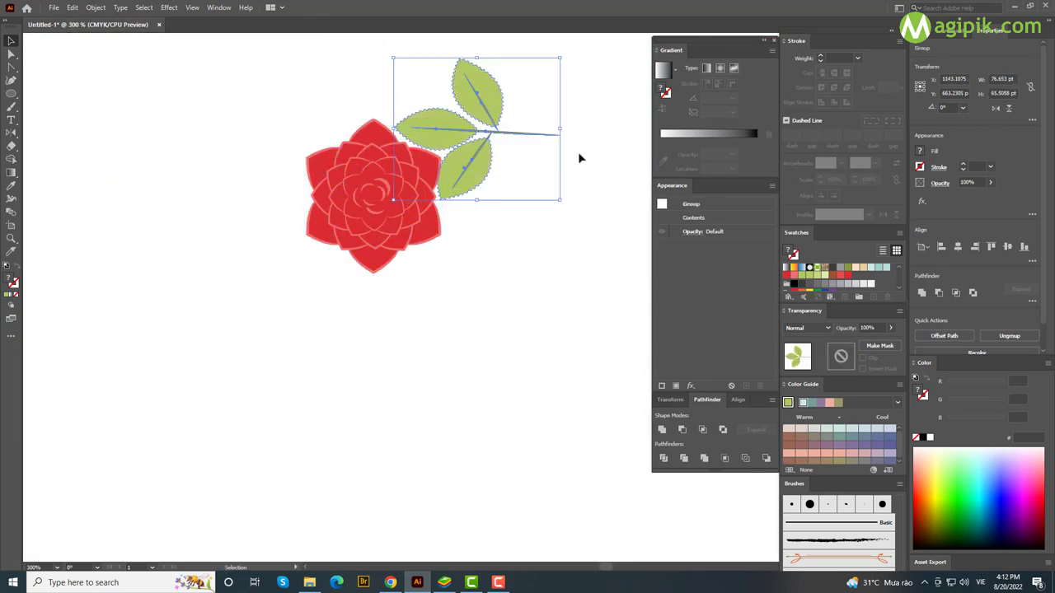
pyautogui.moveTo(351, 239)
pyautogui.mouseDown()
pyautogui.moveTo(495, 99)
pyautogui.moveTo(430, 123)
pyautogui.moveTo(424, 89)
pyautogui.mouseUp()
pyautogui.moveTo(489, 56); pyautogui.dragTo(452, 141)
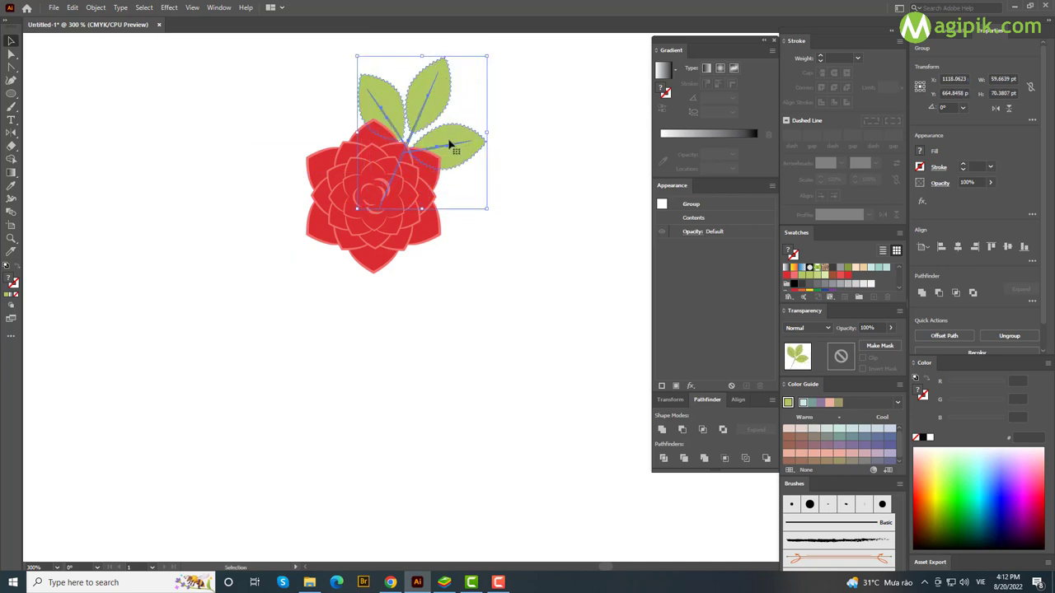
pyautogui.moveTo(487, 206); pyautogui.dragTo(465, 158)
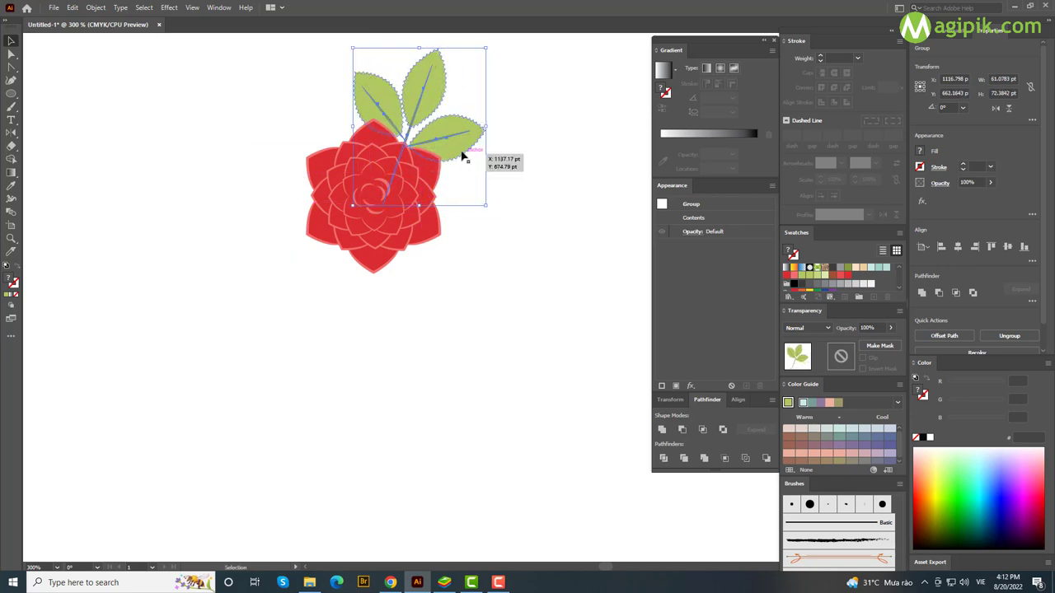
pyautogui.click(517, 141)
# Draw a curved stem down from the rose and make it a green stroke.
pyautogui.click(11, 81)
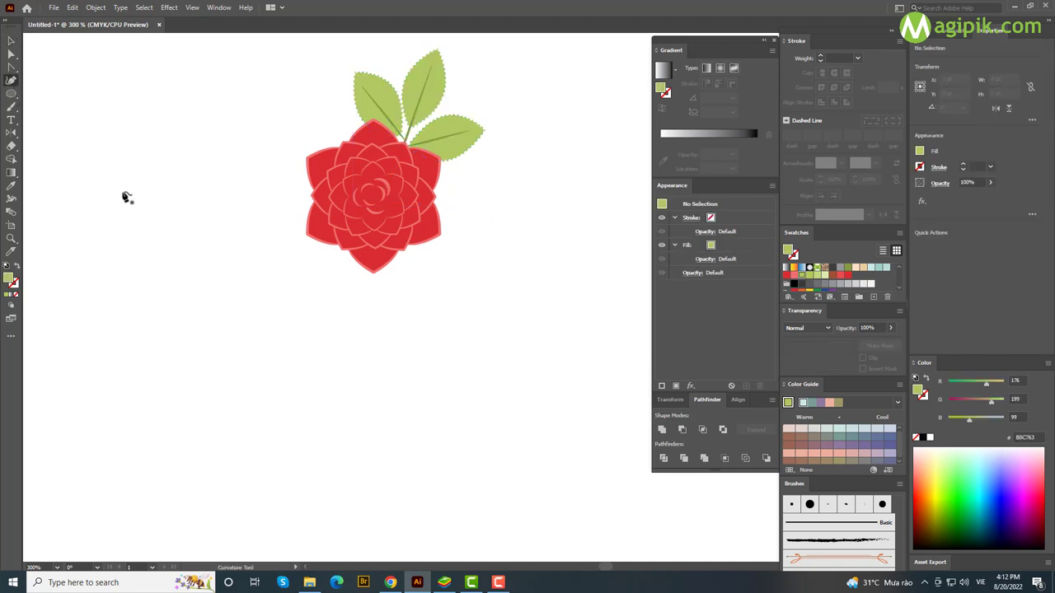
pyautogui.click(356, 238)
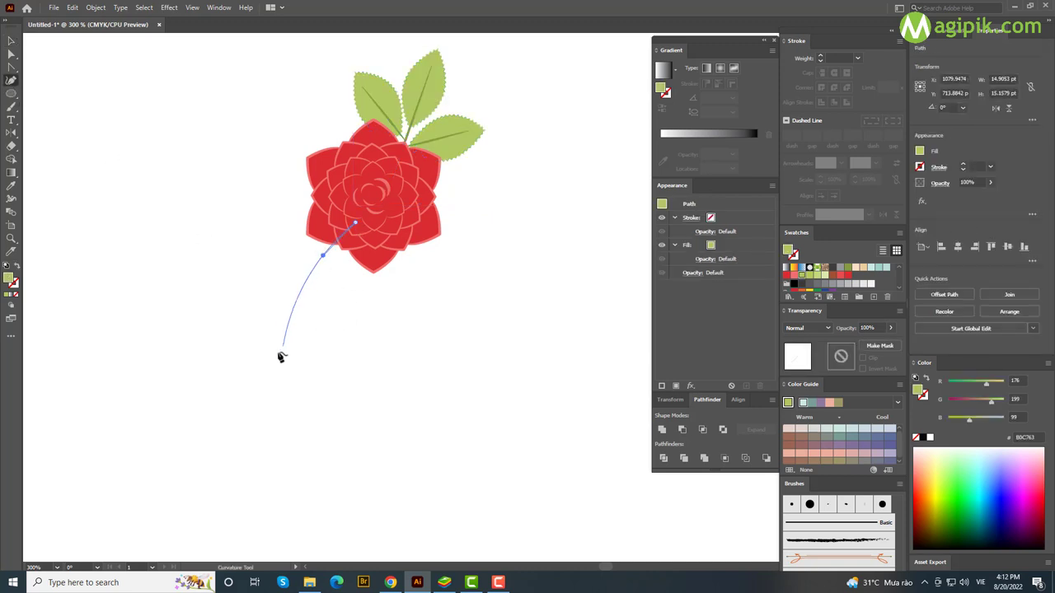
pyautogui.press('v')
pyautogui.click(16, 266)
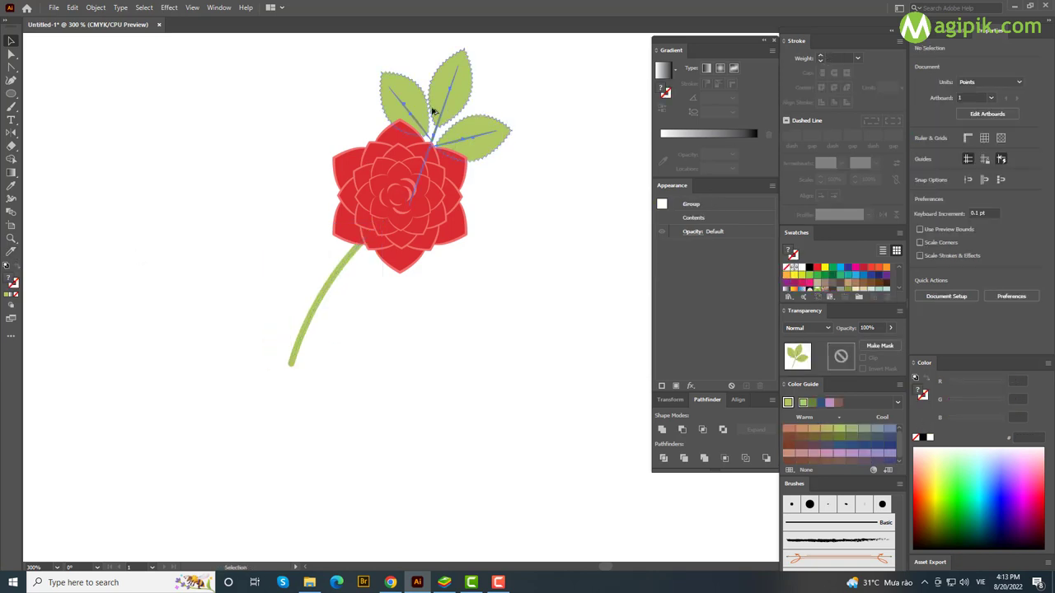
# Shrink a leaf copy near the rose and rotate the stem into place.
pyautogui.moveTo(372, 130); pyautogui.dragTo(287, 172)
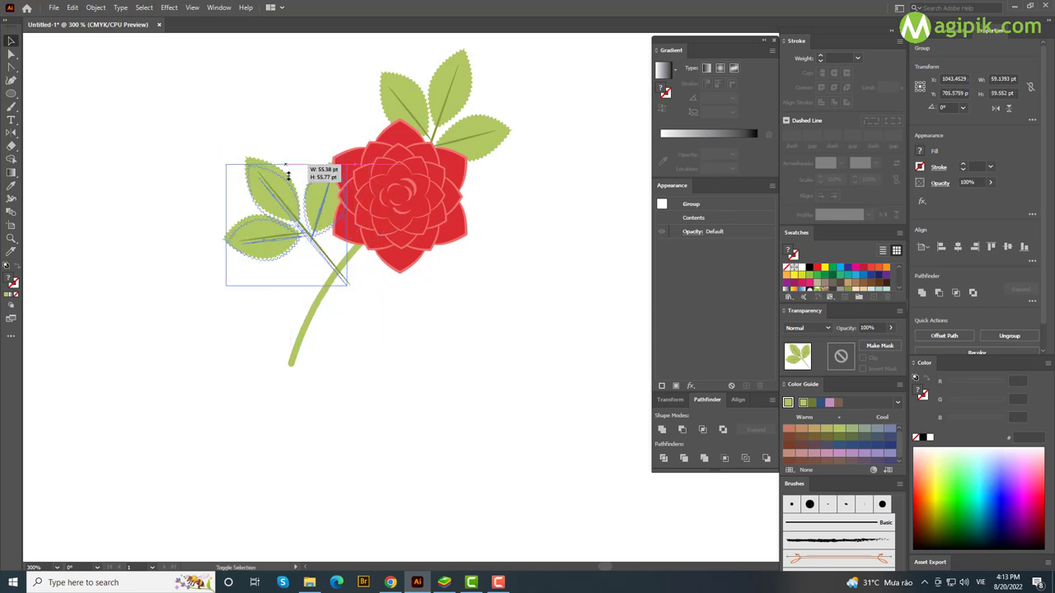
pyautogui.moveTo(308, 228); pyautogui.dragTo(315, 196)
pyautogui.click(335, 282)
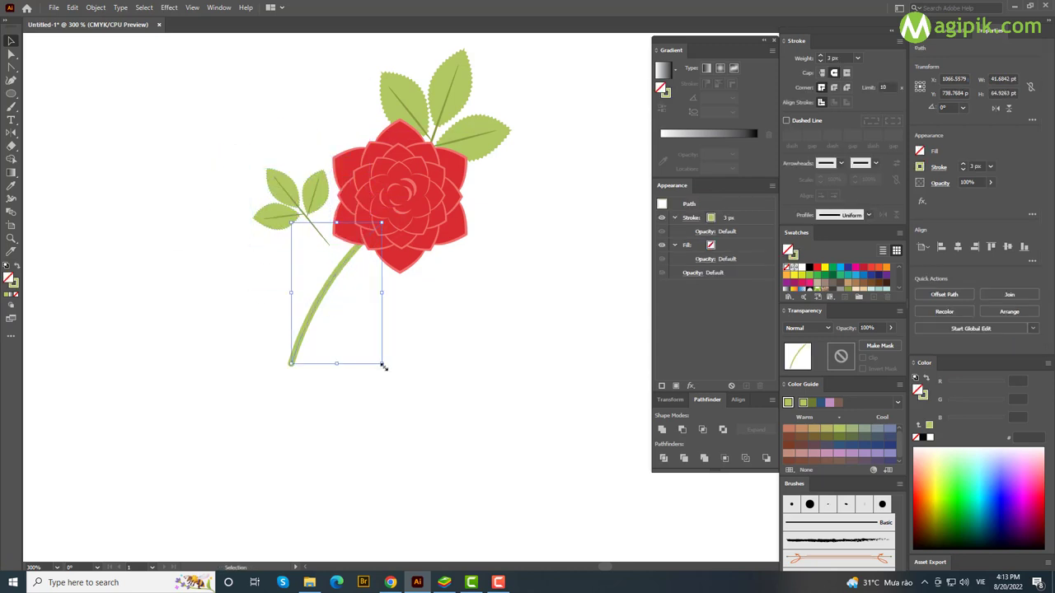
pyautogui.moveTo(382, 365); pyautogui.dragTo(359, 368)
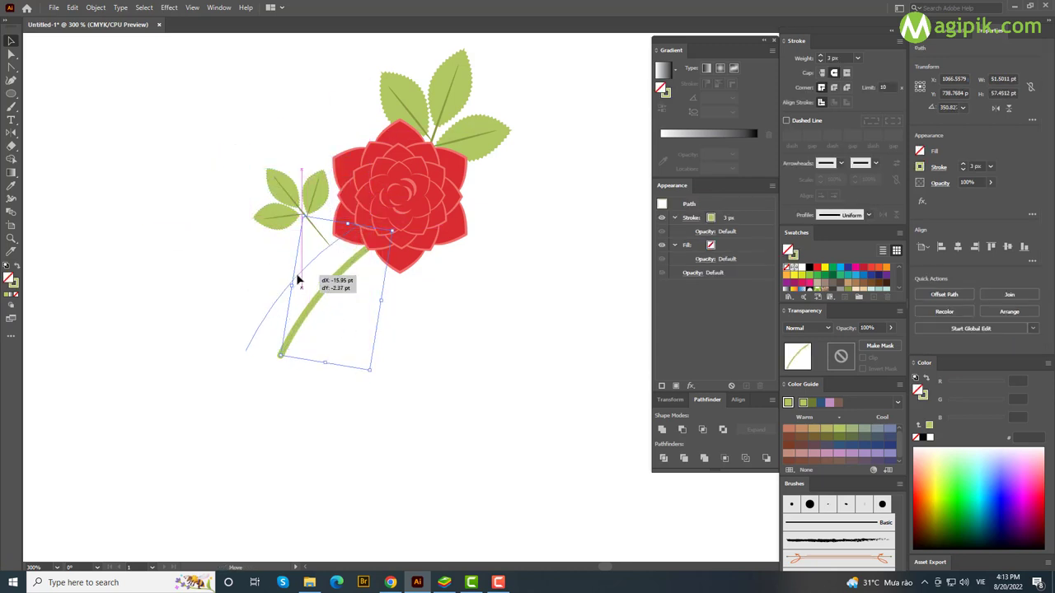
pyautogui.moveTo(324, 275); pyautogui.dragTo(295, 280)
pyautogui.click(388, 301)
# Tilt the small leaf sprig and extend its stalk toward the stem.
pyautogui.moveTo(328, 175)
pyautogui.mouseDown()
pyautogui.moveTo(356, 196)
pyautogui.moveTo(303, 216)
pyautogui.moveTo(346, 192)
pyautogui.moveTo(317, 172)
pyautogui.mouseUp()
pyautogui.click(410, 313)
pyautogui.press('a')
pyautogui.click(346, 259)
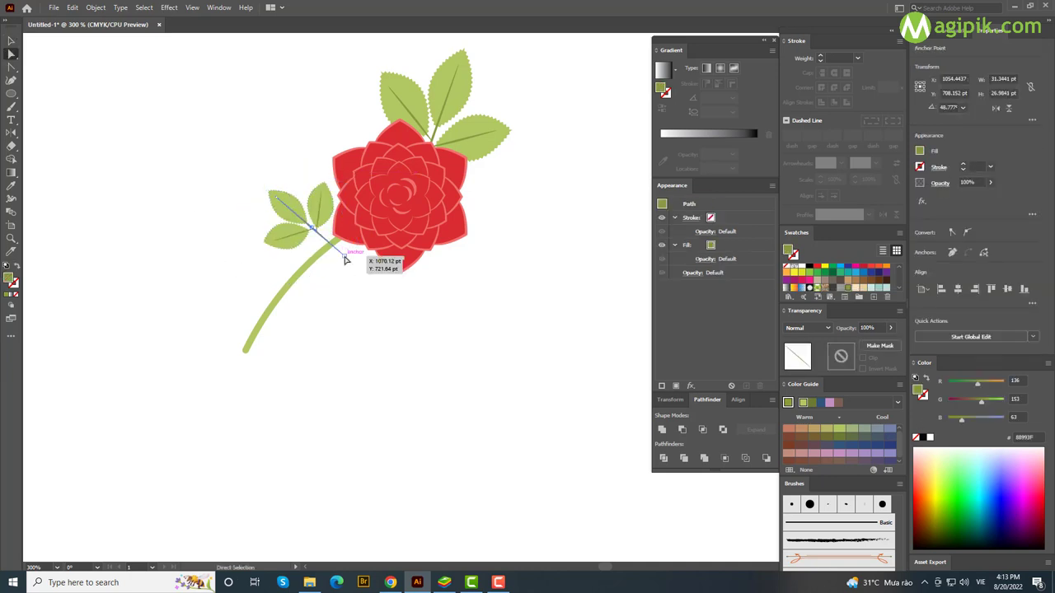
pyautogui.moveTo(346, 260); pyautogui.dragTo(340, 256)
pyautogui.click(10, 41)
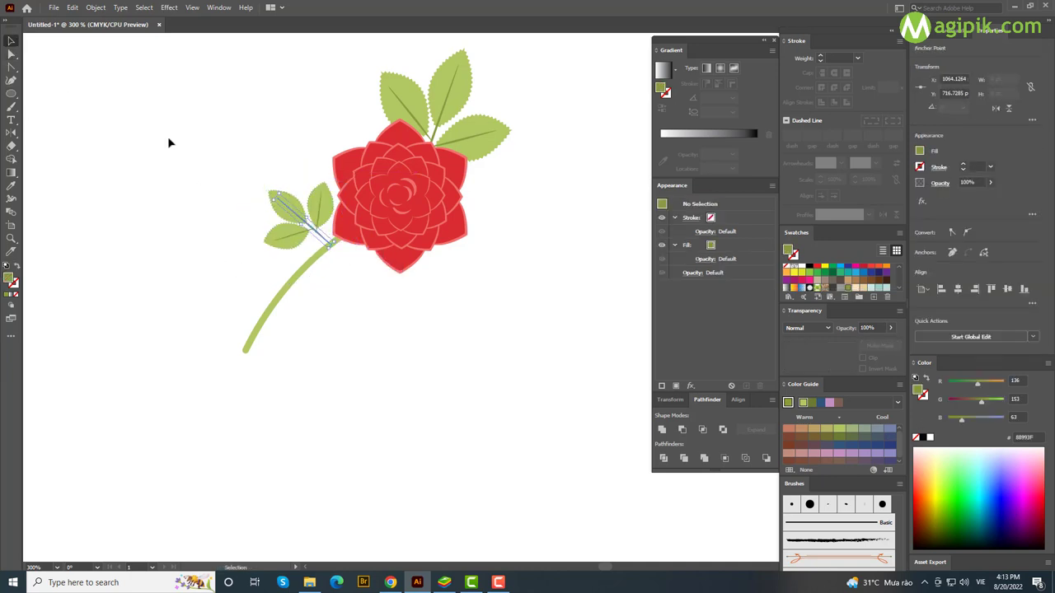
# Rotate the leaf sprig against the stem and check the stem's placement.
pyautogui.hotkey('ctrl', '-')
pyautogui.hotkey('ctrl', '-')
pyautogui.hotkey('ctrl', '=')
pyautogui.hotkey('ctrl', '=')
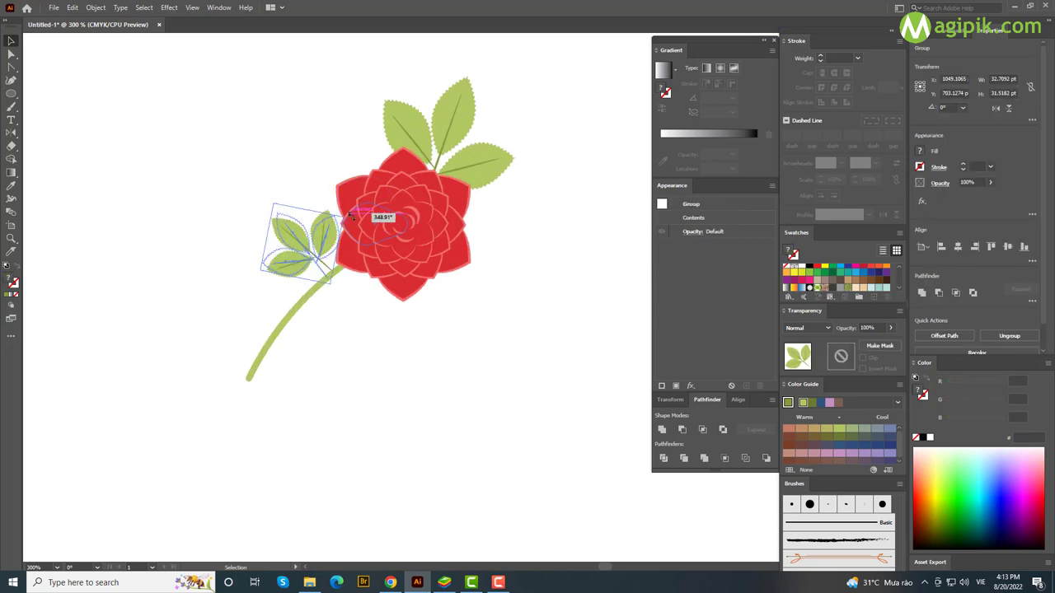
pyautogui.moveTo(338, 212)
pyautogui.mouseDown()
pyautogui.moveTo(321, 236)
pyautogui.moveTo(335, 321)
pyautogui.mouseUp()
pyautogui.click(389, 304)
pyautogui.click(322, 266)
pyautogui.click(335, 321)
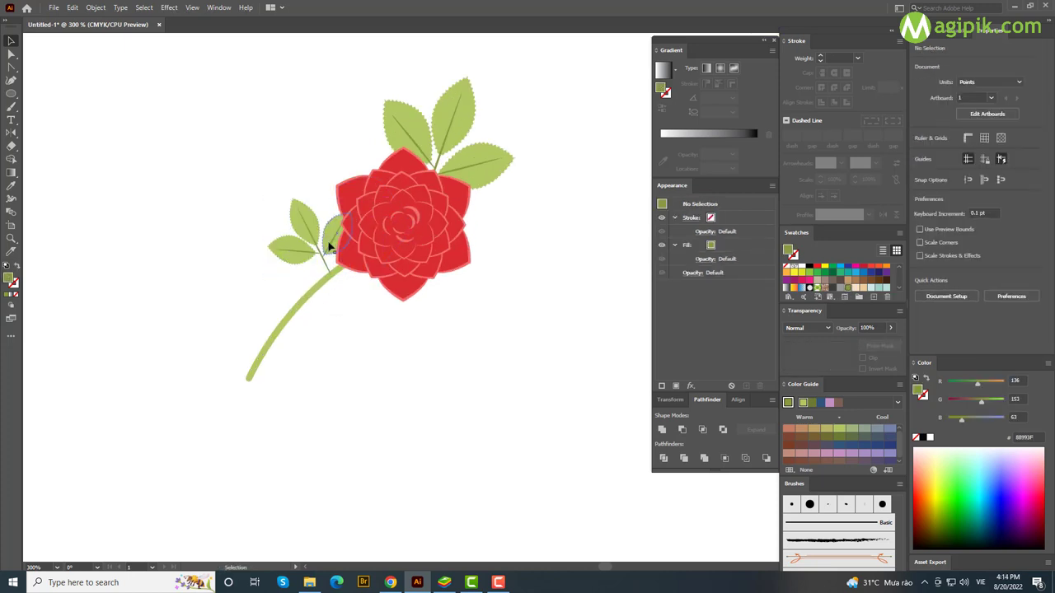
pyautogui.click(311, 290)
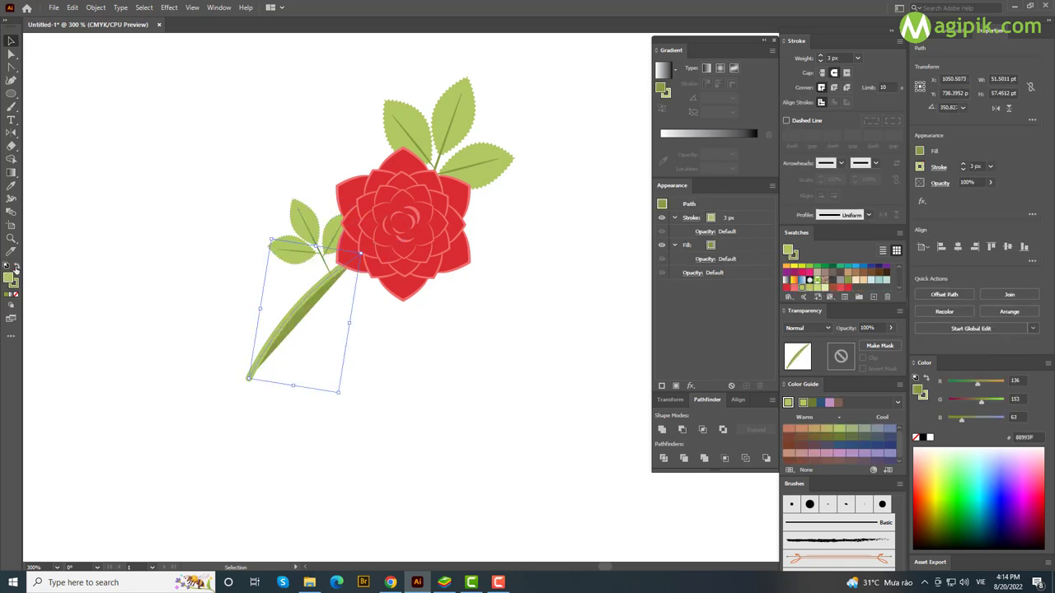
pyautogui.click(311, 324)
# Select the whole stemmed rose and drag it up beside the green mug.
pyautogui.hotkey('ctrl', '-')
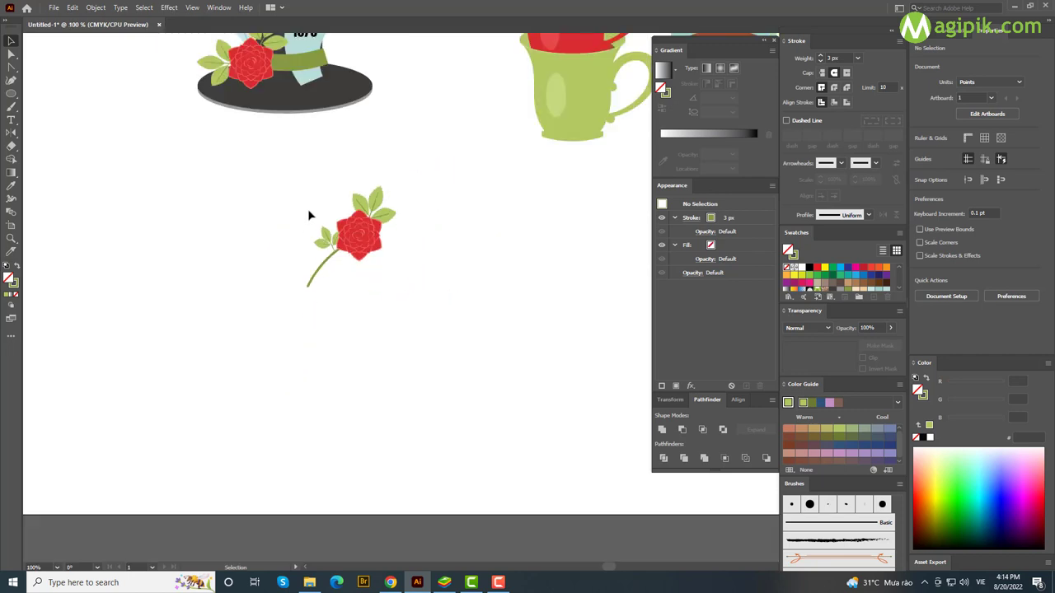
pyautogui.moveTo(306, 169); pyautogui.dragTo(426, 283)
pyautogui.click(415, 356)
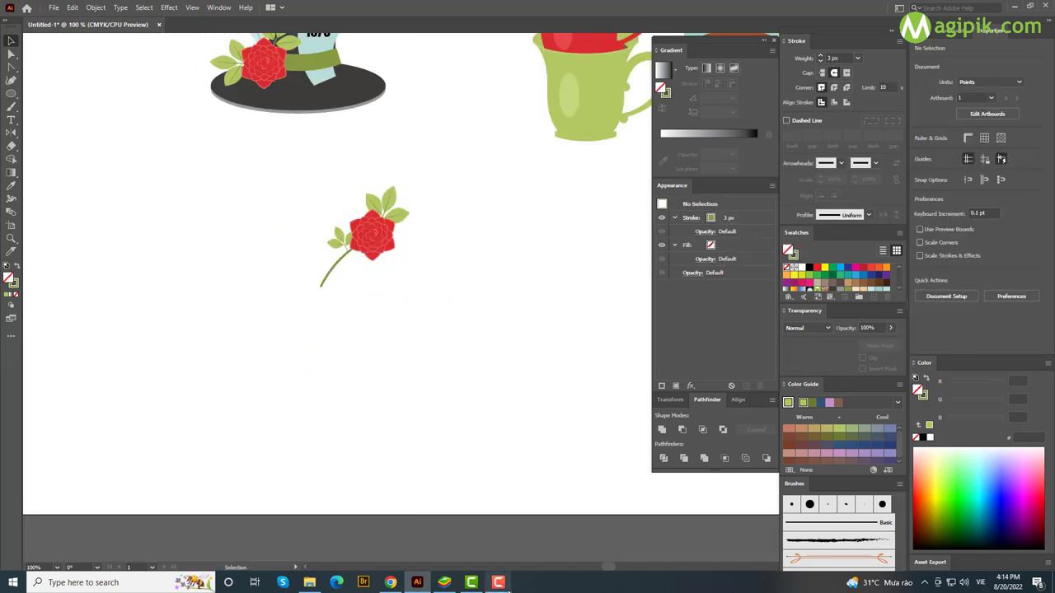
pyautogui.click(873, 583)
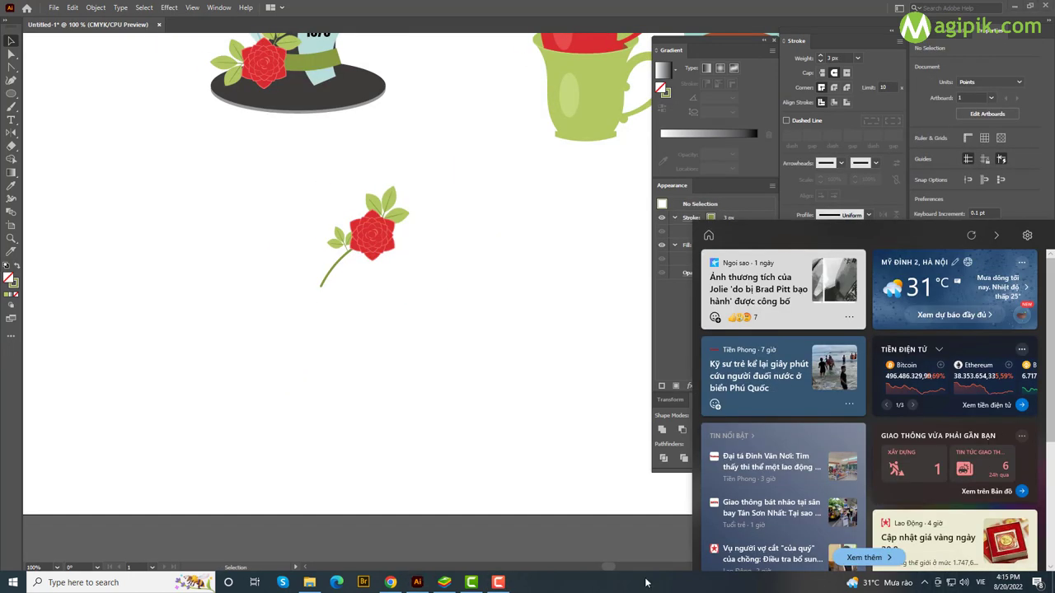
pyautogui.click(675, 510)
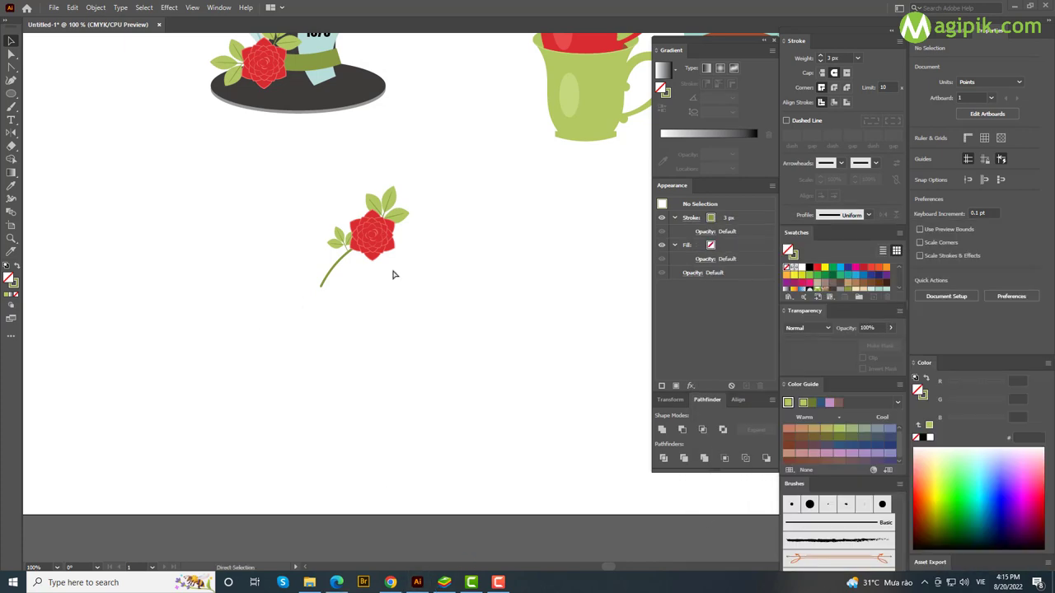
pyautogui.press('v')
pyautogui.moveTo(447, 207); pyautogui.dragTo(565, 42)
pyautogui.click(191, 207)
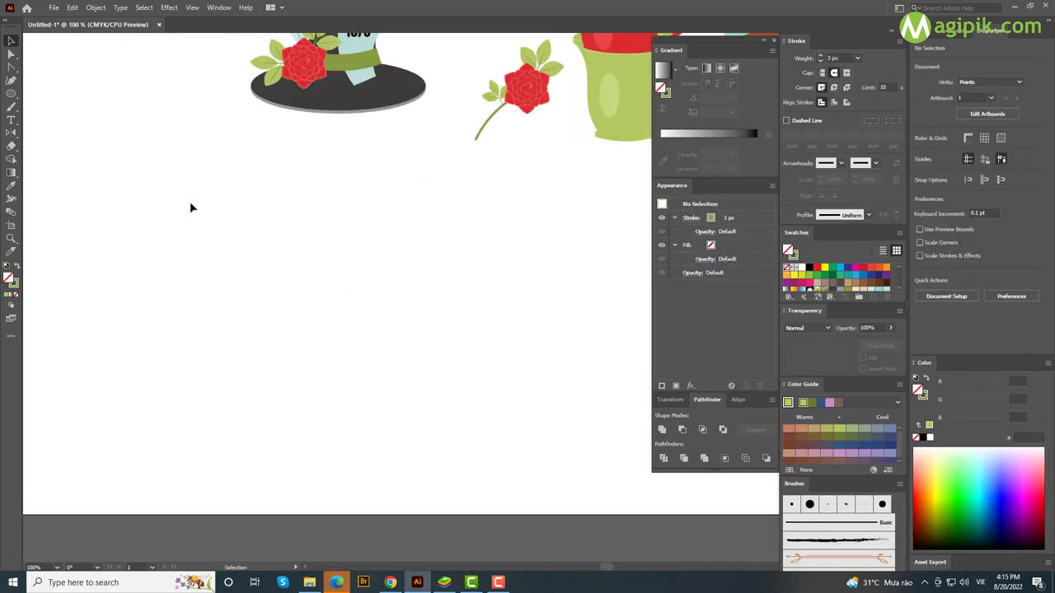
pyautogui.hotkey('ctrl', '-')
# Draw a rectangle below the cups filled with light peach.
pyautogui.moveTo(11, 93)
pyautogui.mouseDown()
pyautogui.moveTo(66, 111)
pyautogui.moveTo(65, 93)
pyautogui.mouseUp()
pyautogui.moveTo(249, 207); pyautogui.dragTo(578, 428)
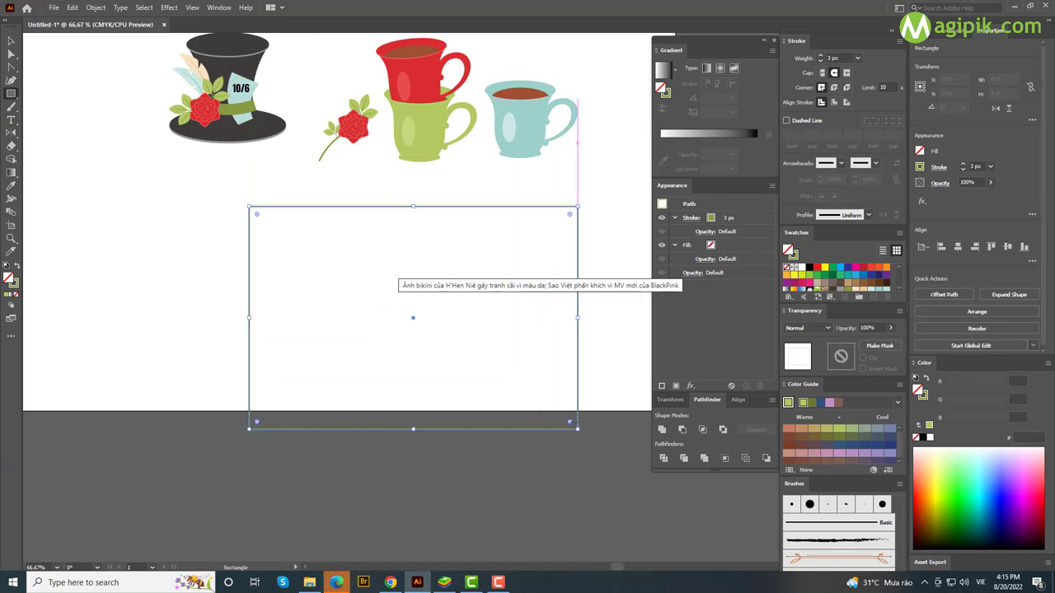
pyautogui.moveTo(318, 208); pyautogui.dragTo(186, 242)
pyautogui.hotkey('shift', 'x')
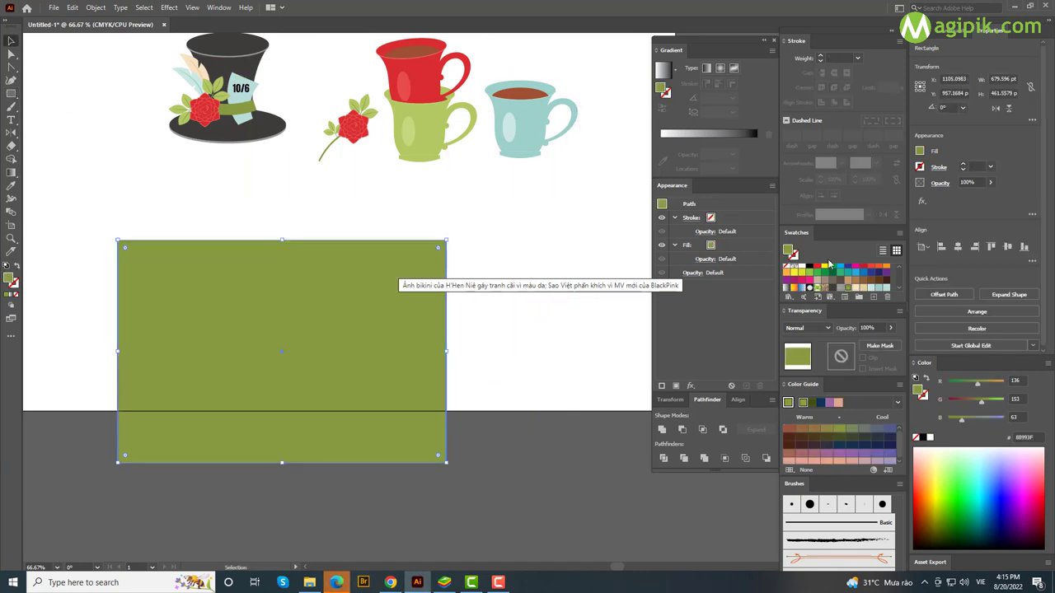
pyautogui.click(857, 288)
pyautogui.click(546, 316)
# Draw an ellipse across the rectangle's top edge, then select the rectangle alone.
pyautogui.press('l')
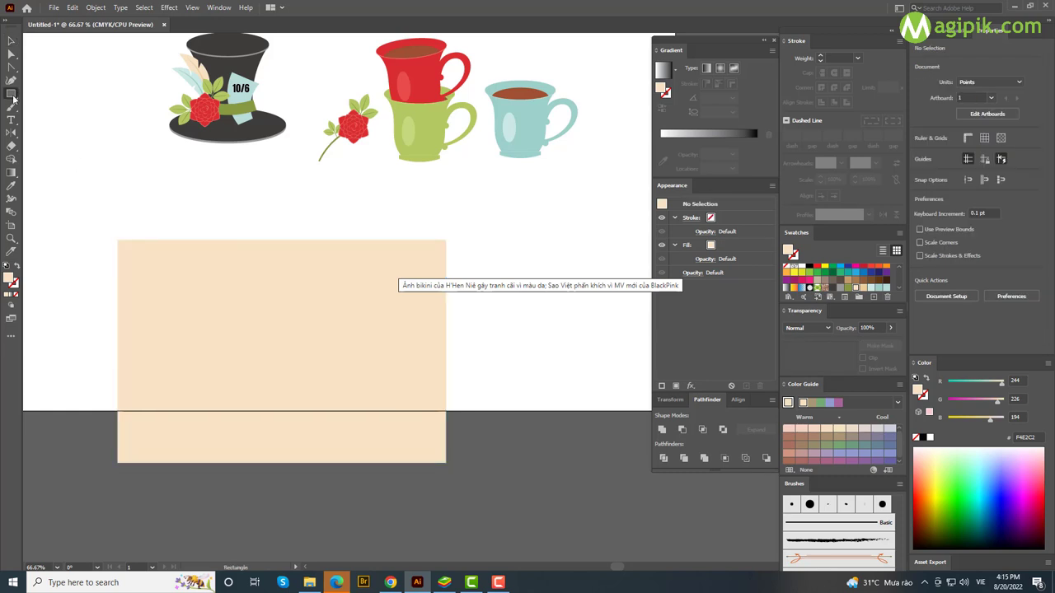
pyautogui.moveTo(404, 268); pyautogui.dragTo(424, 276)
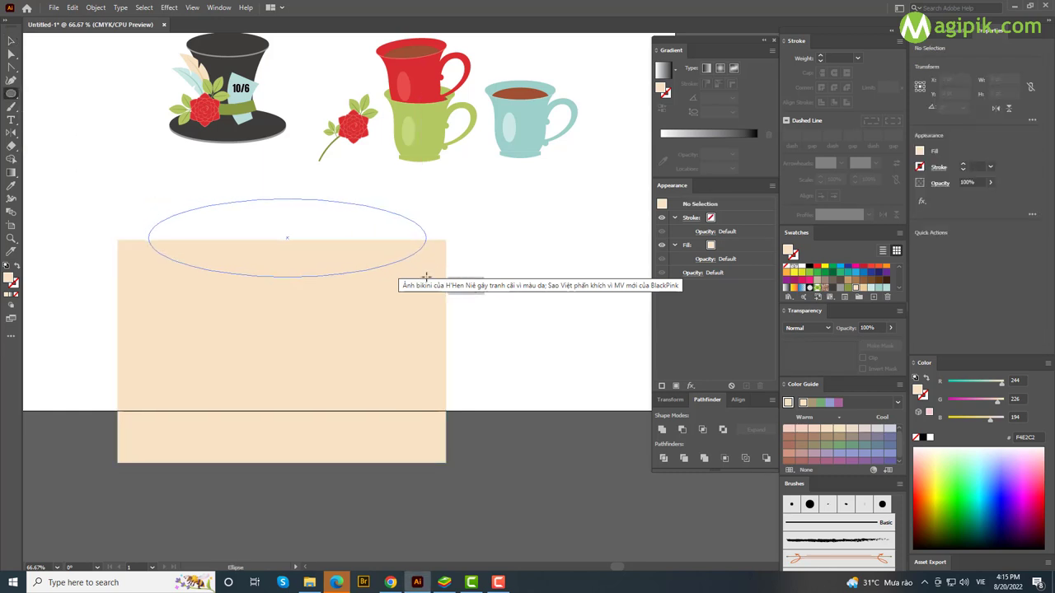
pyautogui.press('v')
pyautogui.keyDown('shift'); pyautogui.click(273, 319); pyautogui.keyUp('shift')
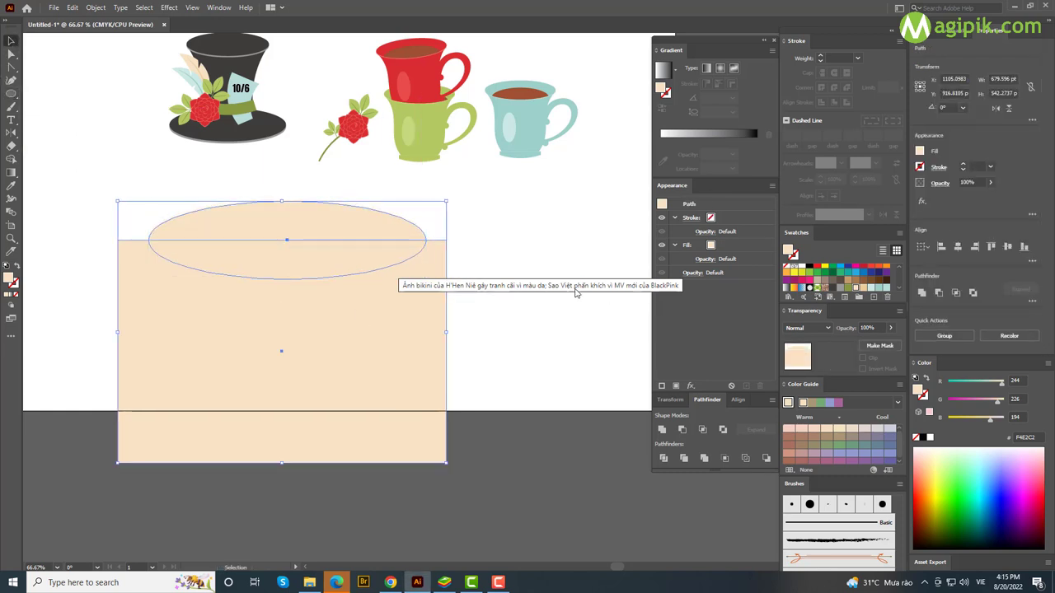
pyautogui.keyDown('shift'); pyautogui.click(354, 239); pyautogui.keyUp('shift')
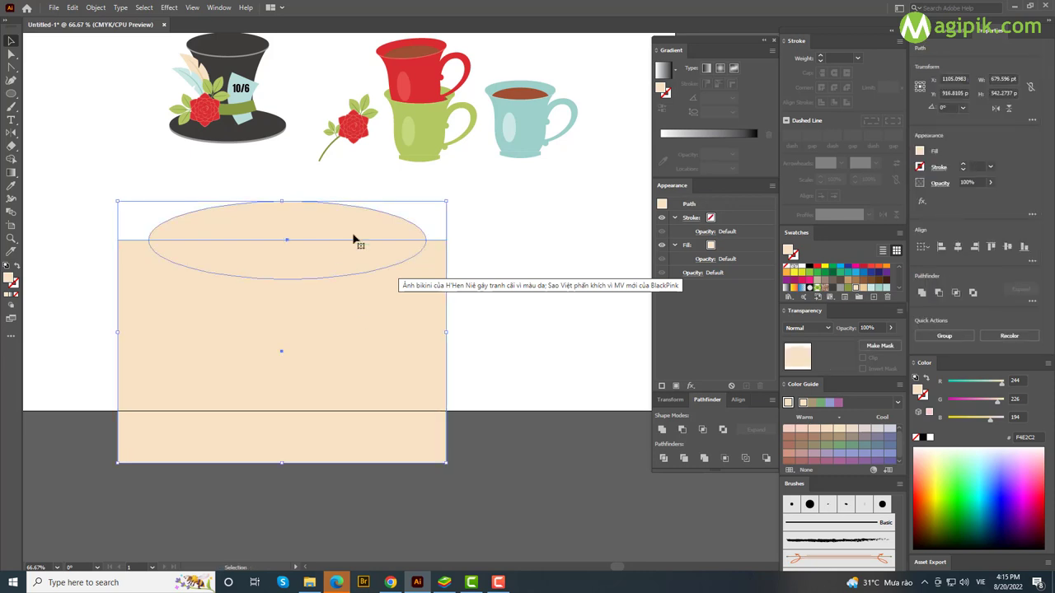
pyautogui.click(737, 400)
pyautogui.click(321, 337)
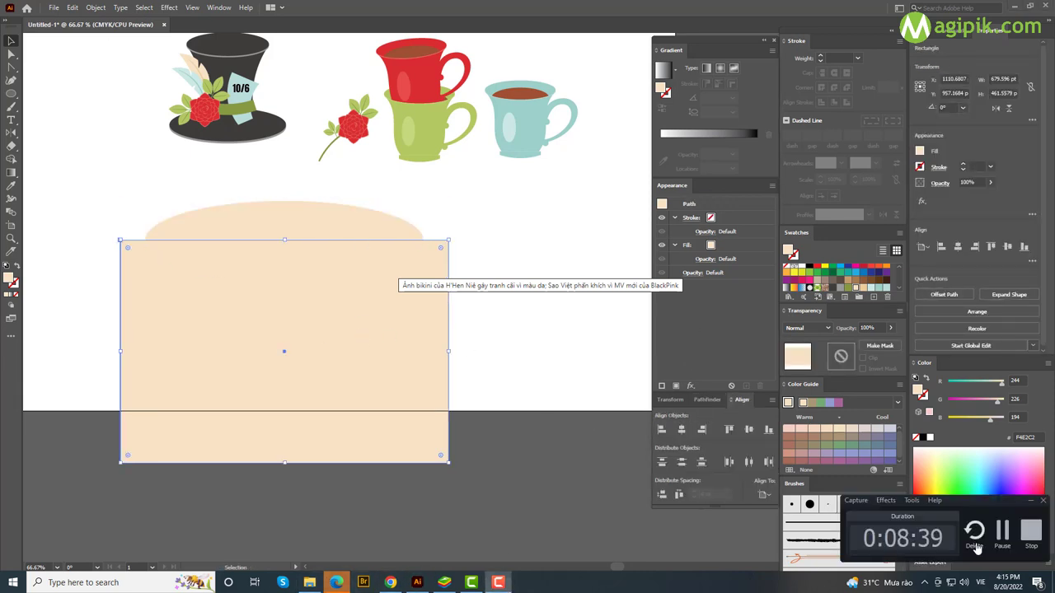
# Apply a vertical Bulge warp (bend -20%, vertical 20%) to the rectangle and widen it.
pyautogui.click(169, 8)
pyautogui.moveTo(183, 149)
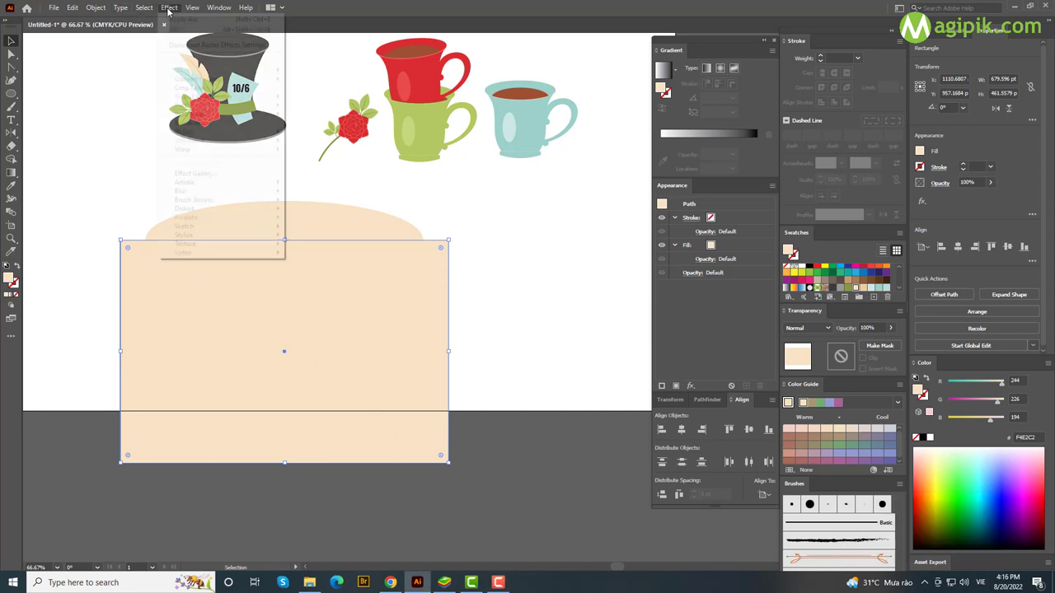
pyautogui.click(309, 199)
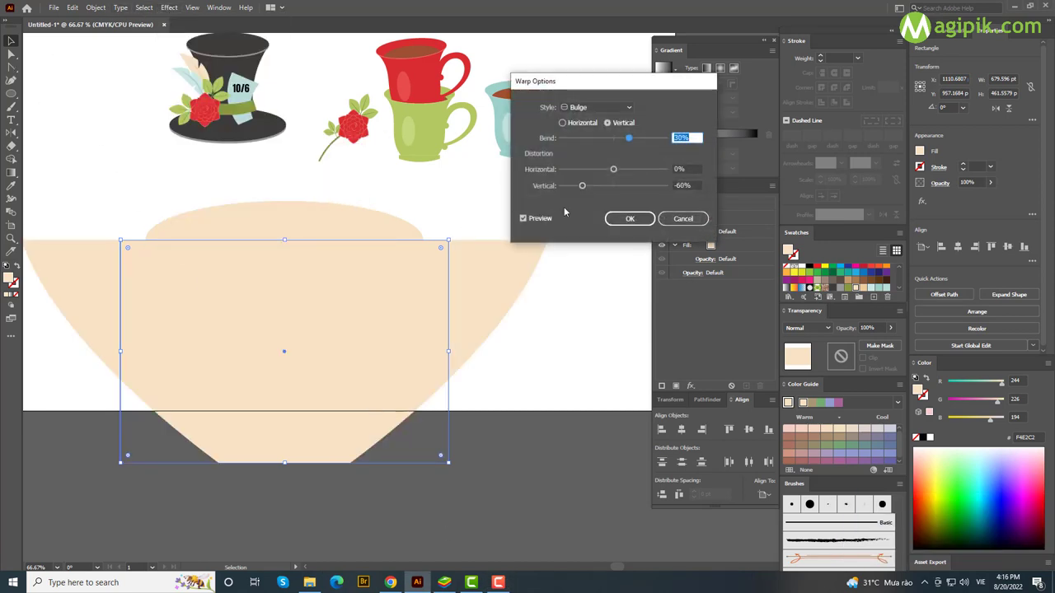
pyautogui.press('Tab')
pyautogui.press('Tab')
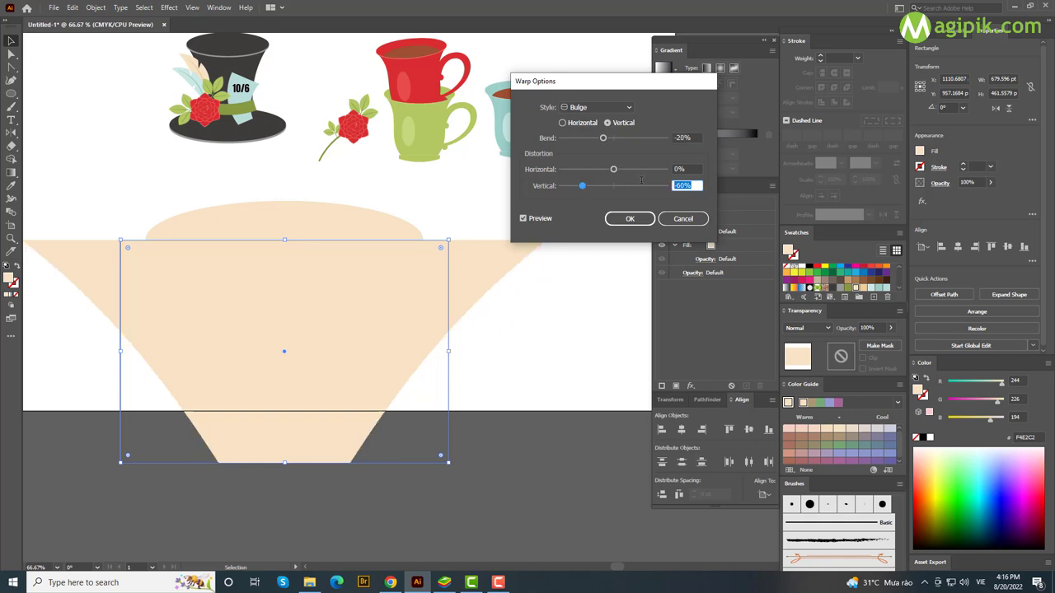
pyautogui.write('20')
pyautogui.click(690, 169)
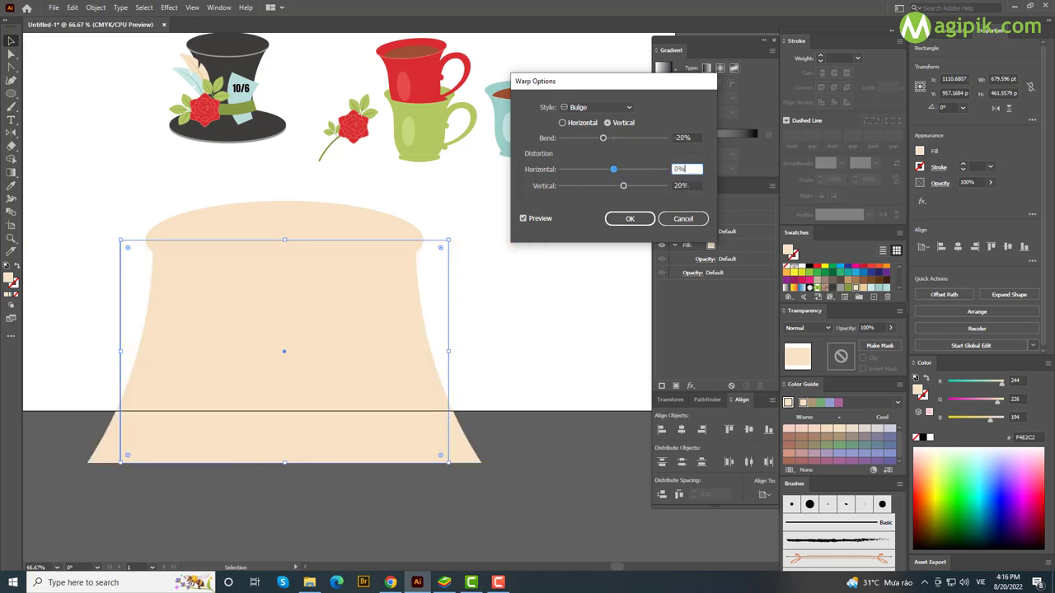
pyautogui.click(631, 219)
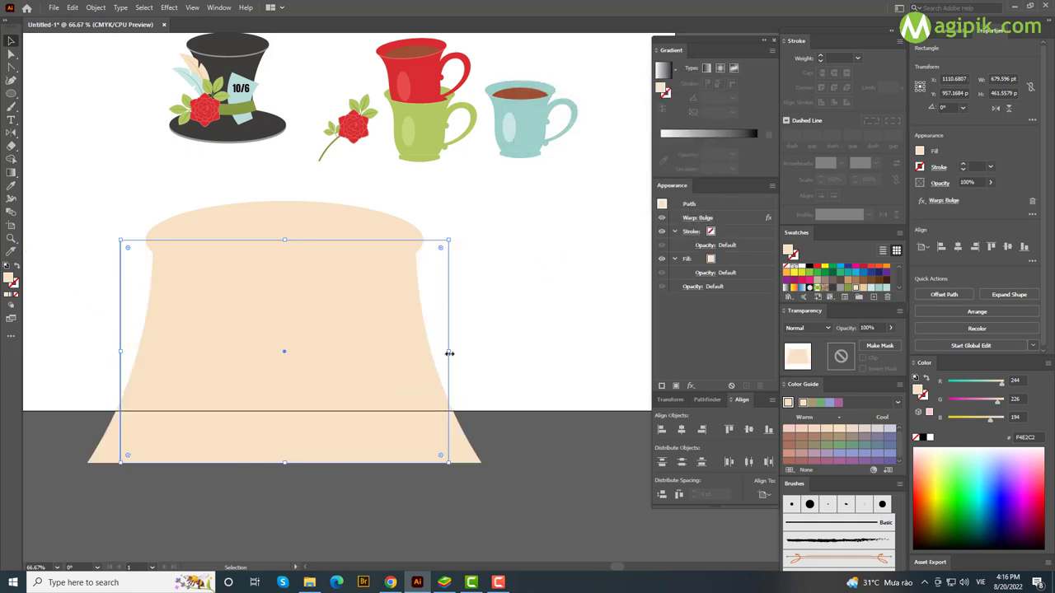
pyautogui.moveTo(450, 352); pyautogui.dragTo(460, 352)
pyautogui.click(96, 8)
# Expand the warp, stretch the top ellipse to the tablecloth's width and nudge it down.
pyautogui.click(124, 135)
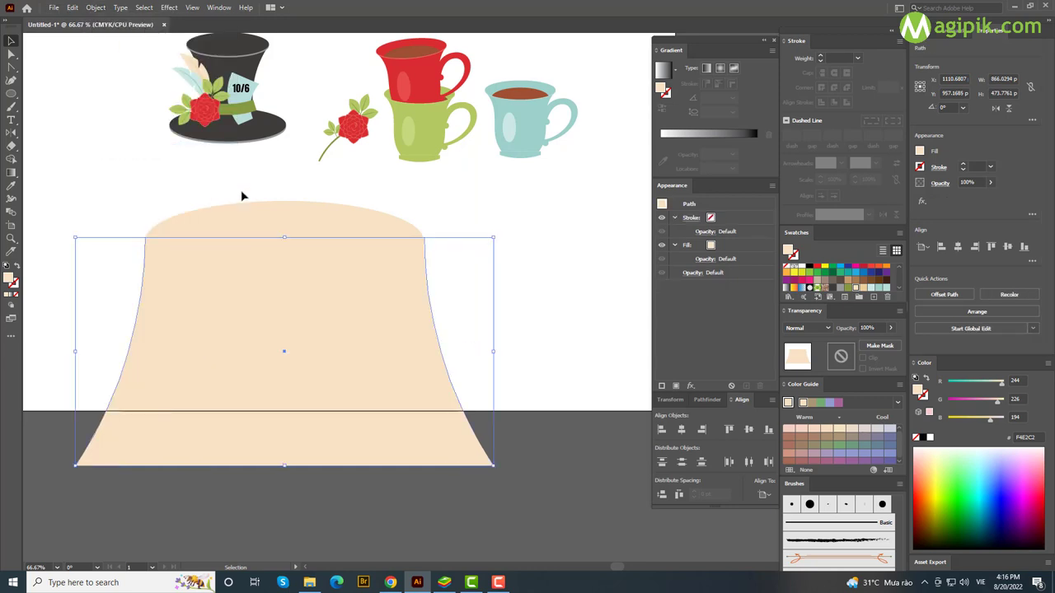
pyautogui.click(238, 228)
pyautogui.scroll(1, 238, 228)
pyautogui.moveTo(100, 247); pyautogui.dragTo(99, 244)
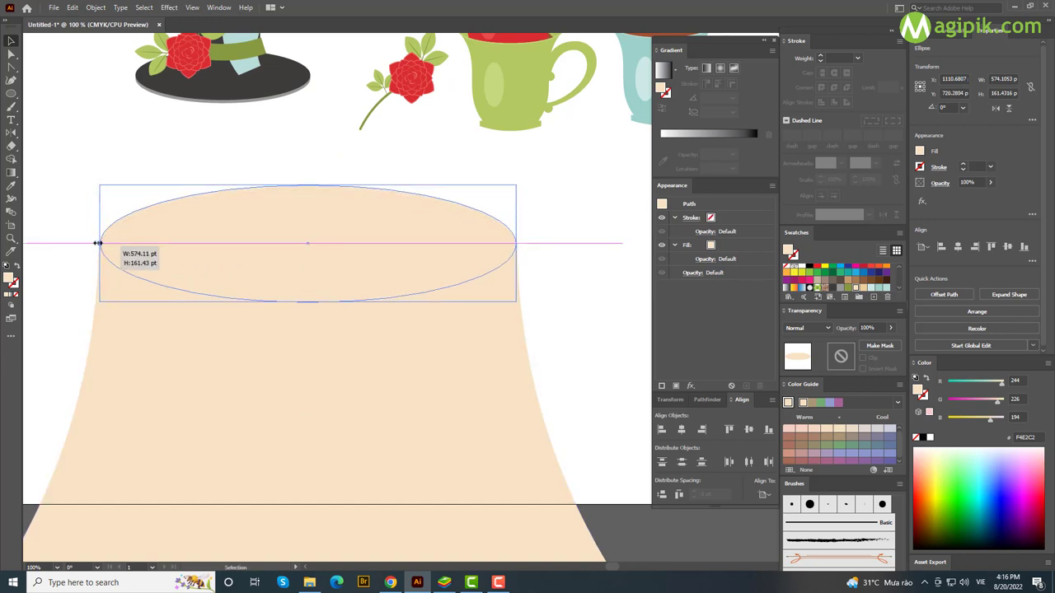
pyautogui.moveTo(101, 244); pyautogui.dragTo(100, 243)
pyautogui.moveTo(517, 243); pyautogui.dragTo(517, 243)
pyautogui.moveTo(100, 244); pyautogui.dragTo(100, 245)
pyautogui.hotkey('ctrl', '-')
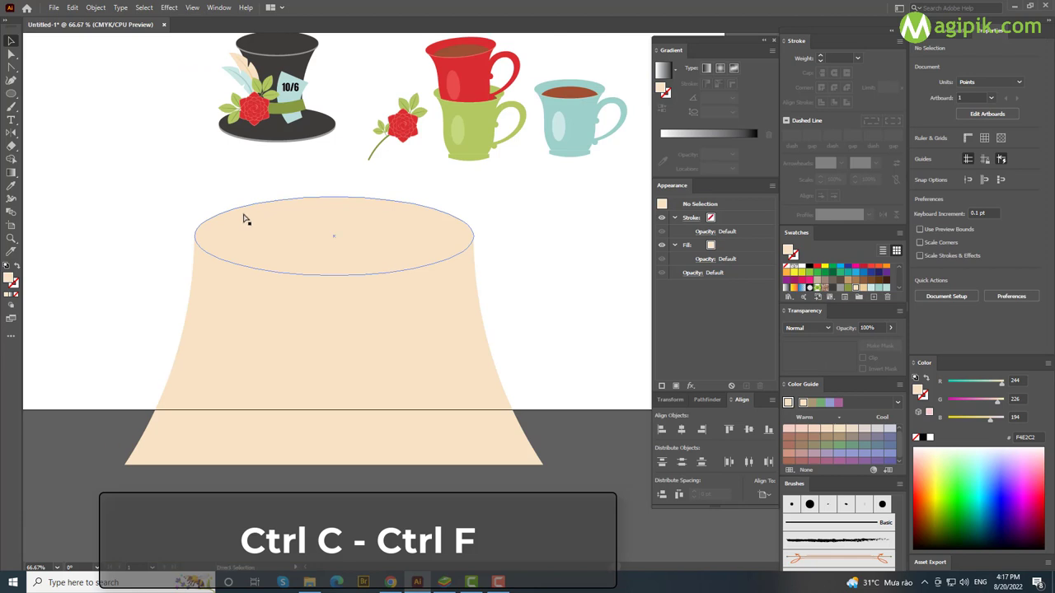
pyautogui.moveTo(391, 243); pyautogui.dragTo(391, 248)
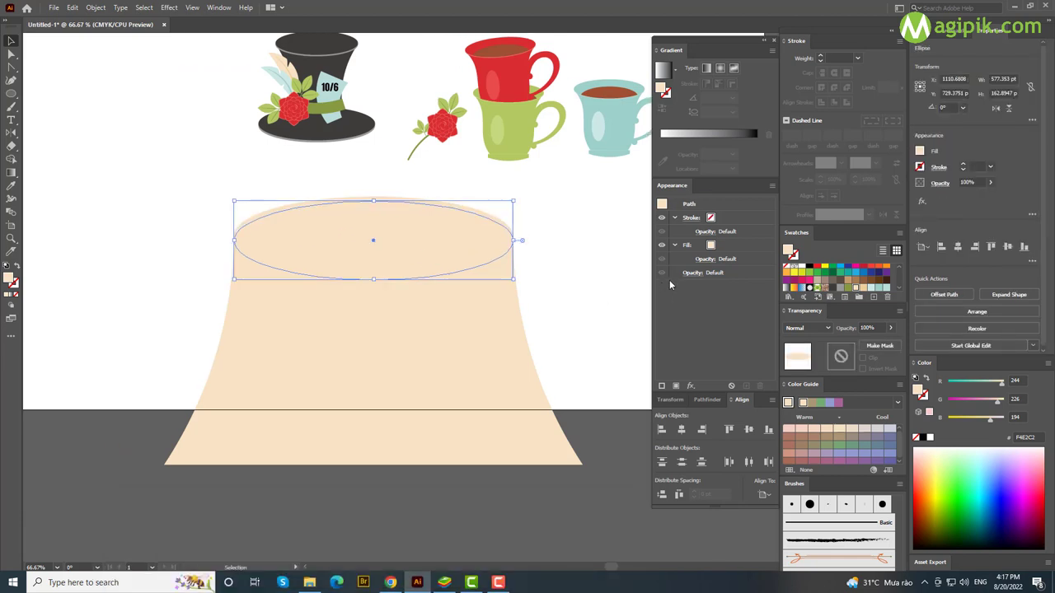
pyautogui.scroll(-2, 854, 281)
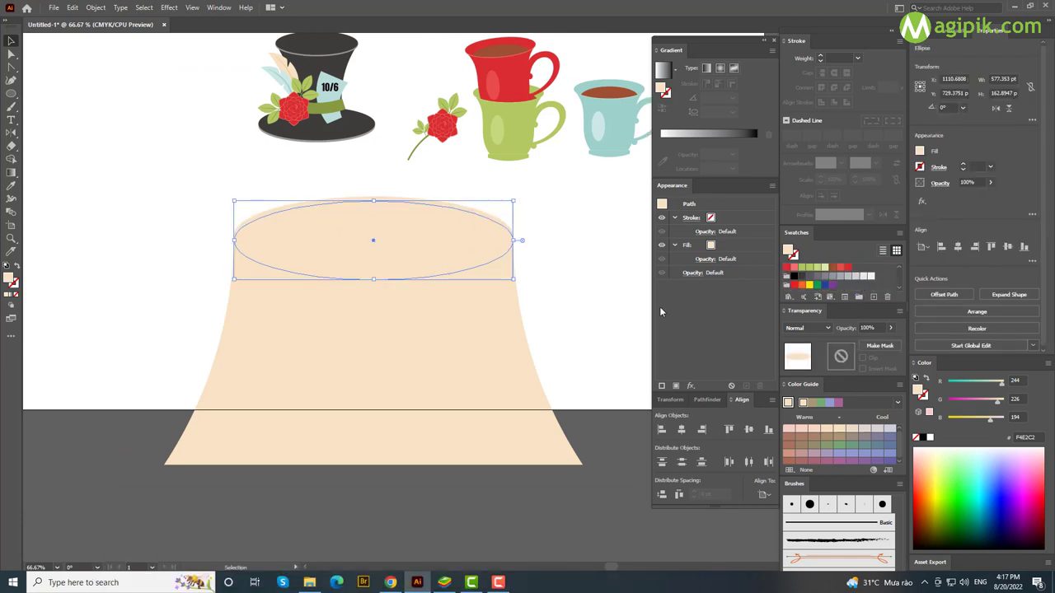
pyautogui.click(576, 319)
# Recolour the tablecloth body and top ellipse a darker beige.
pyautogui.click(508, 323)
pyautogui.keyDown('shift'); pyautogui.click(445, 205); pyautogui.keyUp('shift')
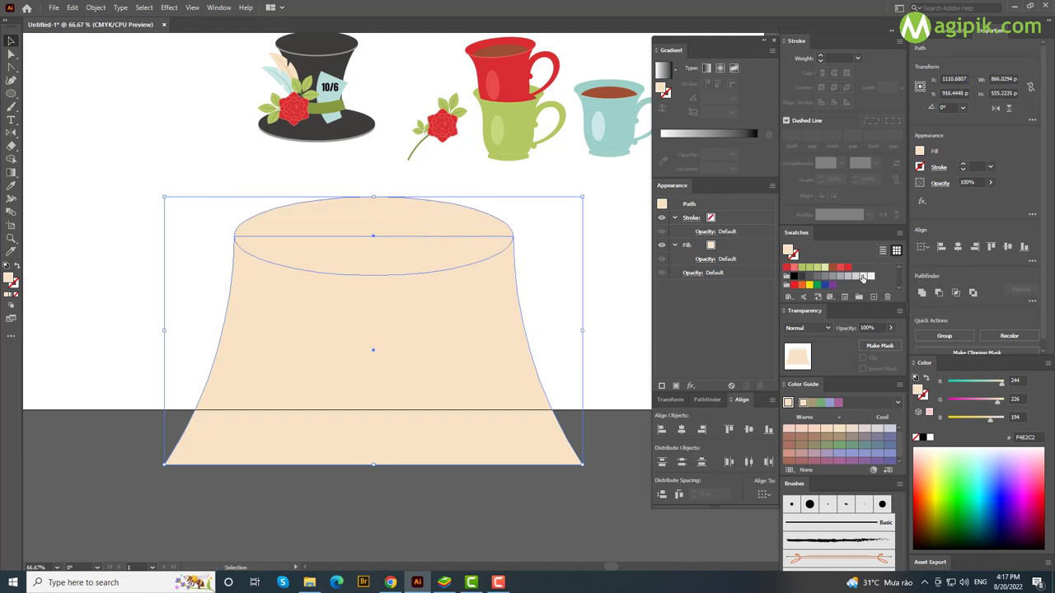
pyautogui.scroll(2, 861, 292)
pyautogui.click(861, 292)
pyautogui.click(528, 230)
pyautogui.click(442, 207)
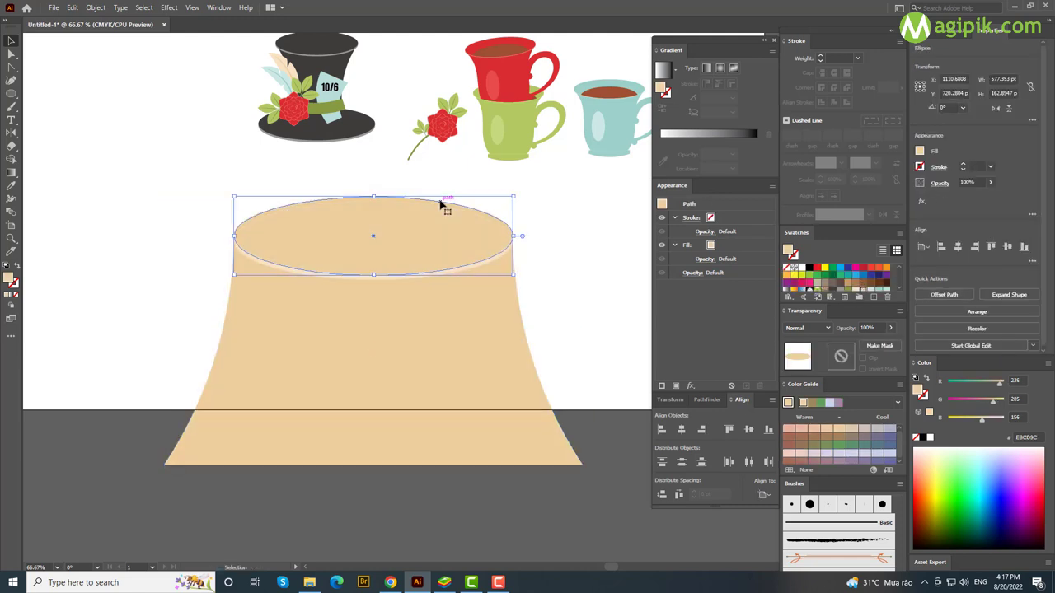
pyautogui.click(552, 232)
pyautogui.scroll(-2, 162, 281)
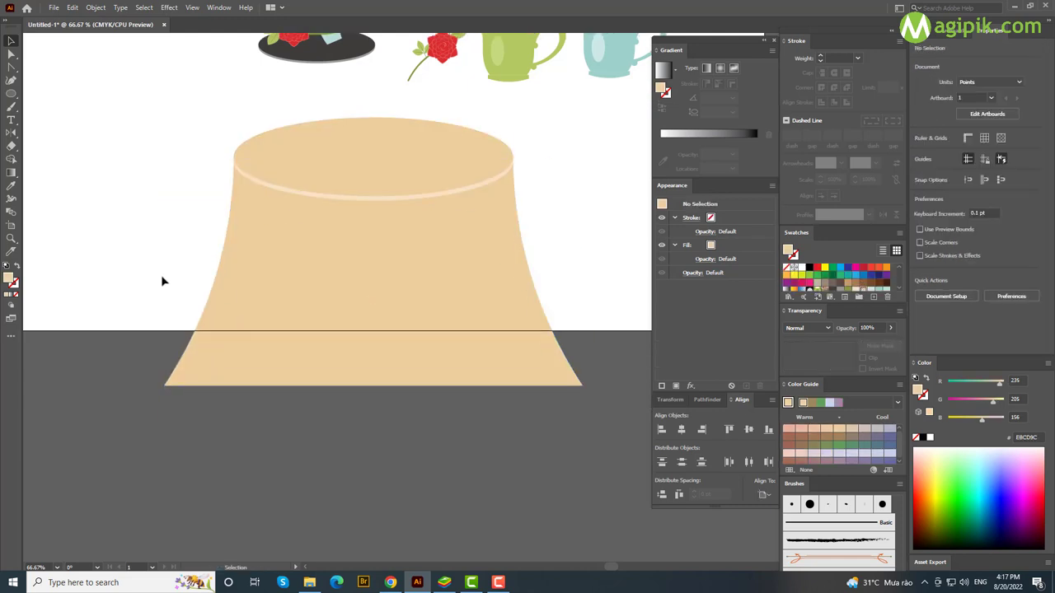
# Draw a straight black-stroked, unfilled line across the tablecloth's lower part.
pyautogui.click(11, 68)
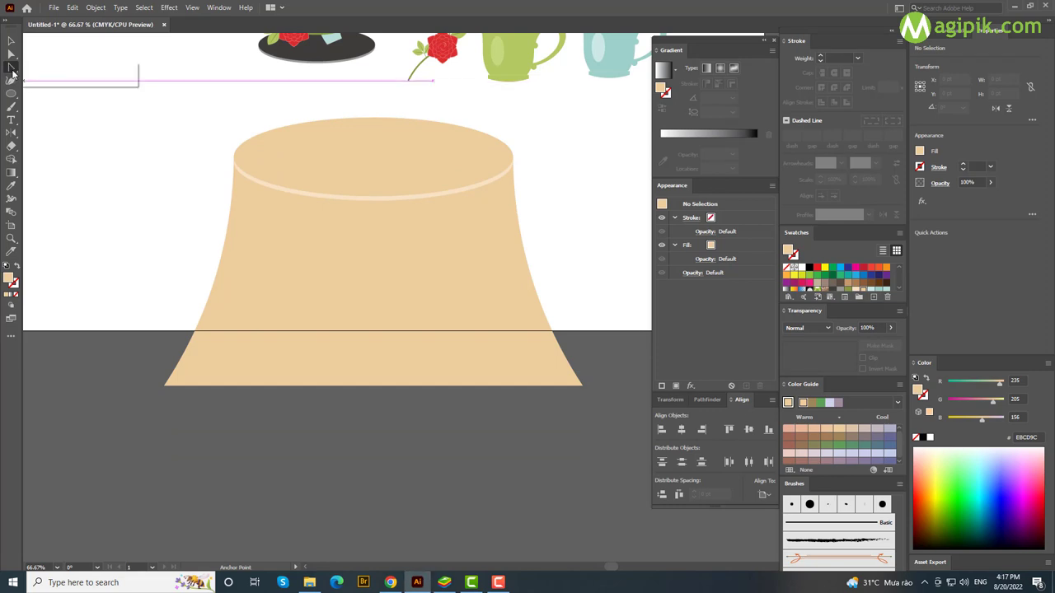
pyautogui.click(165, 341)
pyautogui.click(601, 345)
pyautogui.press('v')
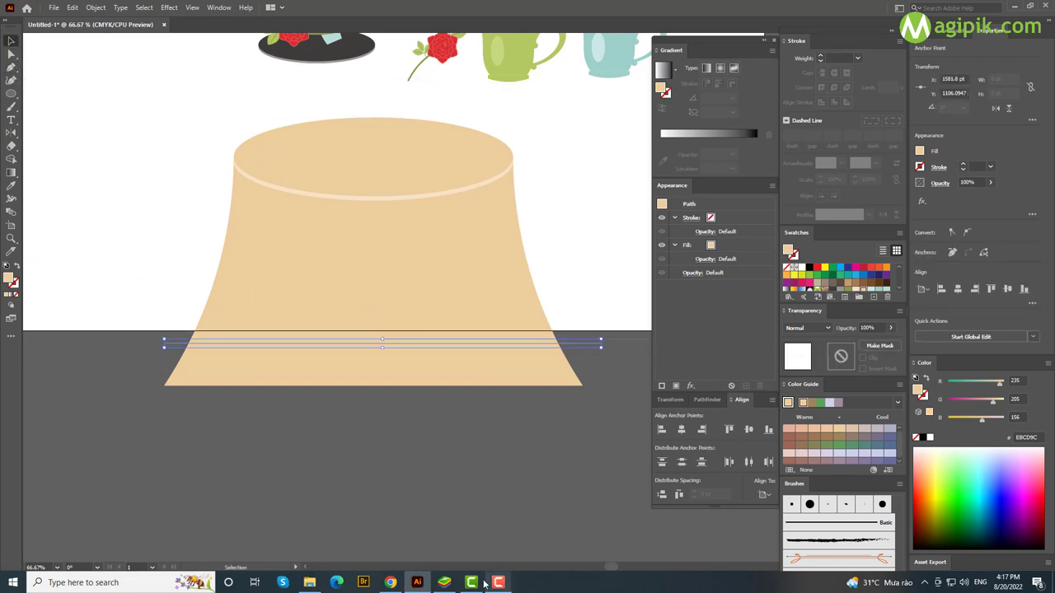
pyautogui.click(18, 266)
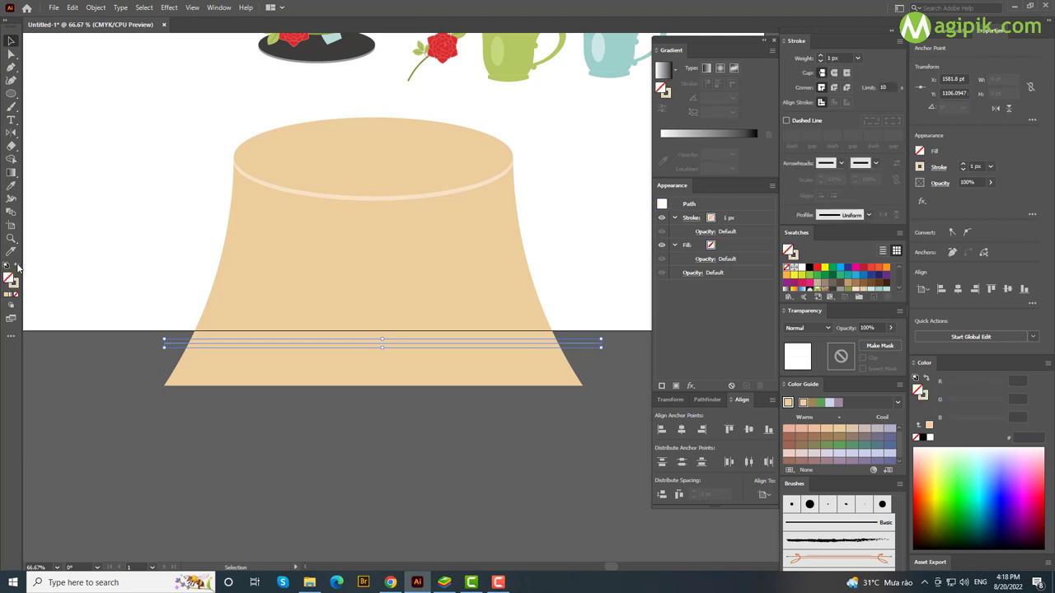
pyautogui.click(809, 267)
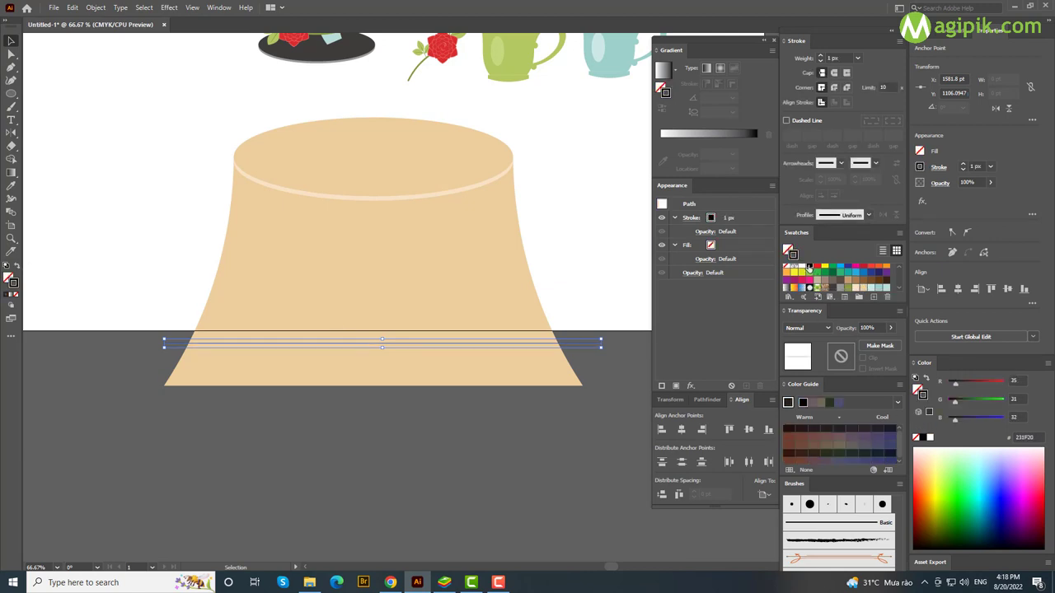
# Apply a smooth 4 pt Zig Zag to the line and expand it into a plain path.
pyautogui.click(169, 7)
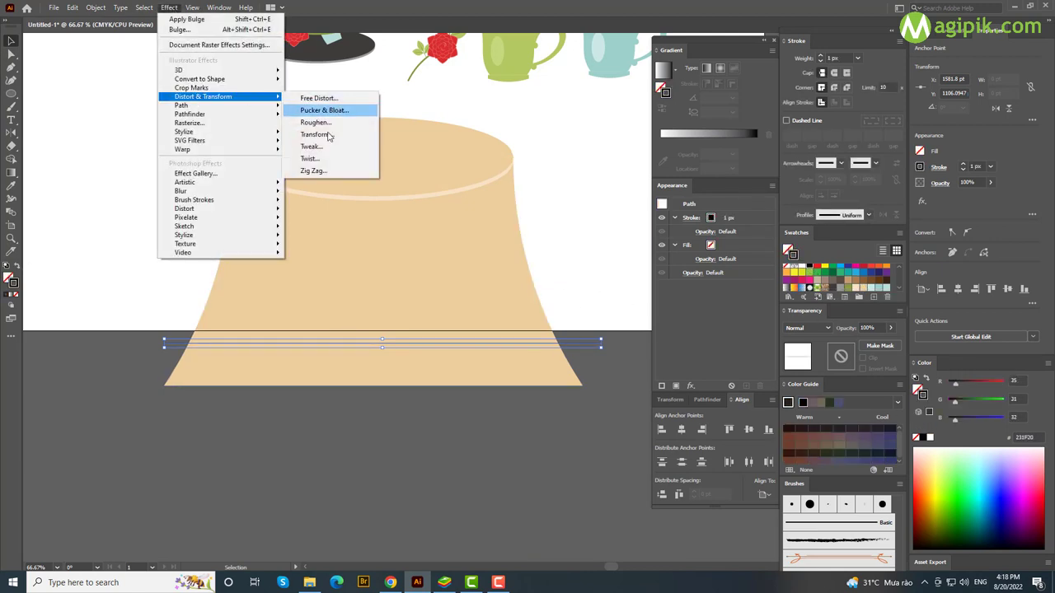
pyautogui.click(317, 172)
pyautogui.press('Tab')
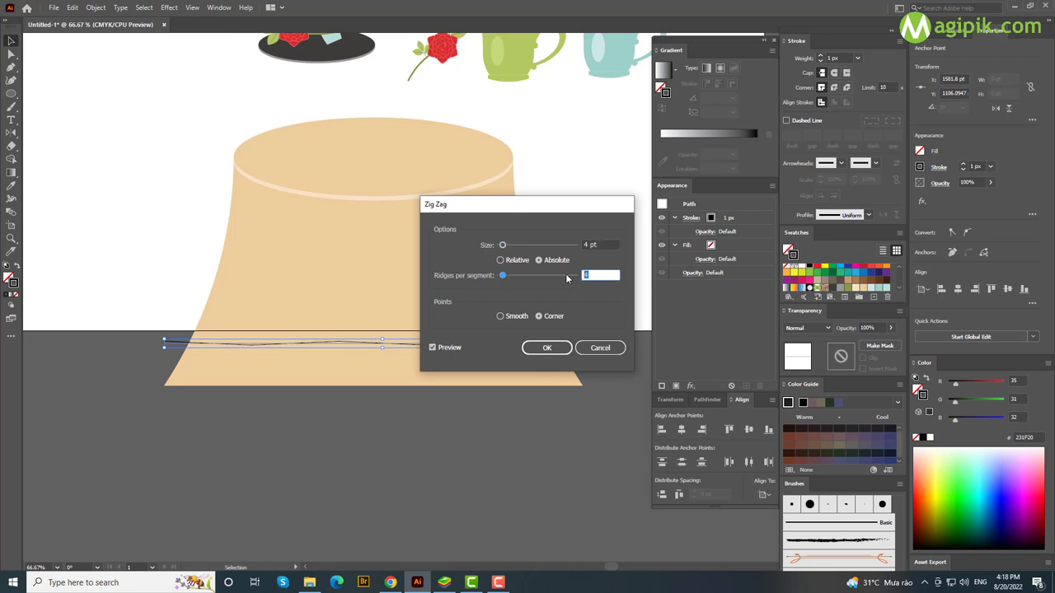
pyautogui.click(547, 347)
pyautogui.click(168, 8)
pyautogui.moveTo(182, 149)
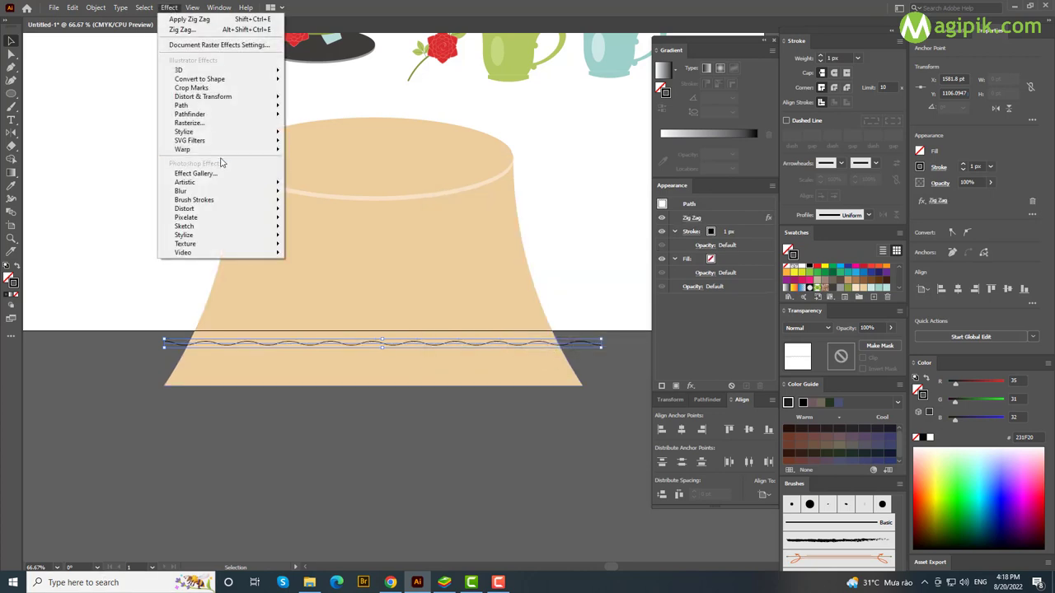
pyautogui.click(323, 151)
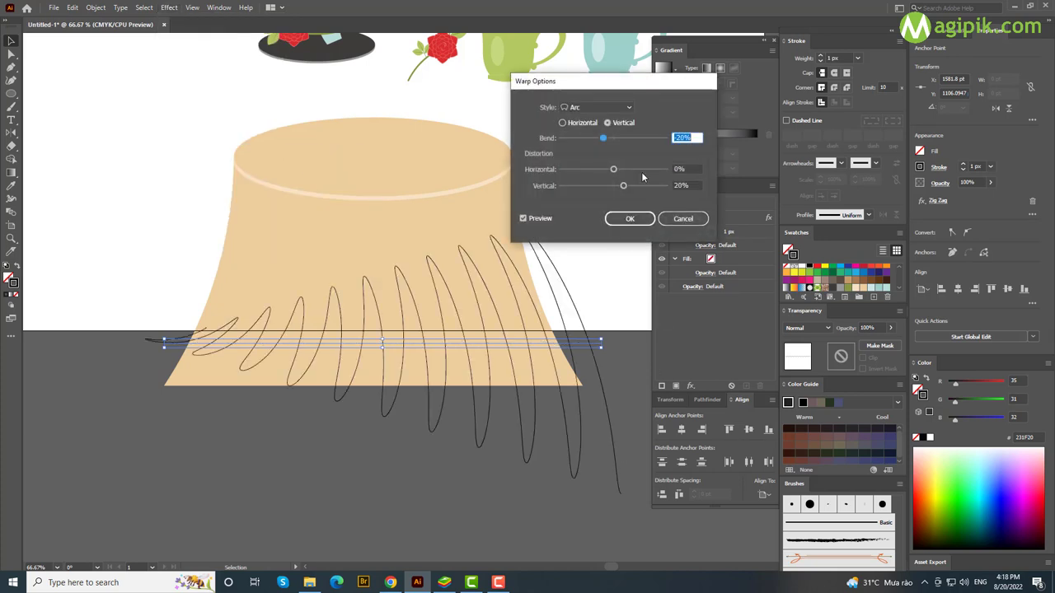
pyautogui.click(563, 123)
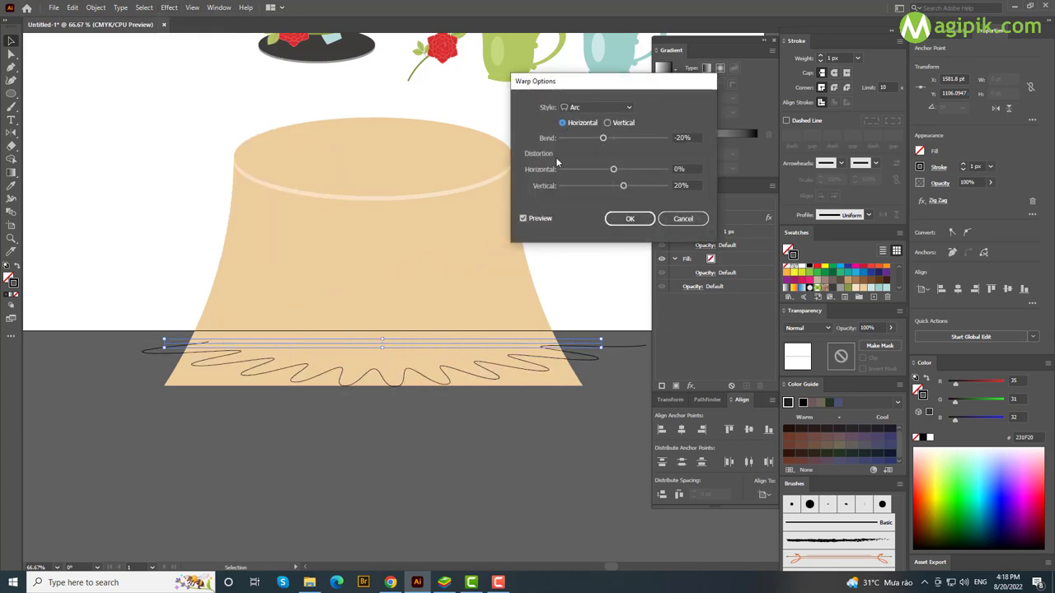
pyautogui.click(683, 218)
pyautogui.click(95, 7)
pyautogui.click(124, 146)
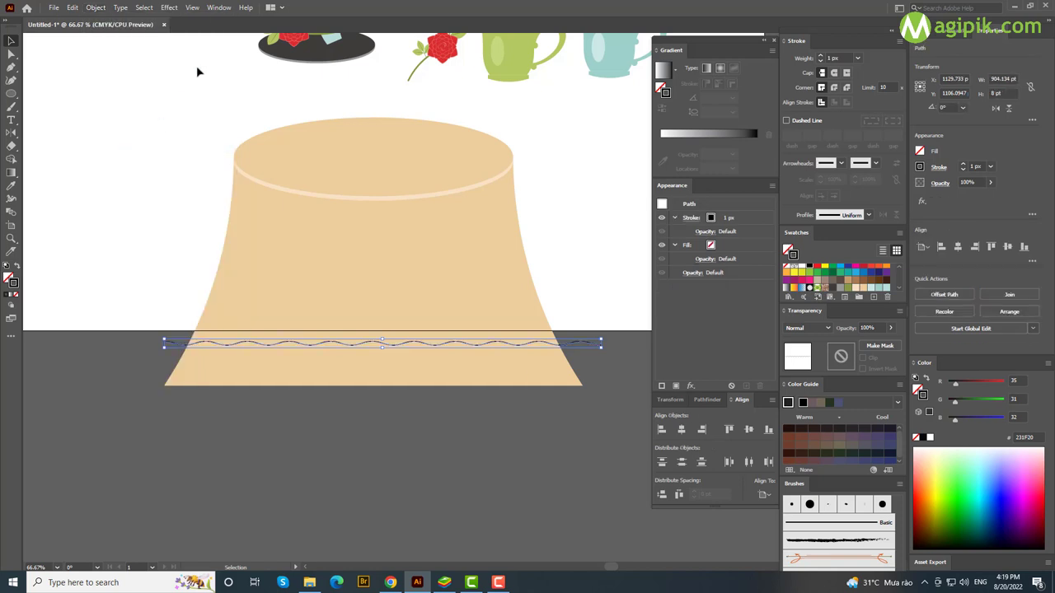
# Warp the wavy line with a horizontal Arc at -20% bend, then expand its appearance.
pyautogui.click(168, 7)
pyautogui.click(309, 146)
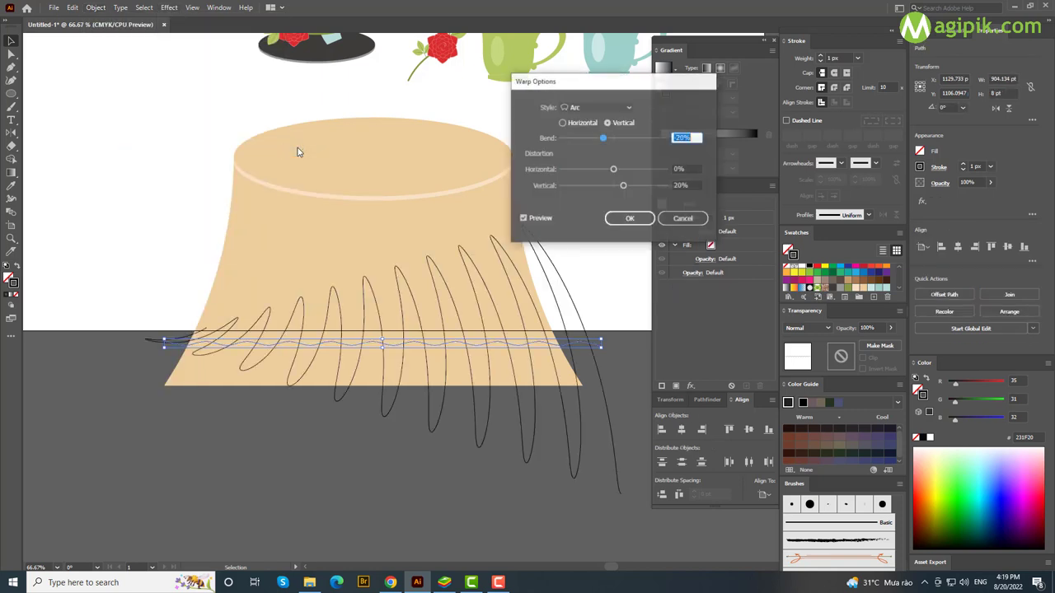
pyautogui.click(563, 123)
pyautogui.write('20')
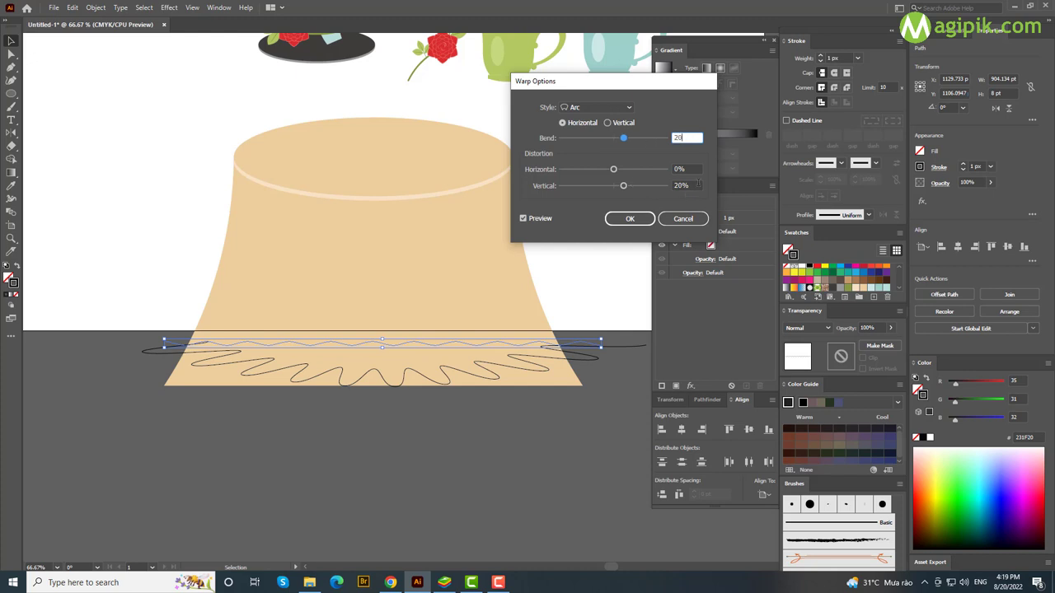
pyautogui.click(625, 186)
pyautogui.click(682, 138)
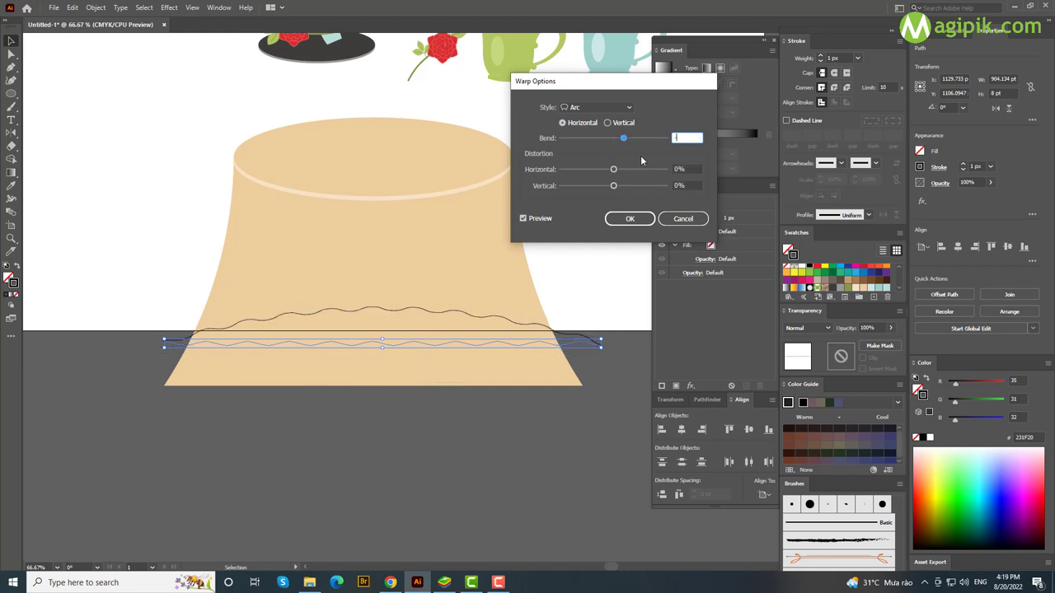
pyautogui.write('-20')
pyautogui.click(686, 186)
pyautogui.click(630, 218)
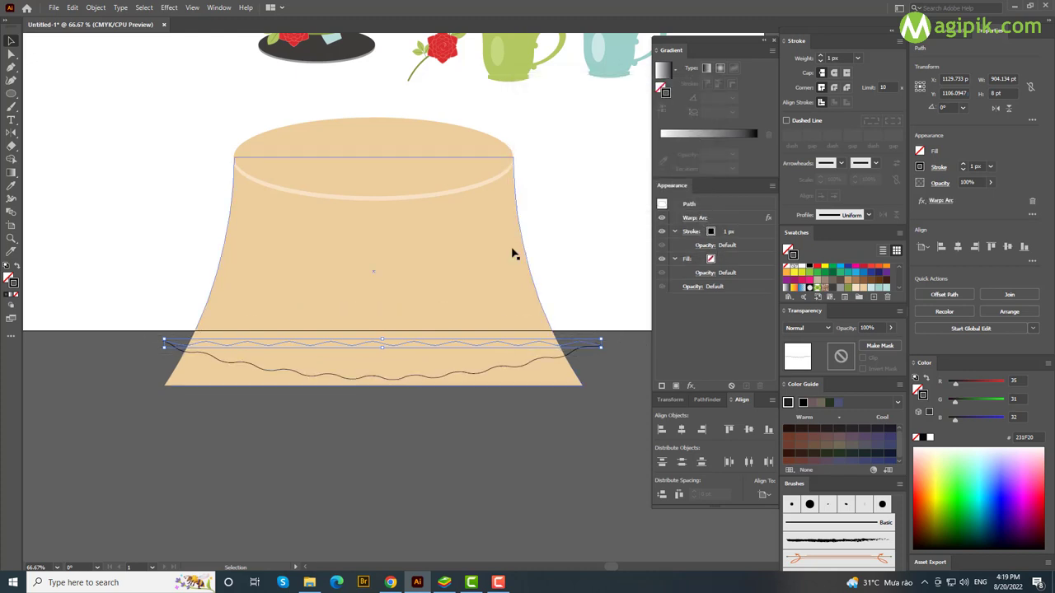
pyautogui.click(95, 7)
pyautogui.click(188, 148)
# Raise the wavy line onto the tablecloth and Divide the tablecloth along it.
pyautogui.click(384, 376)
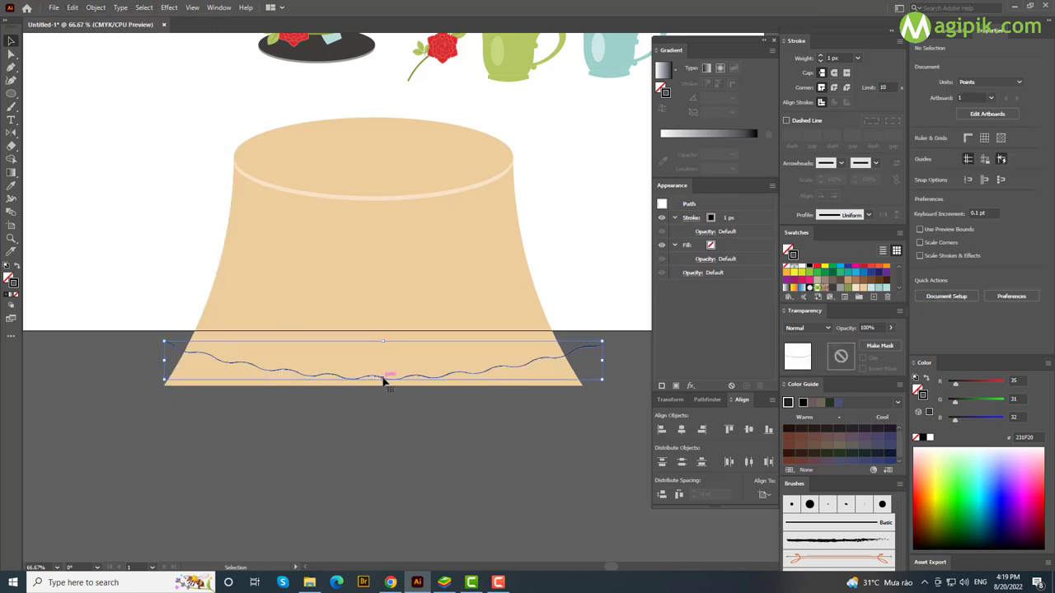
pyautogui.moveTo(365, 377); pyautogui.dragTo(388, 312)
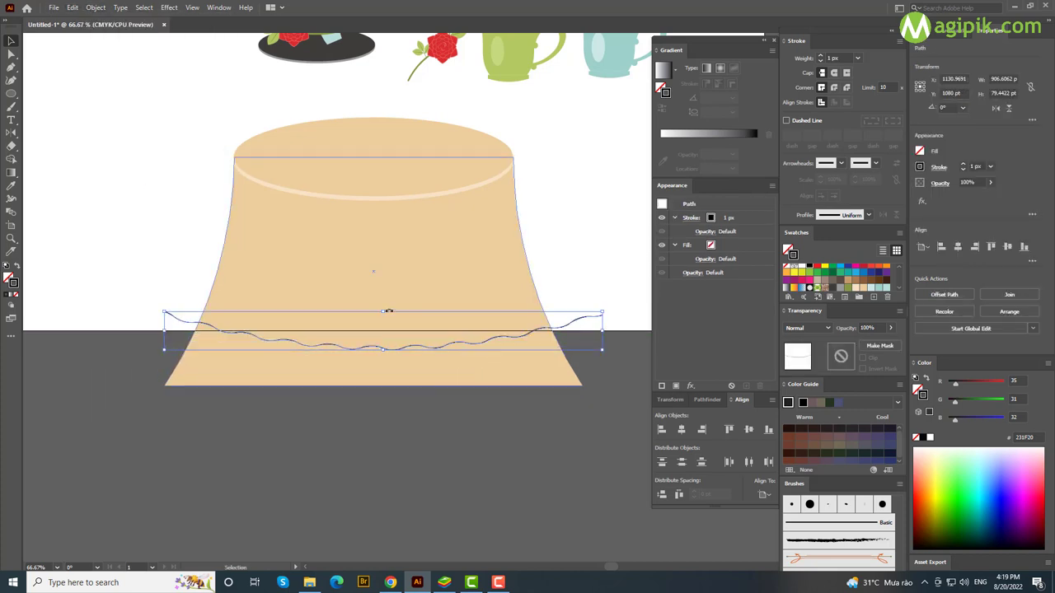
pyautogui.keyDown('shift'); pyautogui.click(399, 363); pyautogui.keyUp('shift')
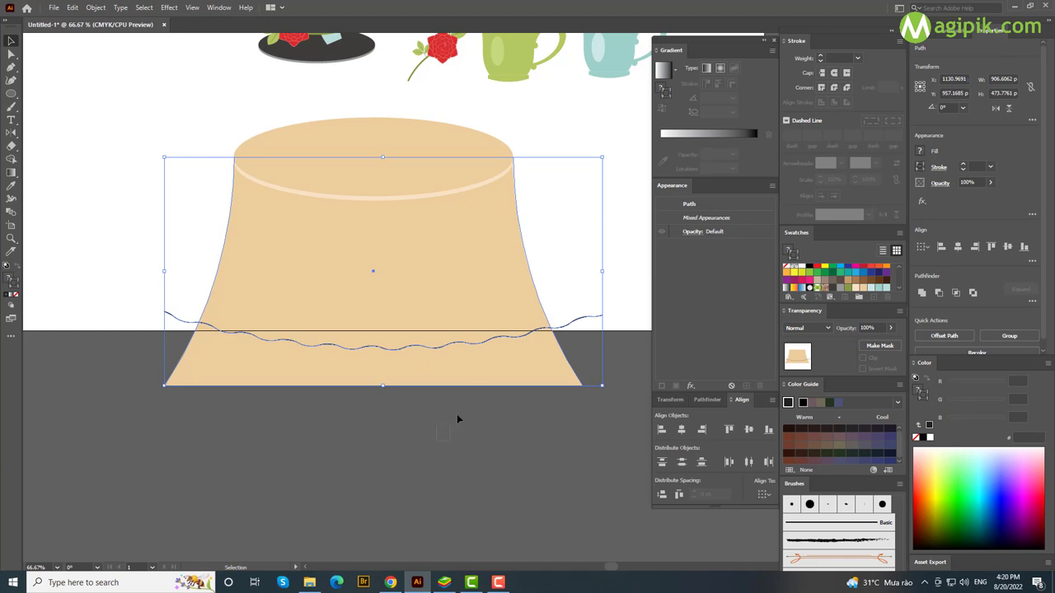
pyautogui.click(707, 400)
pyautogui.click(678, 458)
# Ungroup the divided pieces and delete the piece below the wavy line.
pyautogui.click(555, 467)
pyautogui.click(438, 382)
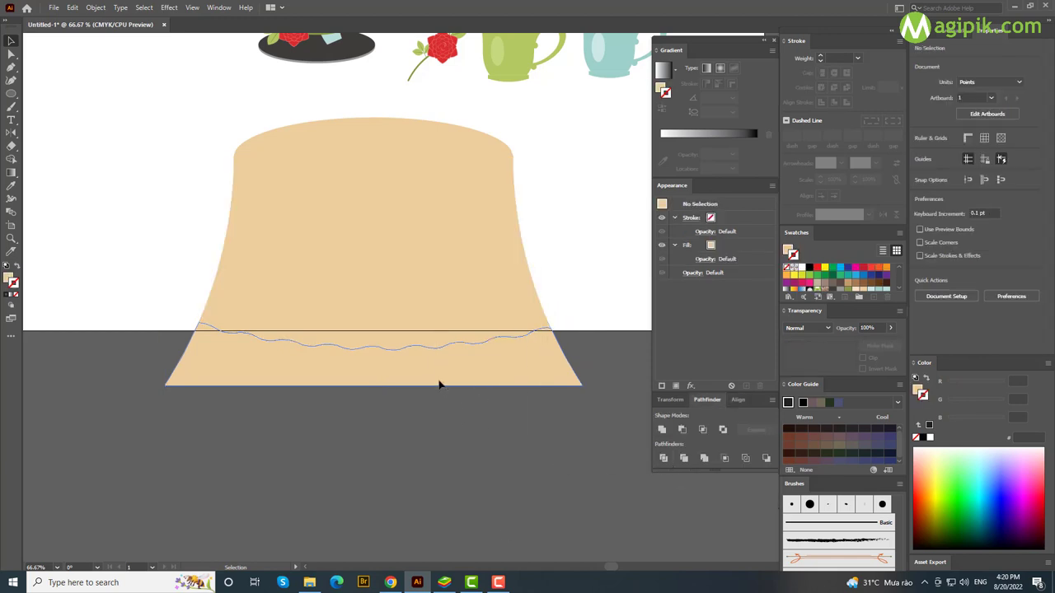
pyautogui.press('Delete')
pyautogui.hotkey('ctrl', 'z')
pyautogui.rightClick(438, 382)
pyautogui.click(501, 294)
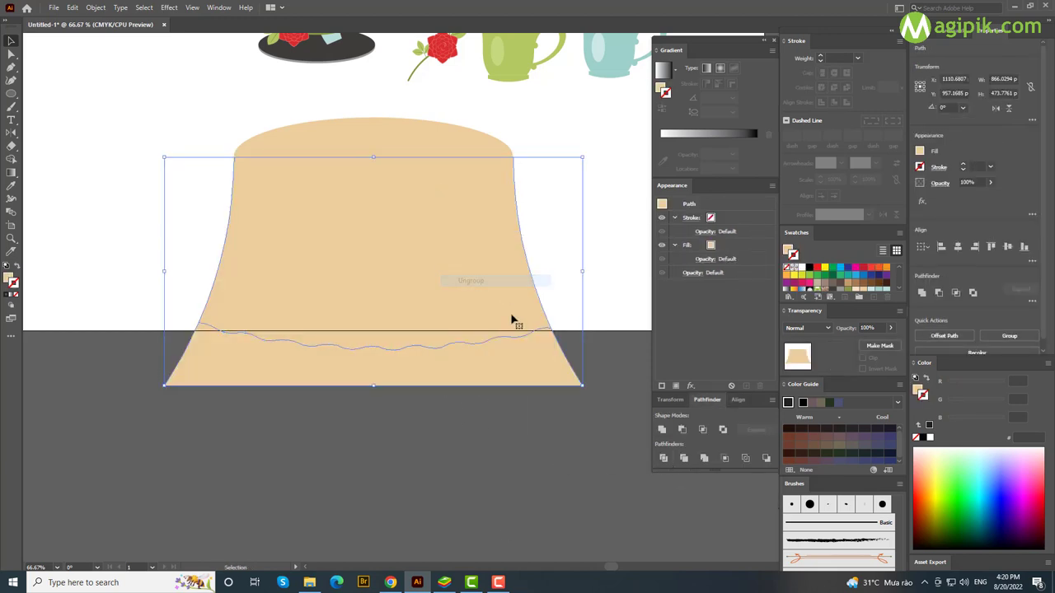
pyautogui.hotkey('ctrl', 'shift', 'a')
pyautogui.click(540, 375)
pyautogui.press('Delete')
# Move the trimmed tablecloth with its wavy hem up and to the left.
pyautogui.click(384, 287)
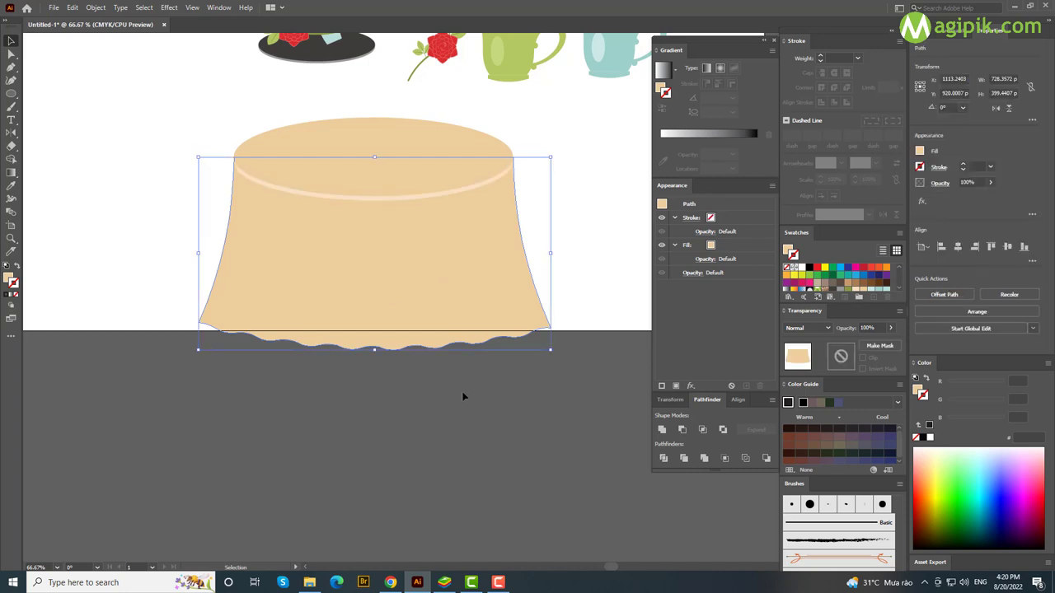
pyautogui.click(429, 363)
pyautogui.scroll(-1, 424, 355)
pyautogui.moveTo(259, 169); pyautogui.dragTo(455, 250)
pyautogui.click(545, 283)
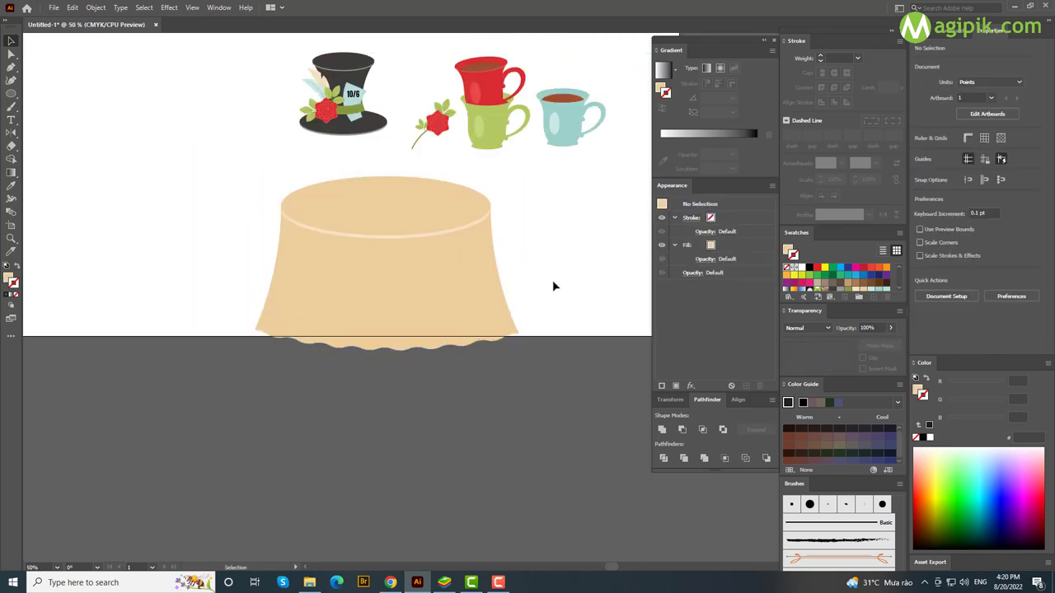
pyautogui.scroll(-1, 551, 284)
pyautogui.scroll(1, 544, 282)
pyautogui.scroll(1, 539, 283)
pyautogui.moveTo(389, 196); pyautogui.dragTo(330, 173)
pyautogui.click(332, 330)
pyautogui.scroll(1, 330, 334)
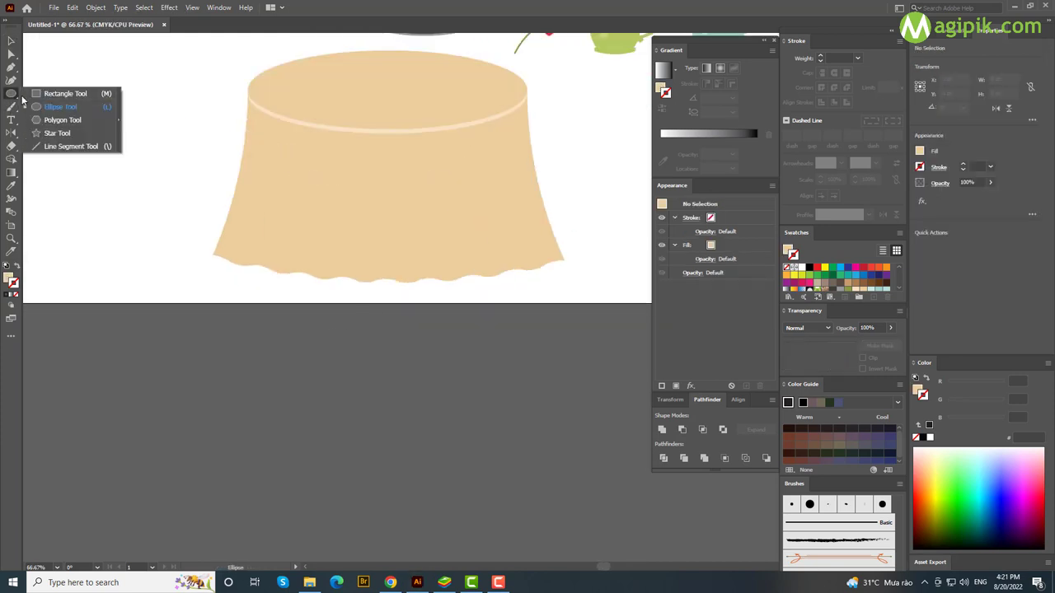
# Draw a tall leg rectangle and centre it horizontally under the tablecloth.
pyautogui.moveTo(12, 93); pyautogui.dragTo(57, 91)
pyautogui.moveTo(381, 296); pyautogui.dragTo(382, 381)
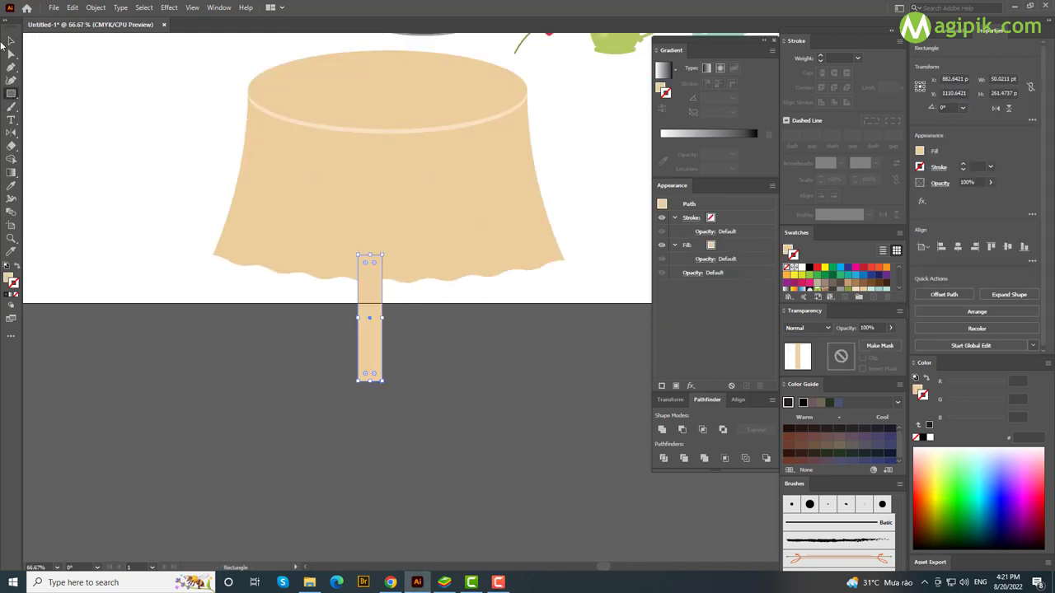
pyautogui.press('v')
pyautogui.keyDown('shift'); pyautogui.click(447, 195); pyautogui.keyUp('shift')
pyautogui.click(357, 230)
pyautogui.click(738, 400)
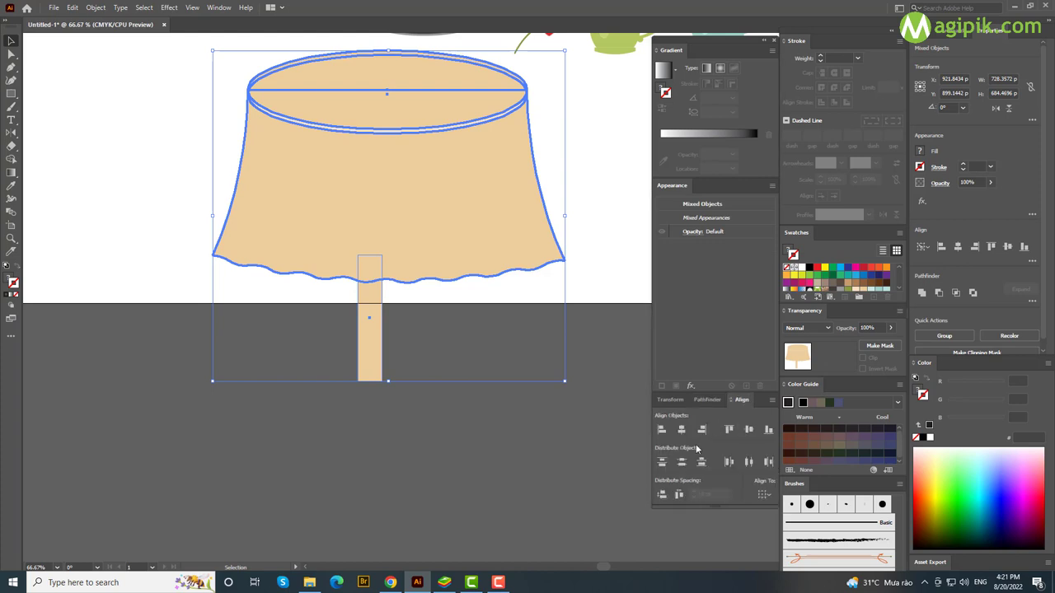
pyautogui.click(681, 429)
pyautogui.click(460, 359)
# Warp the leg rectangle with a vertical Fish warp at 30% bend.
pyautogui.scroll(2, 431, 355)
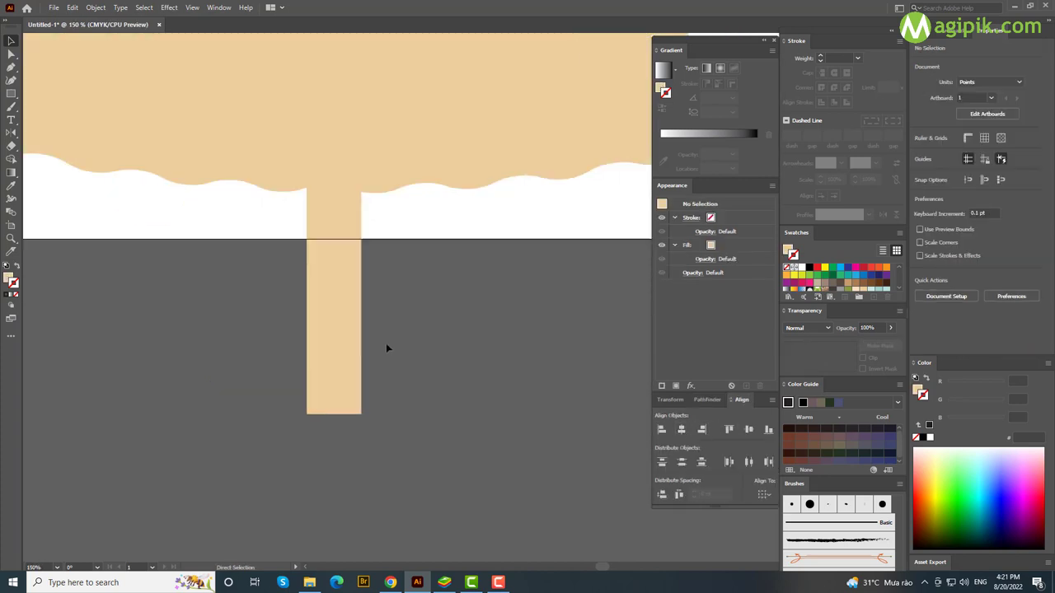
pyautogui.scroll(-2, 387, 337)
pyautogui.click(367, 272)
pyautogui.click(169, 7)
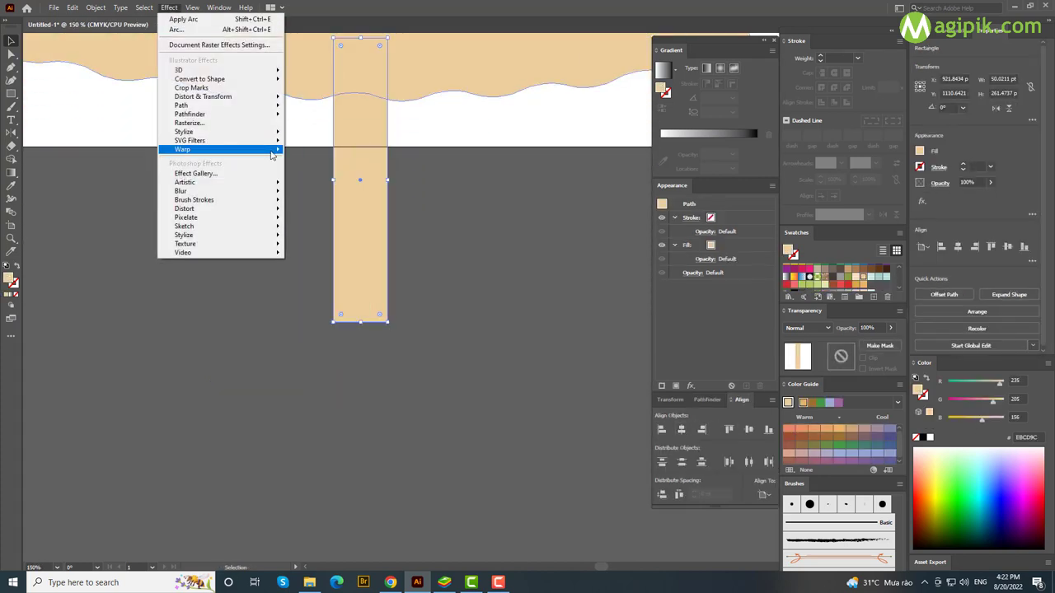
pyautogui.click(309, 150)
pyautogui.click(629, 108)
pyautogui.click(591, 236)
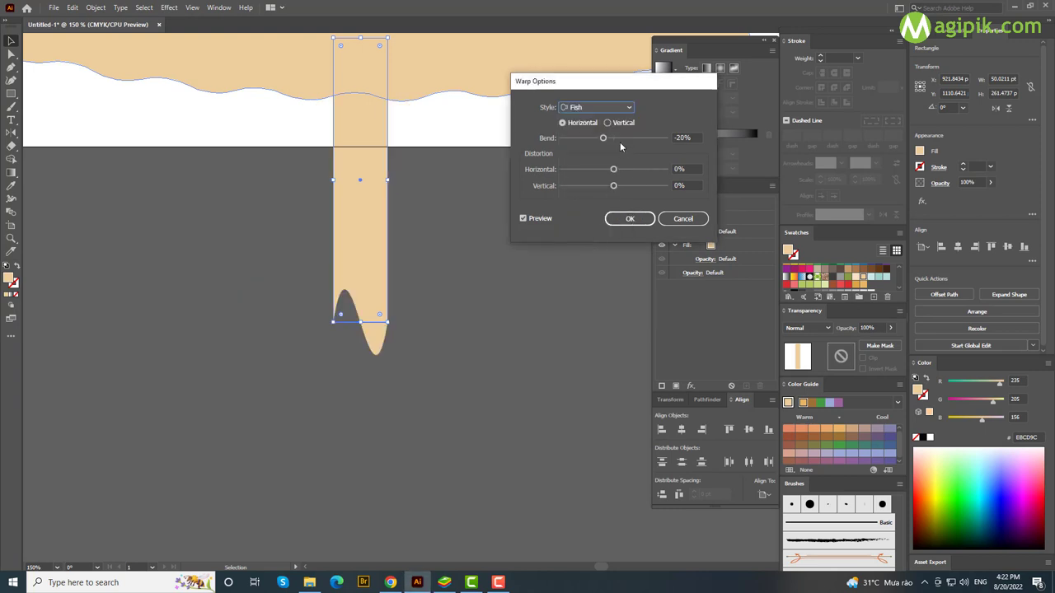
pyautogui.click(620, 122)
pyautogui.write('-30')
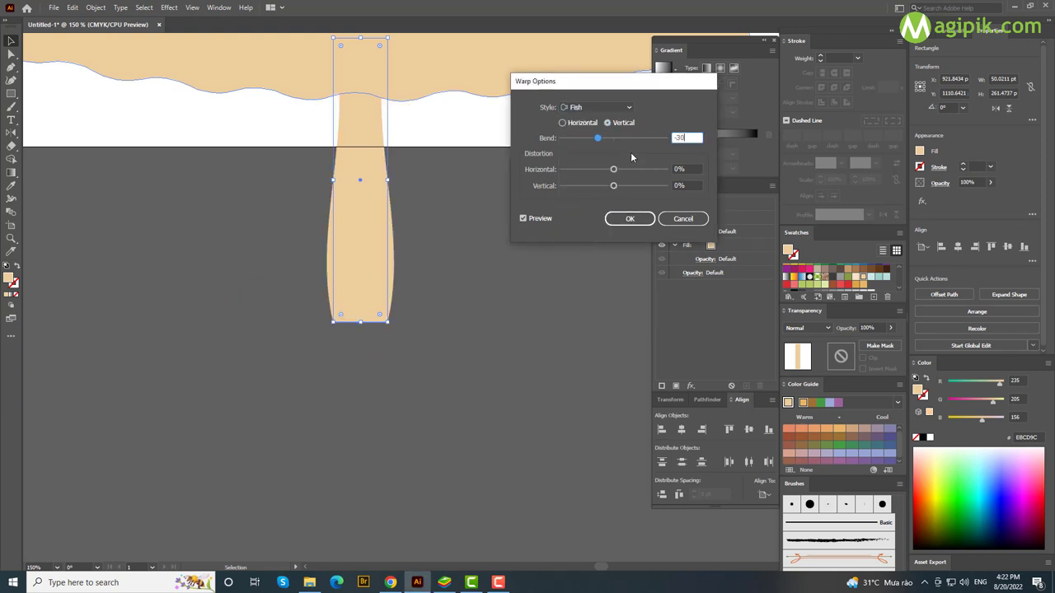
pyautogui.press('Tab')
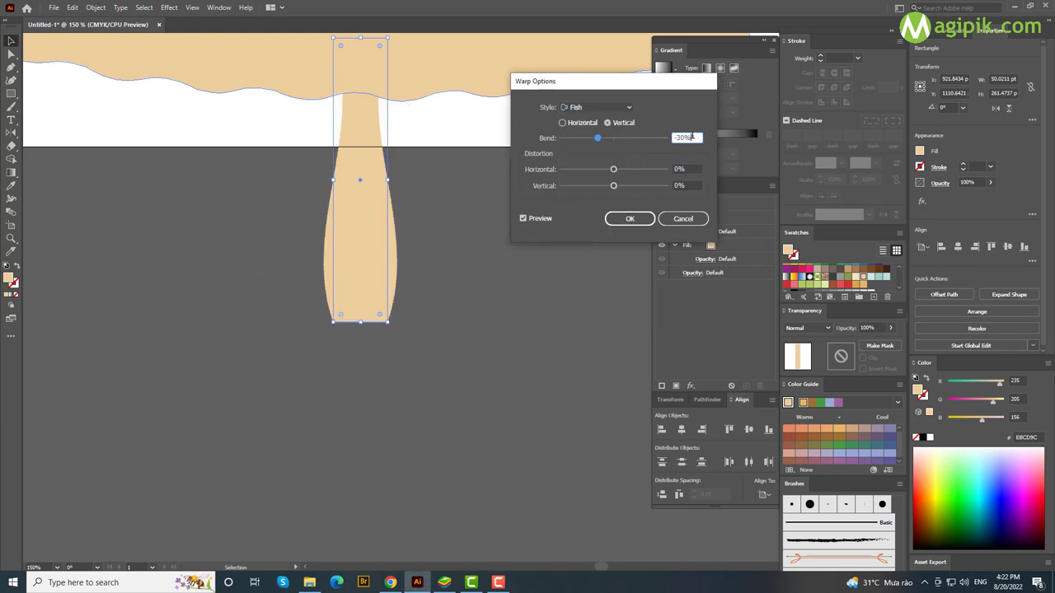
pyautogui.write('30')
pyautogui.click(697, 185)
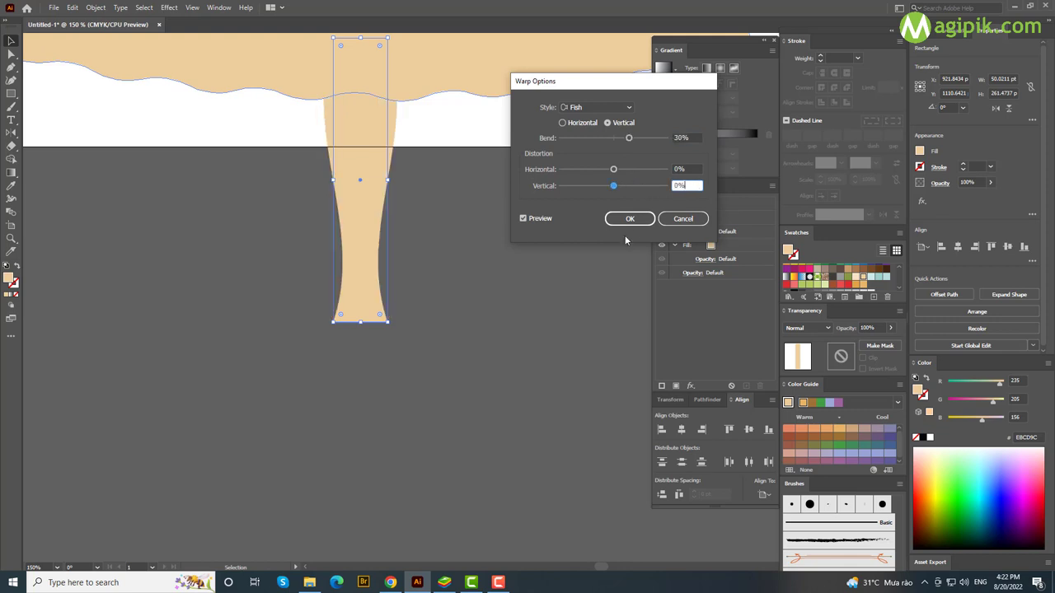
pyautogui.click(629, 218)
# Expand the warped leg's appearance into a plain path.
pyautogui.click(95, 7)
pyautogui.click(165, 148)
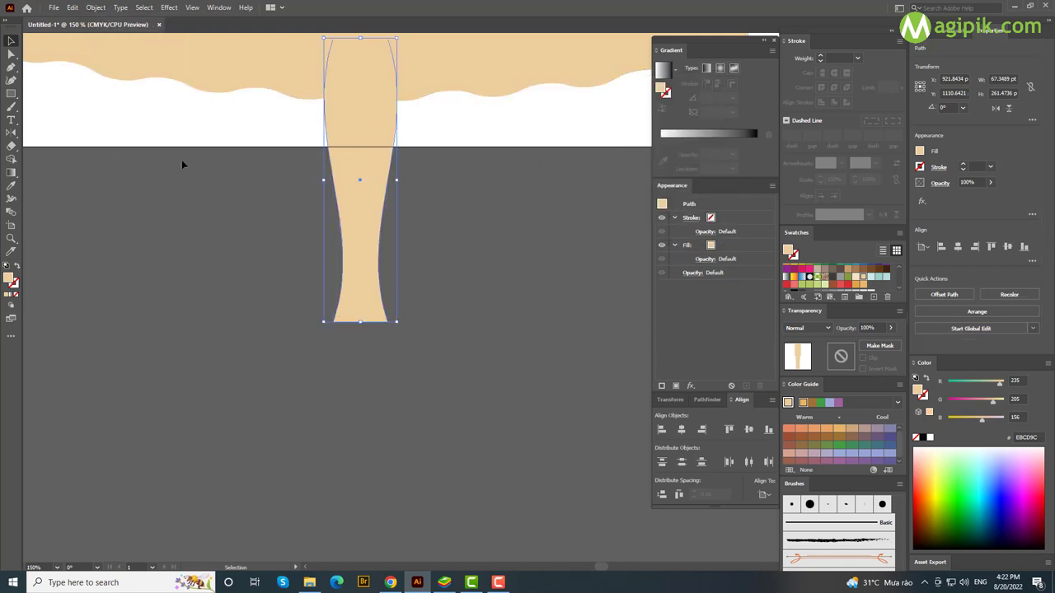
pyautogui.click(183, 165)
pyautogui.moveTo(7, 96); pyautogui.dragTo(58, 111)
# Position the round foot circle with the leg stem, nudging both to the right.
pyautogui.scroll(-3, 247, 206)
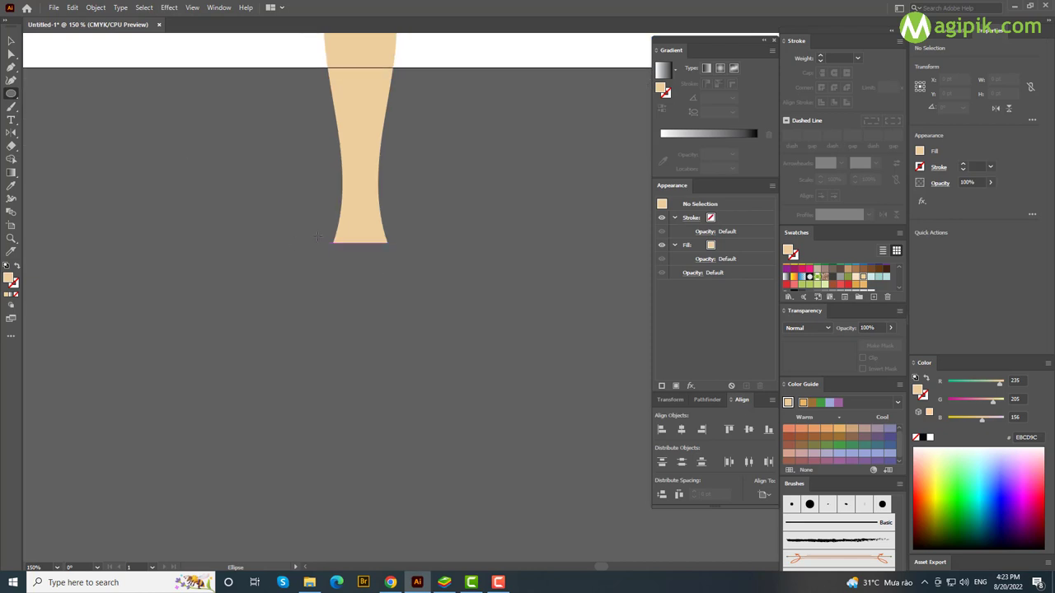
pyautogui.moveTo(319, 237)
pyautogui.mouseDown()
pyautogui.moveTo(396, 300)
pyautogui.moveTo(361, 273)
pyautogui.moveTo(365, 249)
pyautogui.mouseUp()
pyautogui.press('v')
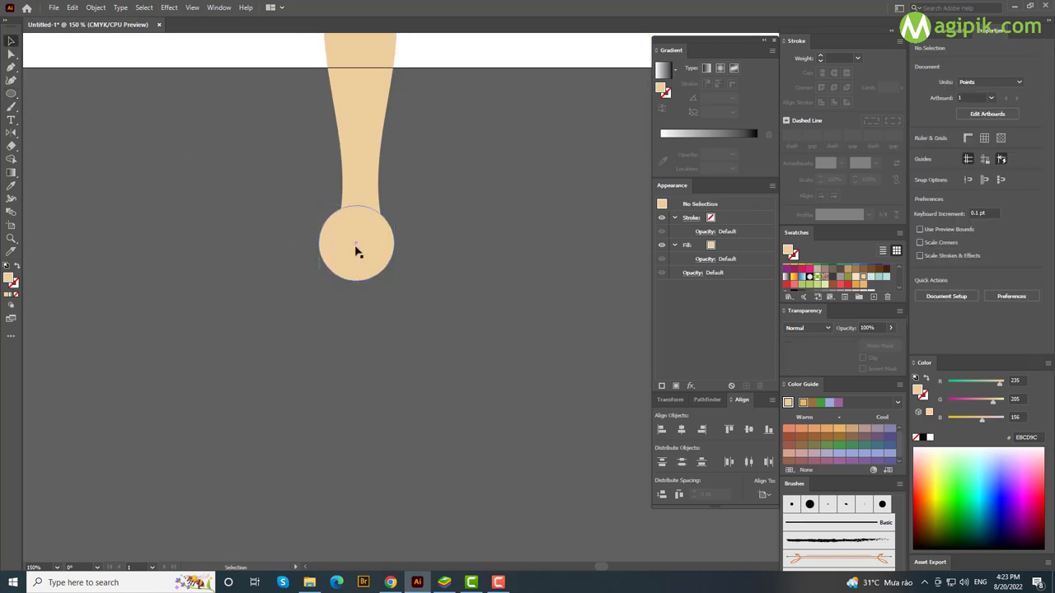
pyautogui.click(371, 472)
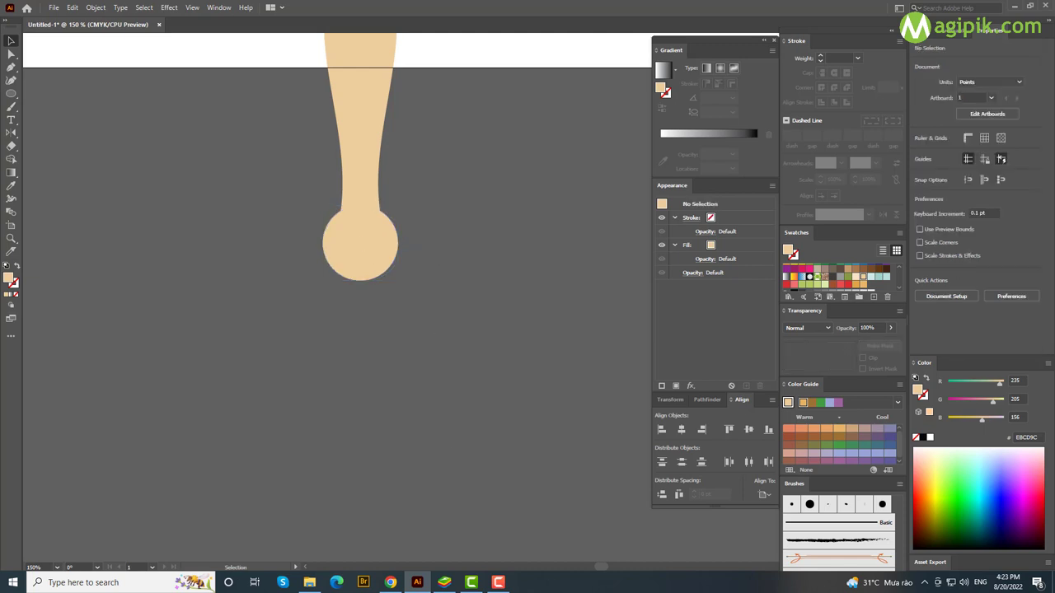
pyautogui.click(363, 222)
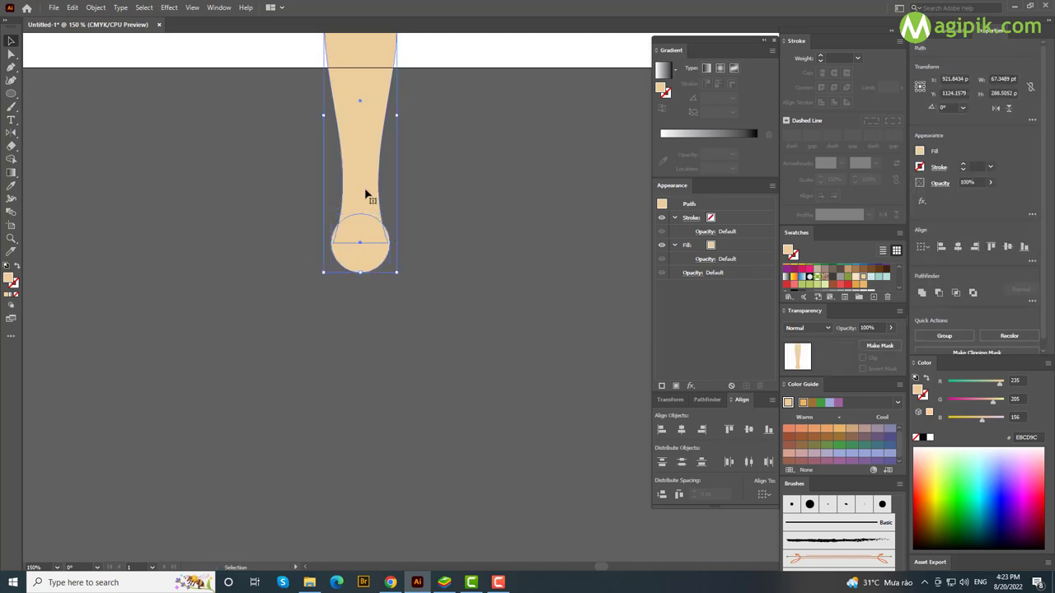
pyautogui.click(367, 193)
pyautogui.click(426, 312)
pyautogui.click(370, 230)
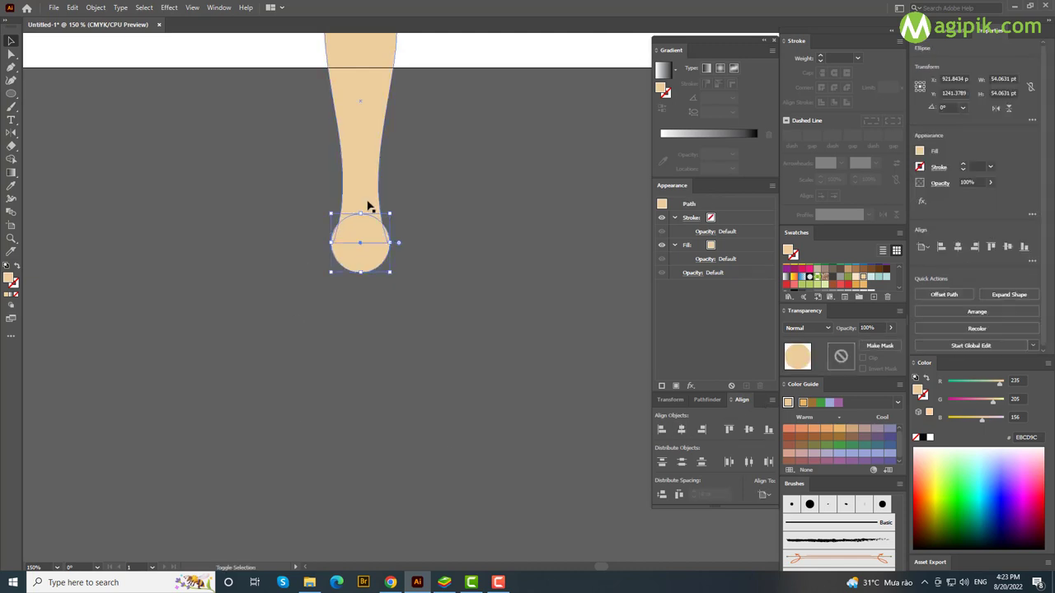
pyautogui.keyDown('shift'); pyautogui.click(370, 206); pyautogui.keyUp('shift')
pyautogui.scroll(2, 368, 205)
pyautogui.hotkey('shift', 'Right')
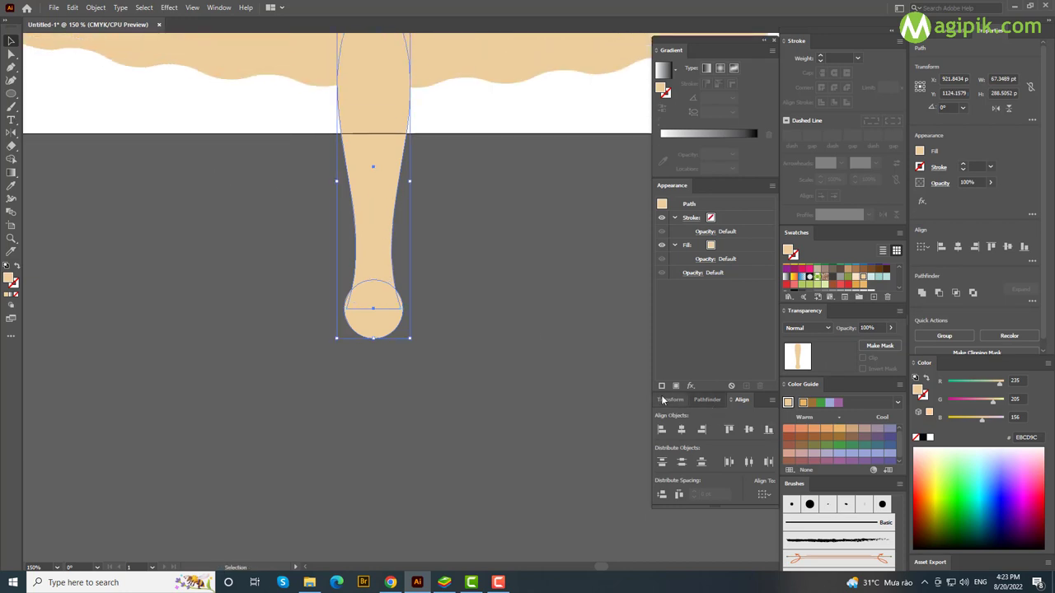
# Unite the stem and foot circle into one shape and select the junction anchors.
pyautogui.click(377, 329)
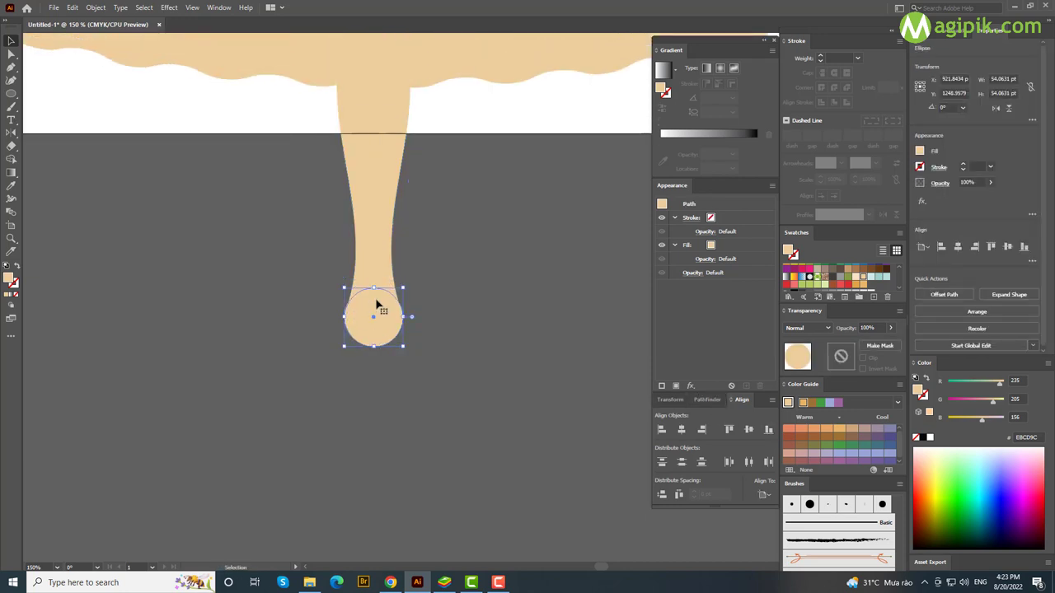
pyautogui.click(399, 359)
pyautogui.click(406, 305)
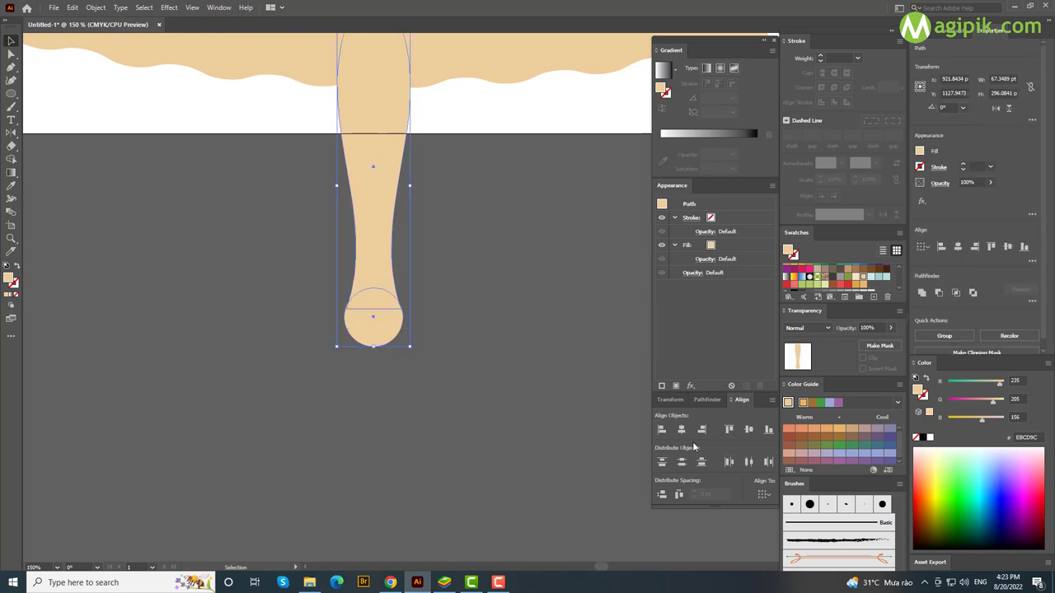
pyautogui.click(707, 400)
pyautogui.click(662, 429)
pyautogui.press('a')
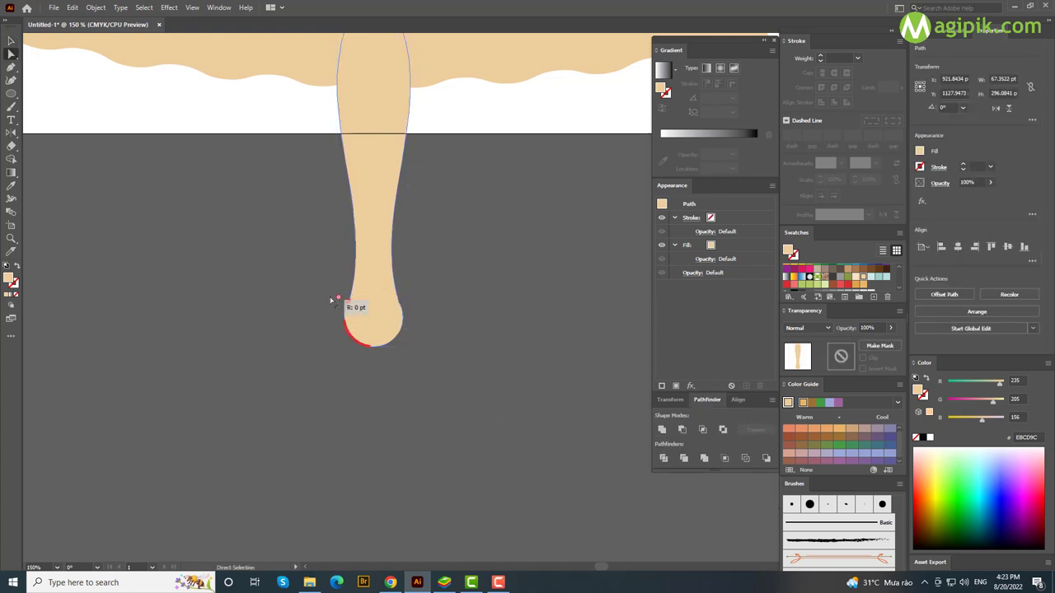
pyautogui.moveTo(278, 182)
pyautogui.mouseDown()
pyautogui.moveTo(409, 304)
pyautogui.moveTo(421, 292)
pyautogui.mouseUp()
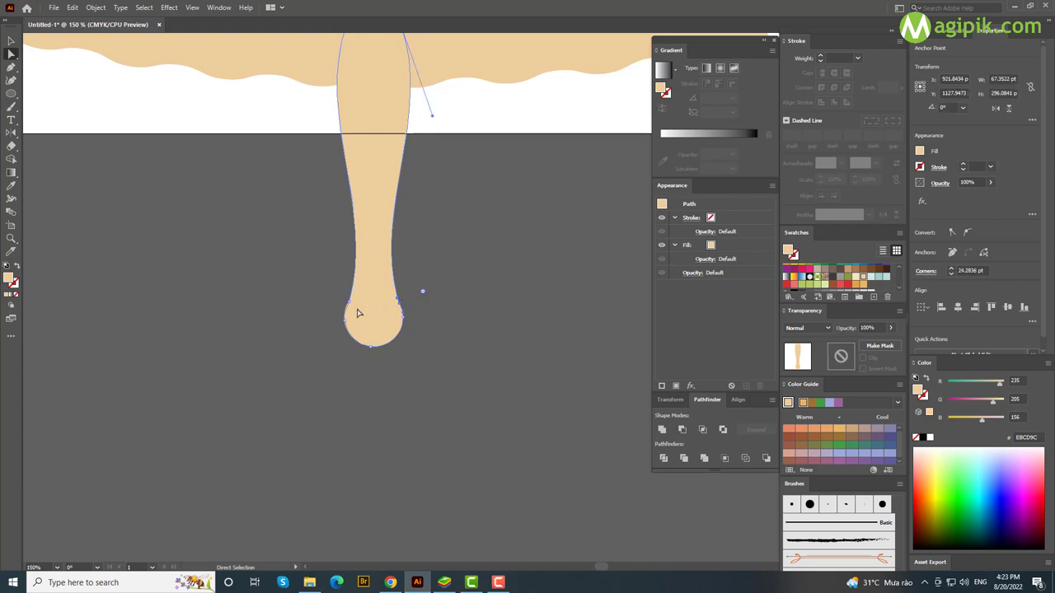
pyautogui.click(343, 302)
# Draw a narrow vertical highlight oval on the upper part of the stem.
pyautogui.scroll(1, 330, 247)
pyautogui.press('l')
pyautogui.moveTo(351, 149); pyautogui.dragTo(358, 243)
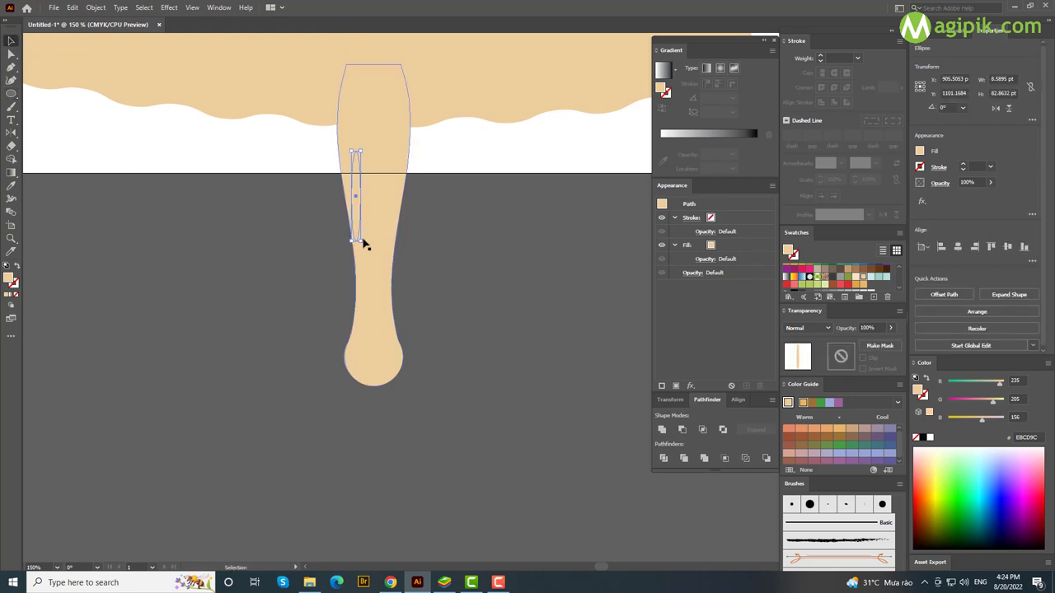
pyautogui.scroll(1, 371, 219)
pyautogui.moveTo(343, 116); pyautogui.dragTo(353, 84)
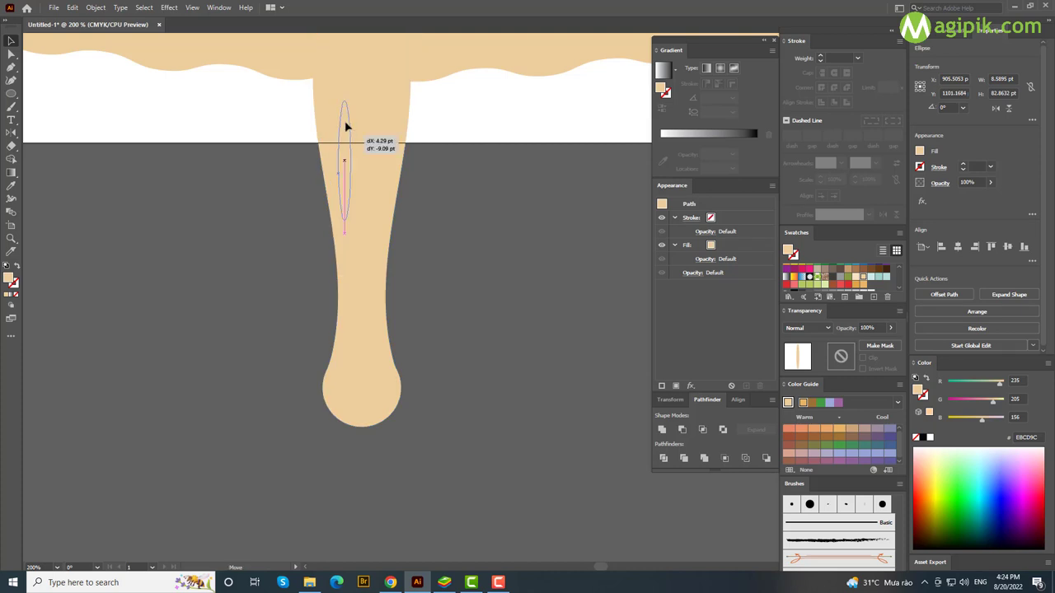
pyautogui.scroll(2, 863, 285)
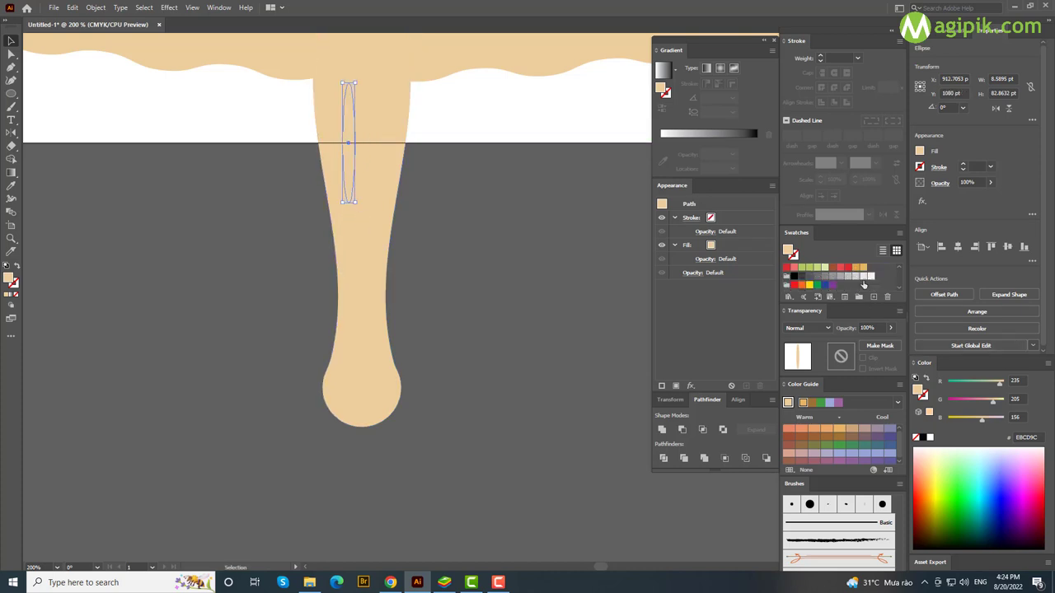
# Recolour the leg dark orange and tilt the thin highlight oval inside the upper leg.
pyautogui.click(865, 275)
pyautogui.click(371, 272)
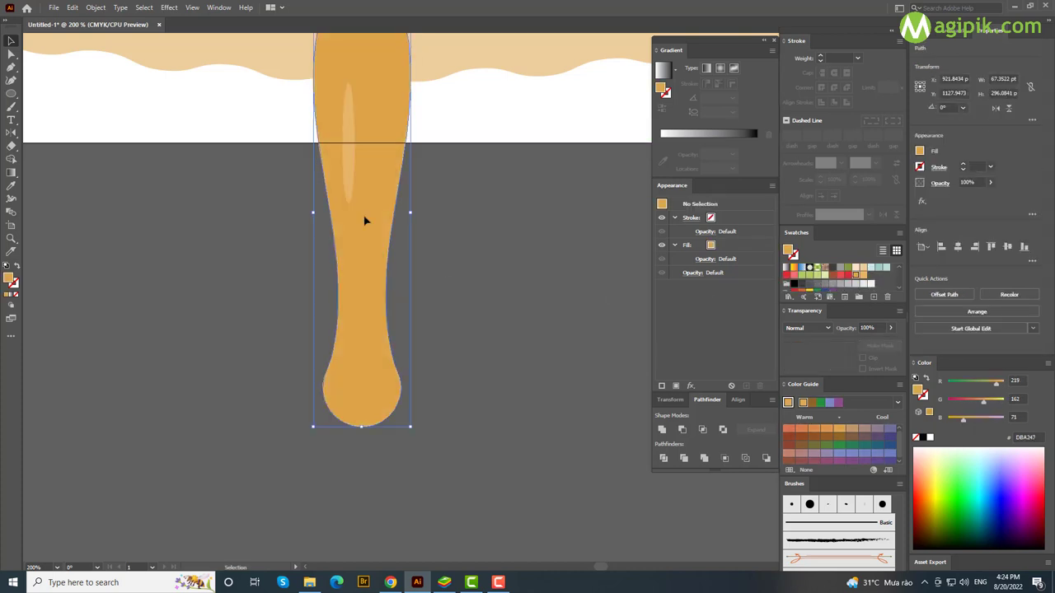
pyautogui.click(353, 204)
pyautogui.moveTo(353, 206); pyautogui.dragTo(365, 228)
pyautogui.moveTo(354, 183); pyautogui.dragTo(344, 199)
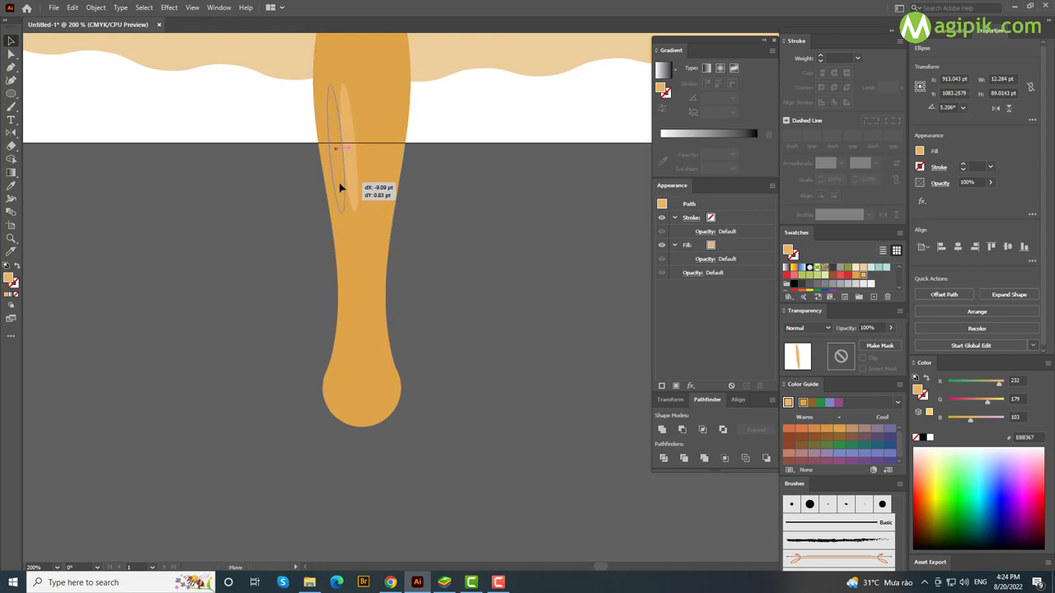
pyautogui.click(465, 264)
# Draw a small highlight circle inside the ball foot.
pyautogui.scroll(-1, 464, 264)
pyautogui.press('l')
pyautogui.moveTo(335, 363)
pyautogui.mouseDown()
pyautogui.moveTo(348, 387)
pyautogui.moveTo(346, 375)
pyautogui.mouseUp()
pyautogui.press('v')
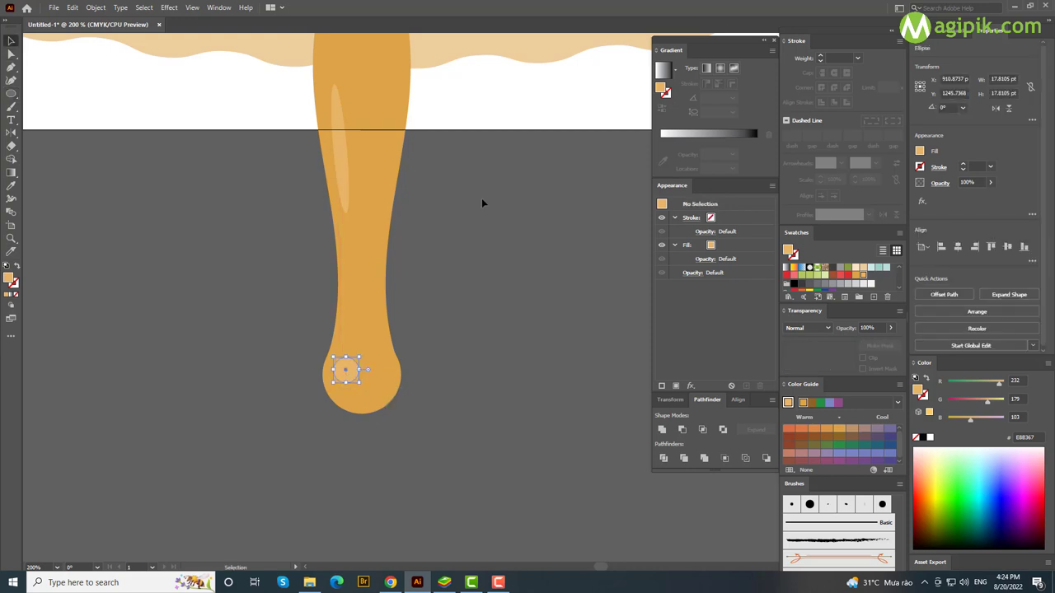
pyautogui.click(457, 198)
# Send the whole leg and its highlights backward behind the tablecloth.
pyautogui.hotkey('ctrl', '-')
pyautogui.moveTo(307, 142); pyautogui.dragTo(446, 315)
pyautogui.hotkey('ctrl', '[')
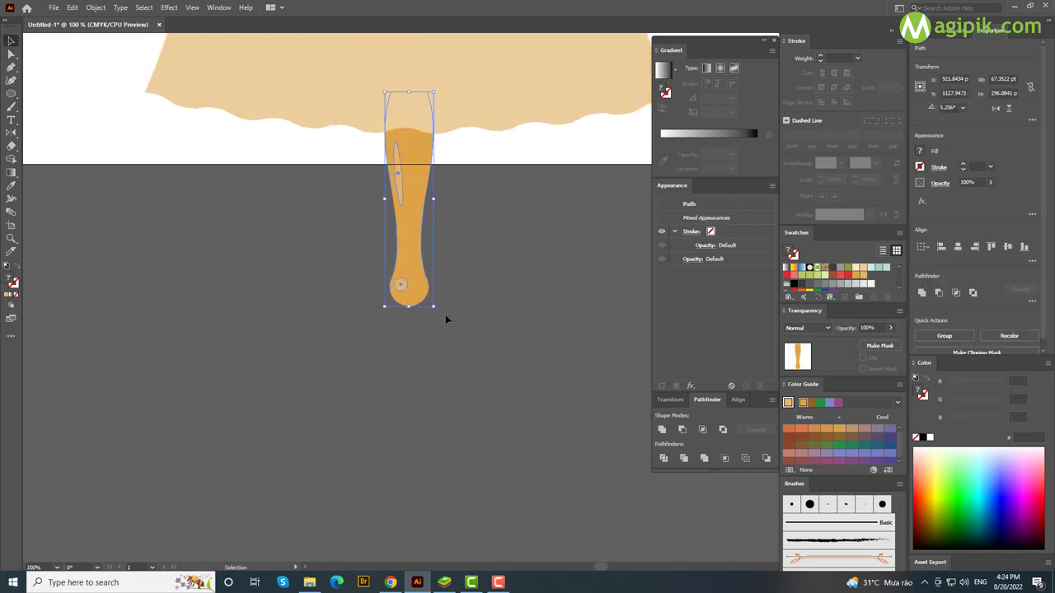
pyautogui.click(487, 302)
# Draw a tan oval below the leg.
pyautogui.hotkey('ctrl', '-')
pyautogui.scroll(1, 420, 298)
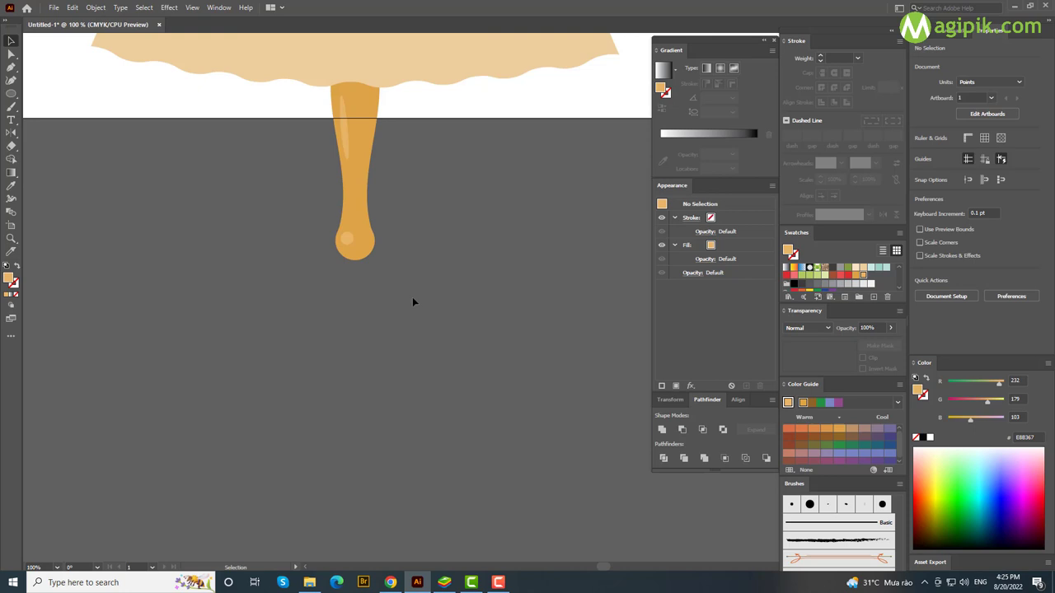
pyautogui.click(12, 99)
pyautogui.moveTo(347, 250); pyautogui.dragTo(374, 352)
# Align the new oval beneath the leg and fill it dark orange.
pyautogui.doubleClick(360, 224)
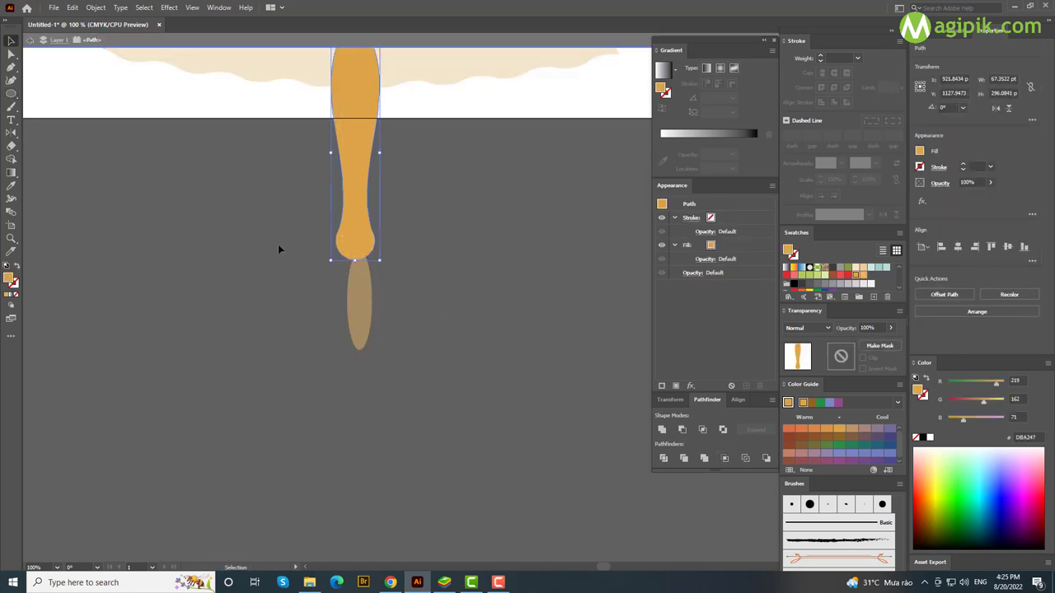
pyautogui.doubleClick(91, 83)
pyautogui.click(359, 305)
pyautogui.keyDown('shift'); pyautogui.click(358, 222); pyautogui.keyUp('shift')
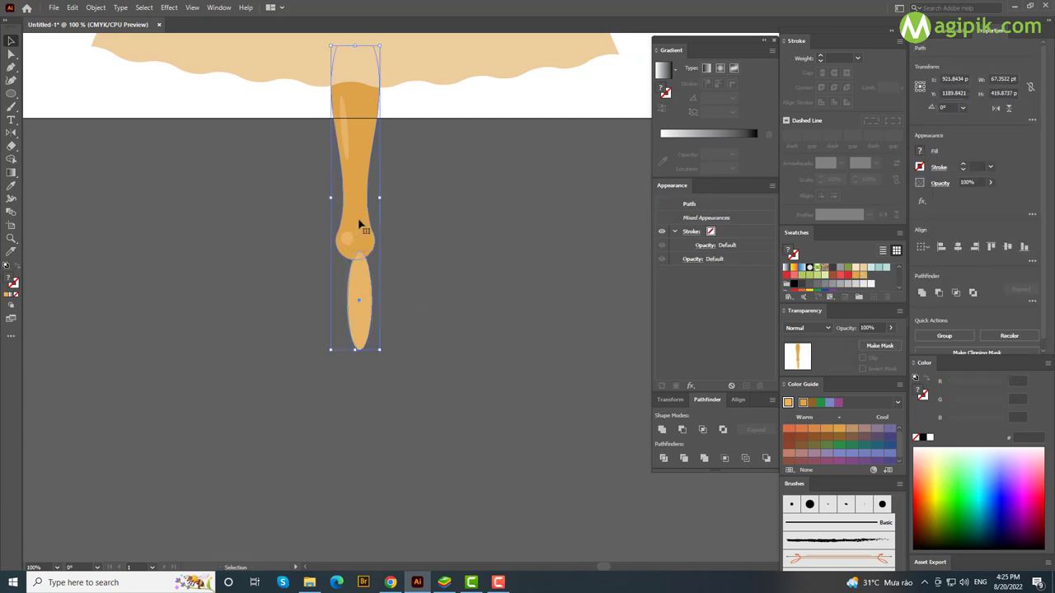
pyautogui.click(740, 399)
pyautogui.click(358, 321)
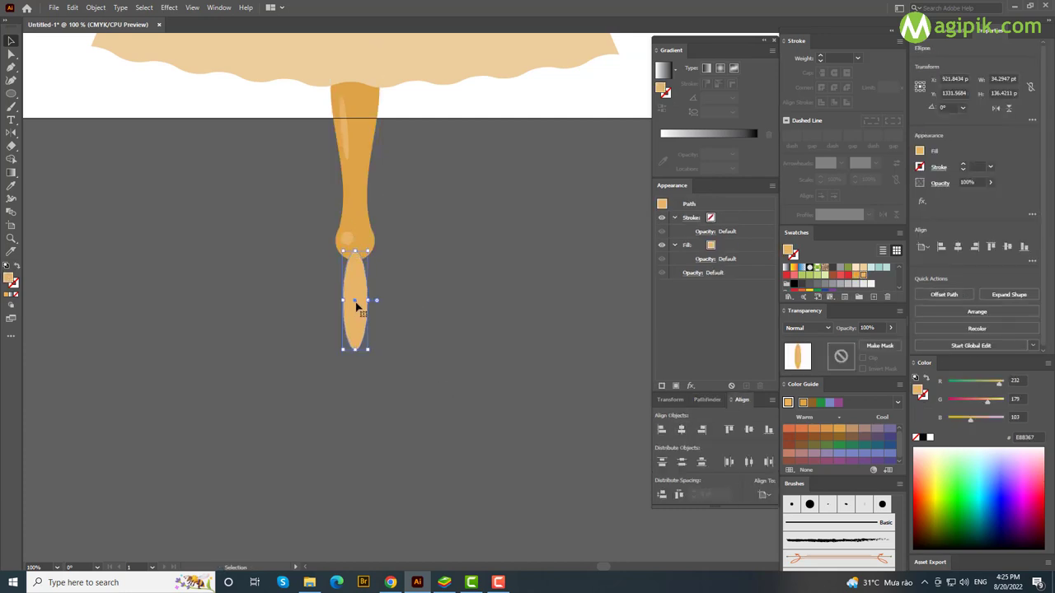
pyautogui.click(859, 278)
pyautogui.click(450, 297)
pyautogui.click(361, 311)
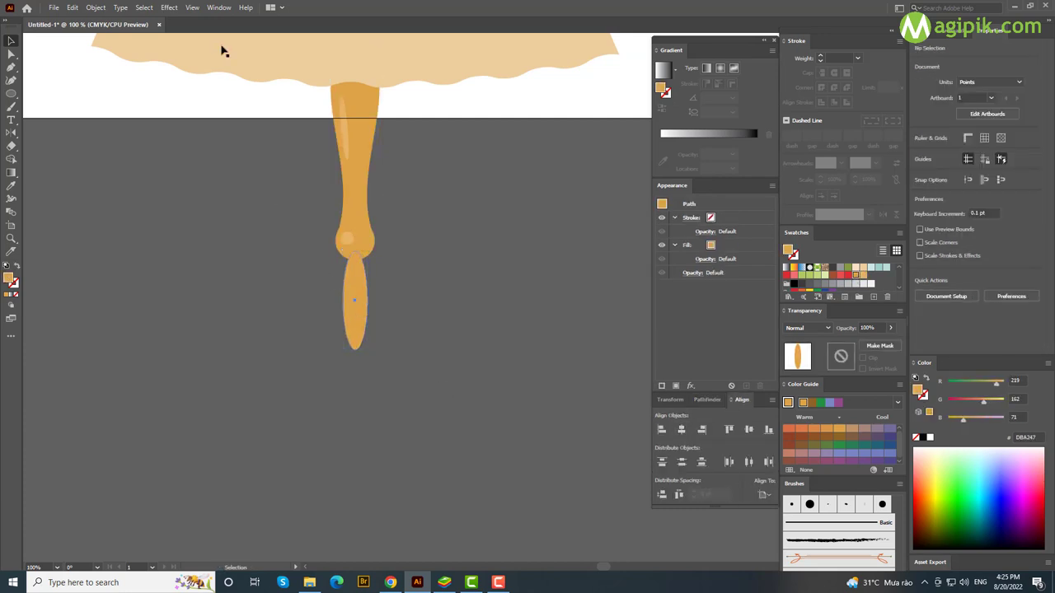
# Apply a Fish warp with 20% bend to the oval.
pyautogui.click(169, 7)
pyautogui.click(326, 150)
pyautogui.click(597, 107)
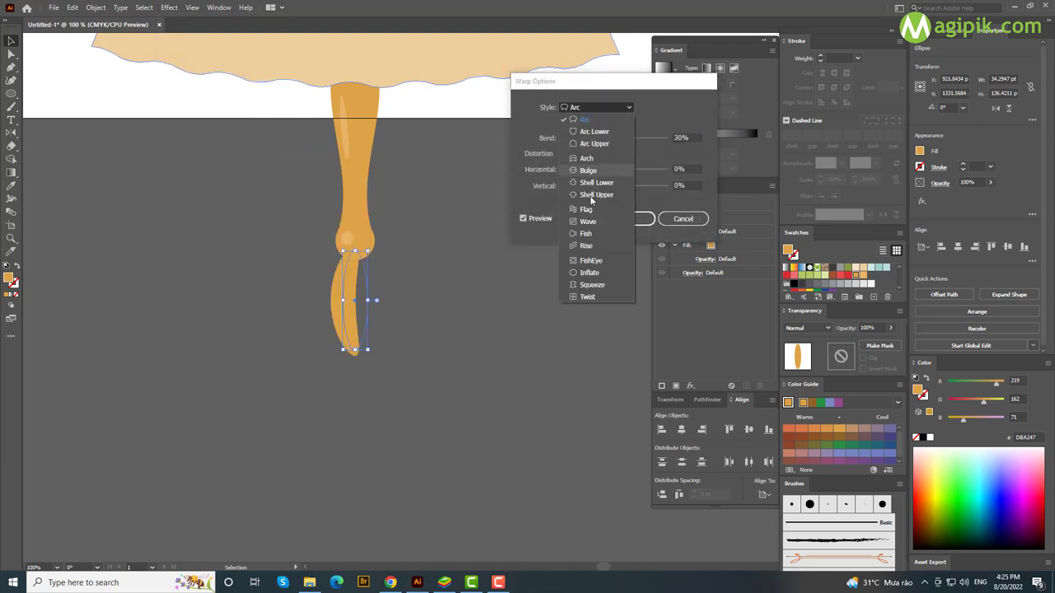
pyautogui.click(594, 233)
pyautogui.click(678, 187)
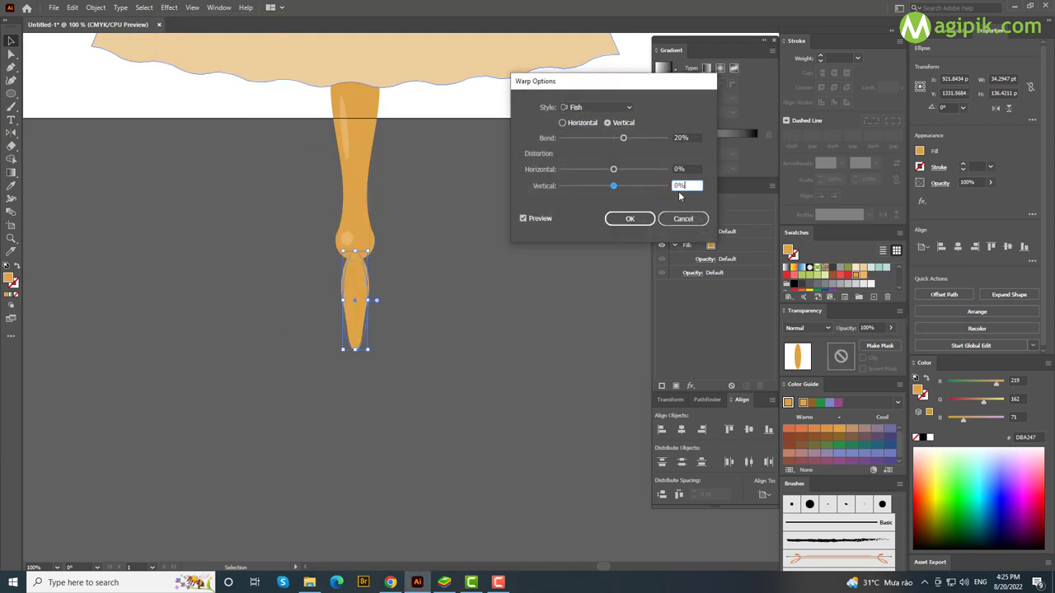
pyautogui.click(628, 219)
# Move the tapered oval up beneath the knob and expand its appearance into a plain path.
pyautogui.moveTo(354, 314); pyautogui.dragTo(358, 278)
pyautogui.click(409, 271)
pyautogui.click(363, 194)
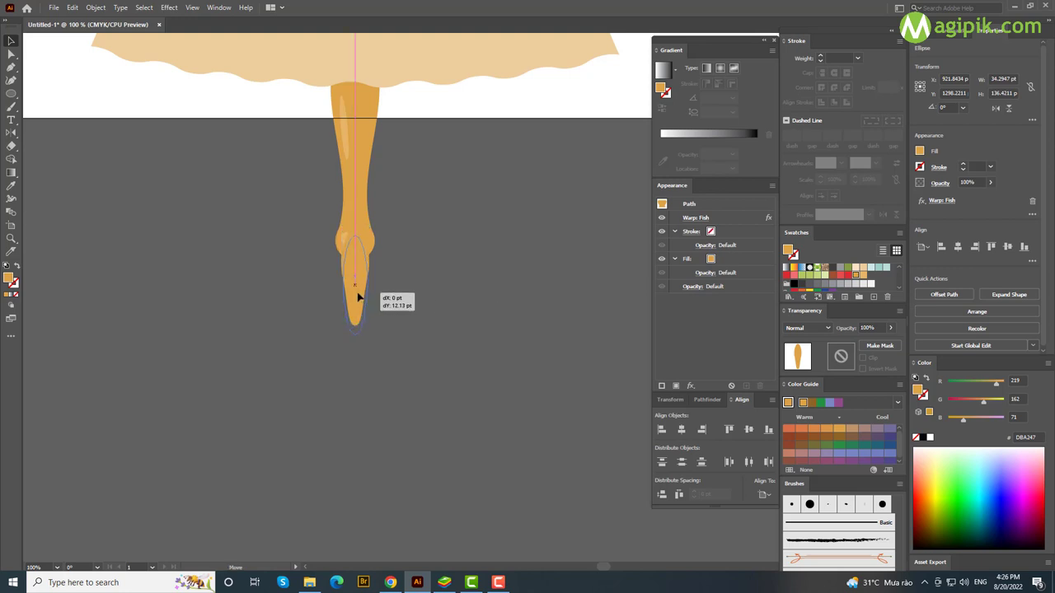
pyautogui.moveTo(357, 297); pyautogui.dragTo(357, 298)
pyautogui.click(95, 8)
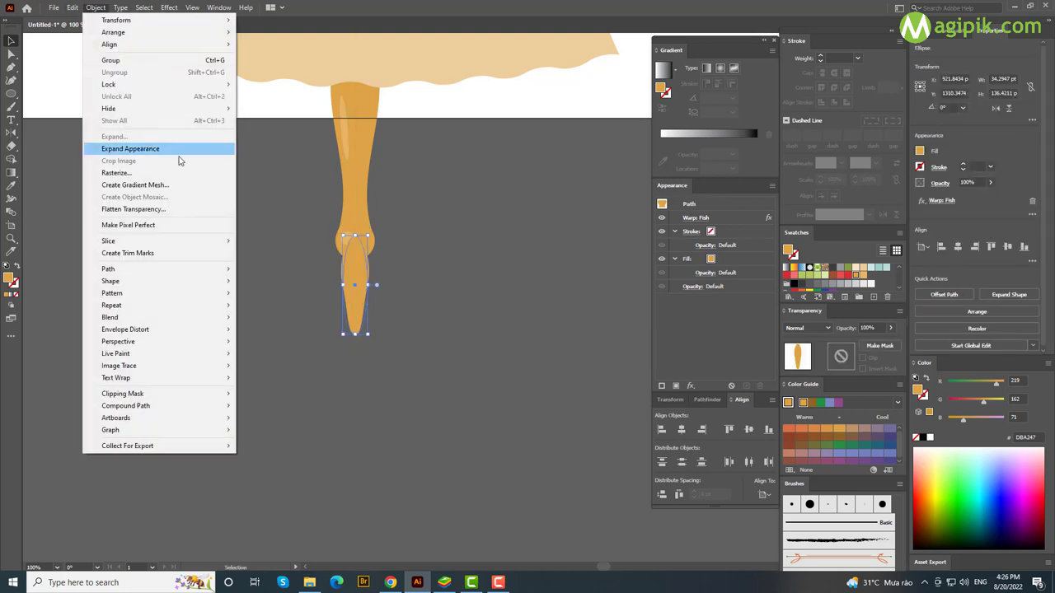
pyautogui.click(178, 150)
pyautogui.scroll(1, 377, 327)
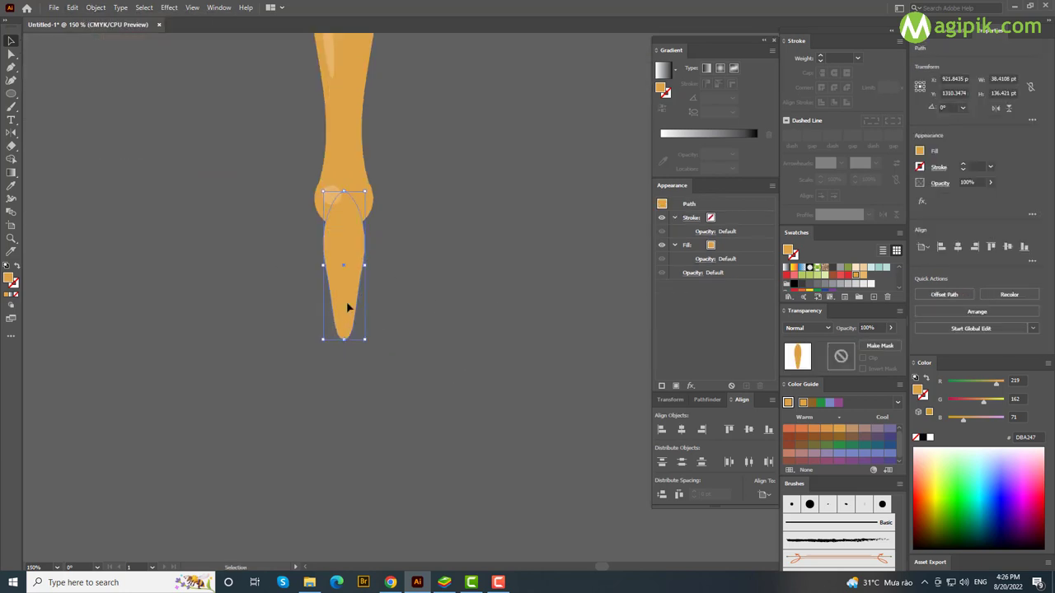
pyautogui.click(384, 301)
pyautogui.scroll(1, 383, 302)
pyautogui.scroll(-2, 379, 259)
# Add a circle at the tapered tip and unite it with the tapered shape.
pyautogui.press('l')
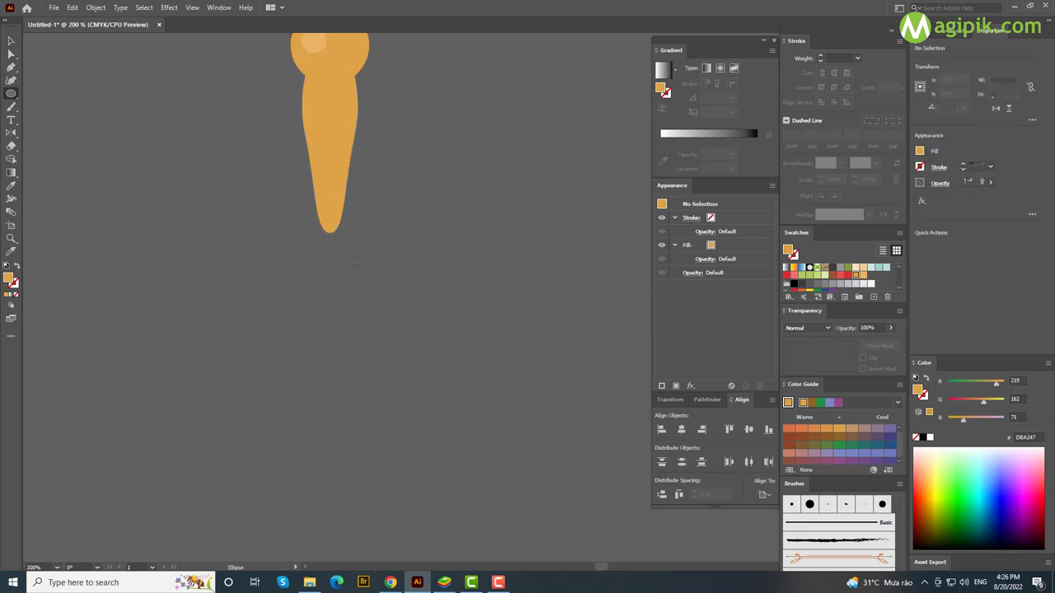
pyautogui.moveTo(352, 267); pyautogui.dragTo(353, 262)
pyautogui.press('v')
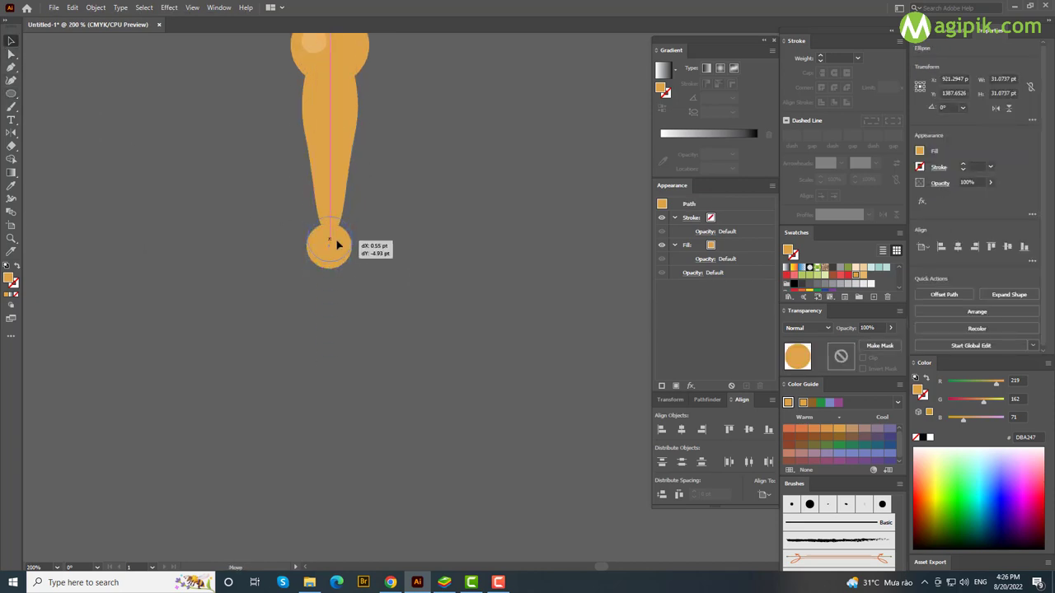
pyautogui.click(411, 167)
pyautogui.moveTo(411, 167); pyautogui.dragTo(334, 232)
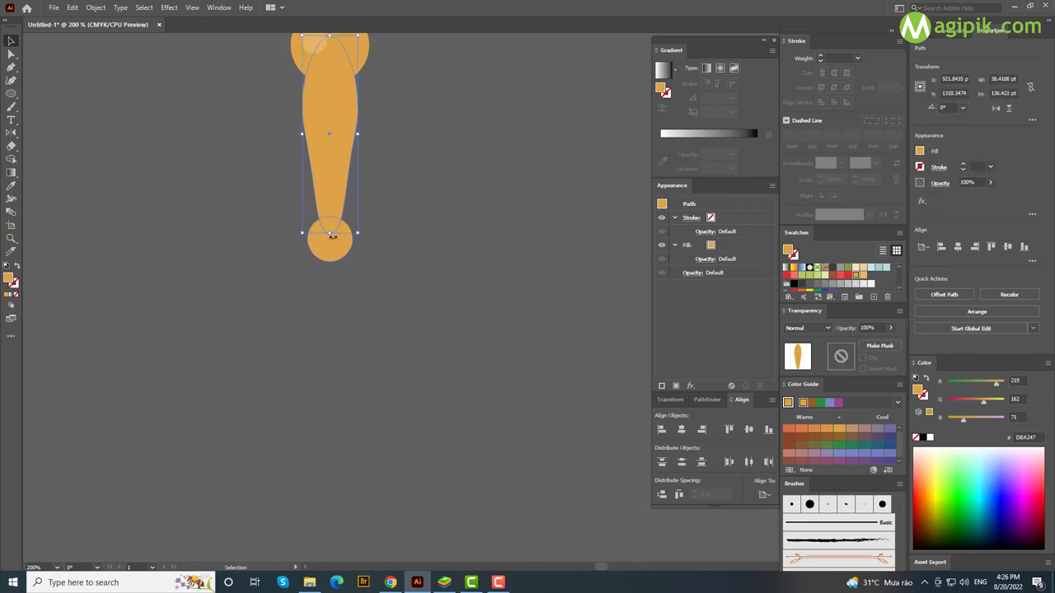
pyautogui.click(707, 400)
pyautogui.click(664, 428)
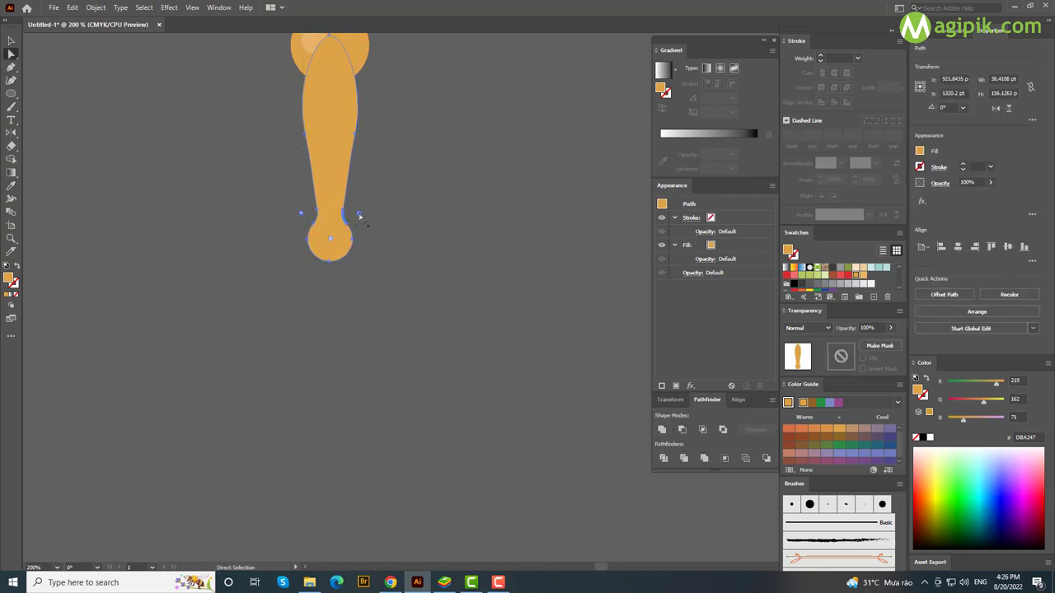
pyautogui.scroll(1, 325, 236)
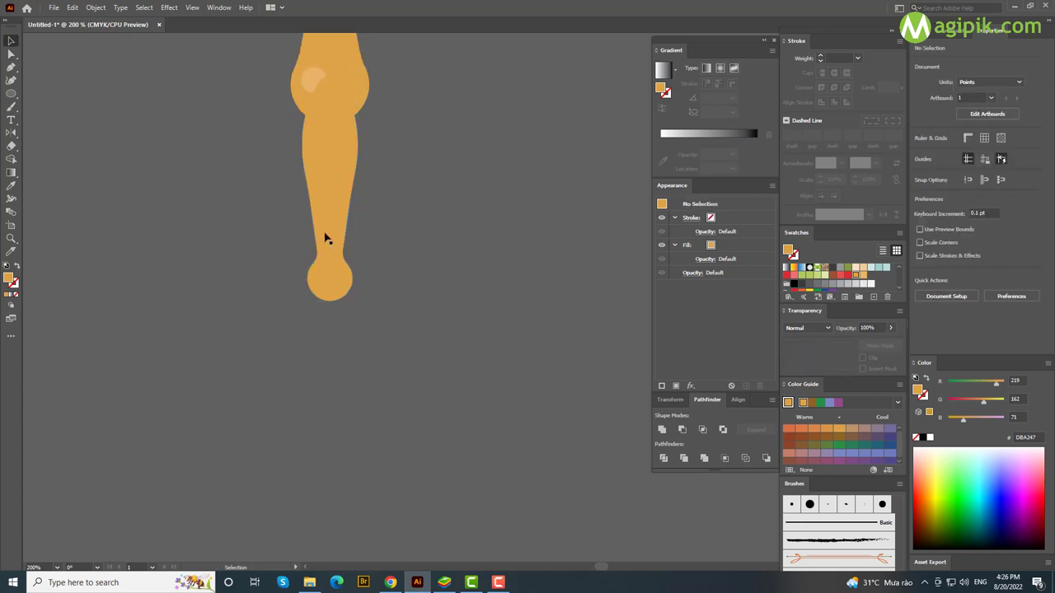
pyautogui.click(447, 211)
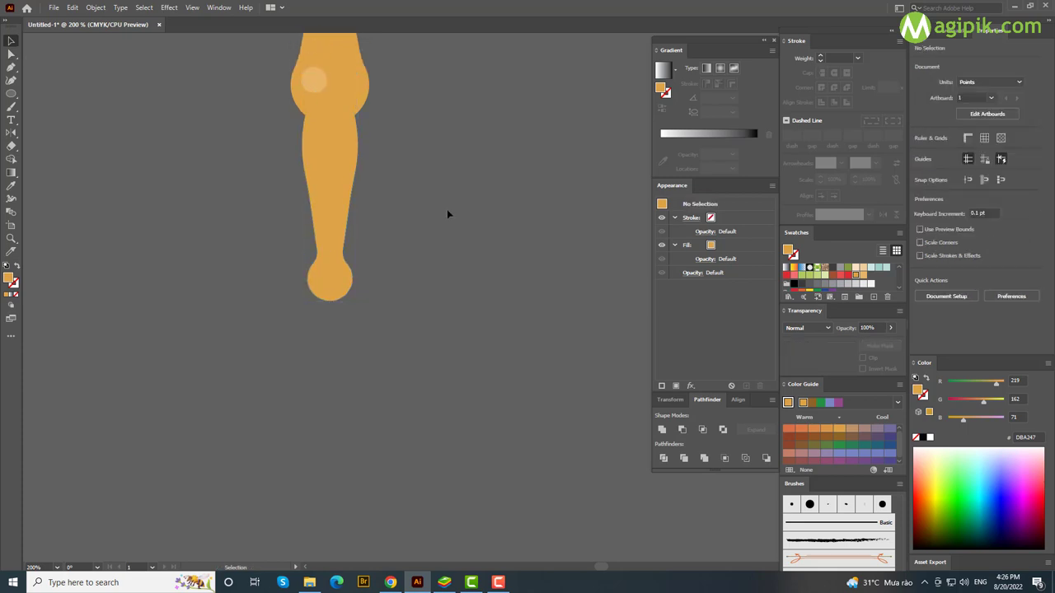
# Align the lower leg section with the knob and add a lighter orange circle in the bottom round.
pyautogui.click(332, 144)
pyautogui.keyDown('shift'); pyautogui.click(346, 52); pyautogui.keyUp('shift')
pyautogui.hotkey('shift', 'F7')
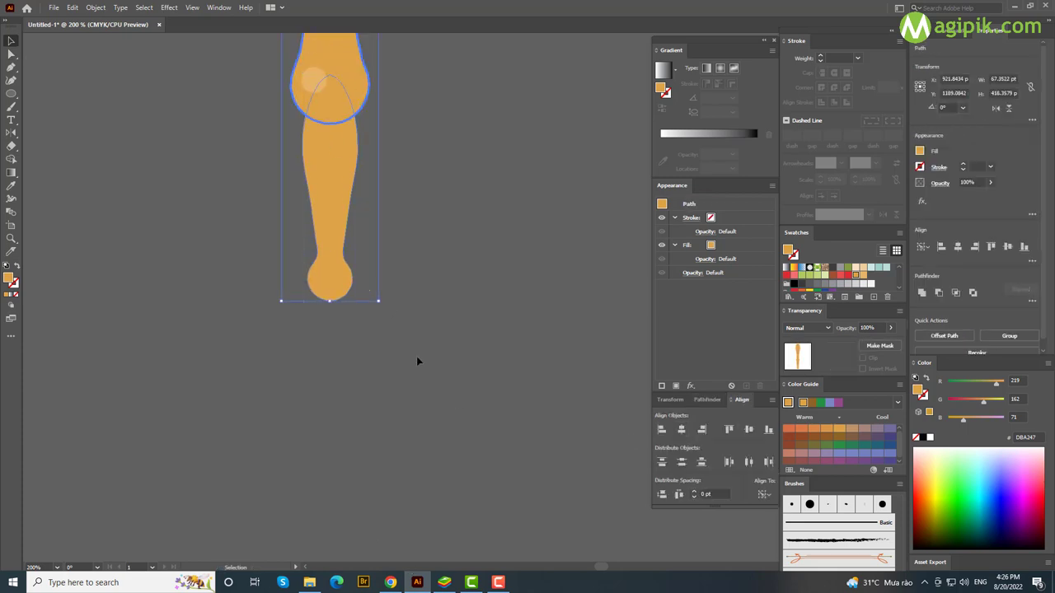
pyautogui.click(416, 360)
pyautogui.press('l')
pyautogui.moveTo(319, 269); pyautogui.dragTo(333, 284)
pyautogui.click(863, 276)
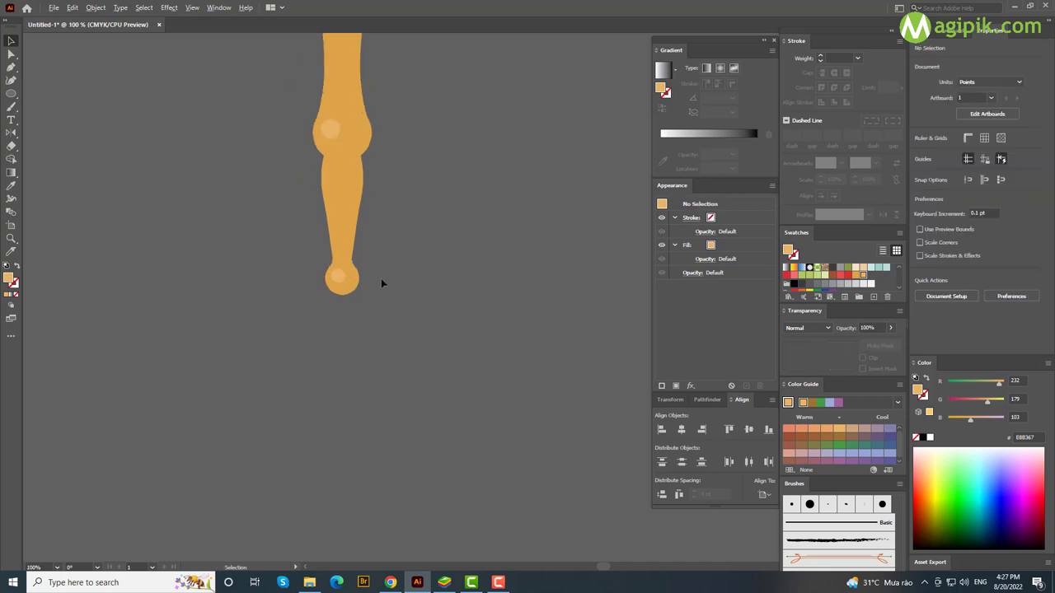
# Zoom out and check the lower leg together with its bottom highlight circle.
pyautogui.hotkey('ctrl', '-')
pyautogui.hotkey('ctrl', '-')
pyautogui.press('v')
pyautogui.click(357, 254)
pyautogui.moveTo(383, 308); pyautogui.dragTo(370, 269)
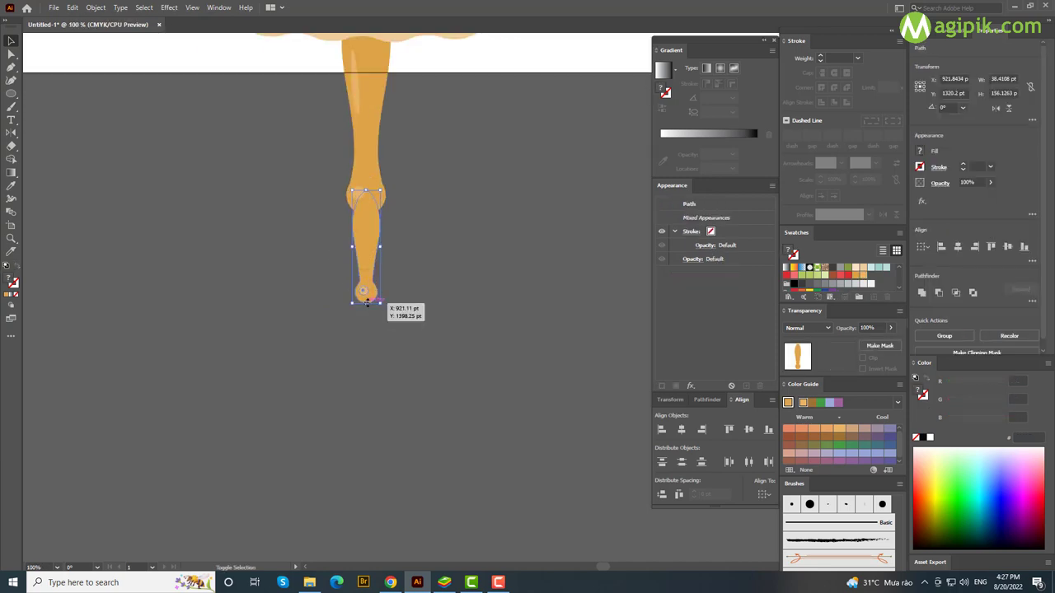
pyautogui.click(398, 247)
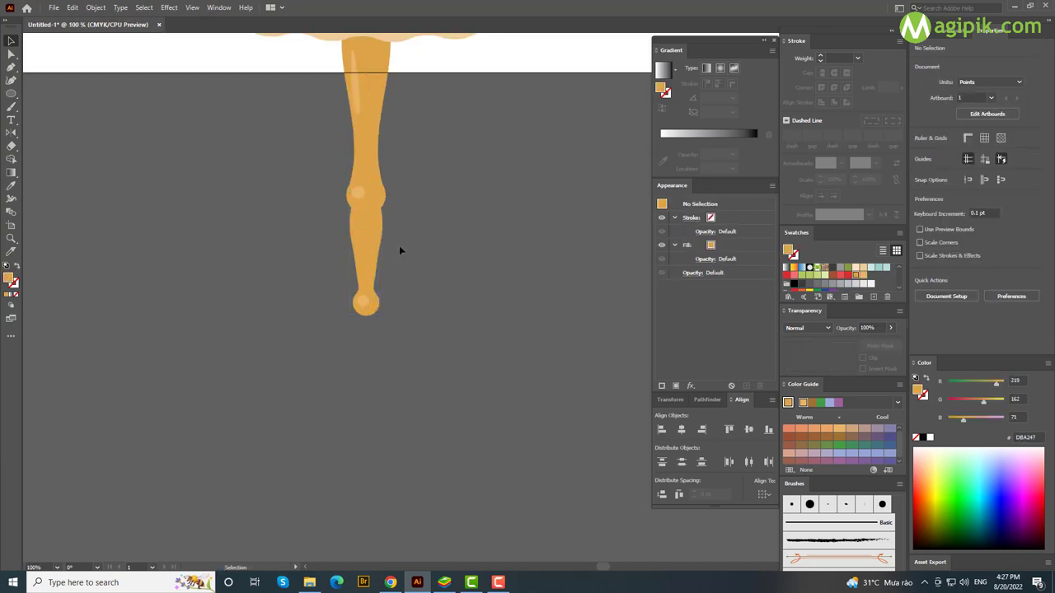
pyautogui.moveTo(372, 272); pyautogui.dragTo(386, 313)
pyautogui.click(410, 261)
pyautogui.keyDown('alt'); pyautogui.scroll(-2, 408, 237); pyautogui.keyUp('alt')
# Draw a flat ellipse beside the leg's base and give it a Flag warp with -100% bend.
pyautogui.keyDown('alt'); pyautogui.scroll(-1, 414, 236); pyautogui.keyUp('alt')
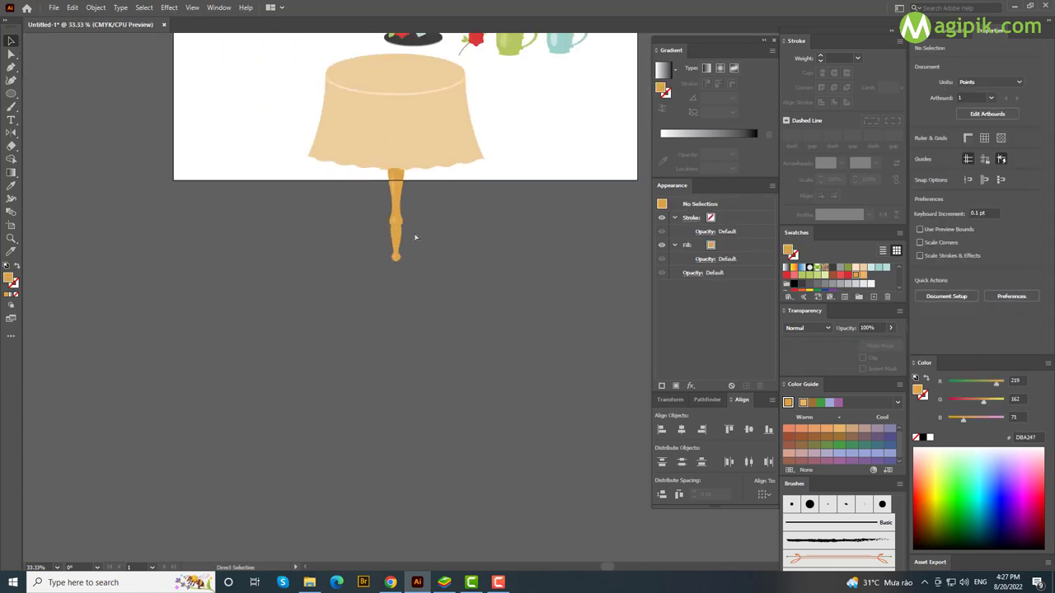
pyautogui.keyDown('alt'); pyautogui.scroll(1, 312, 248); pyautogui.keyUp('alt')
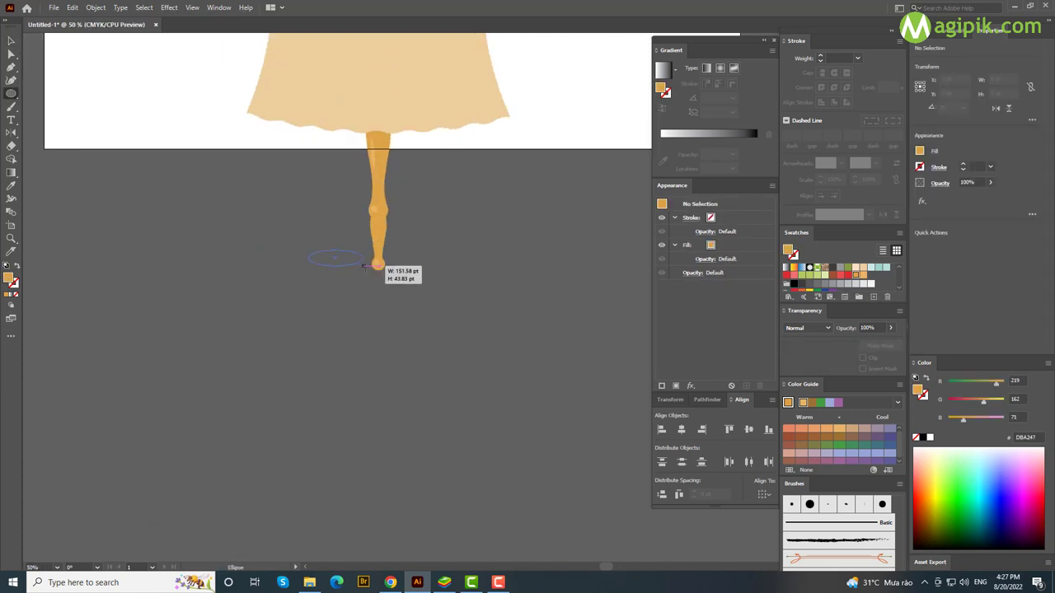
pyautogui.moveTo(364, 265); pyautogui.dragTo(386, 265)
pyautogui.press('v')
pyautogui.click(169, 7)
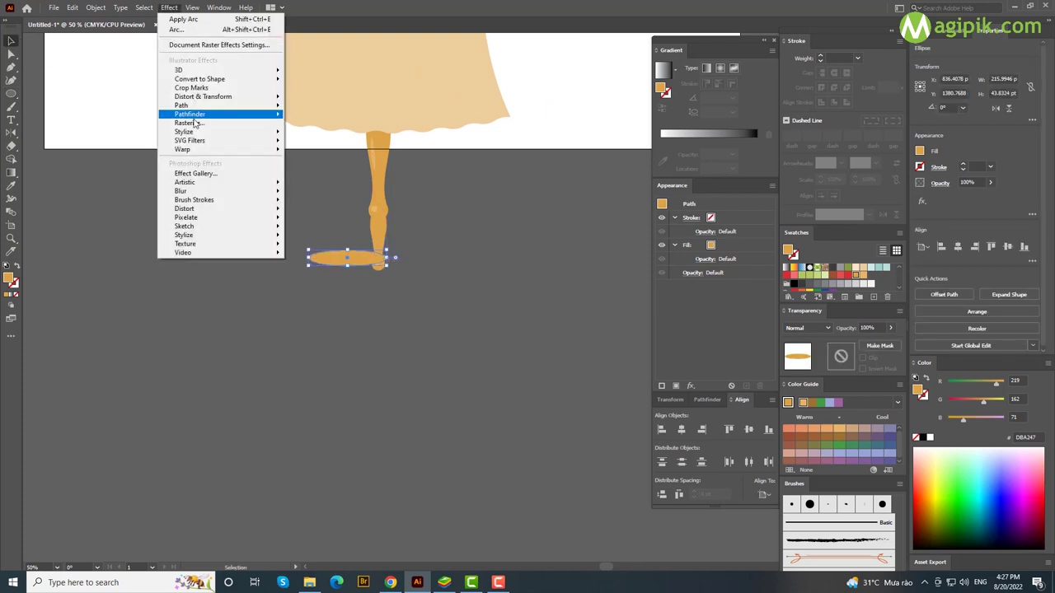
pyautogui.click(301, 151)
pyautogui.click(597, 107)
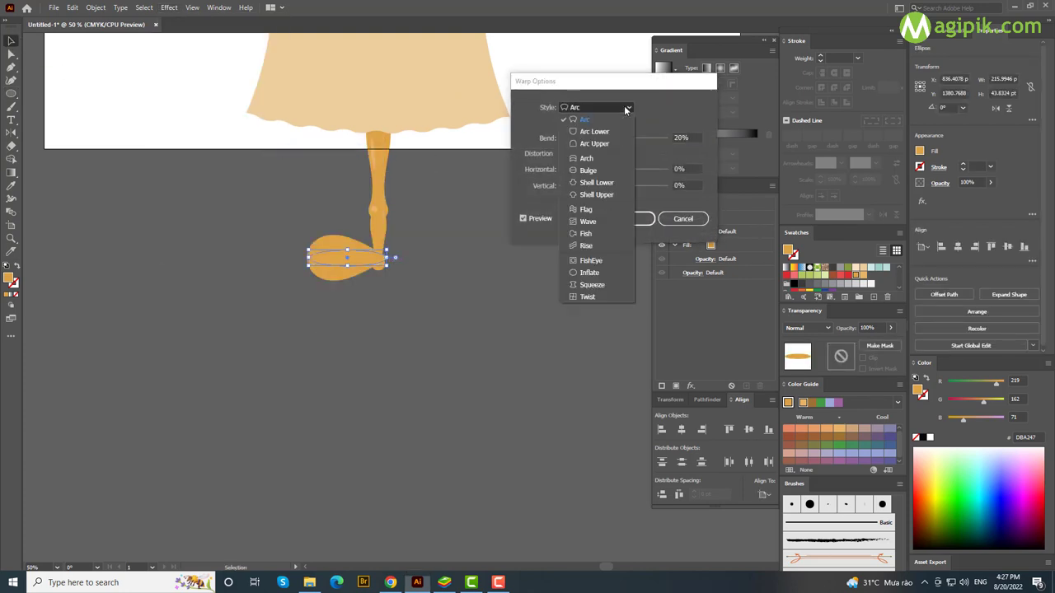
pyautogui.click(597, 211)
pyautogui.moveTo(623, 138); pyautogui.dragTo(512, 172)
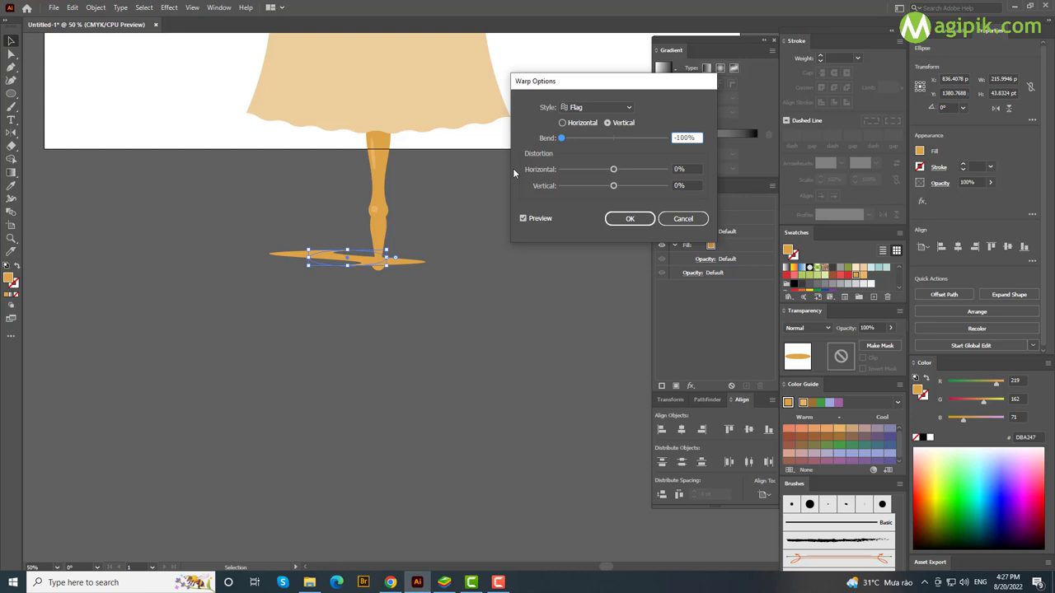
pyautogui.click(561, 123)
# Expand the flag-warped tail shape into a plain path.
pyautogui.click(630, 218)
pyautogui.click(355, 266)
pyautogui.hotkey('ctrl', '1')
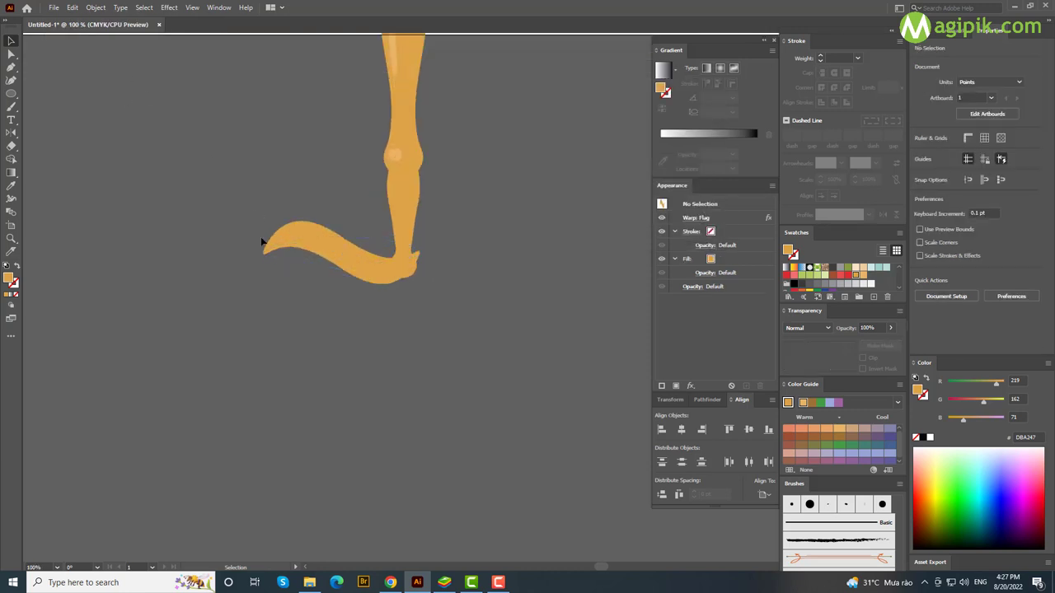
pyautogui.click(262, 242)
pyautogui.click(96, 8)
pyautogui.click(135, 172)
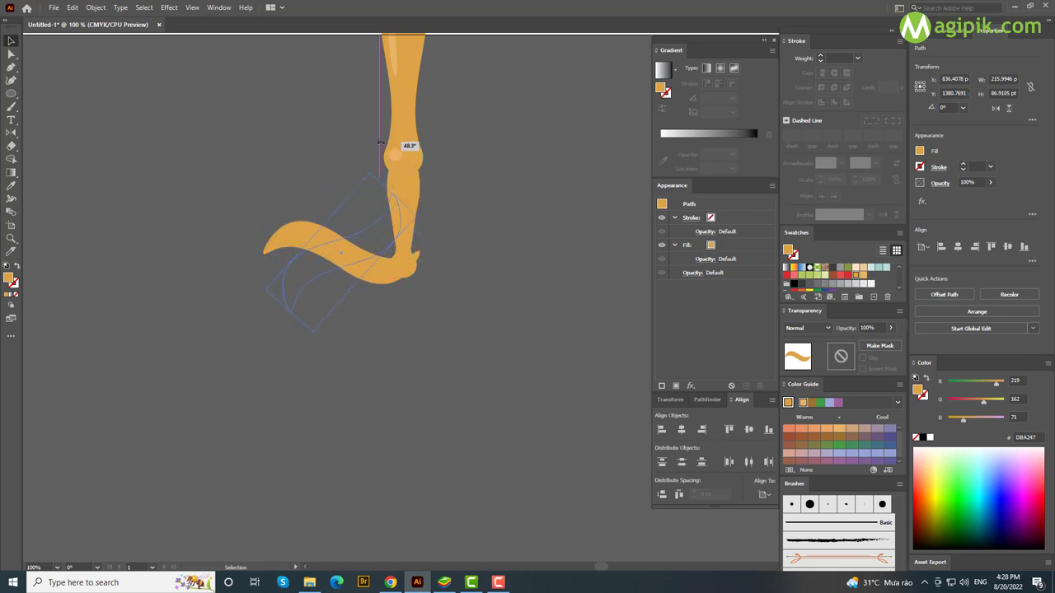
# Rotate the tail about 48 degrees, reflect it, and rotate it further into position.
pyautogui.moveTo(380, 142); pyautogui.dragTo(380, 143)
pyautogui.press('Return')
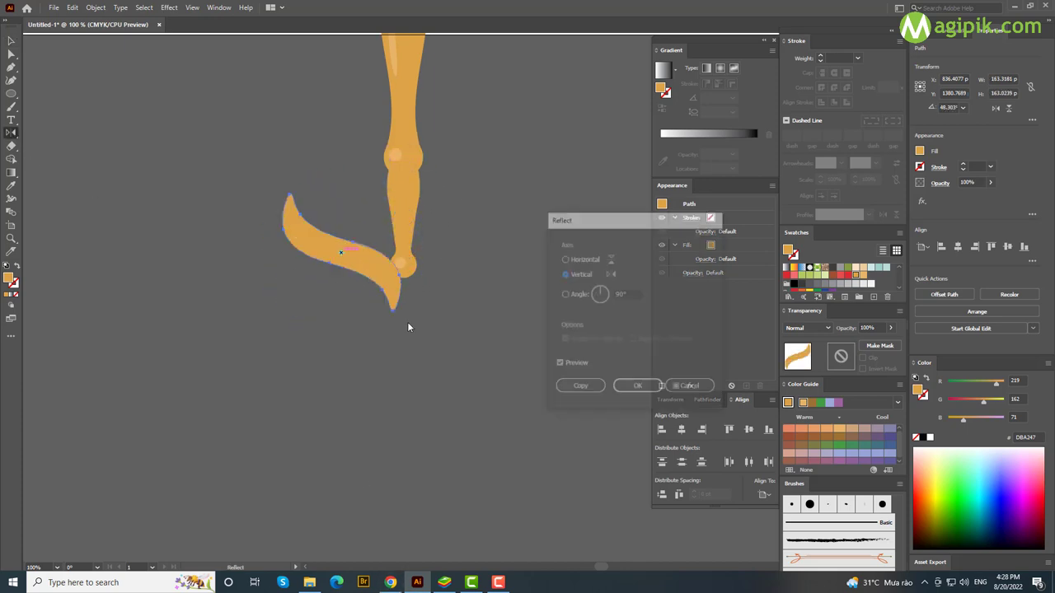
pyautogui.press('Return')
pyautogui.press('v')
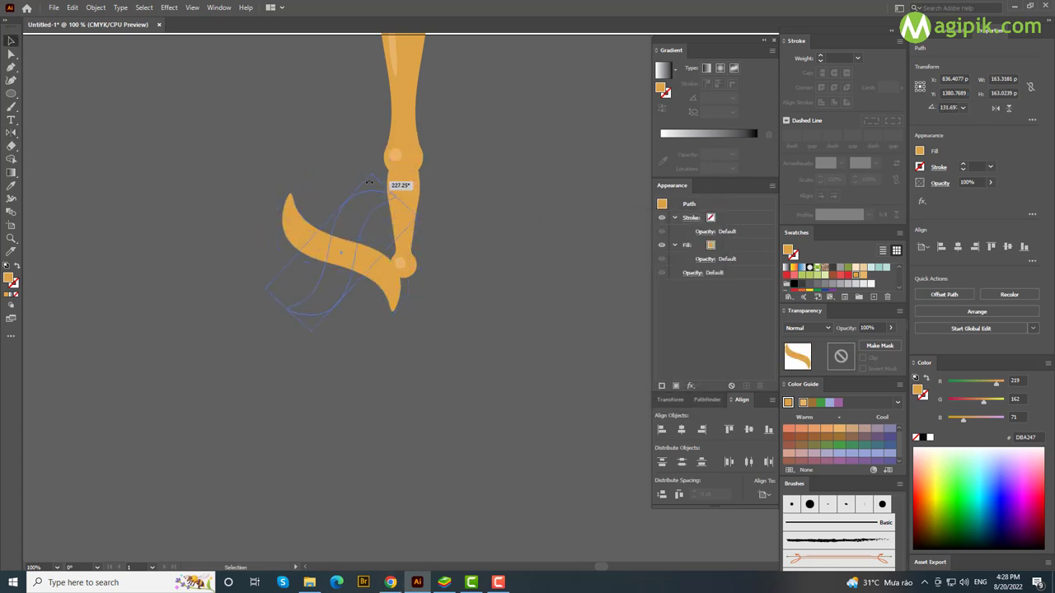
pyautogui.moveTo(369, 182)
pyautogui.mouseDown()
pyautogui.moveTo(365, 220)
pyautogui.moveTo(365, 179)
pyautogui.mouseUp()
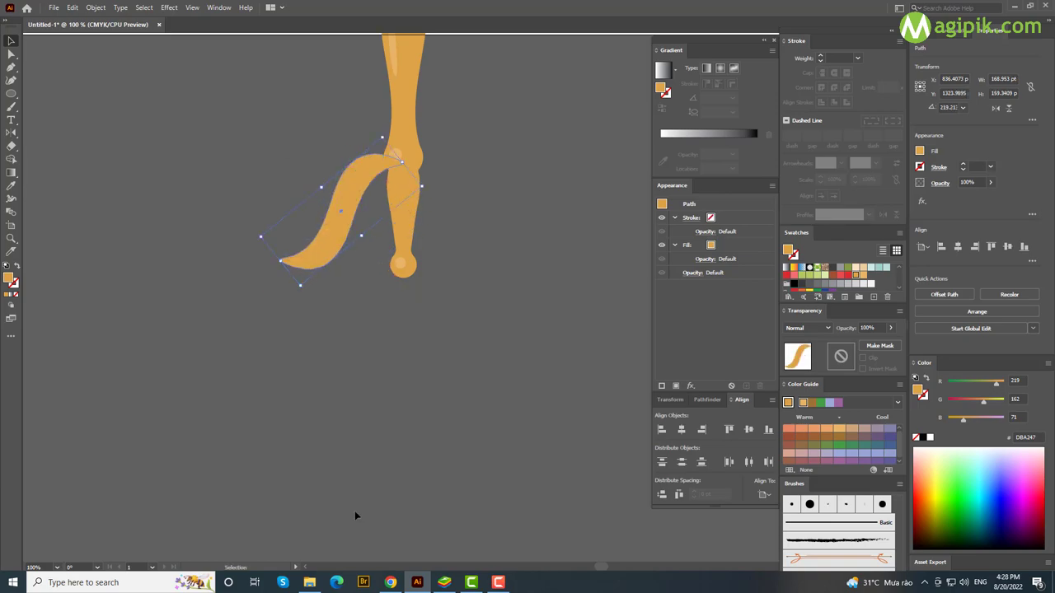
pyautogui.click(391, 582)
# Fit the tail against the leg's base and add a round circle knob at its tip.
pyautogui.moveTo(426, 187); pyautogui.dragTo(424, 191)
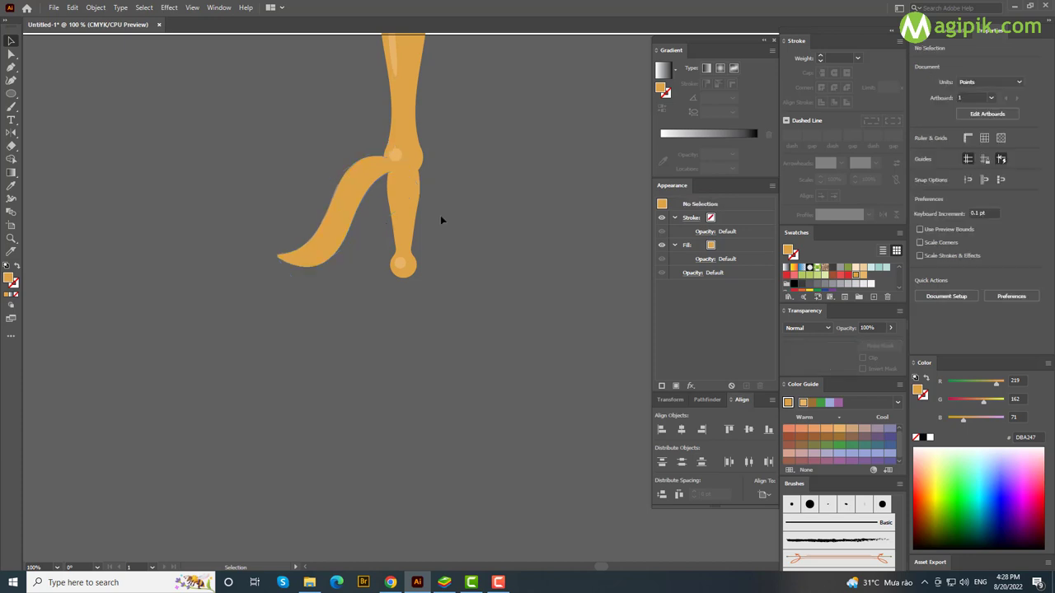
pyautogui.moveTo(333, 230); pyautogui.dragTo(333, 230)
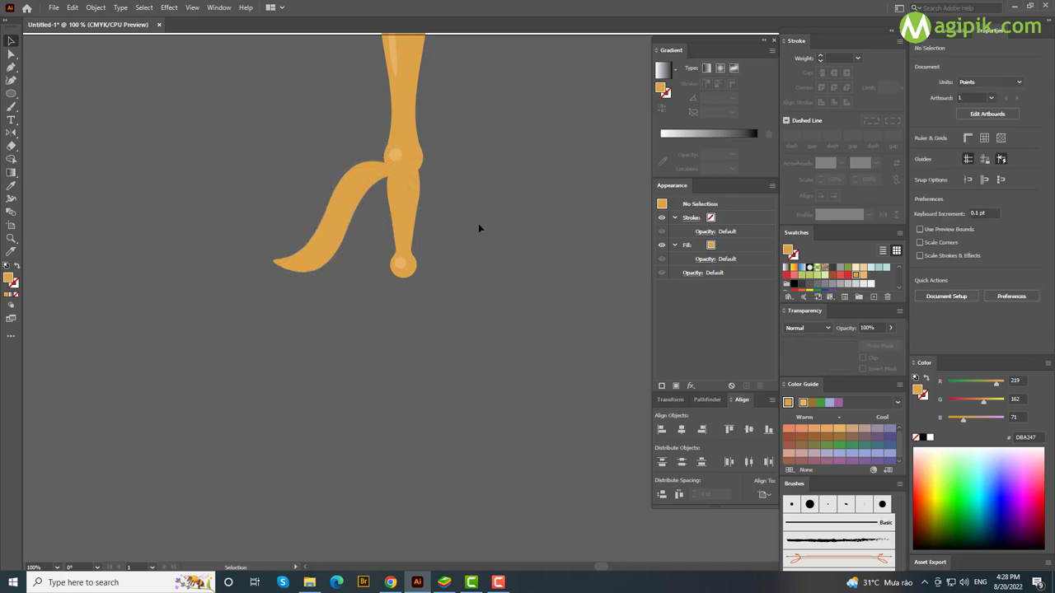
pyautogui.click(12, 93)
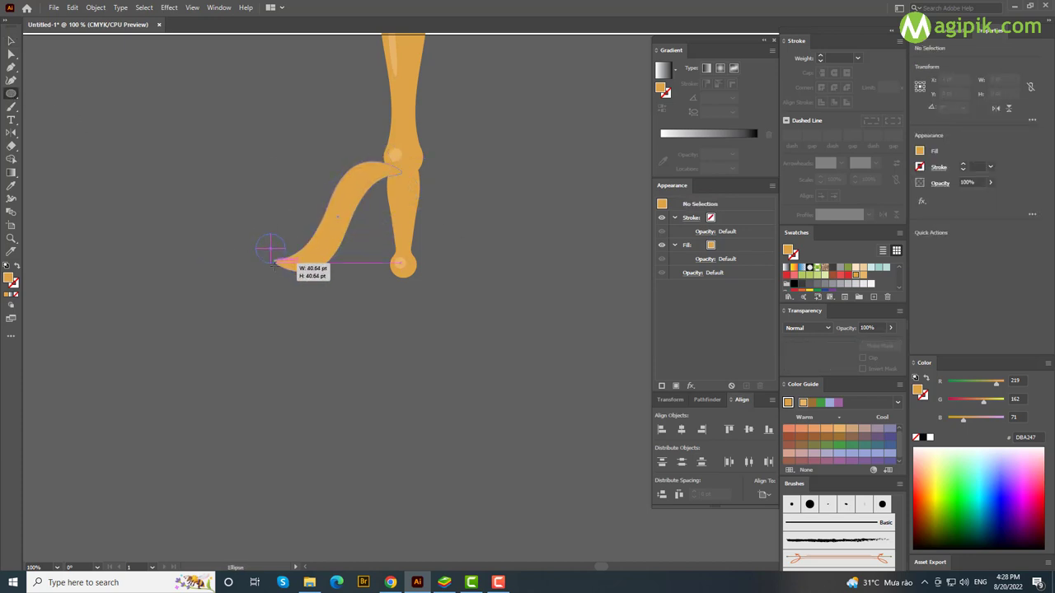
pyautogui.moveTo(271, 263); pyautogui.dragTo(271, 263)
pyautogui.click(12, 41)
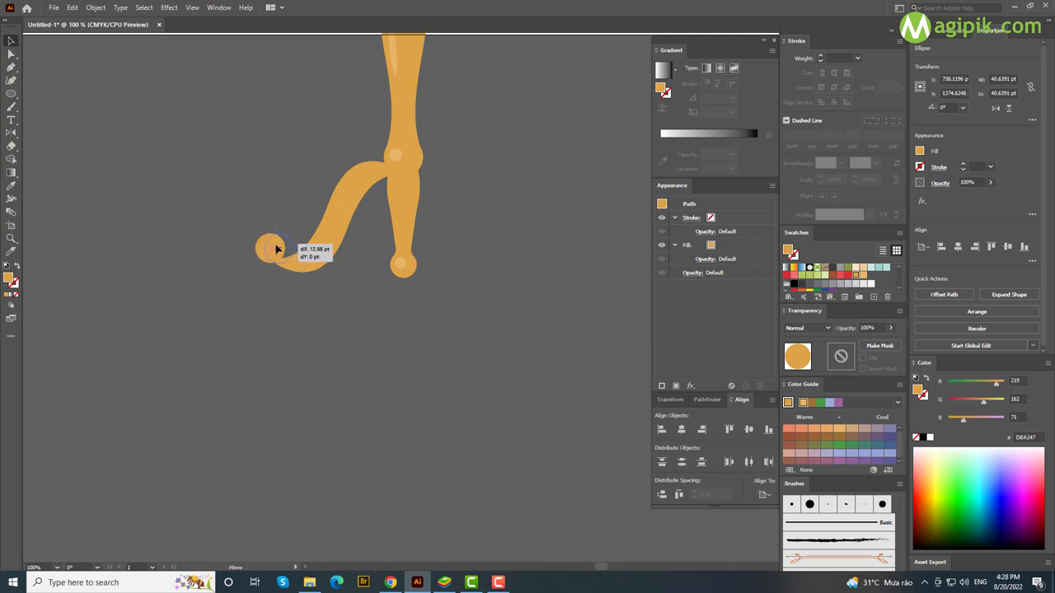
pyautogui.scroll(2, 294, 266)
pyautogui.moveTo(270, 232)
pyautogui.mouseDown()
pyautogui.moveTo(280, 263)
pyautogui.moveTo(255, 229)
pyautogui.moveTo(284, 218)
pyautogui.moveTo(259, 239)
pyautogui.moveTo(391, 224)
pyautogui.mouseUp()
pyautogui.click(290, 313)
pyautogui.keyDown('shift'); pyautogui.click(298, 216); pyautogui.keyUp('shift')
pyautogui.click(262, 235)
# Mirror a copy of the curled foot and place it on the right of the leg.
pyautogui.hotkey('ctrl', '-')
pyautogui.hotkey('ctrl', '-')
pyautogui.hotkey('ctrl', '-')
pyautogui.click(256, 218)
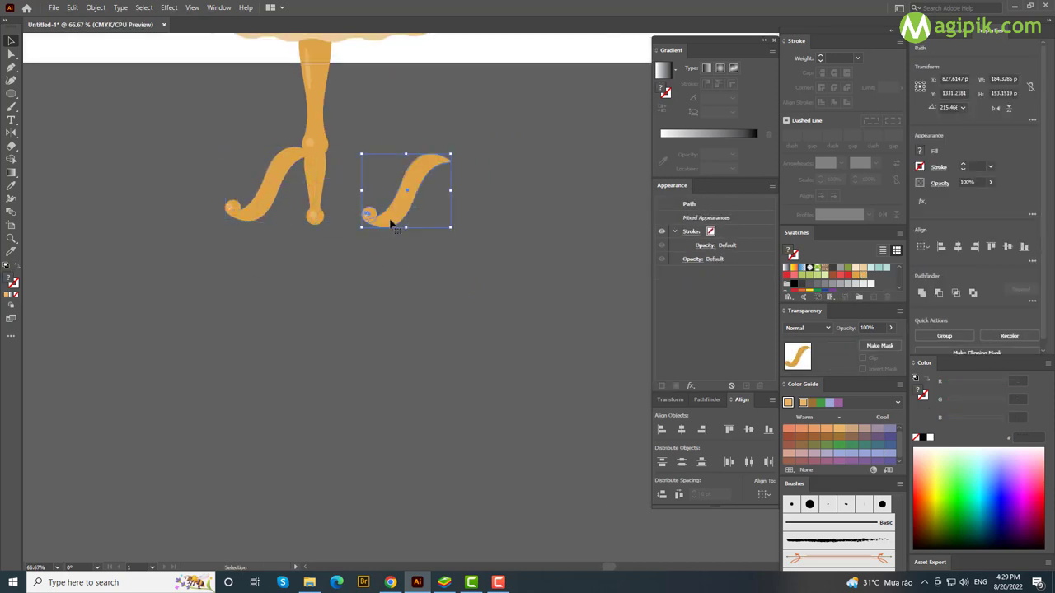
pyautogui.press('Return')
pyautogui.press('Return')
pyautogui.press('v')
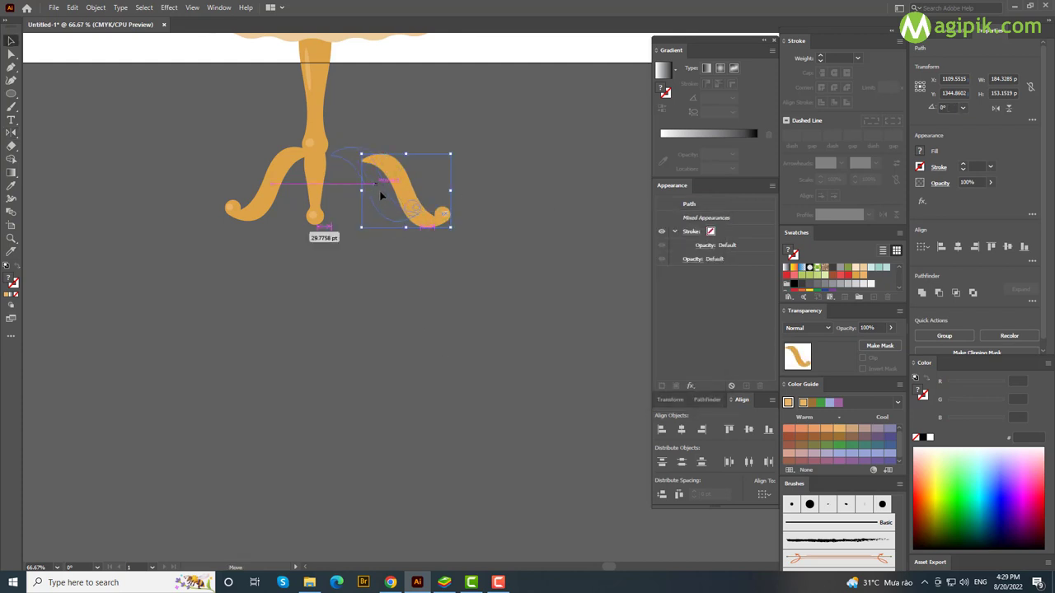
pyautogui.moveTo(381, 196); pyautogui.dragTo(373, 191)
pyautogui.click(342, 268)
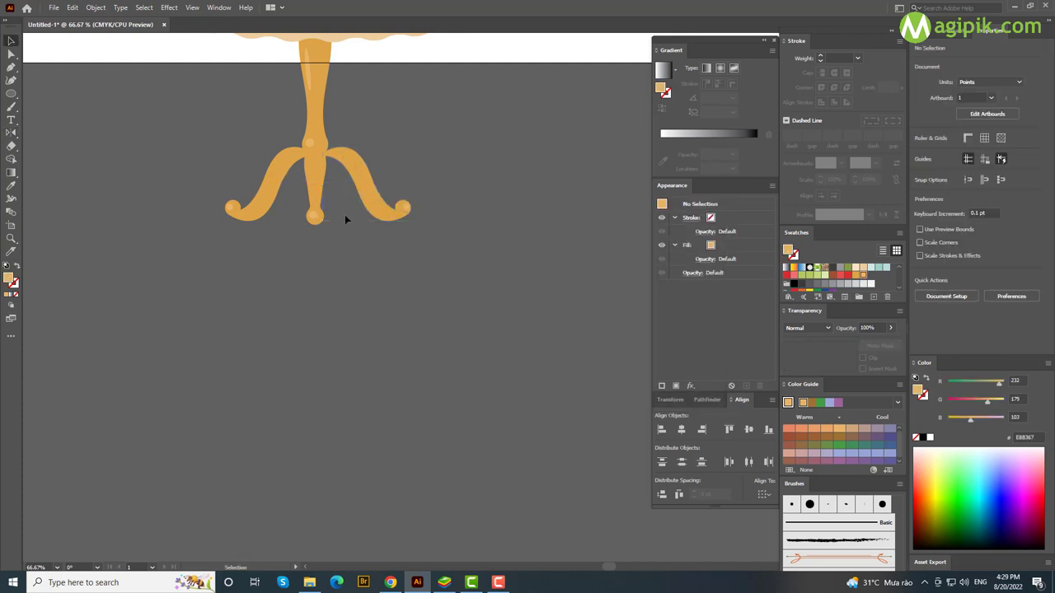
pyautogui.click(387, 206)
pyautogui.click(438, 201)
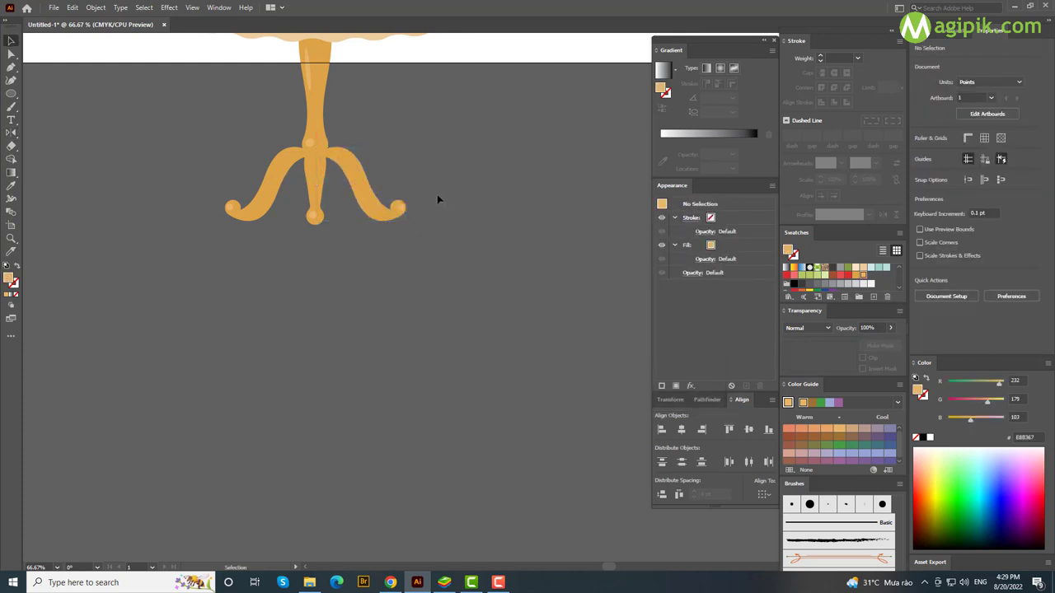
pyautogui.scroll(-1, 437, 194)
pyautogui.scroll(-2, 473, 452)
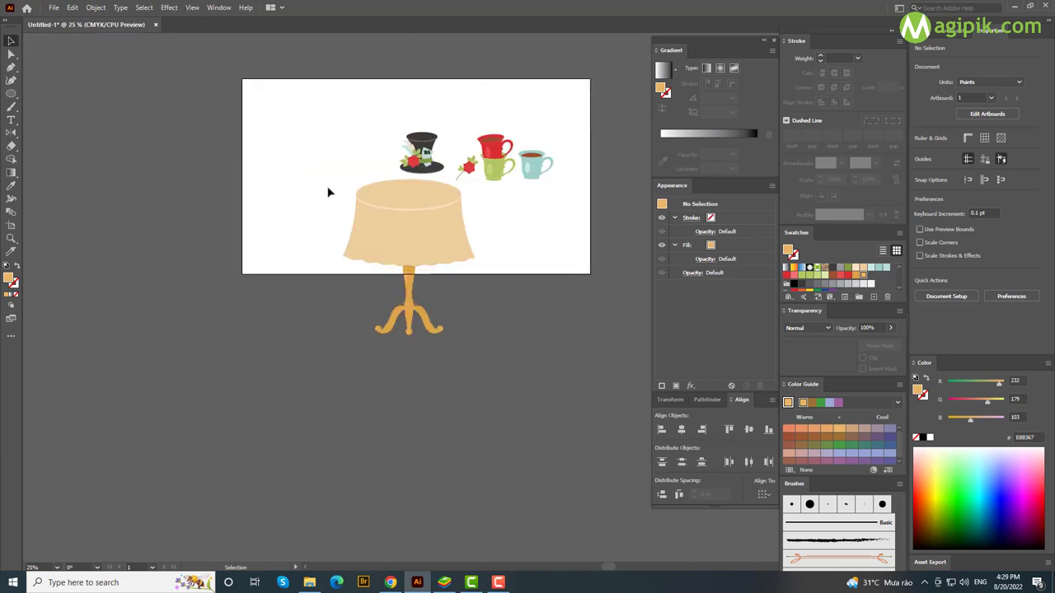
# Move the tablecloth and legs up and over to the artboard's left edge.
pyautogui.moveTo(327, 191); pyautogui.dragTo(485, 351)
pyautogui.click(426, 211)
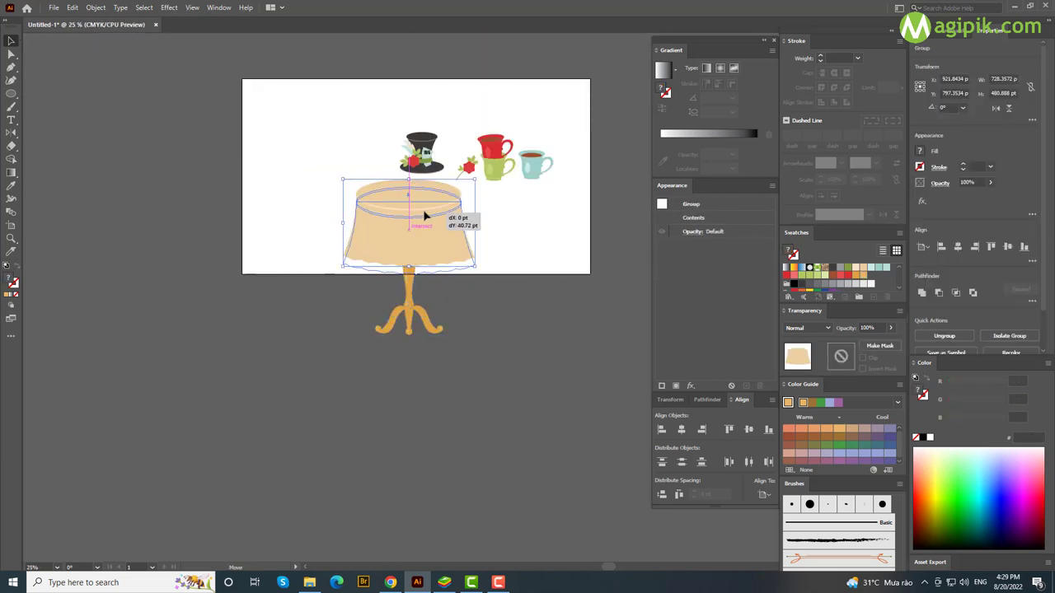
pyautogui.moveTo(325, 213); pyautogui.dragTo(500, 371)
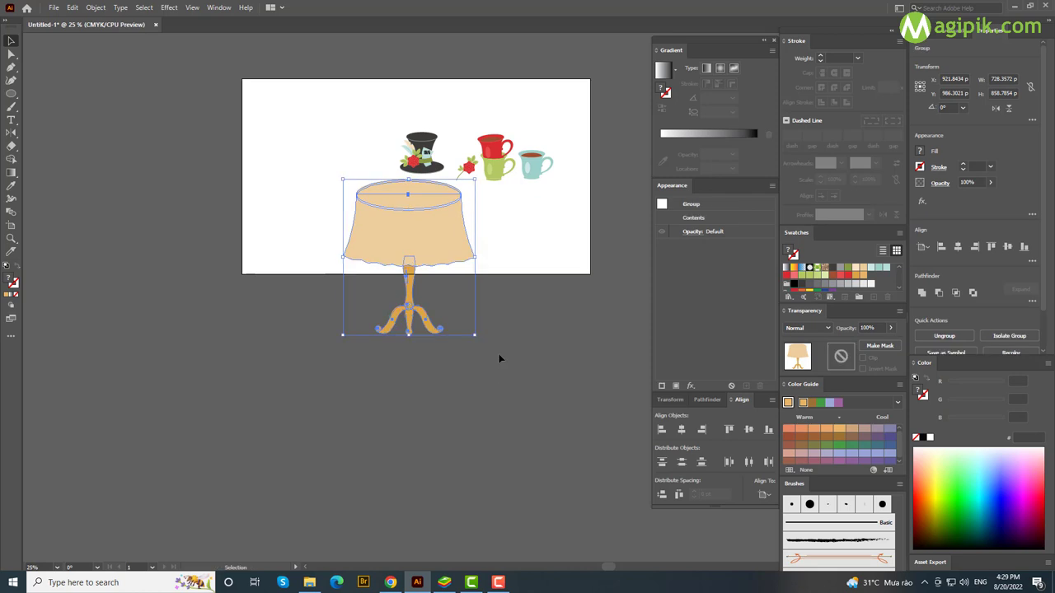
pyautogui.scroll(1, 447, 283)
pyautogui.moveTo(413, 275); pyautogui.dragTo(417, 184)
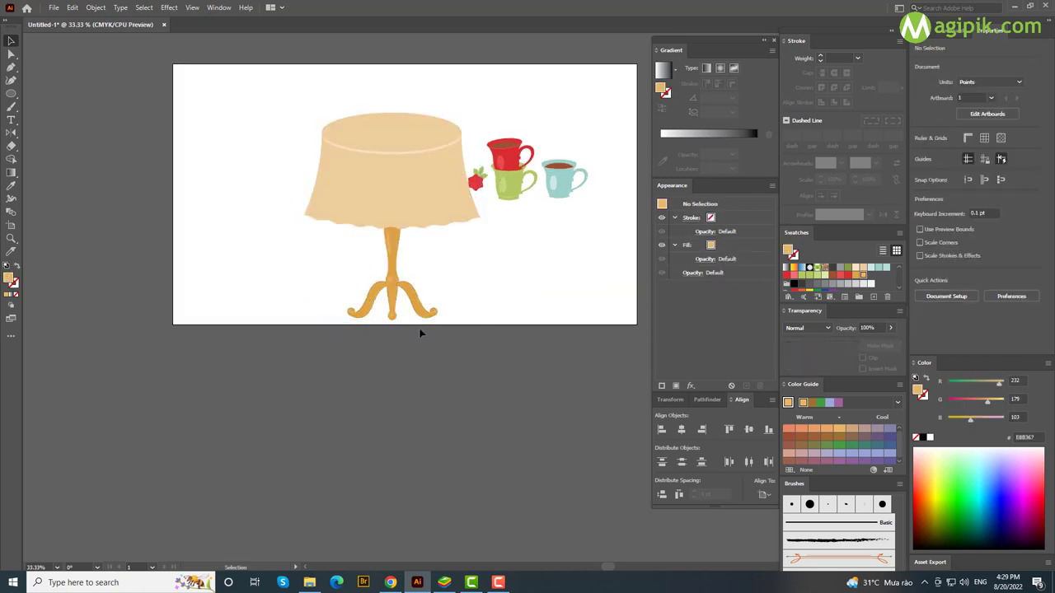
pyautogui.scroll(1, 419, 328)
pyautogui.moveTo(412, 247); pyautogui.dragTo(277, 246)
# Place the top hat on the tablecloth and enlarge it.
pyautogui.moveTo(414, 192); pyautogui.dragTo(224, 132)
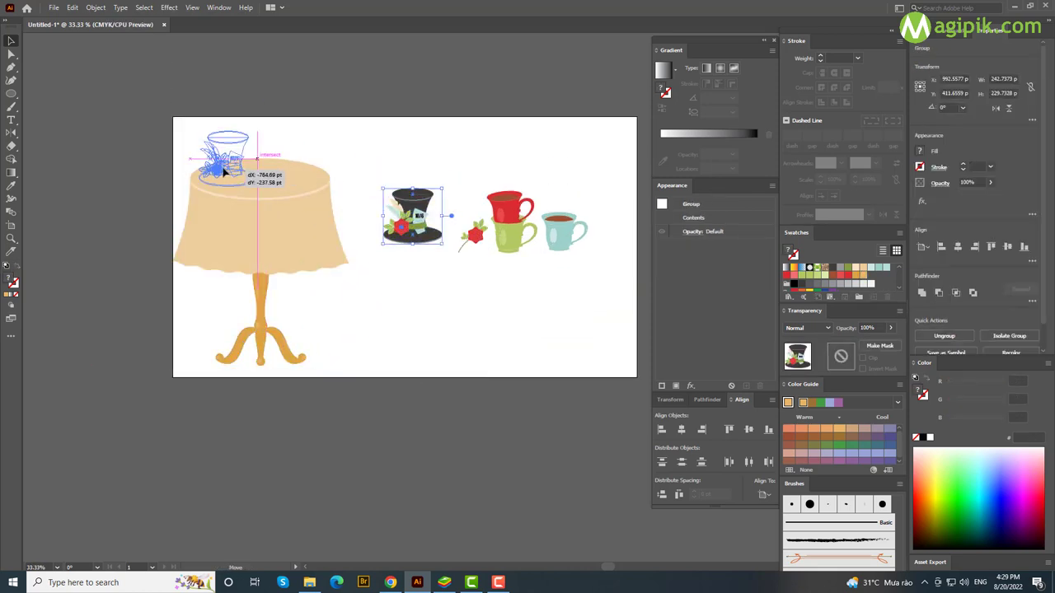
pyautogui.click(304, 233)
pyautogui.click(370, 222)
pyautogui.click(218, 132)
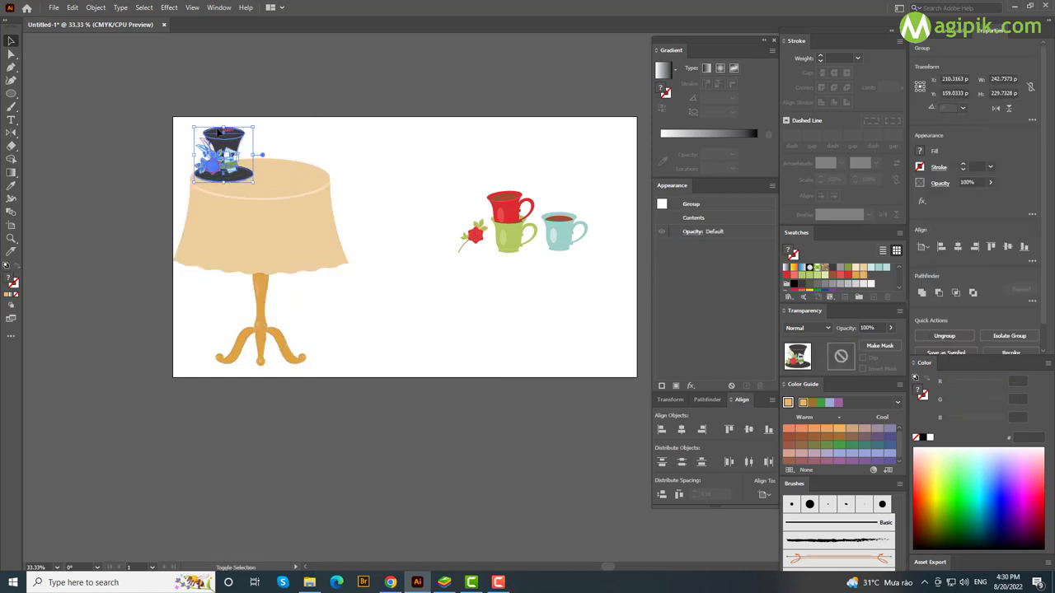
pyautogui.moveTo(219, 132); pyautogui.dragTo(215, 116)
# Move the stacked red and green cups and the blue cup onto the tablecloth.
pyautogui.click(512, 235)
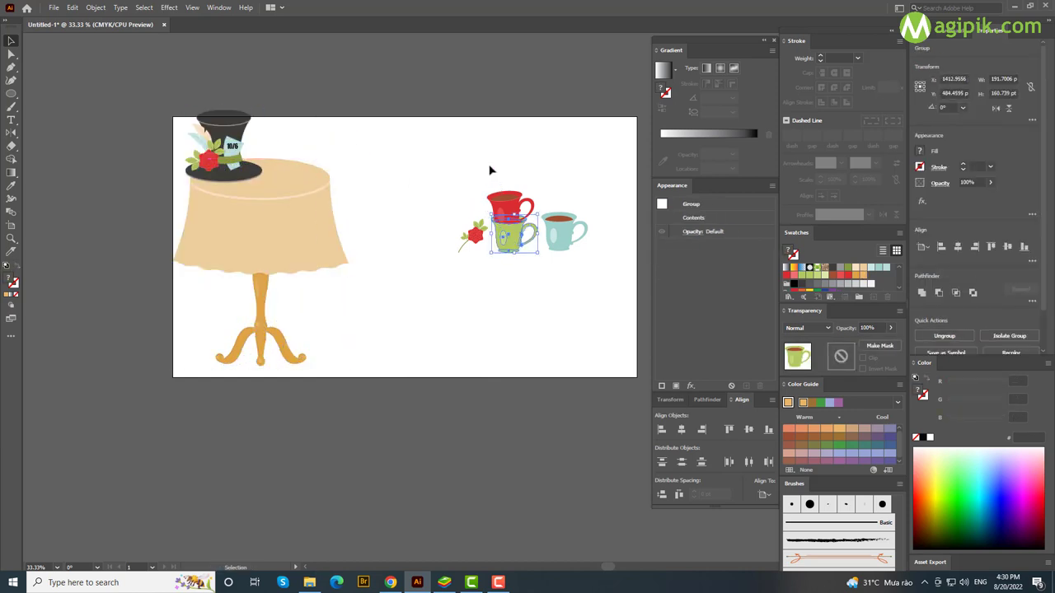
pyautogui.keyDown('shift'); pyautogui.click(506, 201); pyautogui.keyUp('shift')
pyautogui.moveTo(512, 231); pyautogui.dragTo(286, 142)
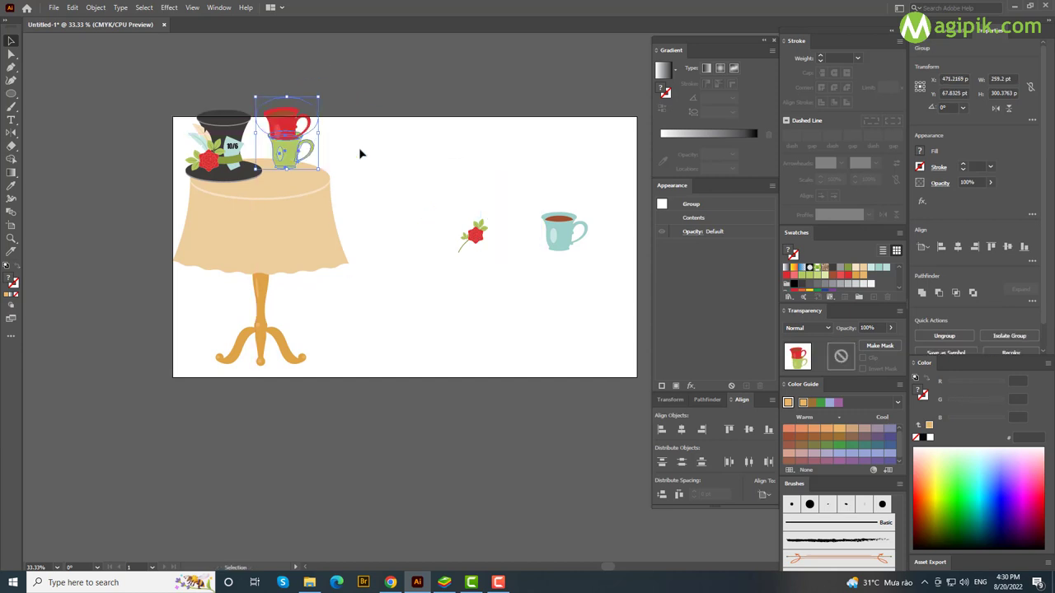
pyautogui.click(462, 181)
pyautogui.moveTo(564, 233); pyautogui.dragTo(318, 168)
# Rotate and enlarge the rose on the tablecloth, then nudge the stacked cups up-left.
pyautogui.moveTo(456, 209)
pyautogui.mouseDown()
pyautogui.moveTo(482, 243)
pyautogui.moveTo(380, 183)
pyautogui.mouseUp()
pyautogui.scroll(3, 379, 183)
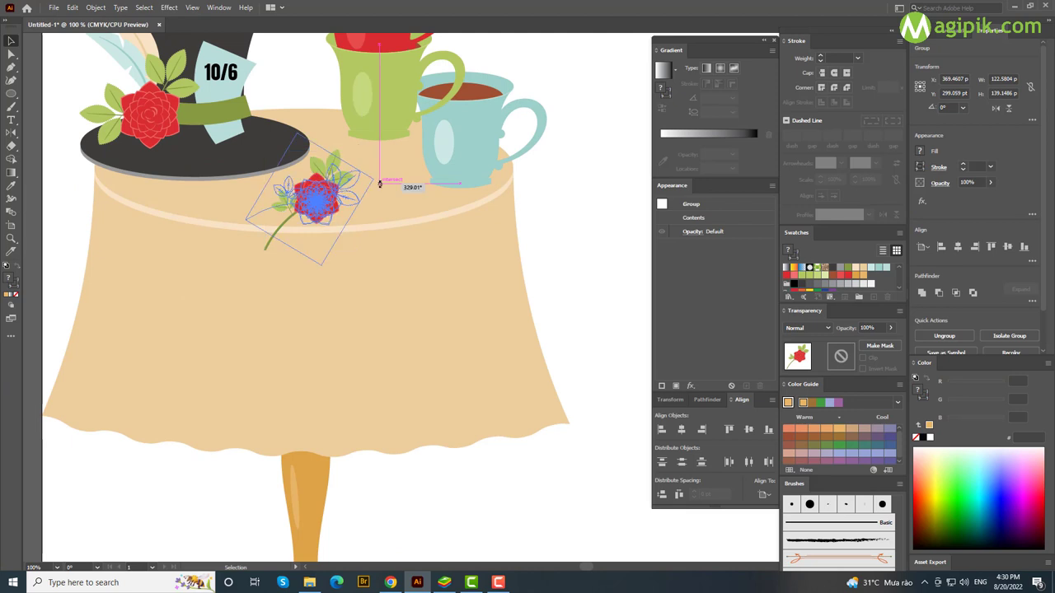
pyautogui.moveTo(380, 183); pyautogui.dragTo(416, 213)
pyautogui.hotkey('ctrl', '-')
pyautogui.click(426, 129)
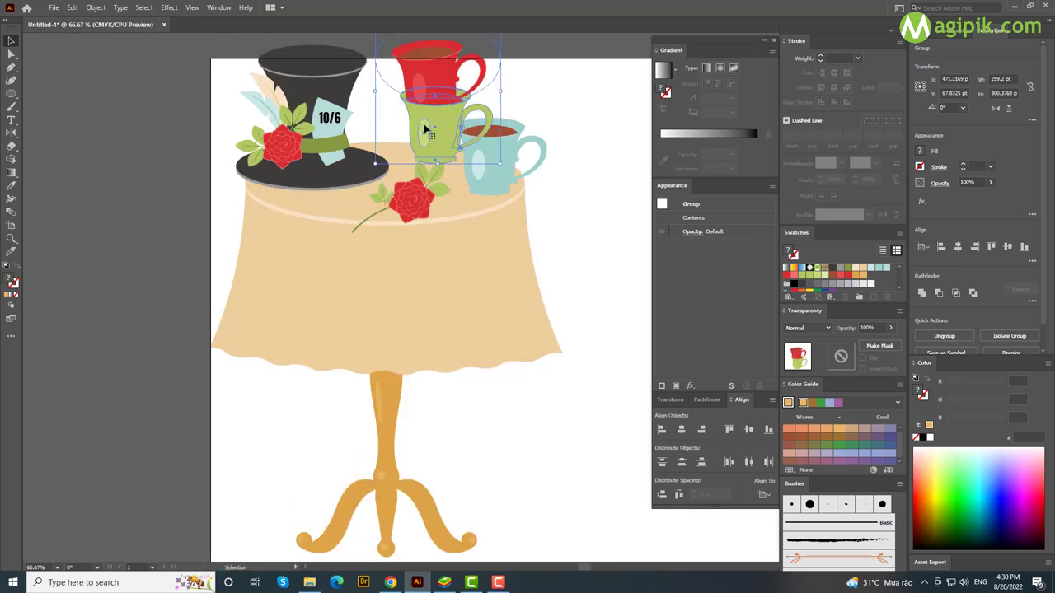
pyautogui.moveTo(425, 129); pyautogui.dragTo(404, 123)
# Turn the rose more horizontal, widen it, and move the red and green cups up.
pyautogui.click(495, 165)
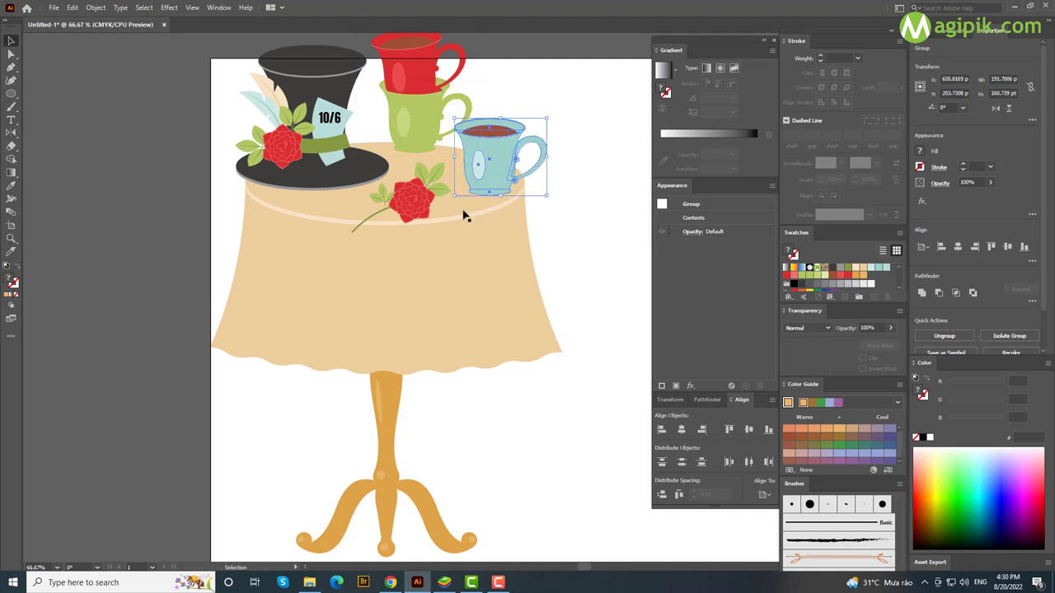
pyautogui.click(425, 191)
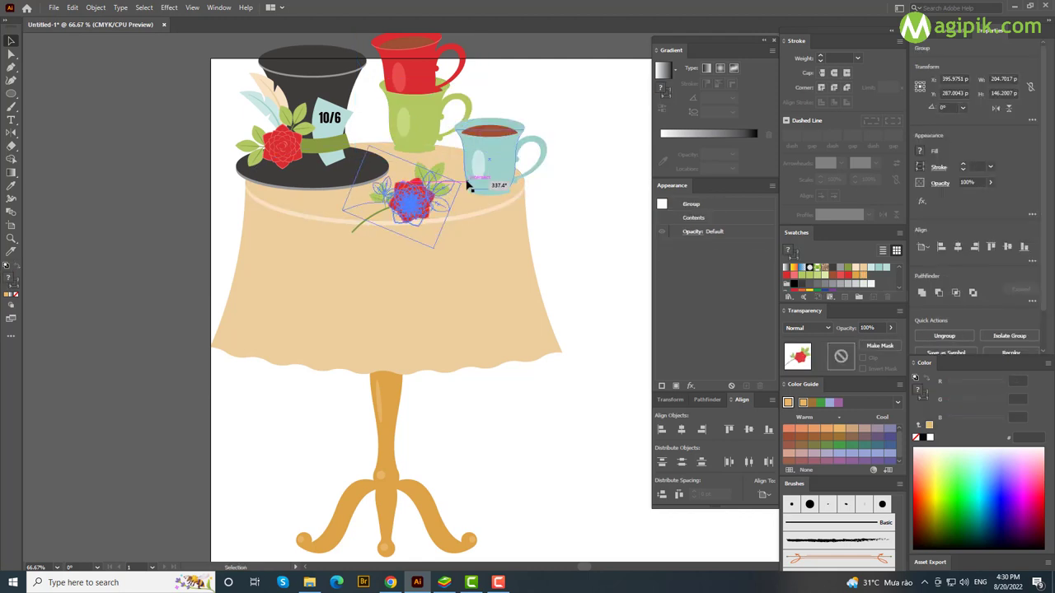
pyautogui.moveTo(454, 159); pyautogui.dragTo(470, 239)
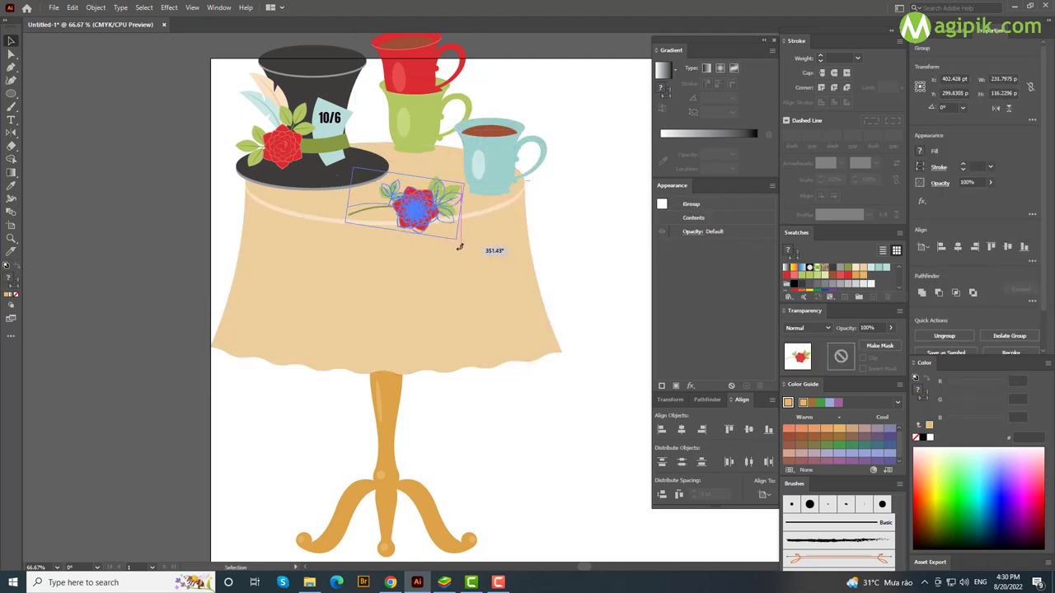
pyautogui.moveTo(349, 210); pyautogui.dragTo(338, 210)
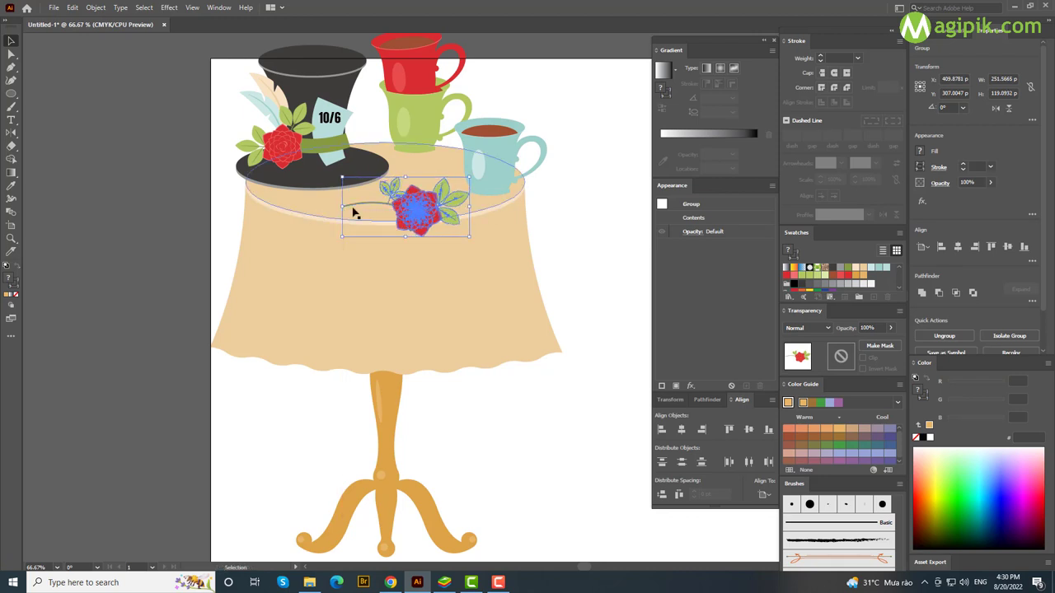
pyautogui.click(555, 174)
pyautogui.scroll(-2, 556, 175)
pyautogui.moveTo(480, 222); pyautogui.dragTo(478, 215)
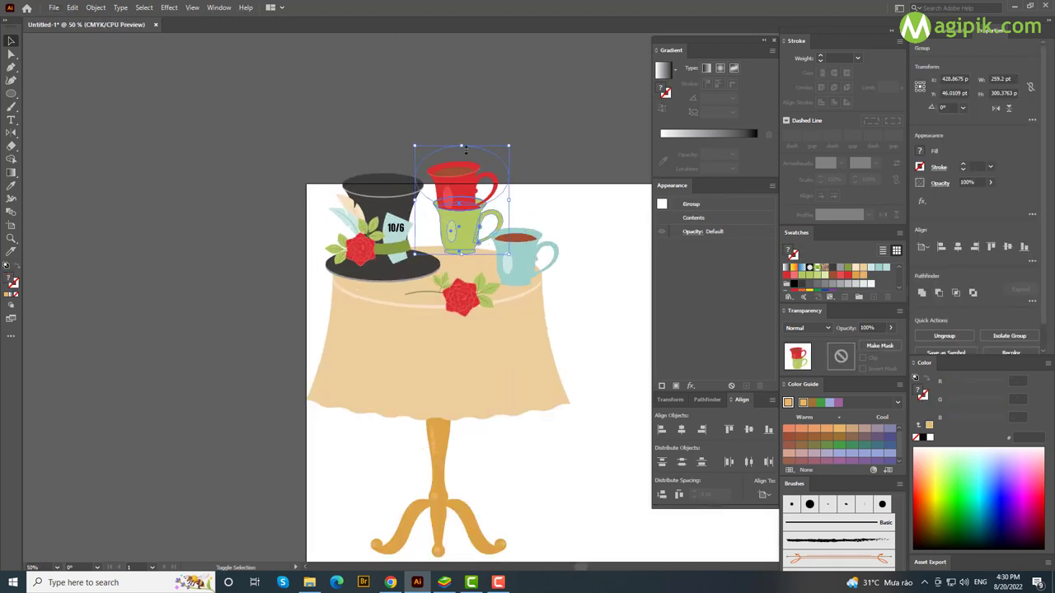
# Move the whole table group to the centre of the artboard.
pyautogui.moveTo(482, 214); pyautogui.dragTo(483, 215)
pyautogui.hotkey('ctrl', '-')
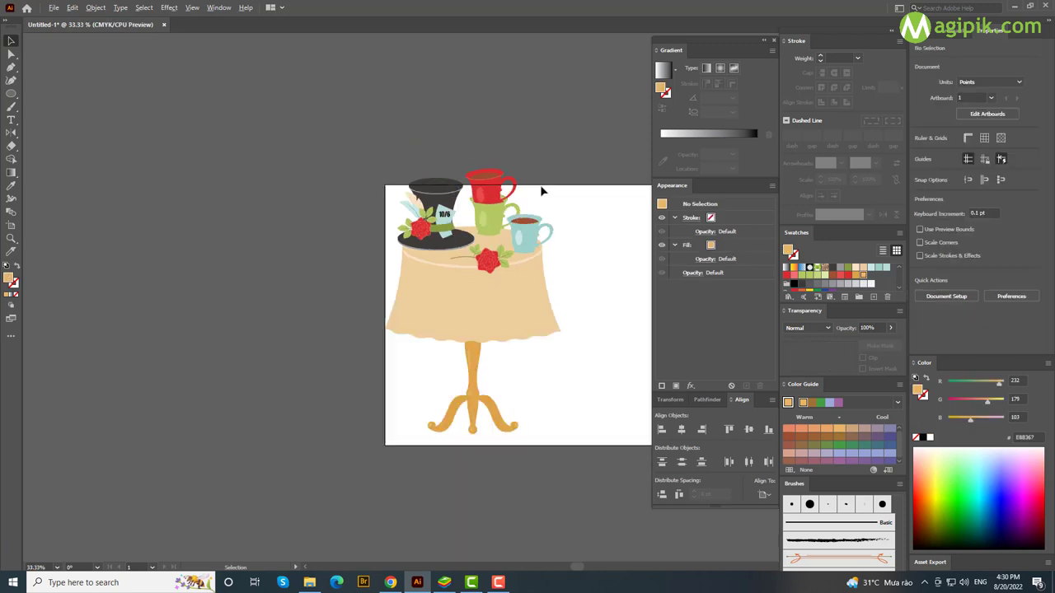
pyautogui.hscroll(3, 541, 189)
pyautogui.click(324, 280)
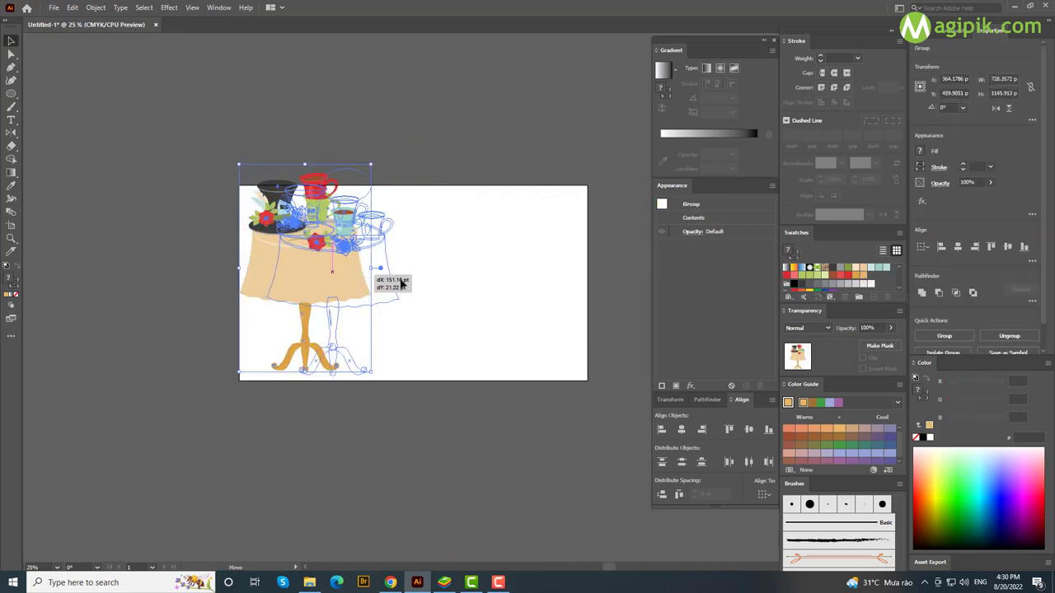
pyautogui.moveTo(324, 280); pyautogui.dragTo(432, 288)
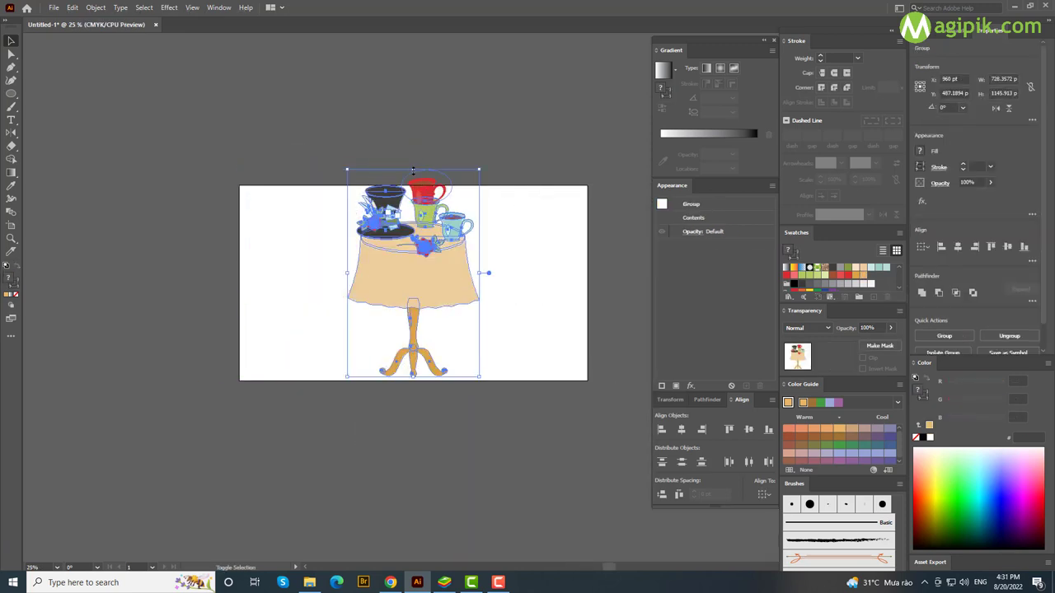
pyautogui.click(483, 170)
# Add a dark teal 1920×1080 background rectangle behind the table, then adjust the table's height.
pyautogui.moveTo(10, 93); pyautogui.dragTo(80, 100)
pyautogui.click(80, 94)
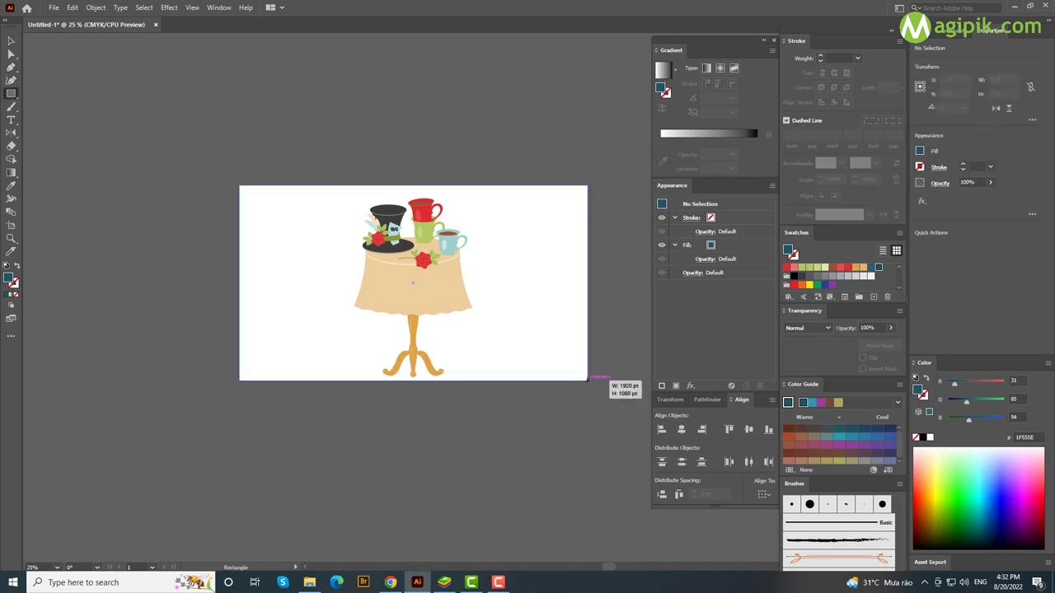
pyautogui.moveTo(239, 186); pyautogui.dragTo(587, 380)
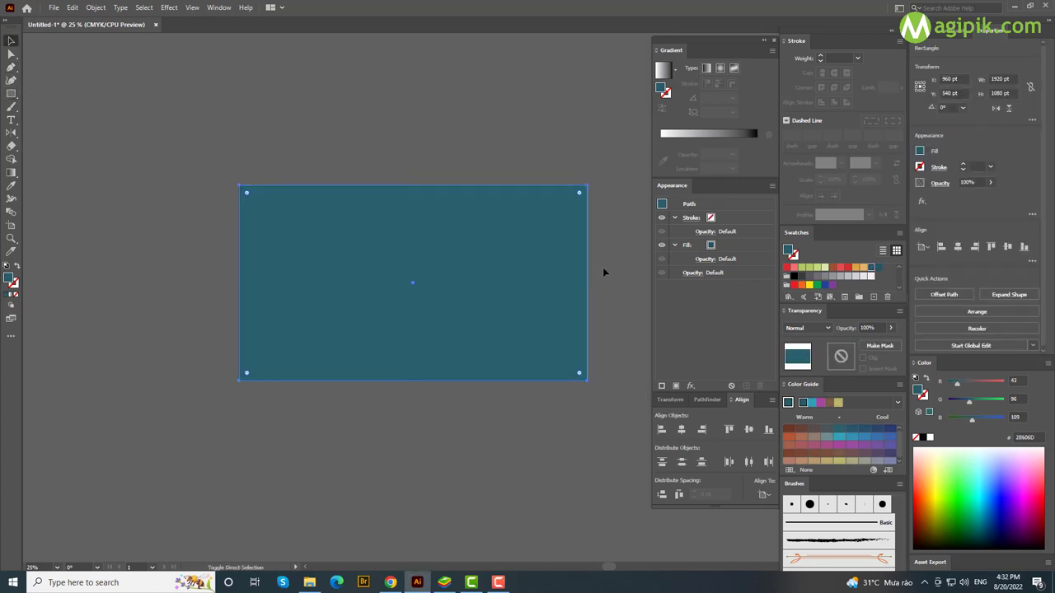
pyautogui.hotkey('ctrl', 'shift', '[')
pyautogui.click(428, 435)
pyautogui.scroll(2, 428, 435)
pyautogui.click(412, 264)
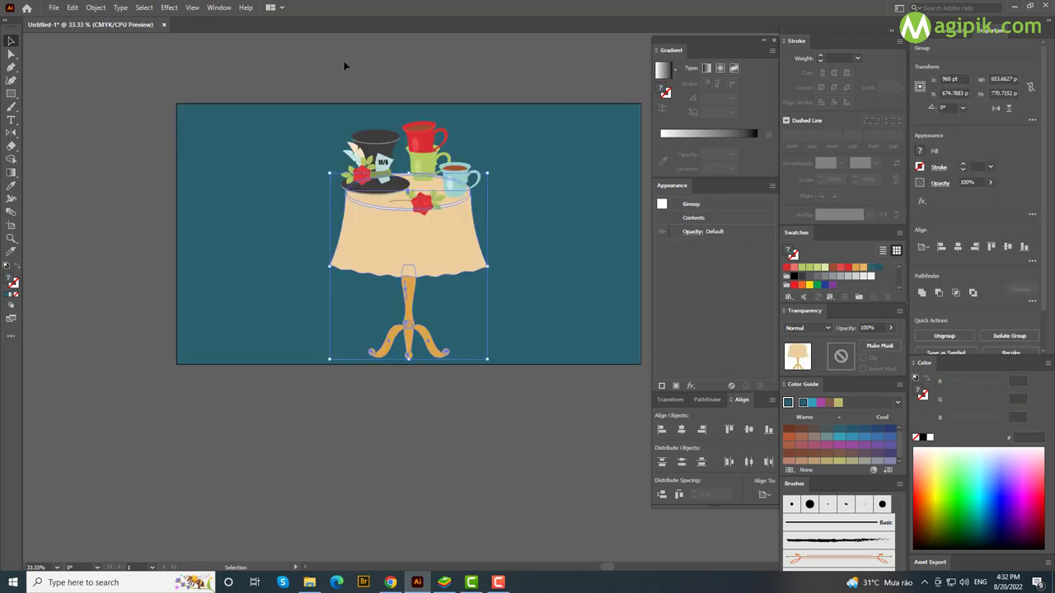
pyautogui.moveTo(413, 256)
pyautogui.mouseDown()
pyautogui.moveTo(408, 227)
pyautogui.moveTo(403, 250)
pyautogui.mouseUp()
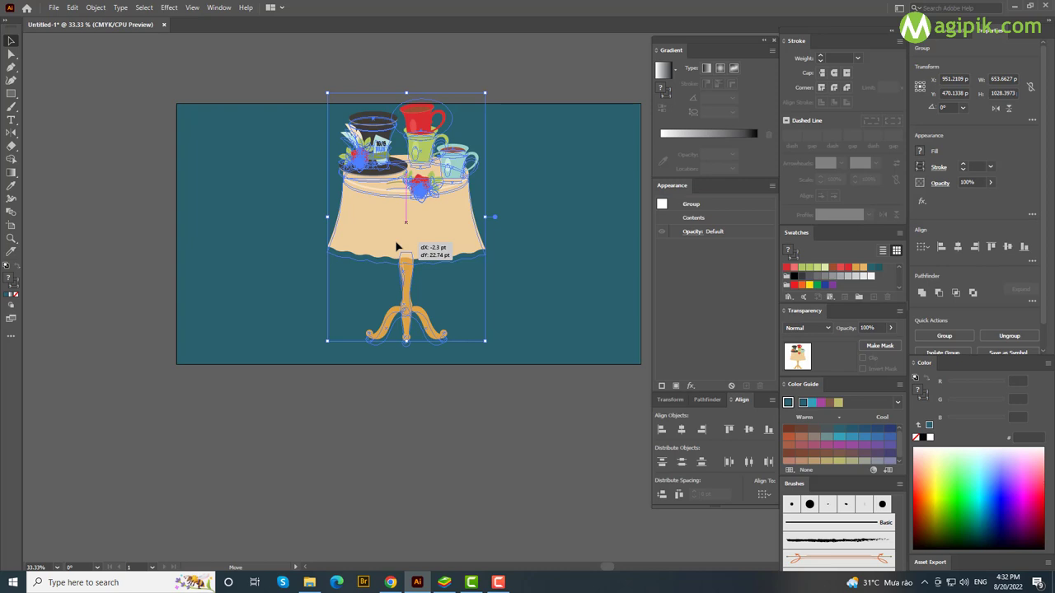
pyautogui.click(428, 430)
# Draw a wide oval beneath the table legs with the Ellipse Tool.
pyautogui.moveTo(12, 93); pyautogui.dragTo(69, 113)
pyautogui.click(66, 107)
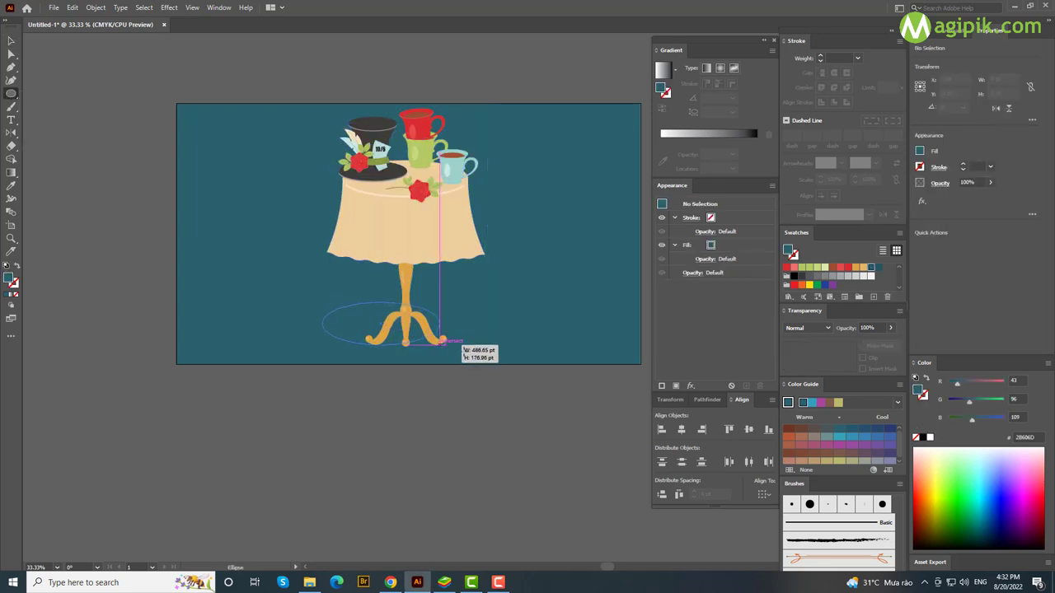
pyautogui.moveTo(443, 340); pyautogui.dragTo(490, 359)
pyautogui.click(406, 307)
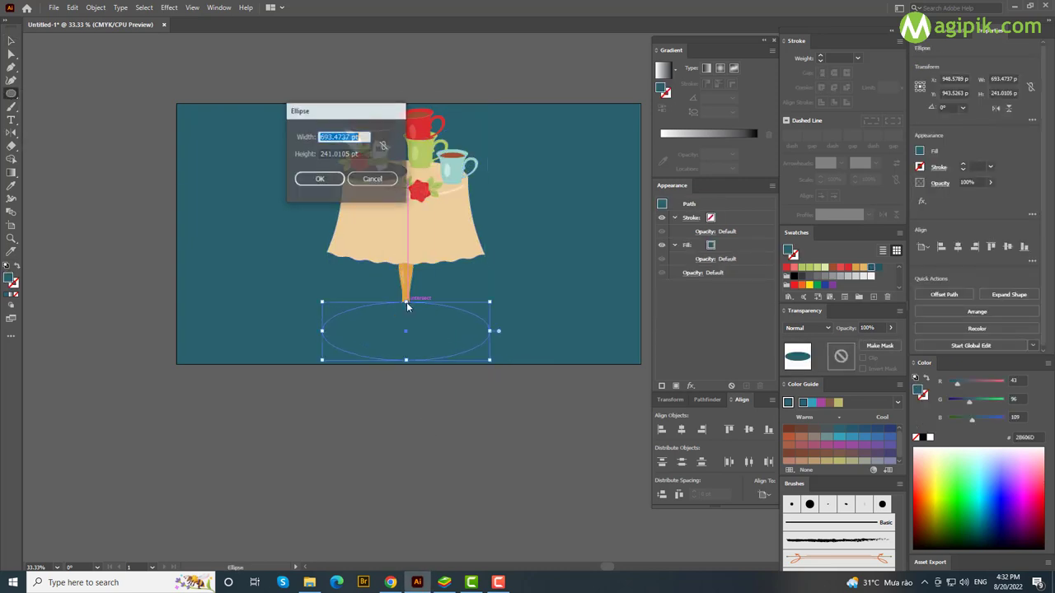
pyautogui.press('Escape')
pyautogui.moveTo(406, 306); pyautogui.dragTo(406, 307)
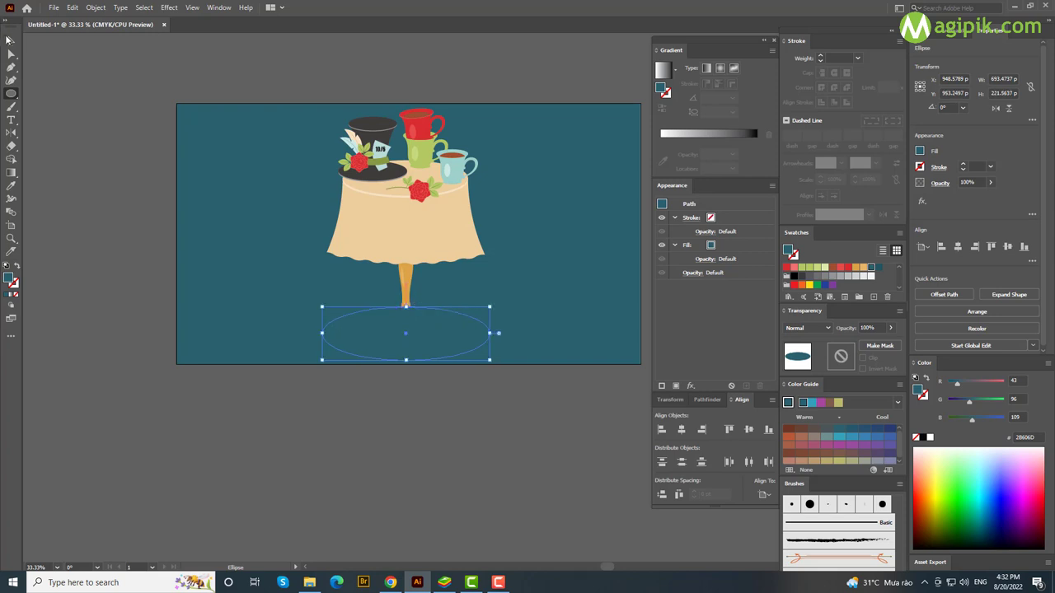
# Fill the oval darker teal and arrange it behind the table's feet.
pyautogui.click(880, 267)
pyautogui.click(535, 298)
pyautogui.hotkey('ctrl', 'shift', '[')
pyautogui.click(444, 390)
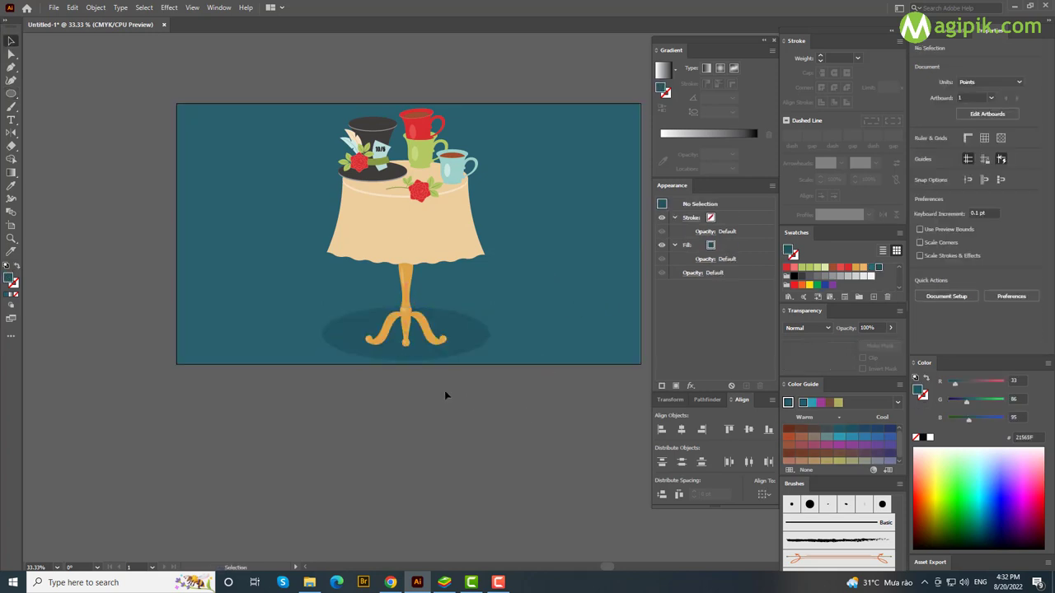
pyautogui.scroll(-1, 387, 375)
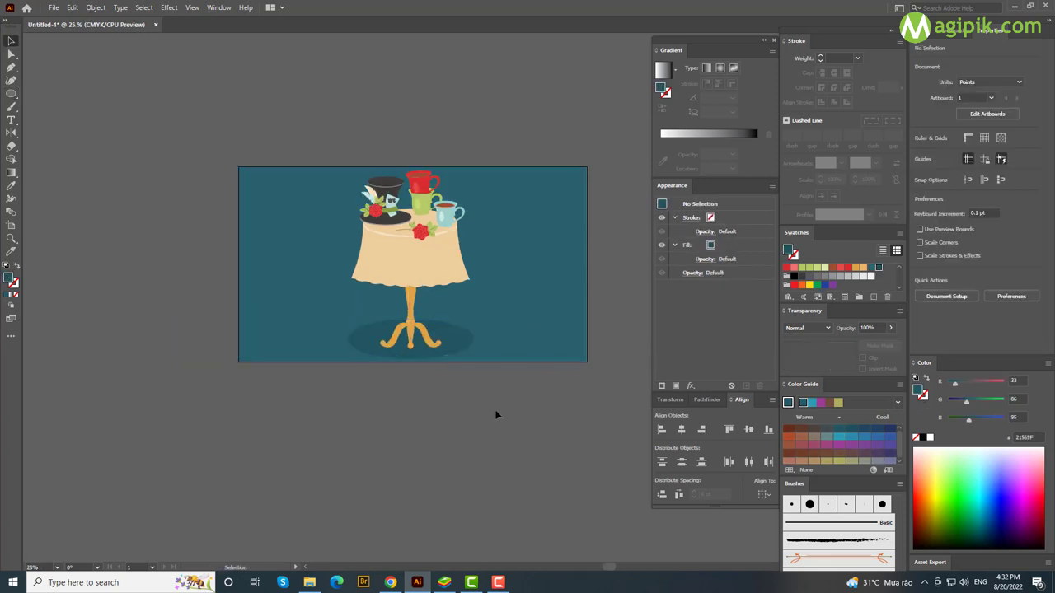
# Draw a small circle near the hat and give it a white fill.
pyautogui.click(11, 94)
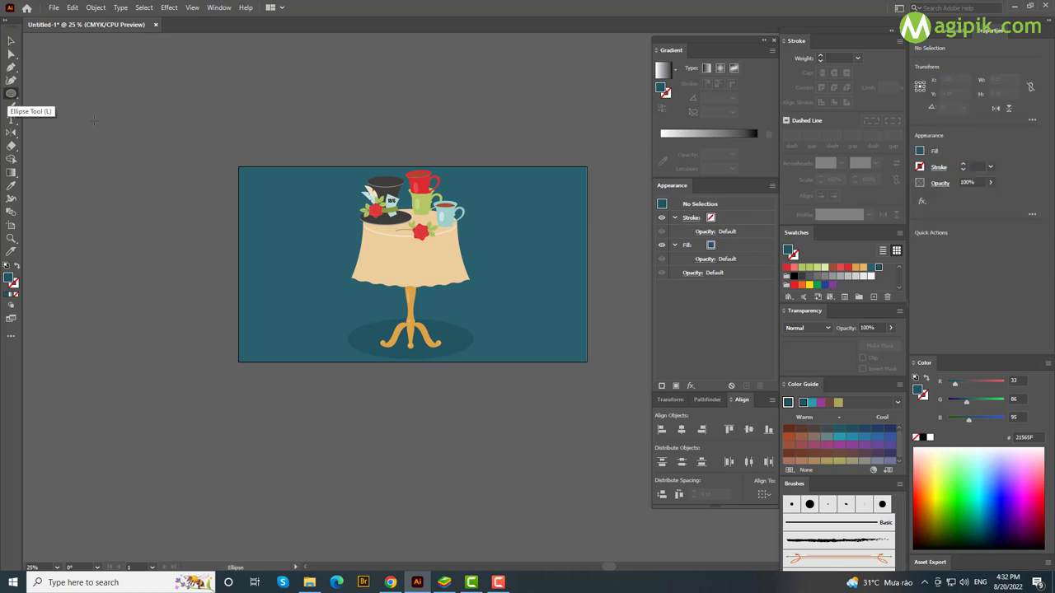
pyautogui.moveTo(339, 170); pyautogui.dragTo(355, 186)
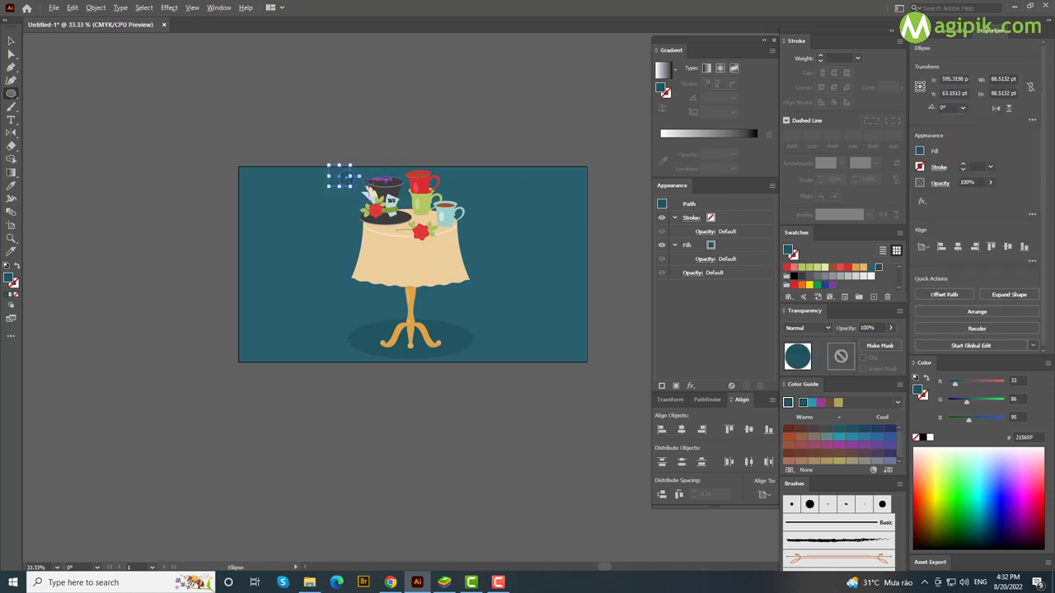
pyautogui.scroll(1, 368, 186)
pyautogui.scroll(-1, 368, 186)
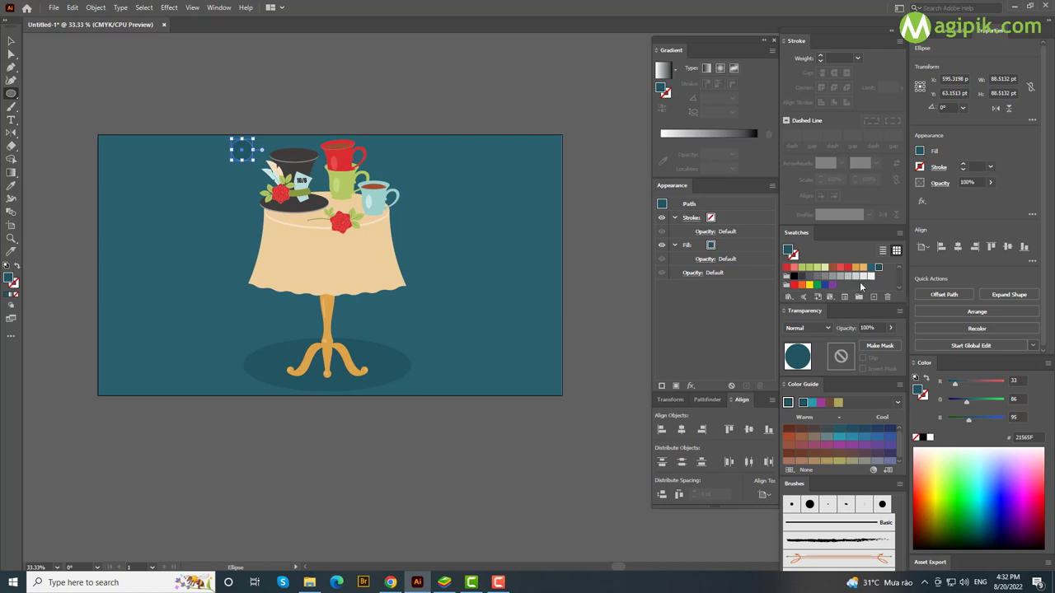
pyautogui.click(931, 438)
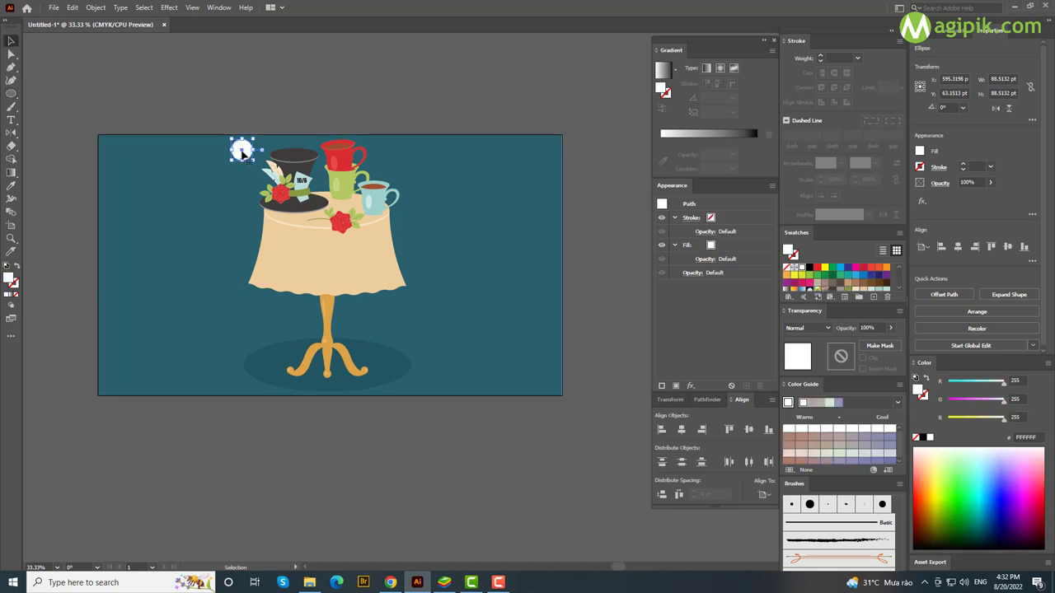
# Scatter white dots of varying sizes around the hat, teacups and tablecloth.
pyautogui.moveTo(198, 168); pyautogui.dragTo(219, 189)
pyautogui.moveTo(355, 154); pyautogui.dragTo(369, 168)
pyautogui.moveTo(310, 155); pyautogui.dragTo(317, 161)
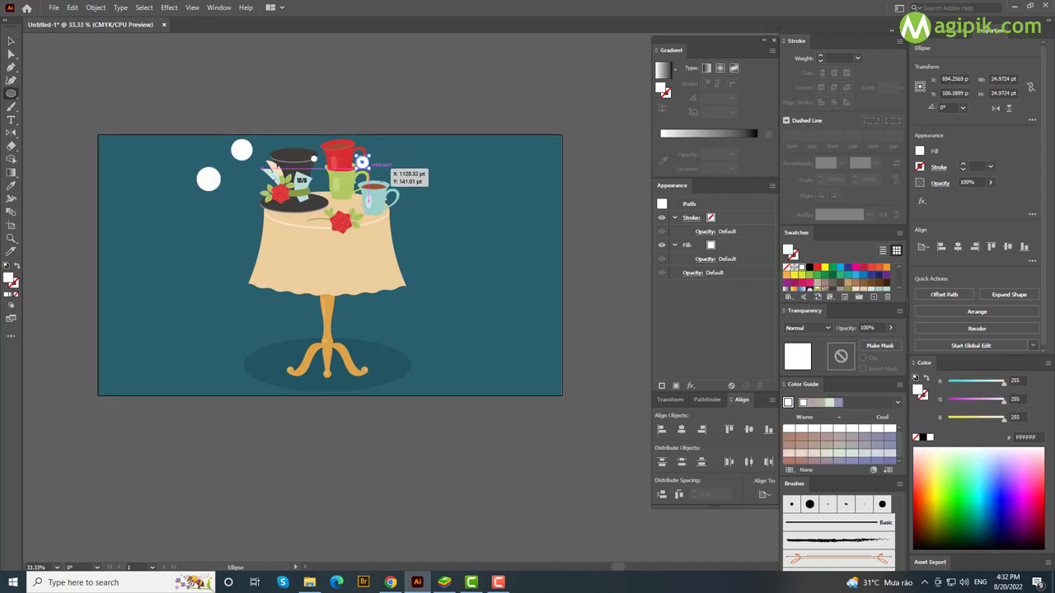
pyautogui.moveTo(401, 170); pyautogui.dragTo(424, 193)
pyautogui.moveTo(405, 241); pyautogui.dragTo(458, 249)
pyautogui.moveTo(458, 155); pyautogui.dragTo(468, 165)
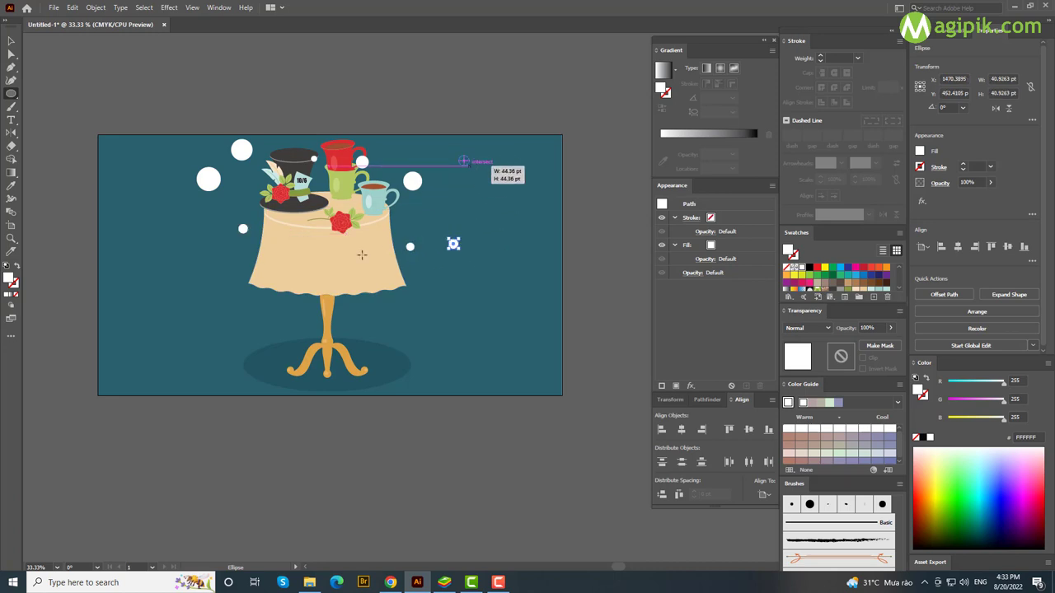
pyautogui.moveTo(169, 253); pyautogui.dragTo(179, 263)
pyautogui.moveTo(164, 200); pyautogui.dragTo(166, 203)
pyautogui.moveTo(144, 154); pyautogui.dragTo(165, 175)
pyautogui.moveTo(242, 207)
pyautogui.mouseDown()
pyautogui.moveTo(294, 252)
pyautogui.moveTo(348, 251)
pyautogui.mouseUp()
pyautogui.moveTo(378, 241); pyautogui.dragTo(386, 250)
pyautogui.moveTo(323, 204); pyautogui.dragTo(334, 211)
pyautogui.moveTo(309, 279); pyautogui.dragTo(314, 285)
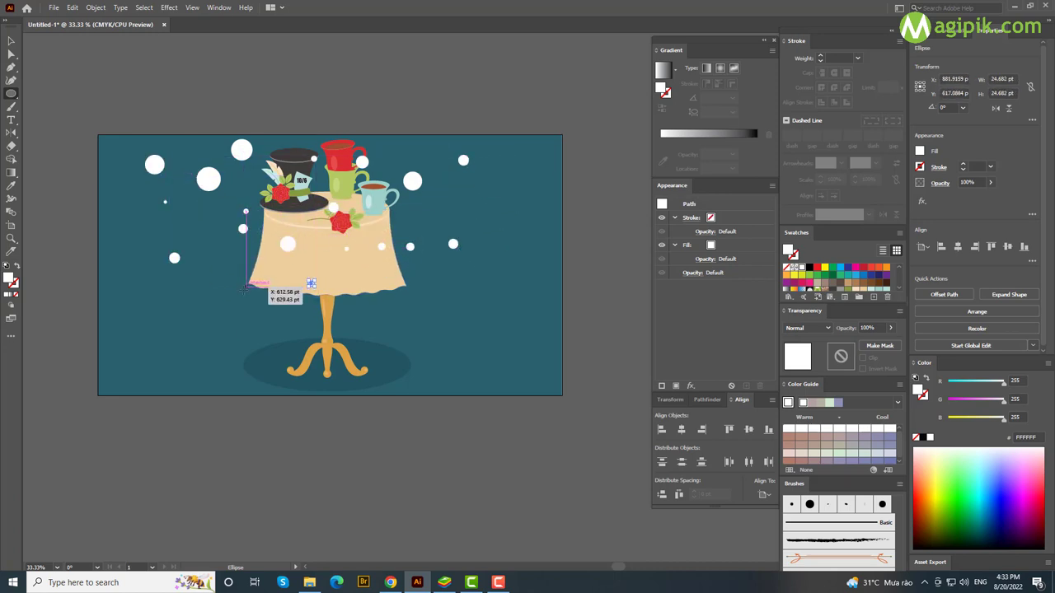
# Add more white dots around the table legs and lower left, then select all except the background.
pyautogui.click(384, 297)
pyautogui.press('Return')
pyautogui.moveTo(453, 289); pyautogui.dragTo(462, 299)
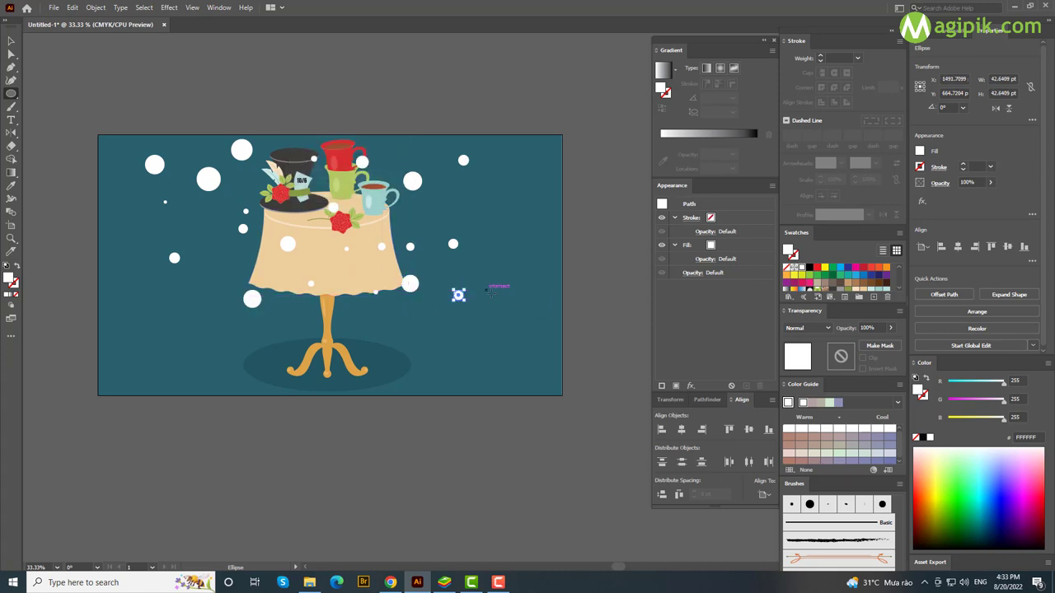
pyautogui.moveTo(410, 338); pyautogui.dragTo(421, 350)
pyautogui.moveTo(386, 358); pyautogui.dragTo(398, 370)
pyautogui.moveTo(273, 343); pyautogui.dragTo(285, 355)
pyautogui.moveTo(295, 318)
pyautogui.mouseDown()
pyautogui.moveTo(307, 329)
pyautogui.moveTo(345, 327)
pyautogui.mouseUp()
pyautogui.moveTo(339, 340); pyautogui.dragTo(350, 352)
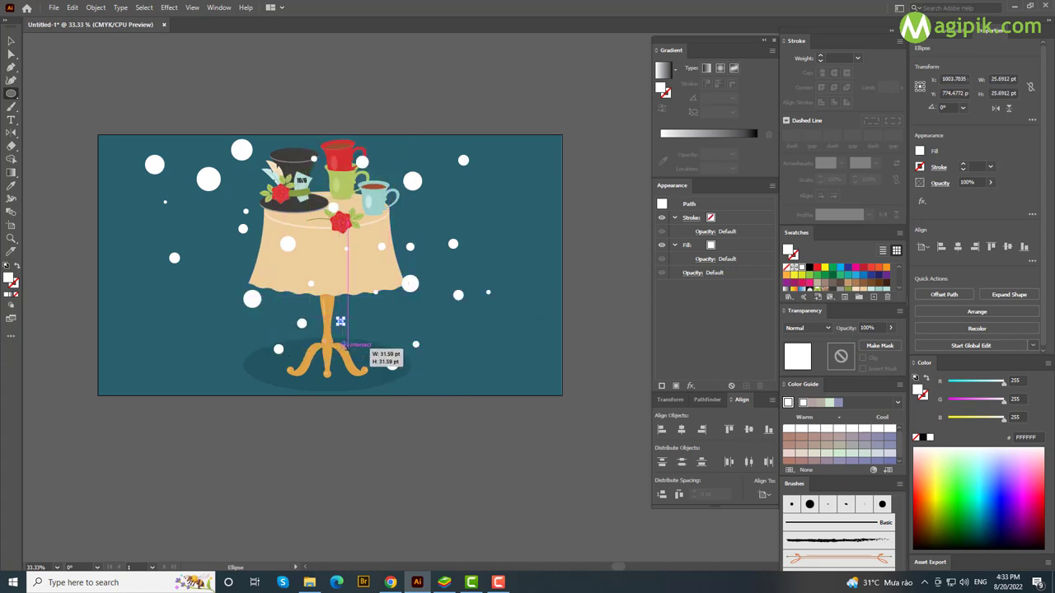
pyautogui.moveTo(215, 312)
pyautogui.mouseDown()
pyautogui.moveTo(227, 324)
pyautogui.moveTo(208, 339)
pyautogui.mouseUp()
pyautogui.moveTo(178, 301); pyautogui.dragTo(188, 310)
pyautogui.moveTo(164, 353); pyautogui.dragTo(253, 384)
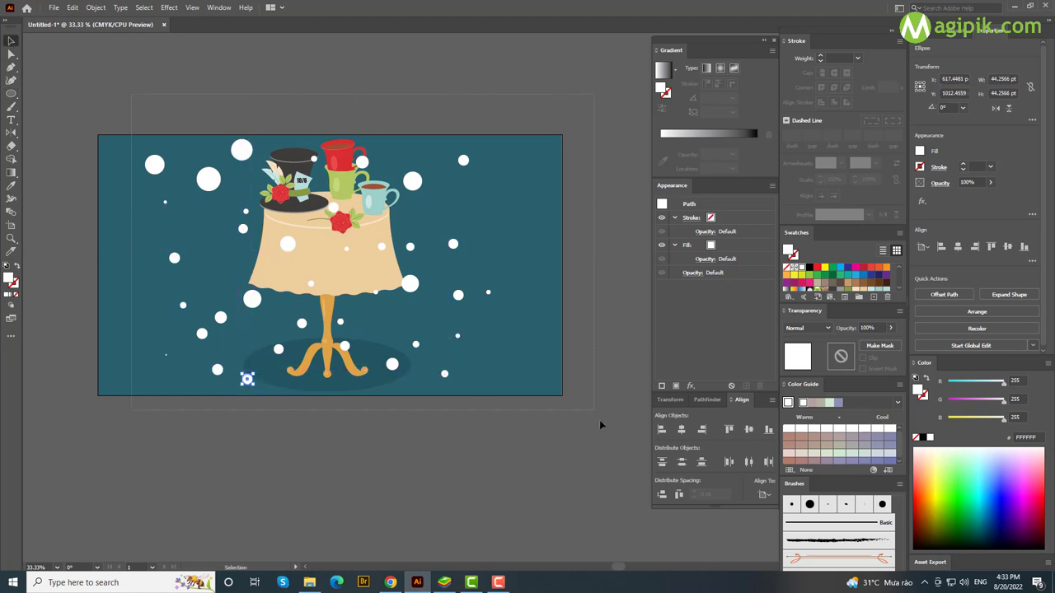
pyautogui.hotkey('ctrl', 'a')
pyautogui.keyDown('shift'); pyautogui.click(447, 383); pyautogui.keyUp('shift')
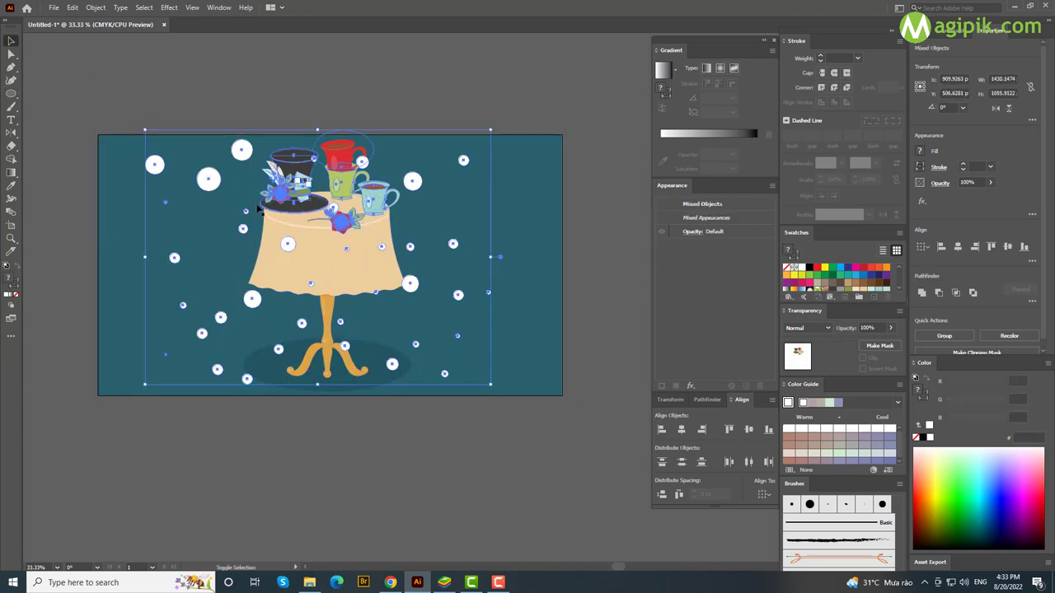
# Narrow the selection to only the white dots and set their blend mode to Soft Light.
pyautogui.moveTo(299, 213); pyautogui.dragTo(299, 215)
pyautogui.moveTo(377, 208); pyautogui.dragTo(378, 208)
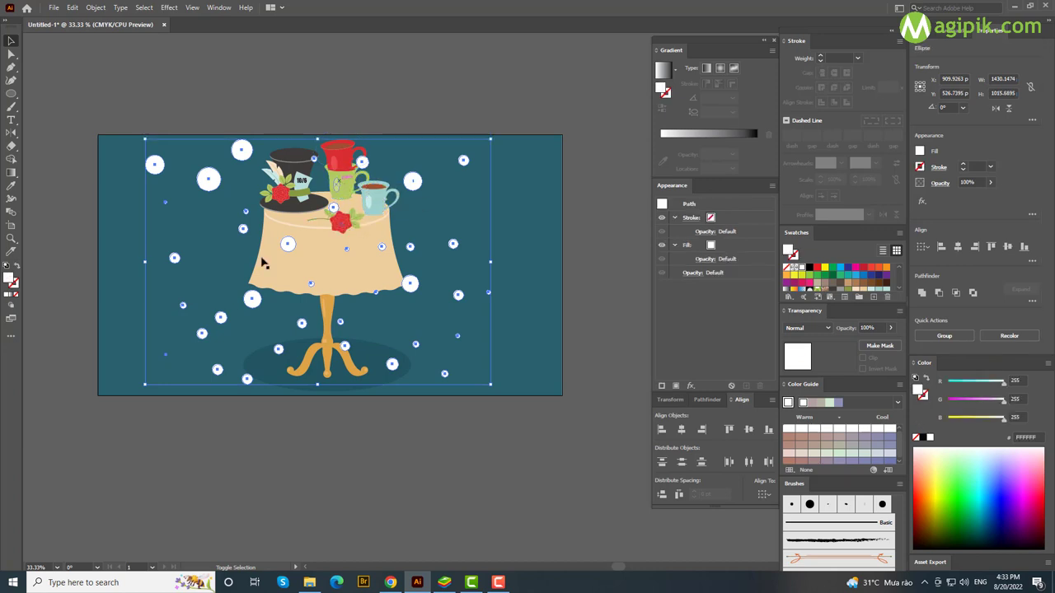
pyautogui.click(828, 328)
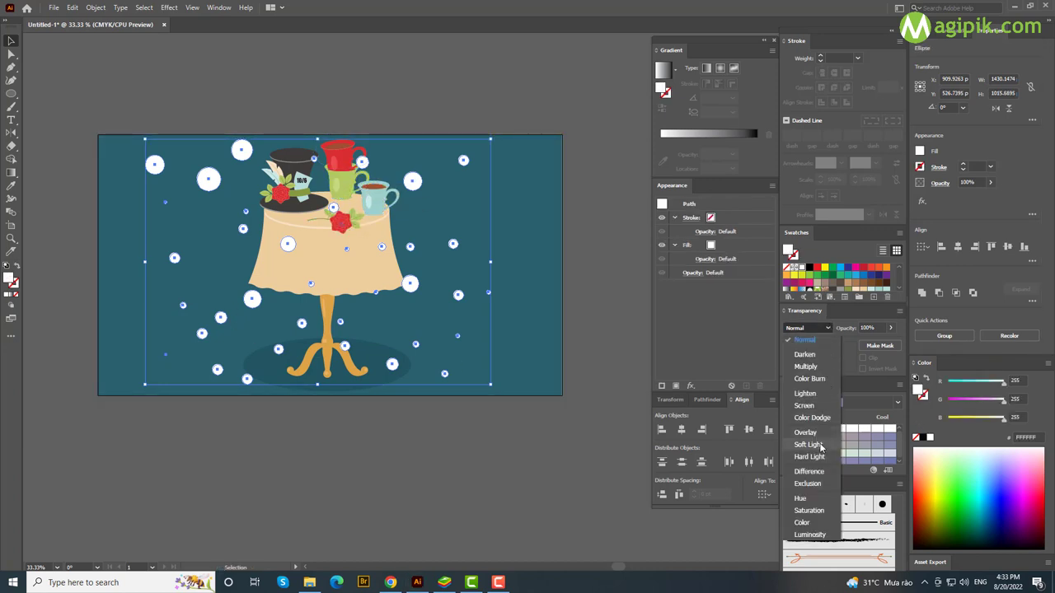
pyautogui.click(821, 447)
pyautogui.click(428, 419)
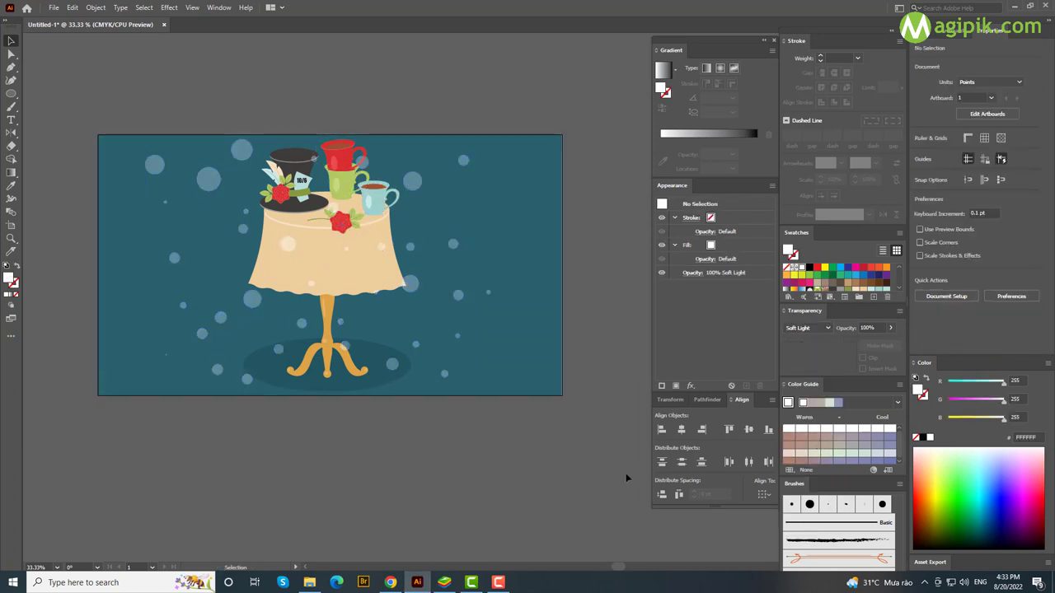